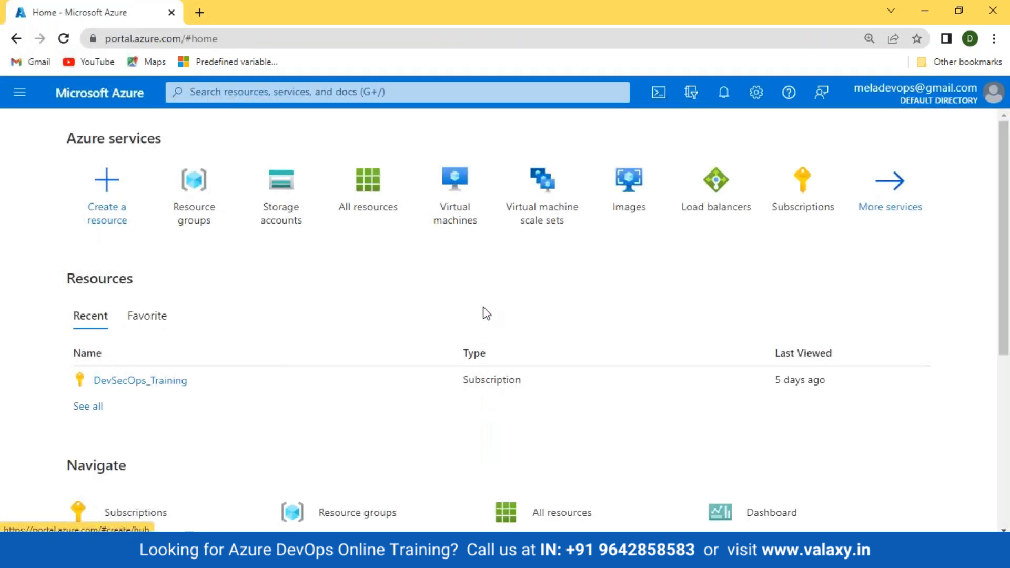
Search the portal for storage, open Storage accounts and start creating a new storage account.
click(284, 92)
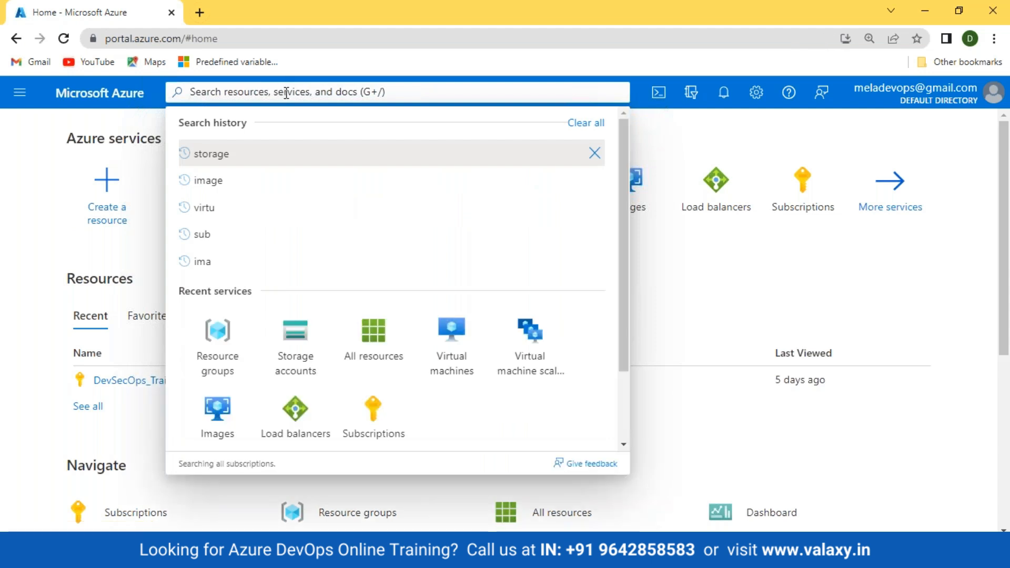
text(storage)
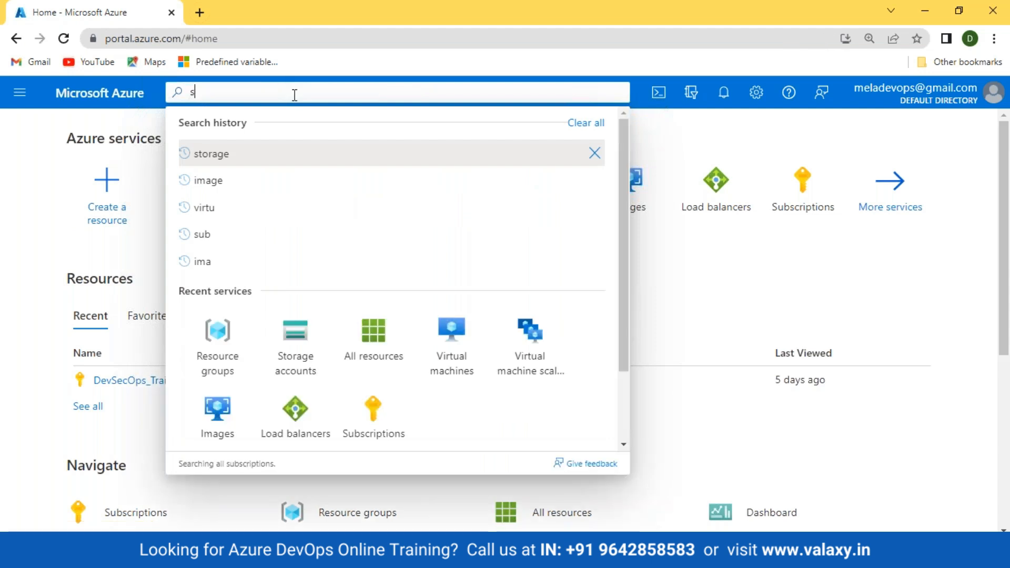
key(Return)
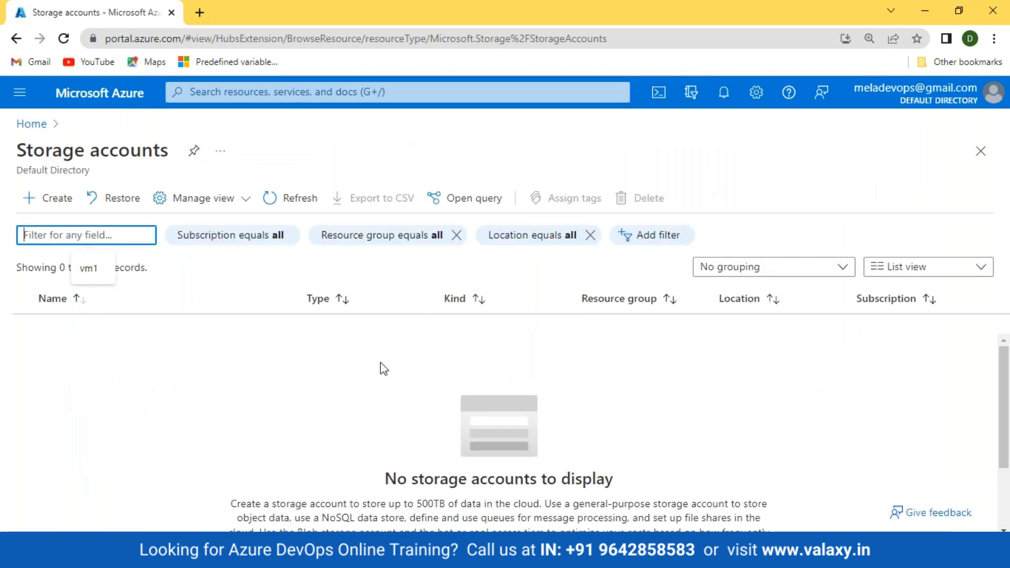
click(53, 208)
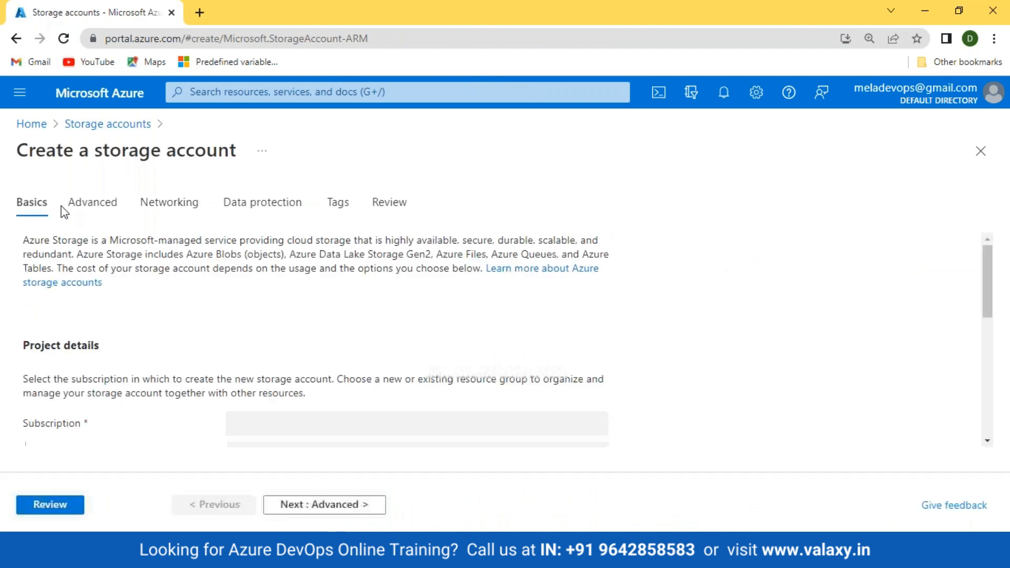
Create a new resource group named valaxy-rg for the storage account.
click(252, 330)
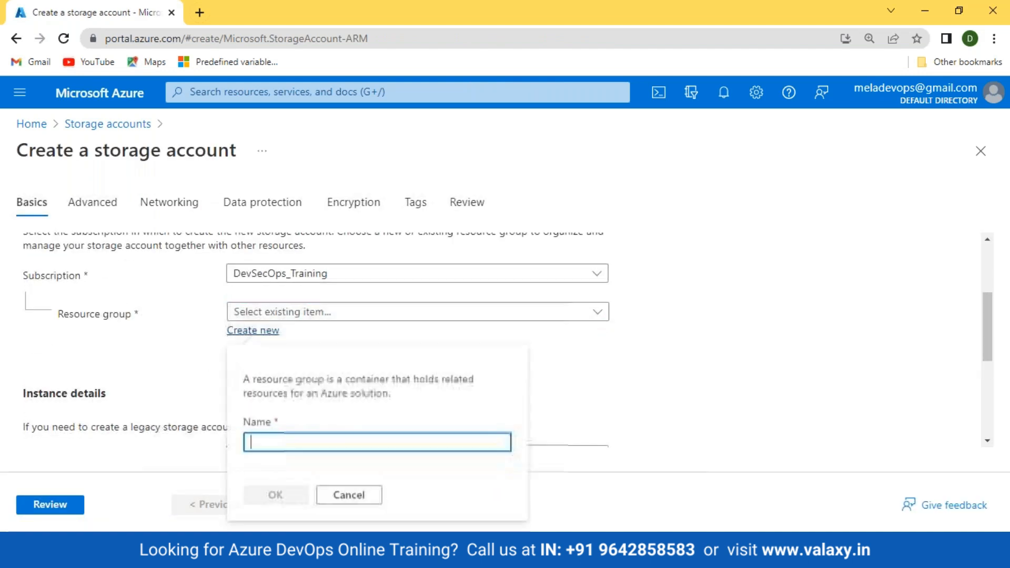
text(valaxy-rg)
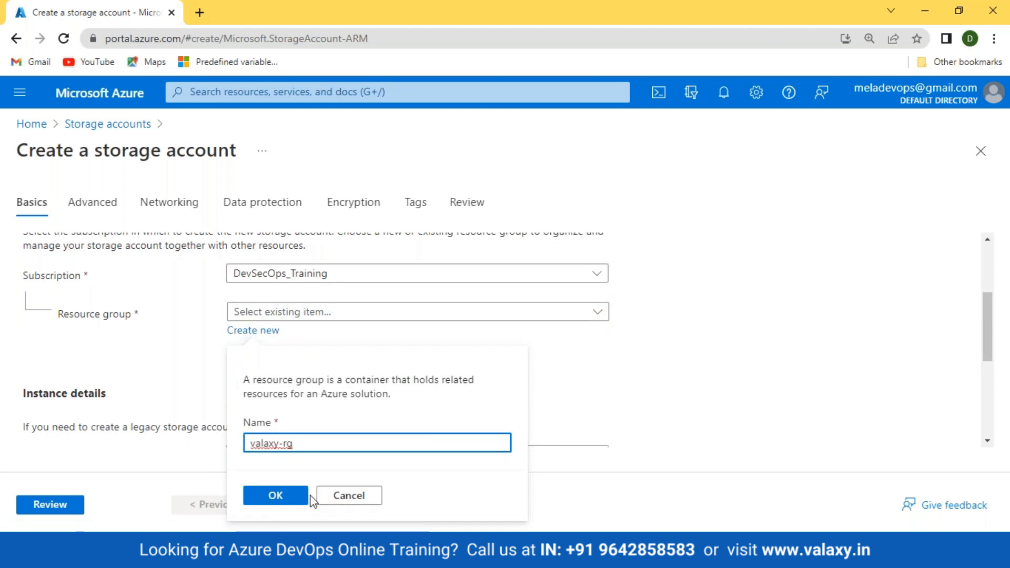
click(287, 497)
Enter valaxysa as the storage account name in the instance details.
scroll(411, 374, down, 1)
scroll(397, 378, down, 2)
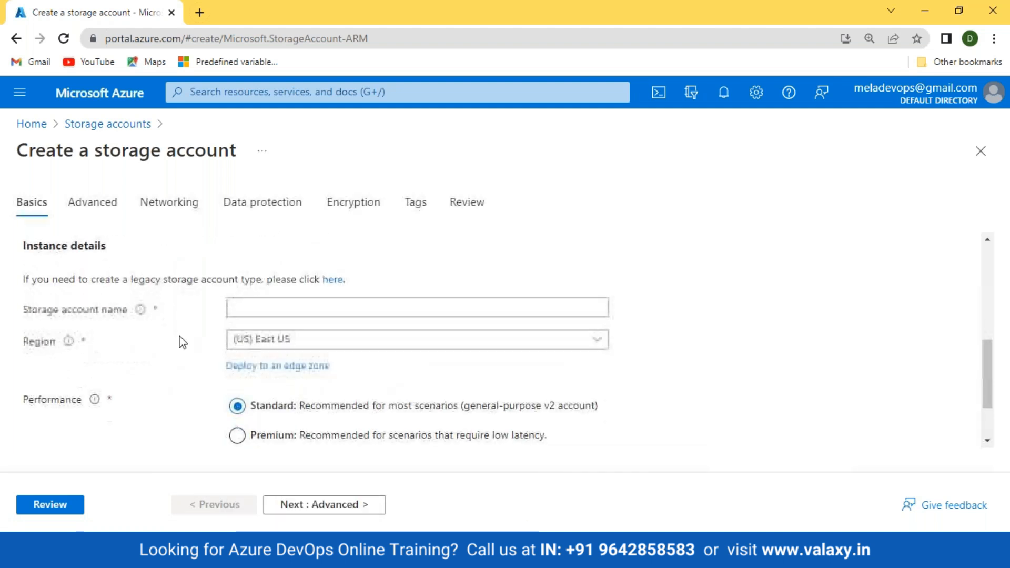
click(289, 305)
text(valaxy)
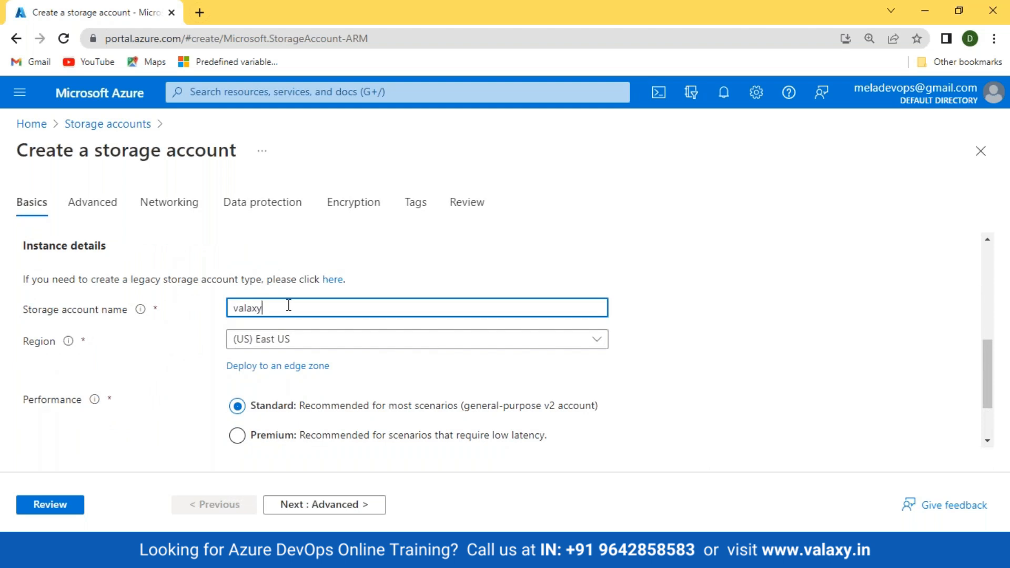
text(sa)
drag(299, 312, 207, 317)
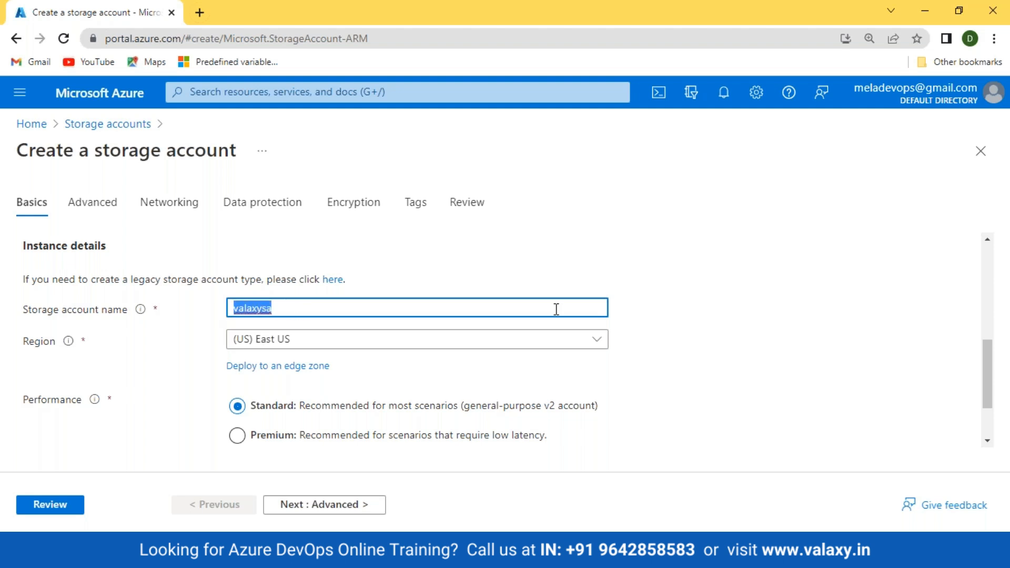
Set the storage account's redundancy to Locally-redundant storage (LRS).
scroll(555, 309, down, 2)
scroll(548, 317, up, 2)
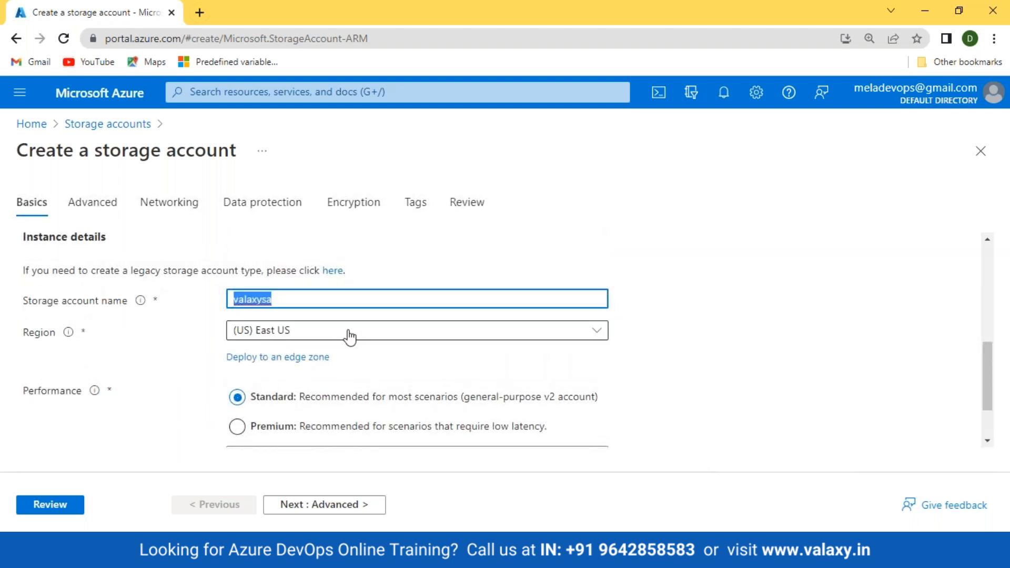
scroll(350, 337, down, 2)
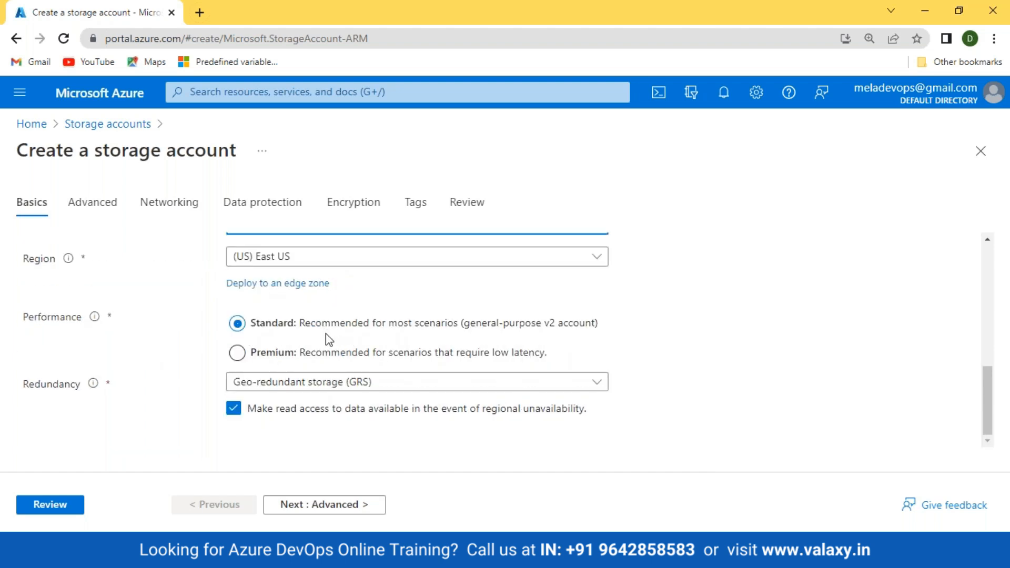
click(254, 384)
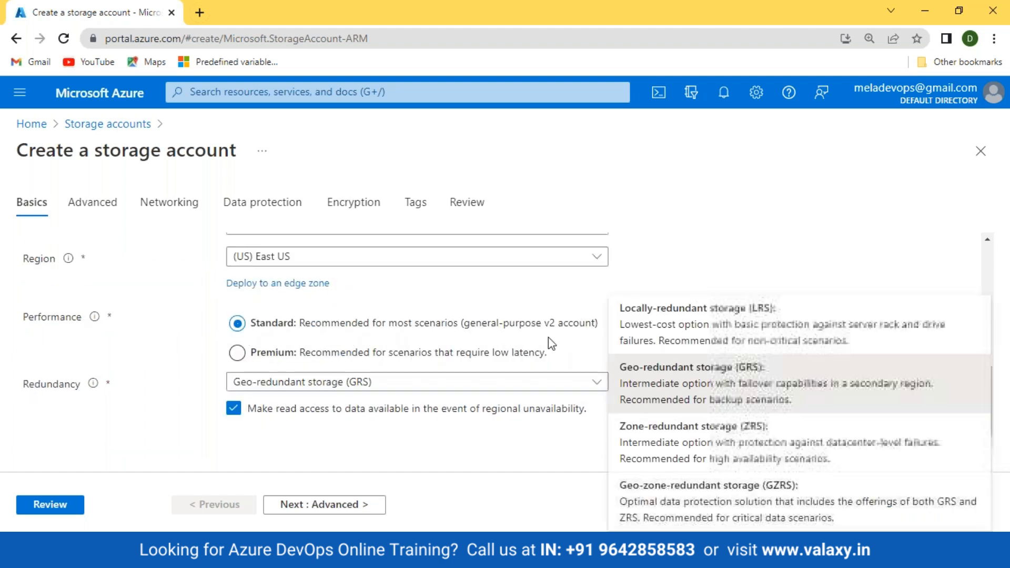
click(682, 339)
scroll(717, 271, up, 1)
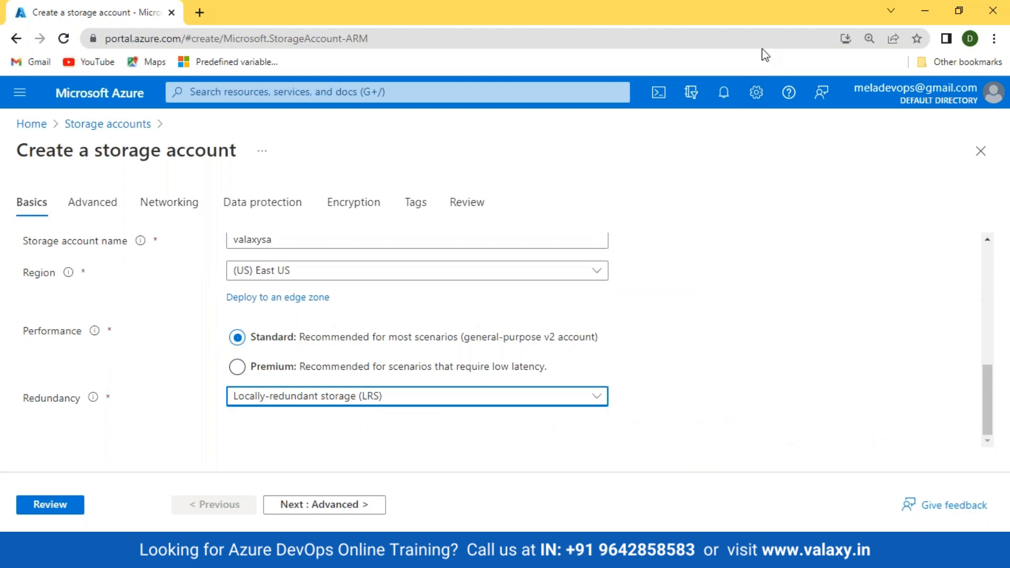
click(759, 30)
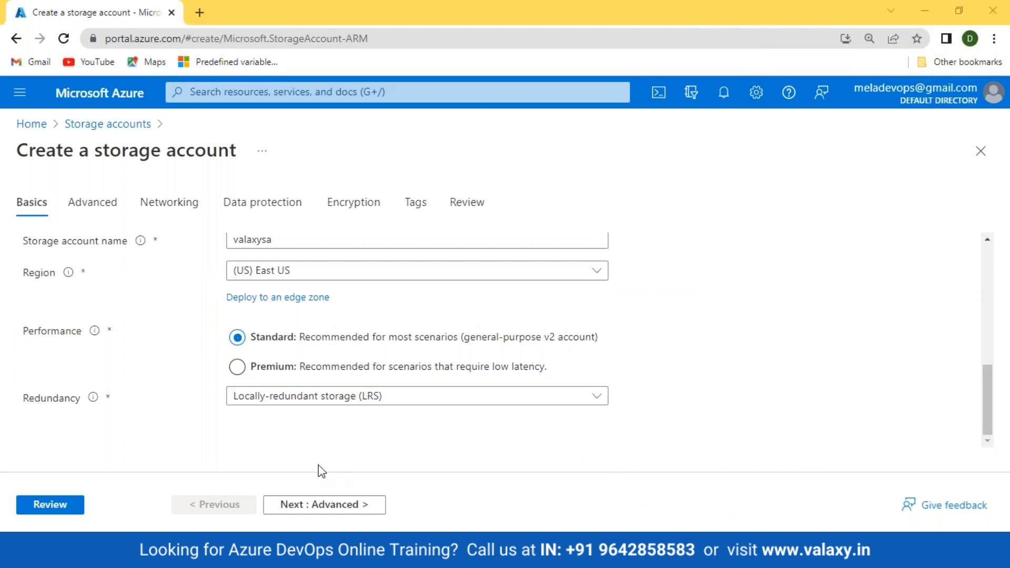
Look through the Advanced settings, keep the Advanced and Networking defaults, and continue to the data protection options.
click(332, 504)
scroll(209, 413, down, 4)
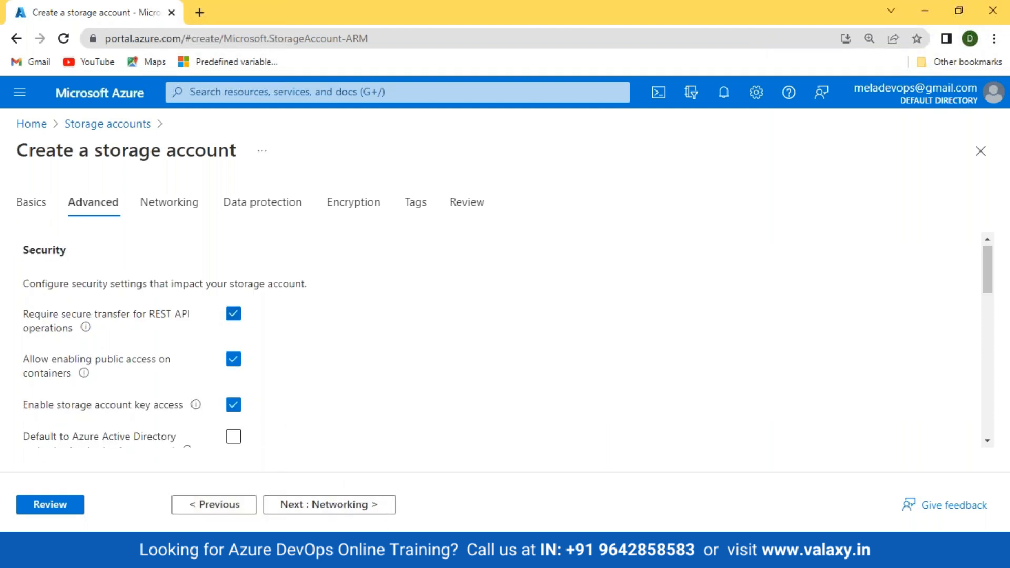
scroll(314, 444, down, 2)
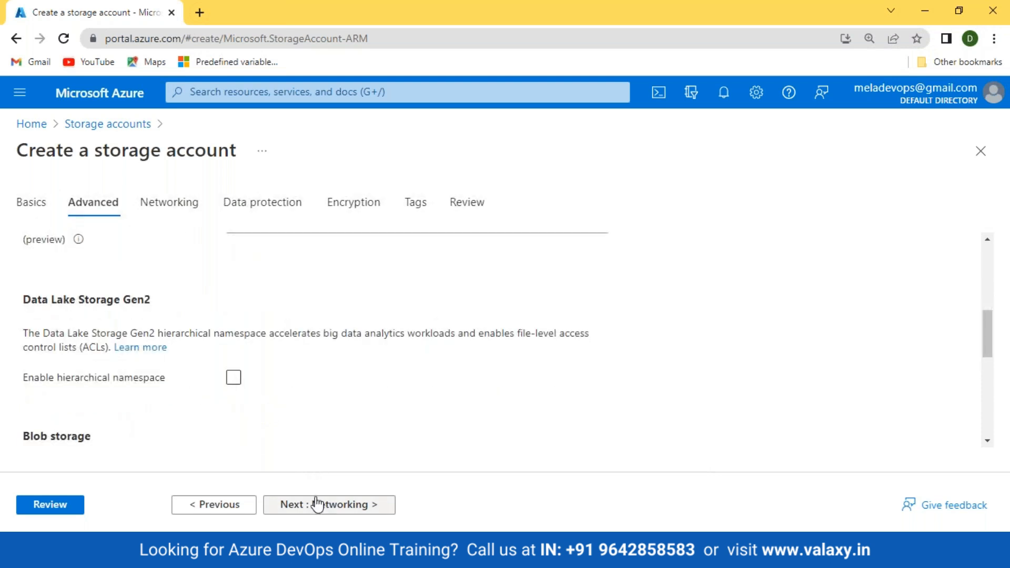
drag(23, 294, 259, 300)
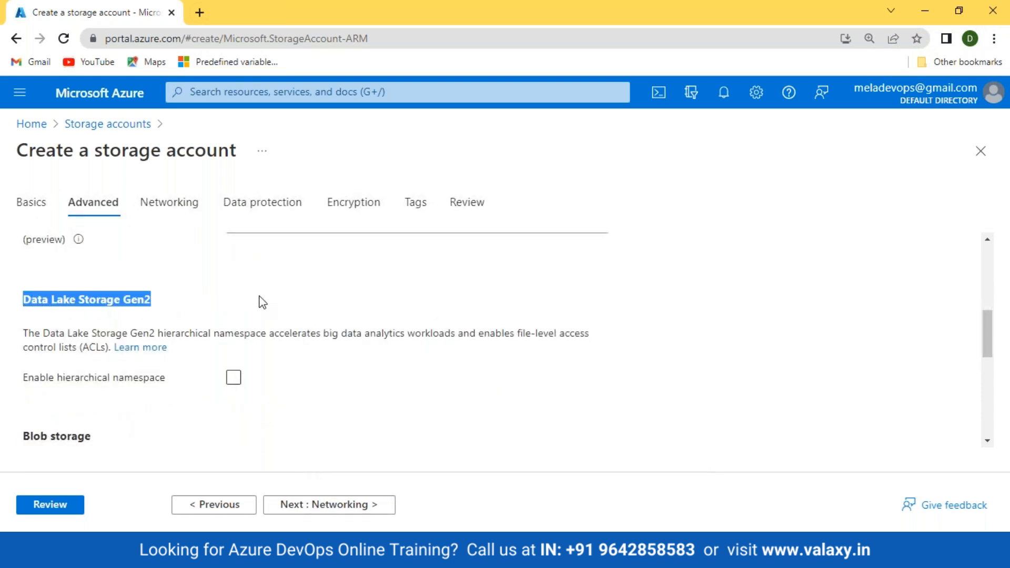
scroll(262, 302, down, 3)
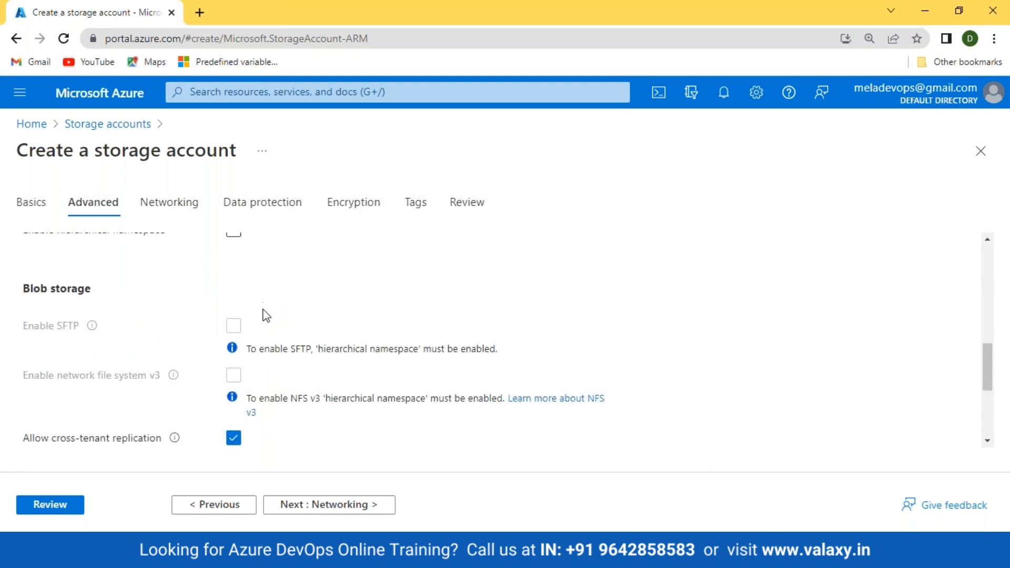
scroll(264, 321, down, 4)
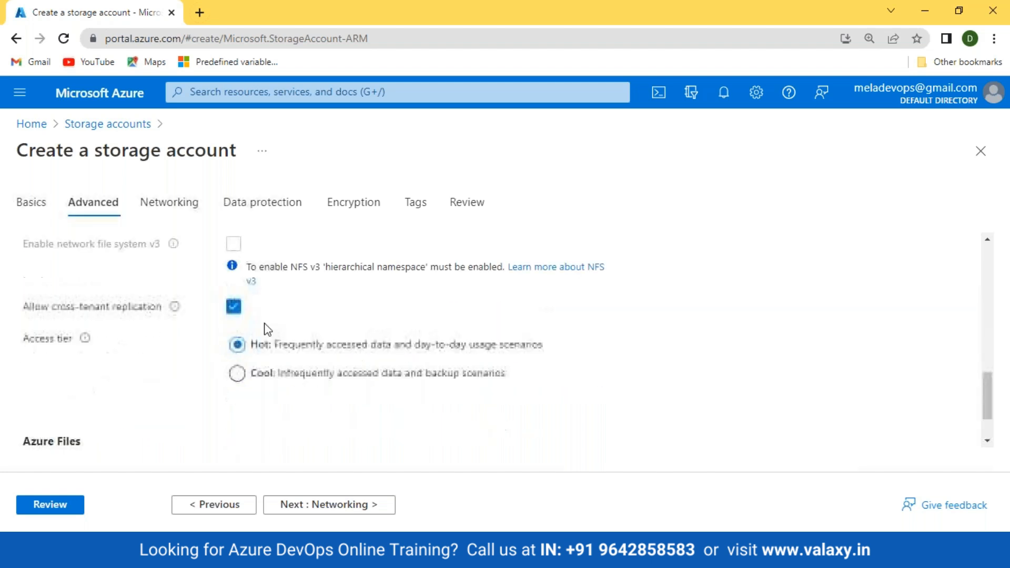
click(296, 504)
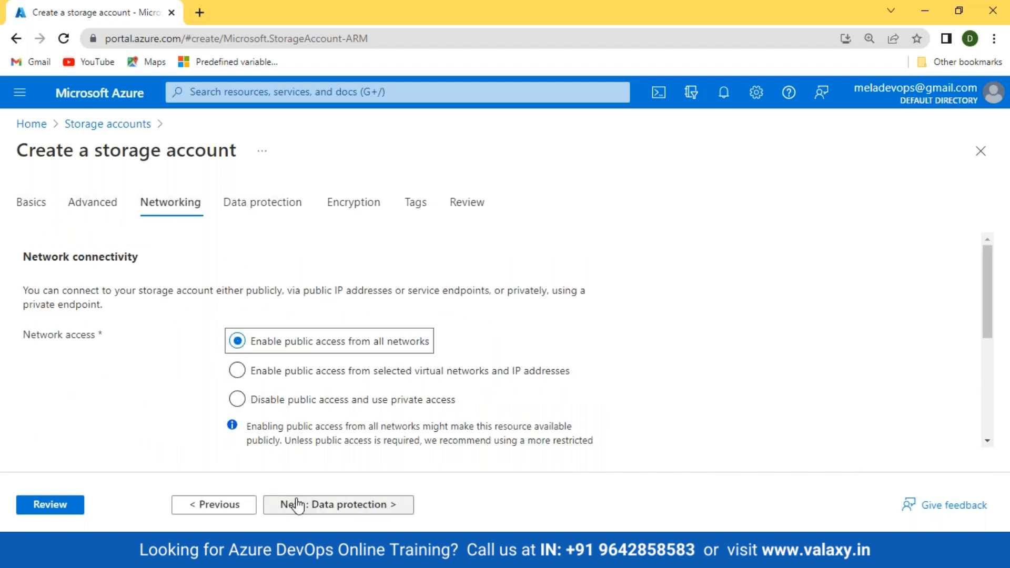
click(341, 509)
Disable soft delete for blobs, containers and file shares in the data protection options.
scroll(51, 331, down, 1)
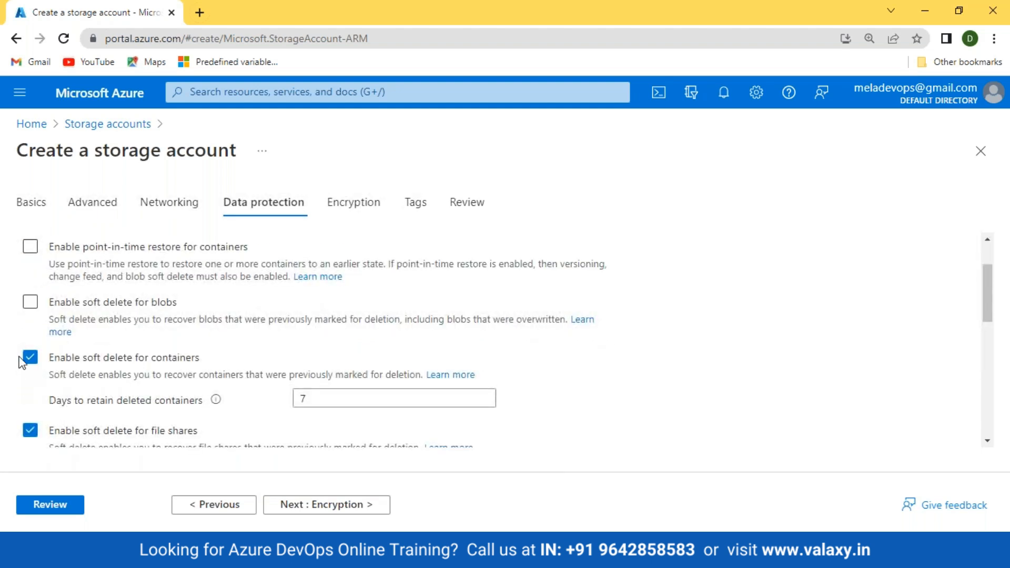
click(30, 357)
click(30, 401)
scroll(250, 417, down, 2)
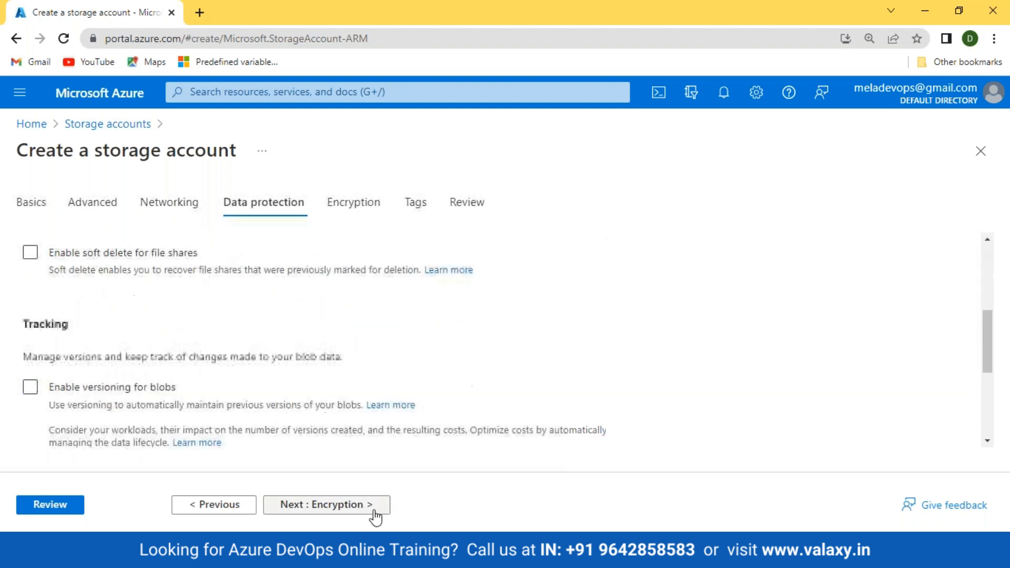
Keep the default encryption and tag settings, and review and create the storage account.
click(357, 513)
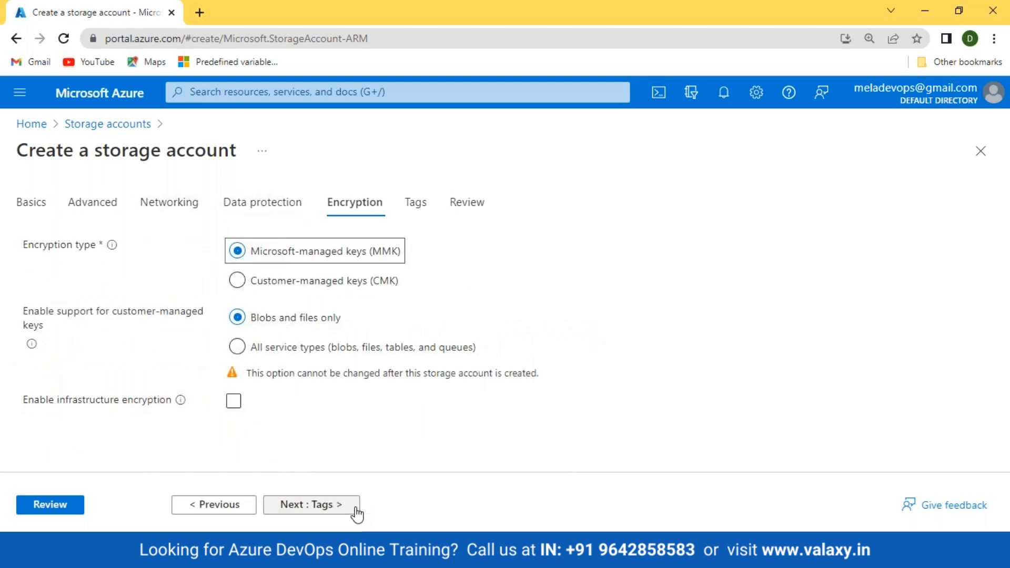
click(357, 513)
click(50, 505)
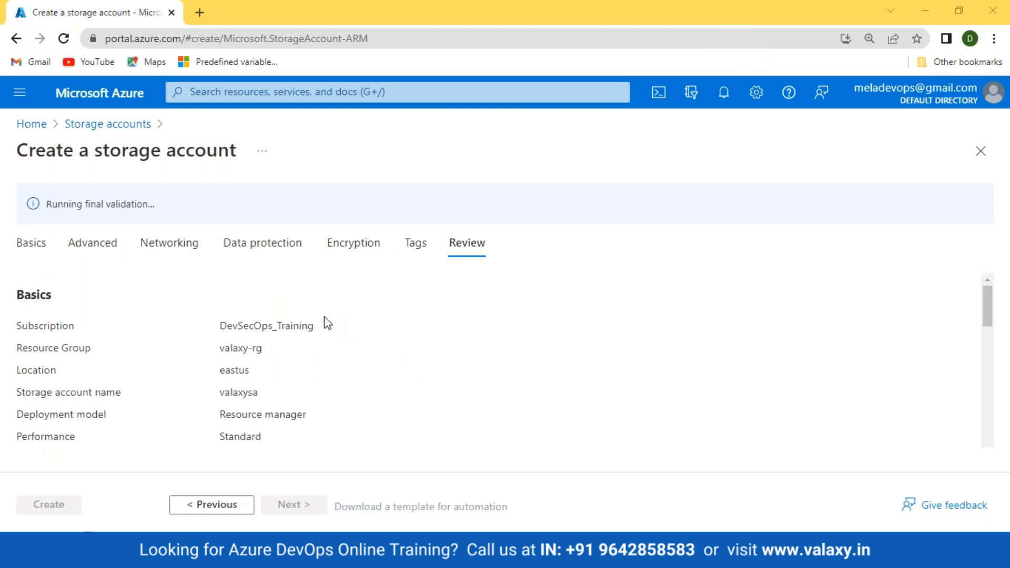
scroll(285, 371, down, 1)
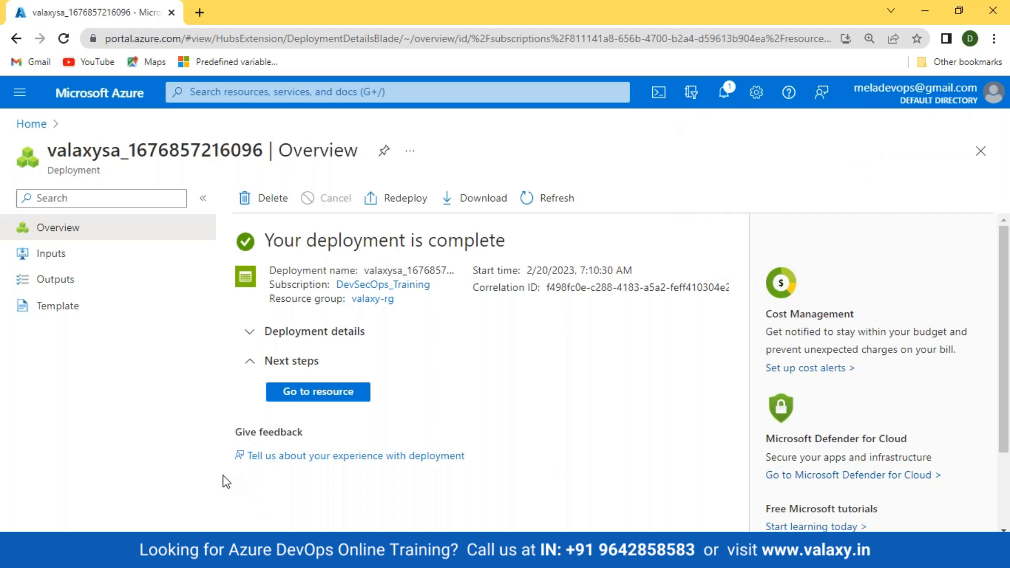
Open the deployed valaxysa resource and examine its performance, account kind, and blob, security and networking properties.
click(311, 398)
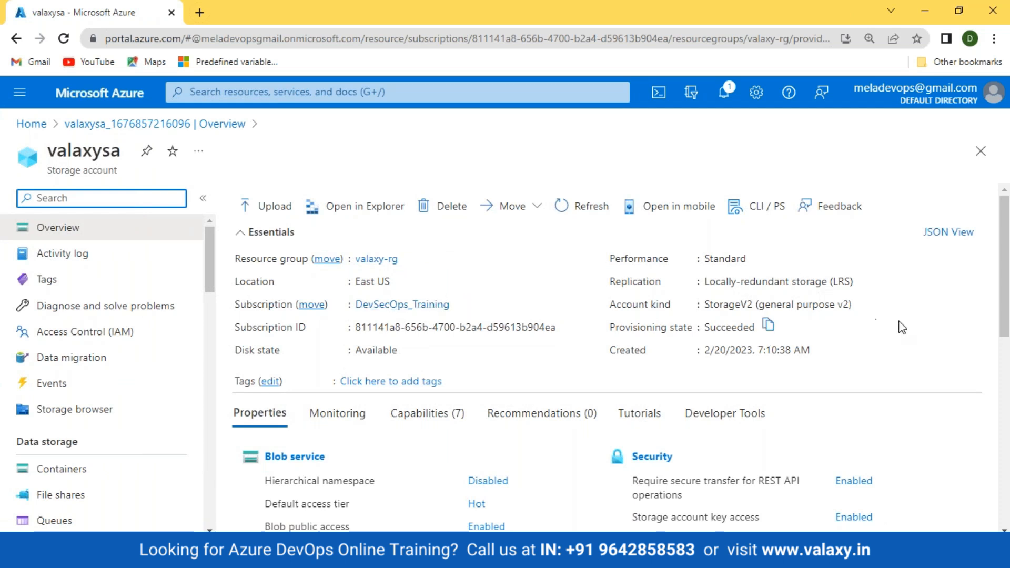
drag(725, 259, 746, 258)
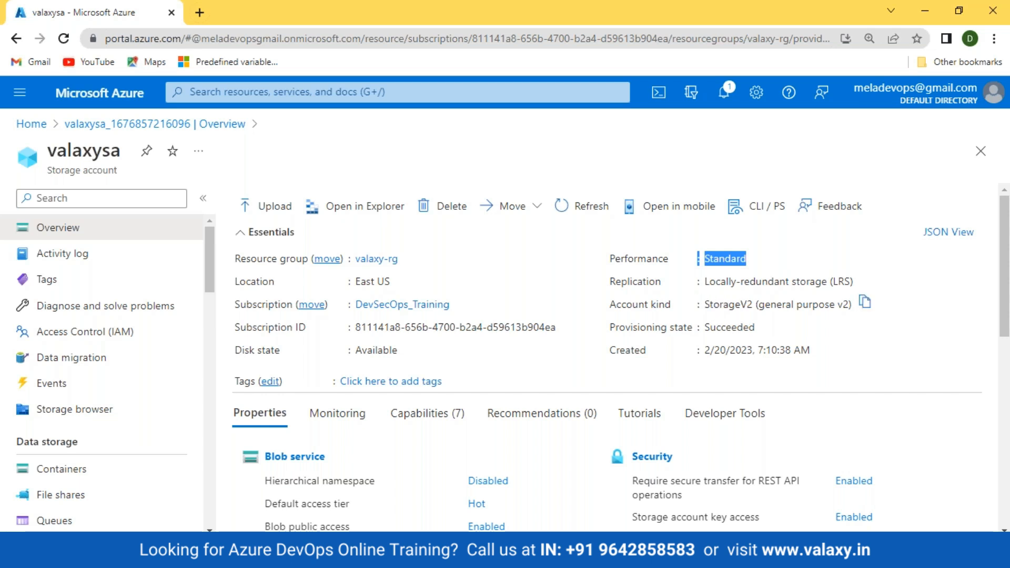
drag(705, 304, 829, 320)
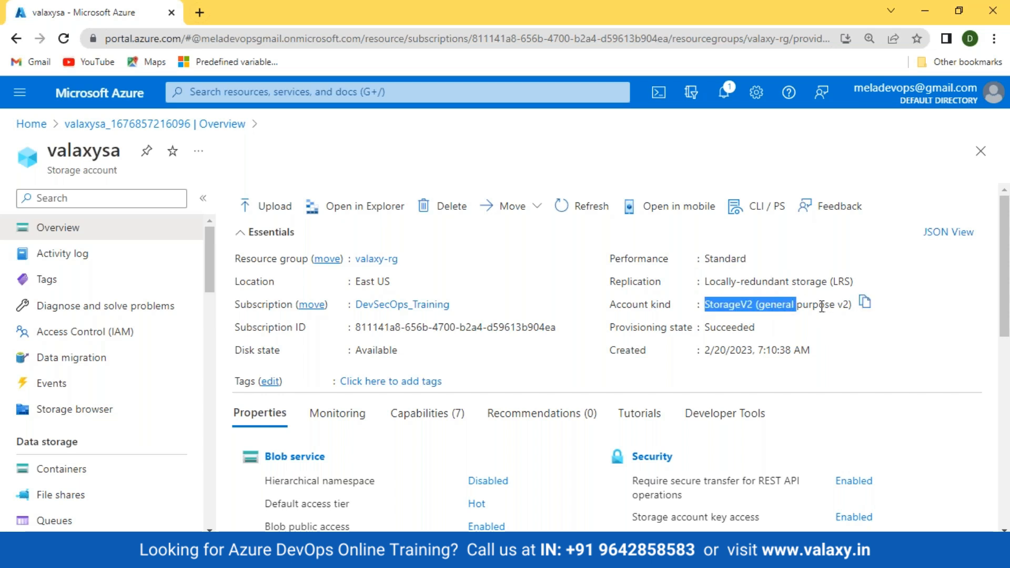
scroll(478, 322, down, 1)
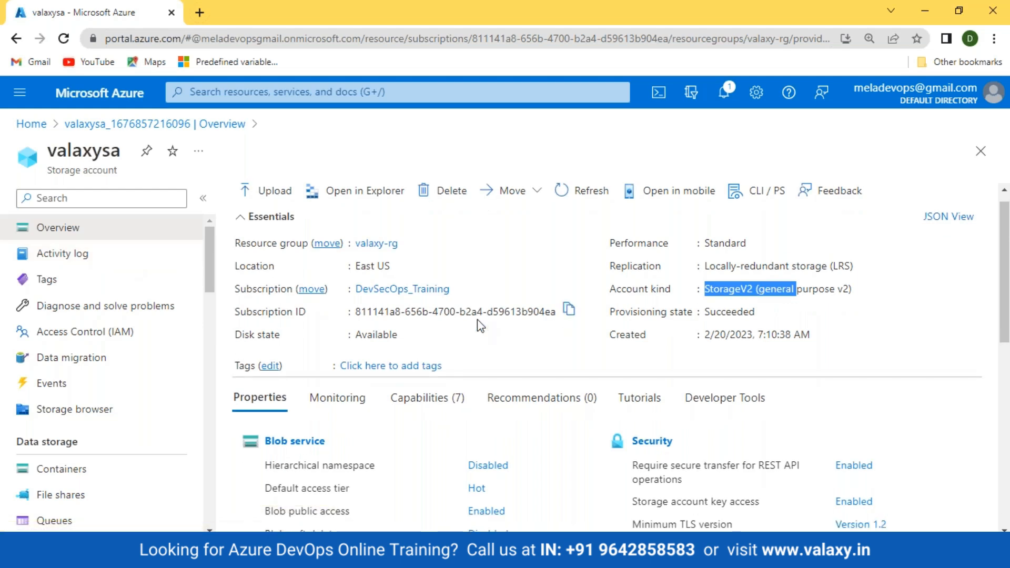
scroll(478, 319, down, 2)
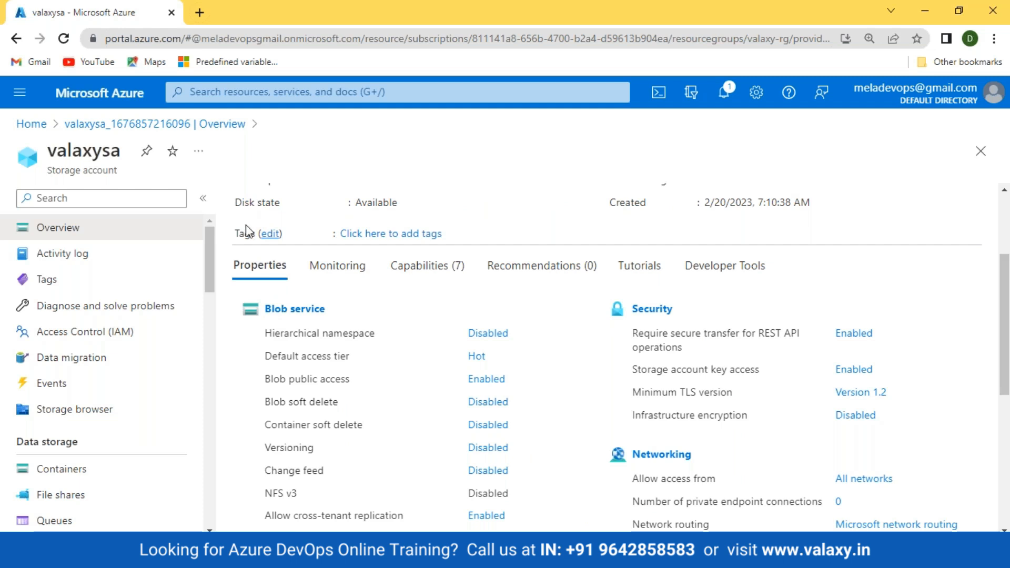
Create a container named valaxy-blob in the valaxysa storage account with the public access level Private (no anonymous access).
scroll(128, 302, down, 3)
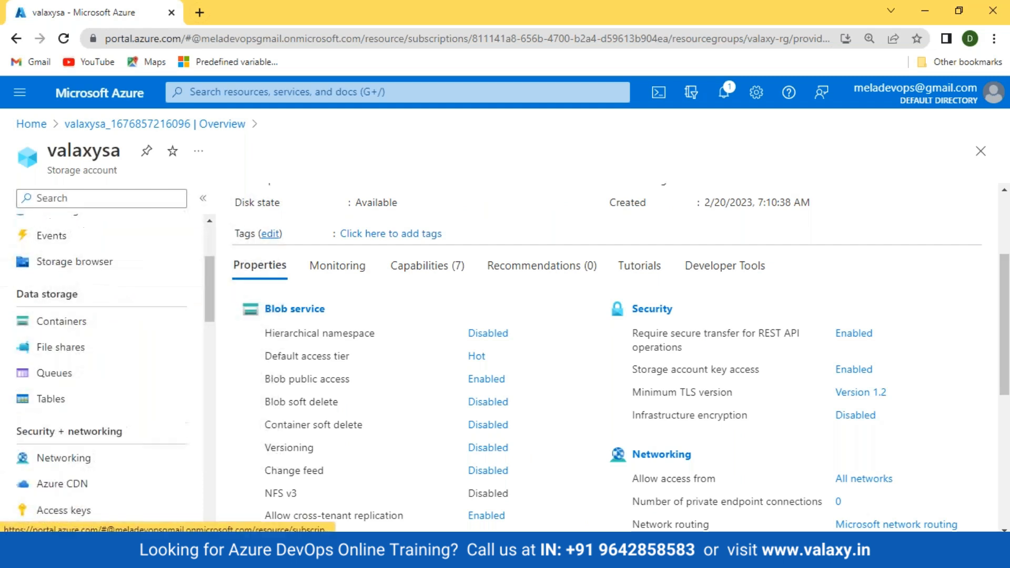
click(63, 328)
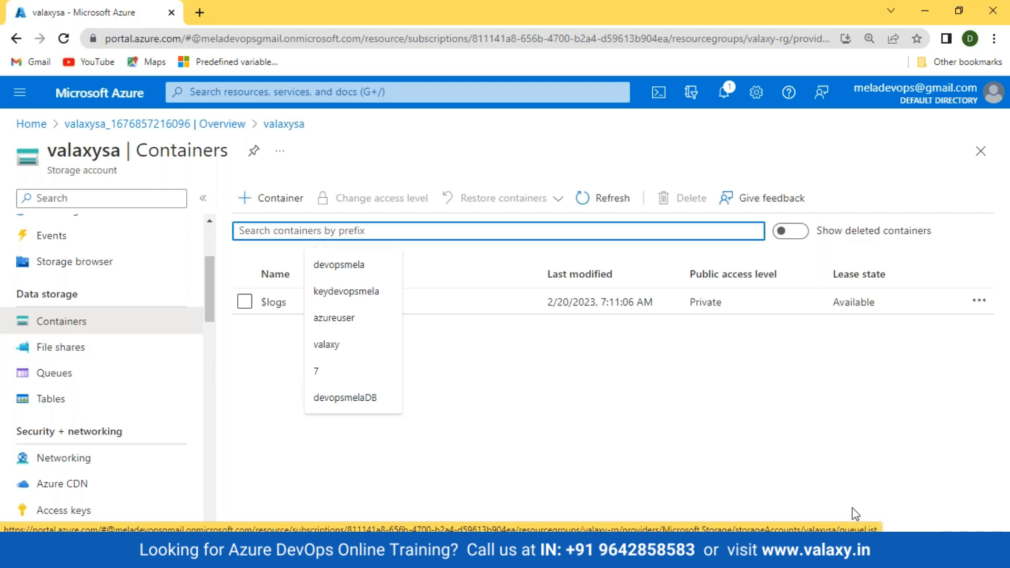
click(751, 408)
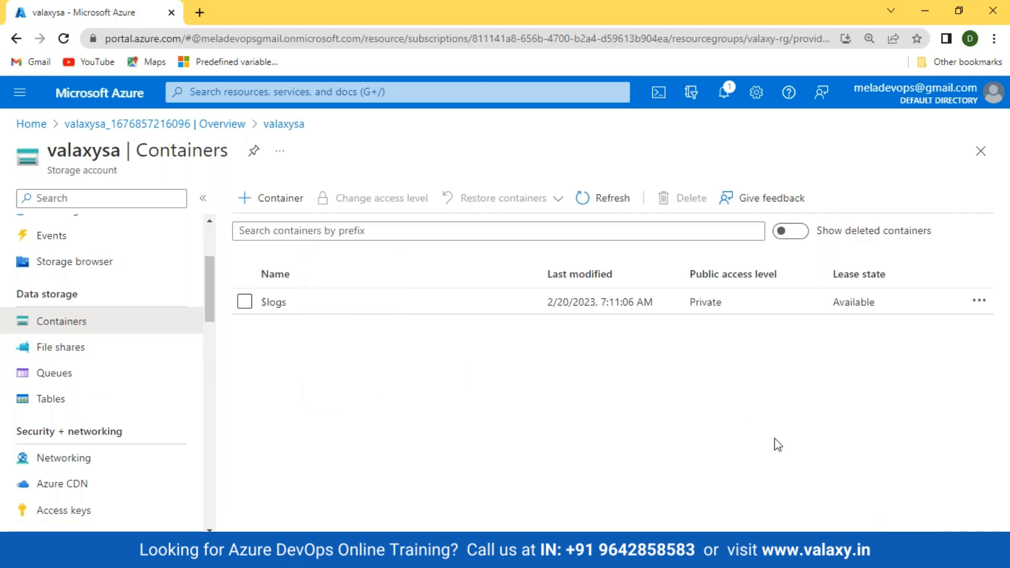
click(281, 203)
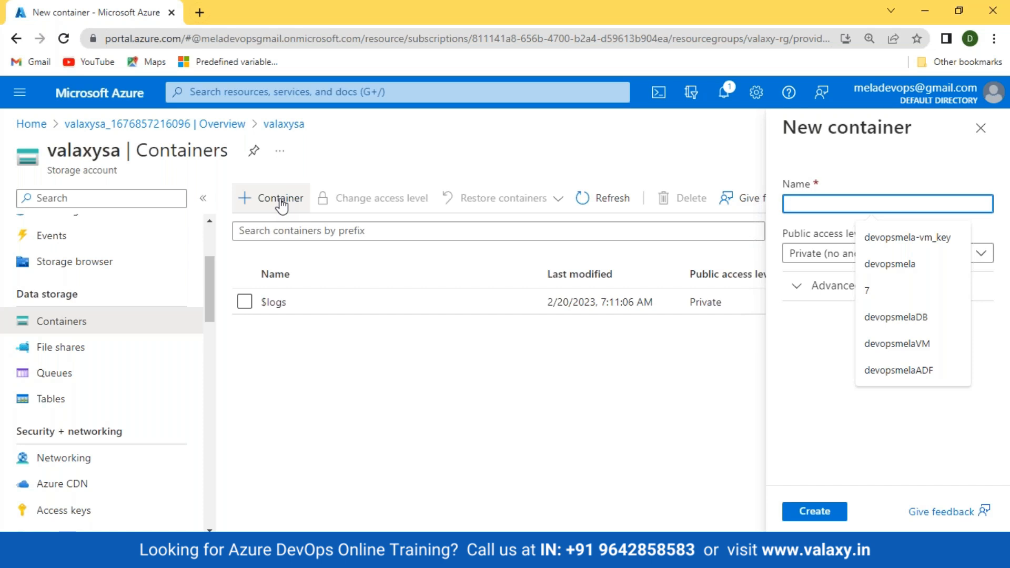
text(v)
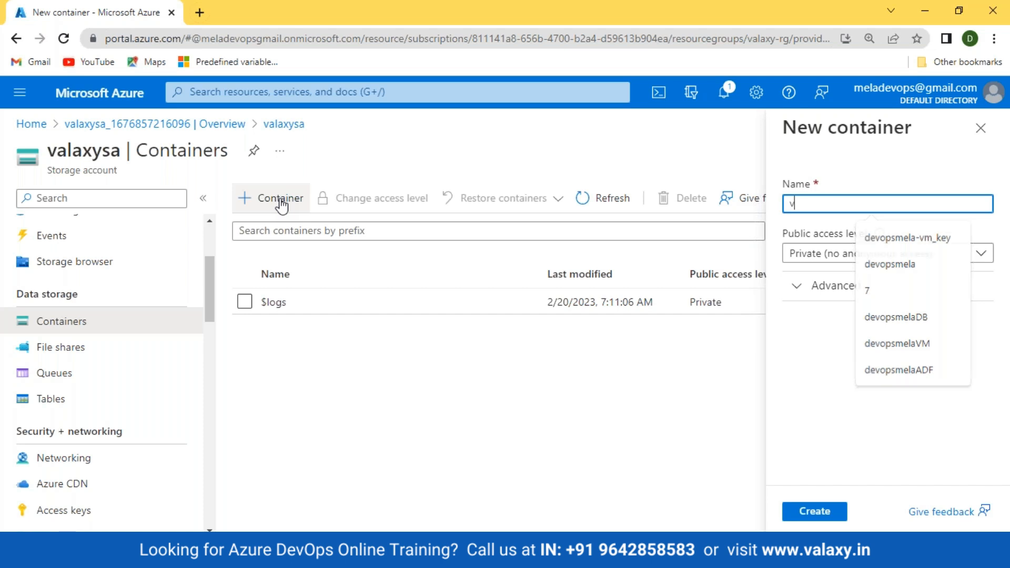
text(alaxy-blob)
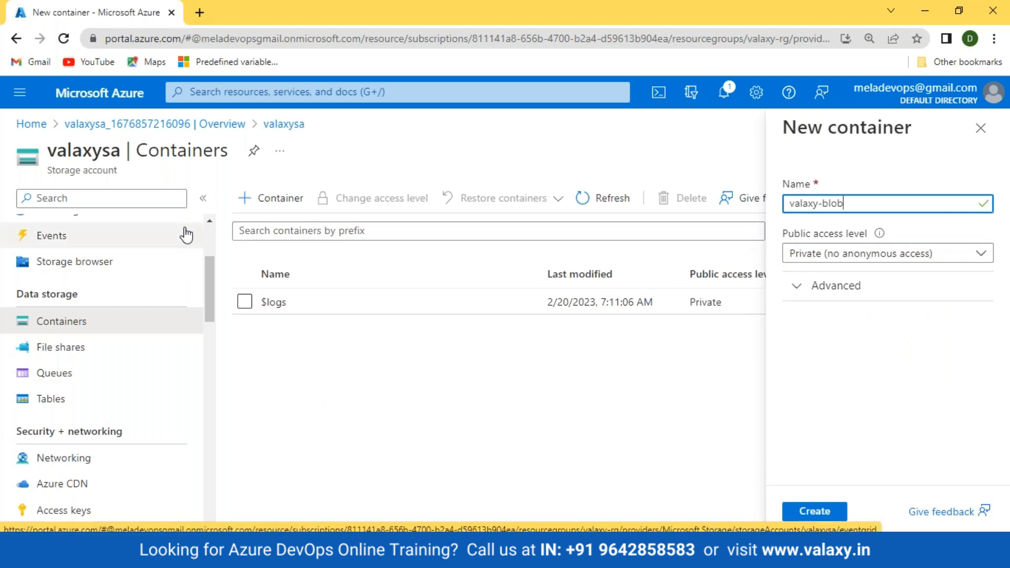
click(856, 261)
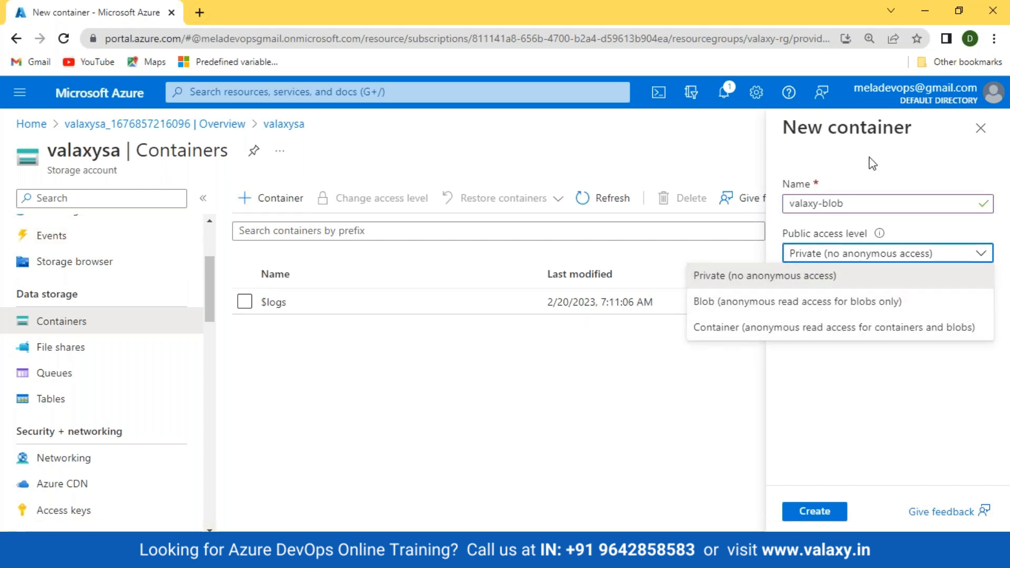
click(770, 284)
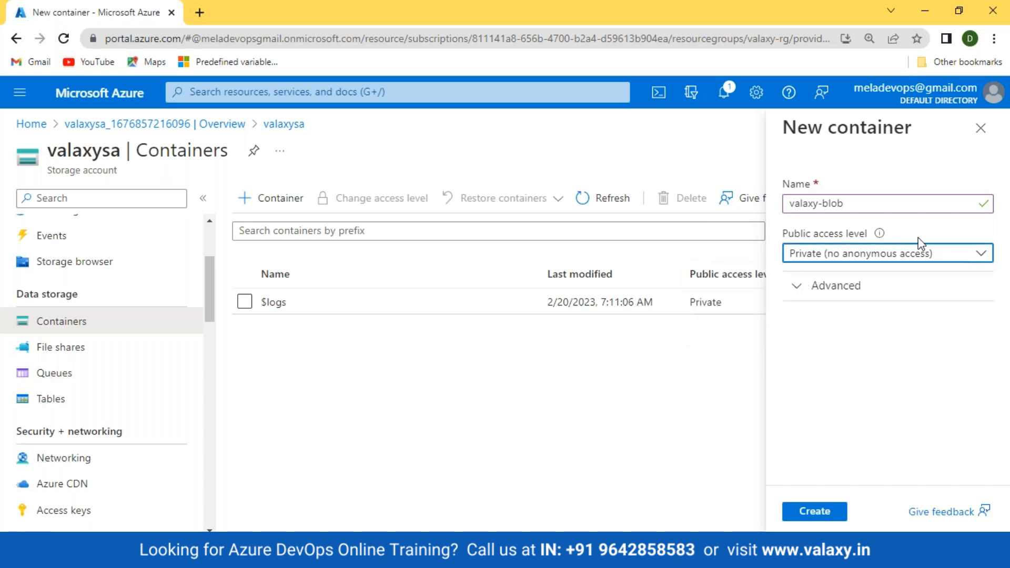
click(810, 512)
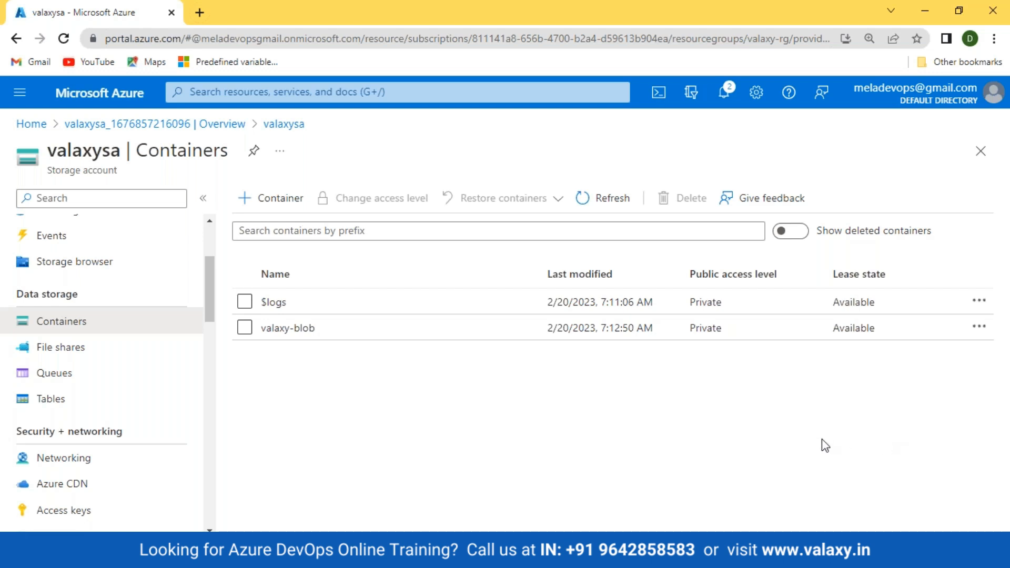
Open the valaxy-blob container and upload the Notes file from the Desktop to it.
click(289, 329)
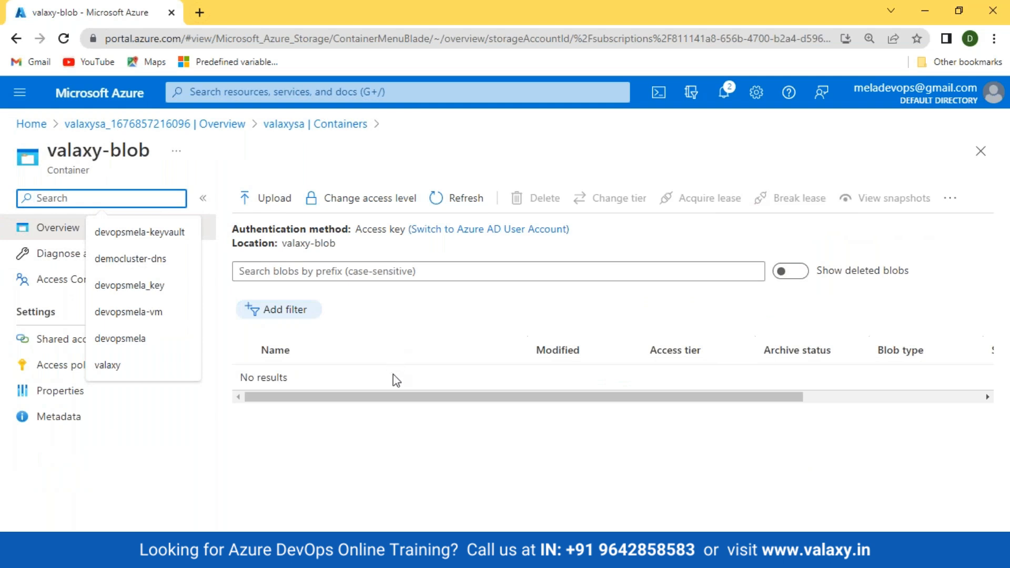
click(390, 335)
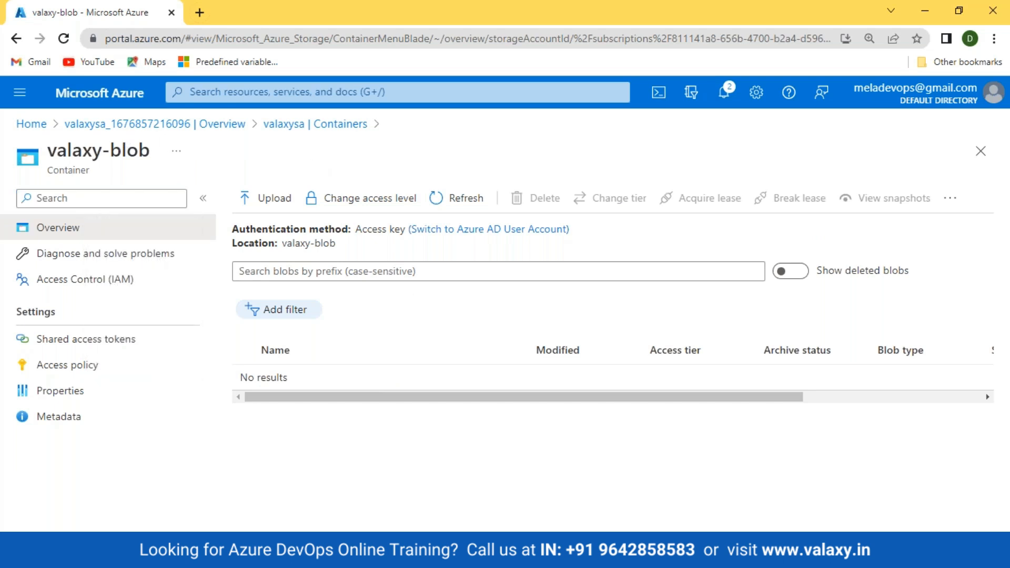
click(274, 201)
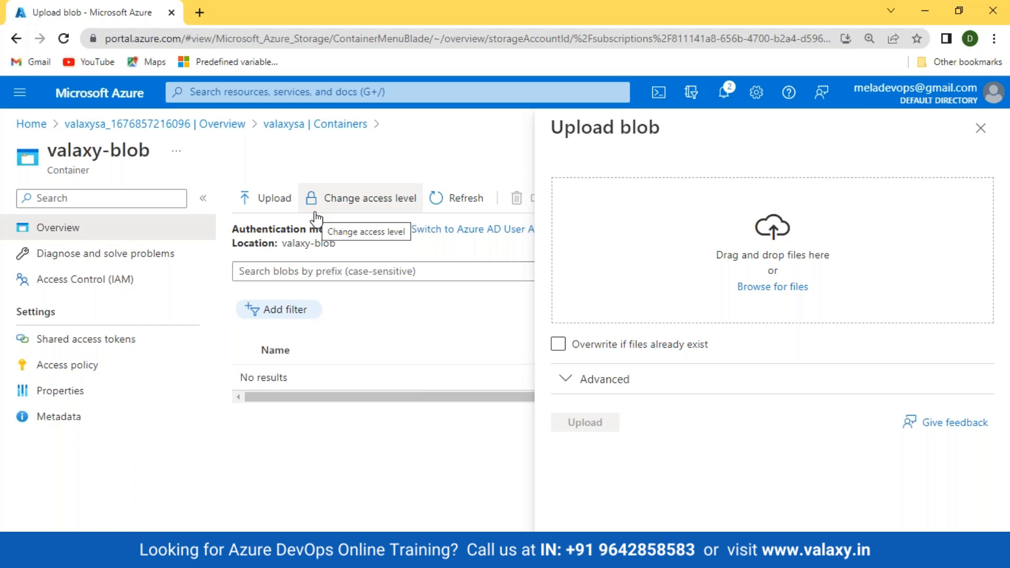
click(779, 289)
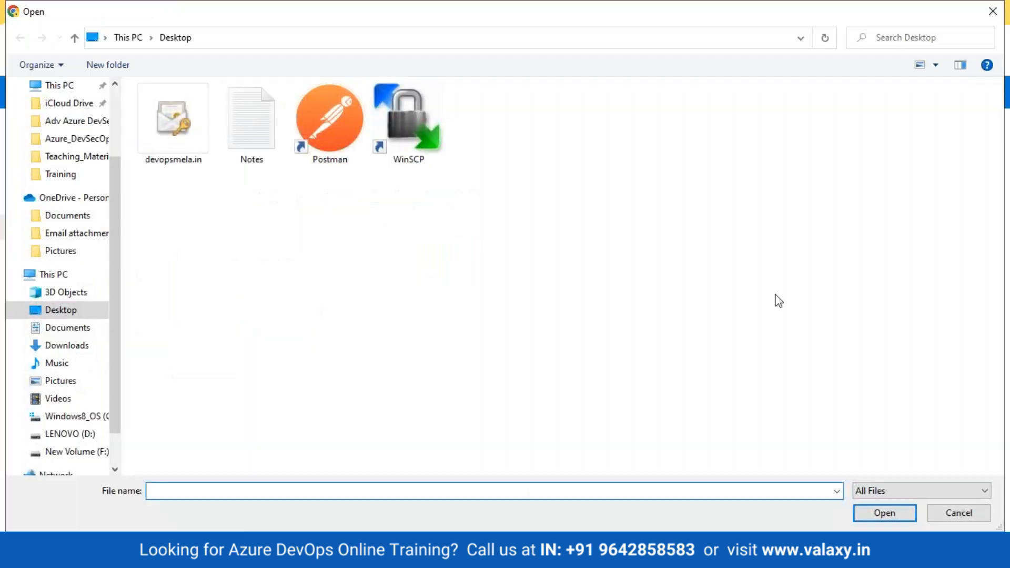
click(244, 140)
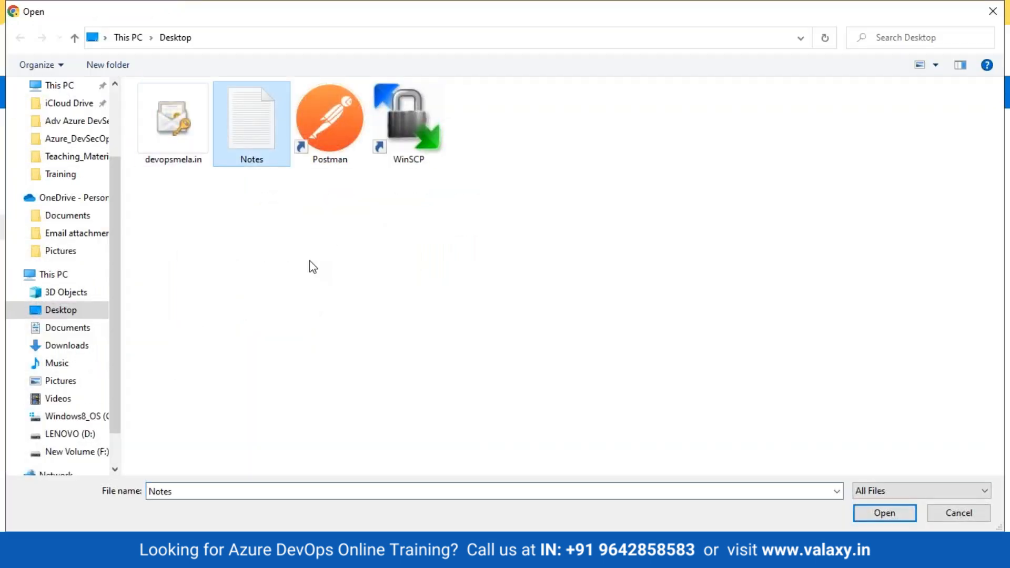
click(859, 510)
click(585, 423)
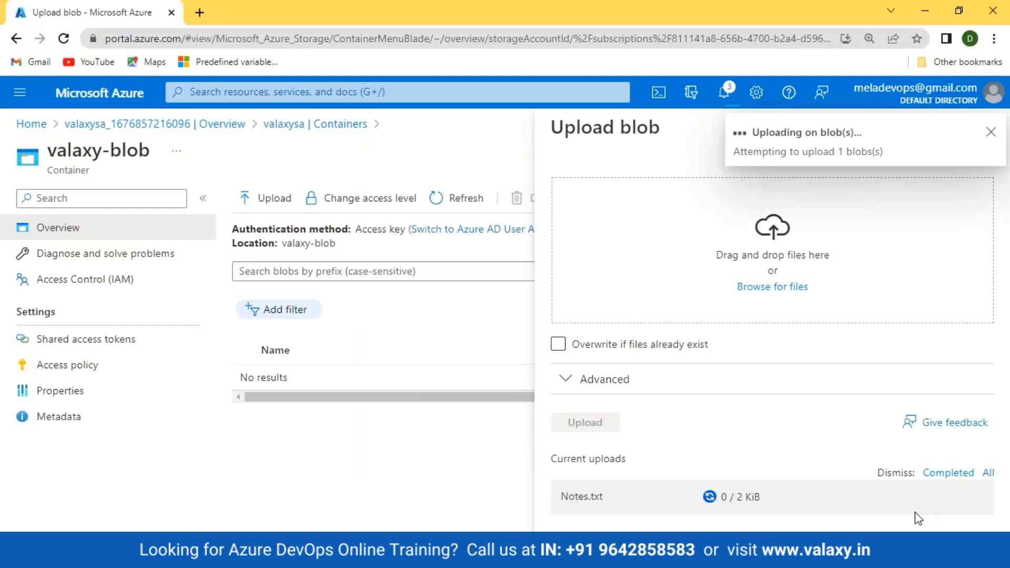
click(991, 132)
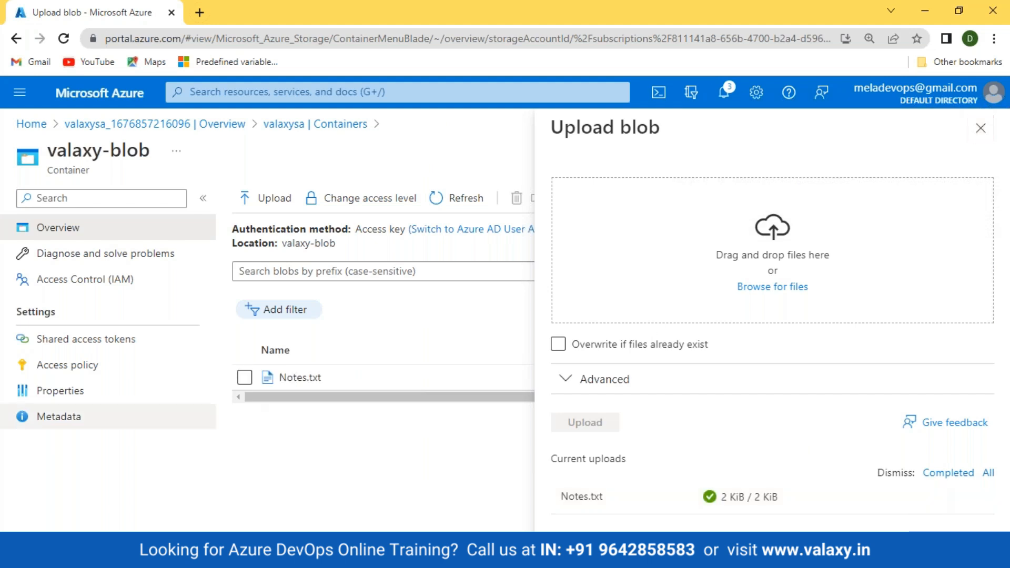
click(980, 128)
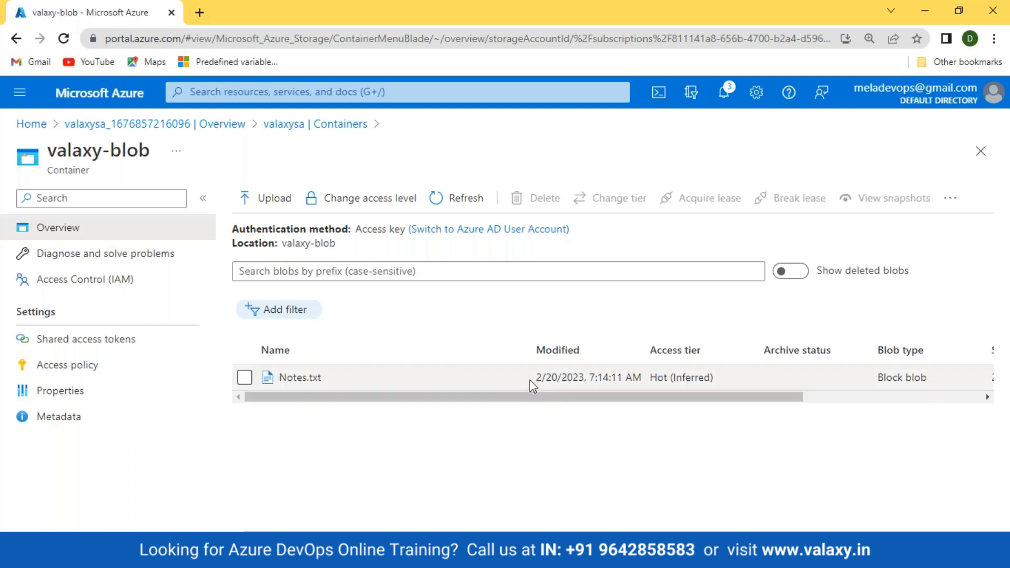
Examine the modification date and access tier of the Notes.txt blob.
drag(529, 380, 635, 387)
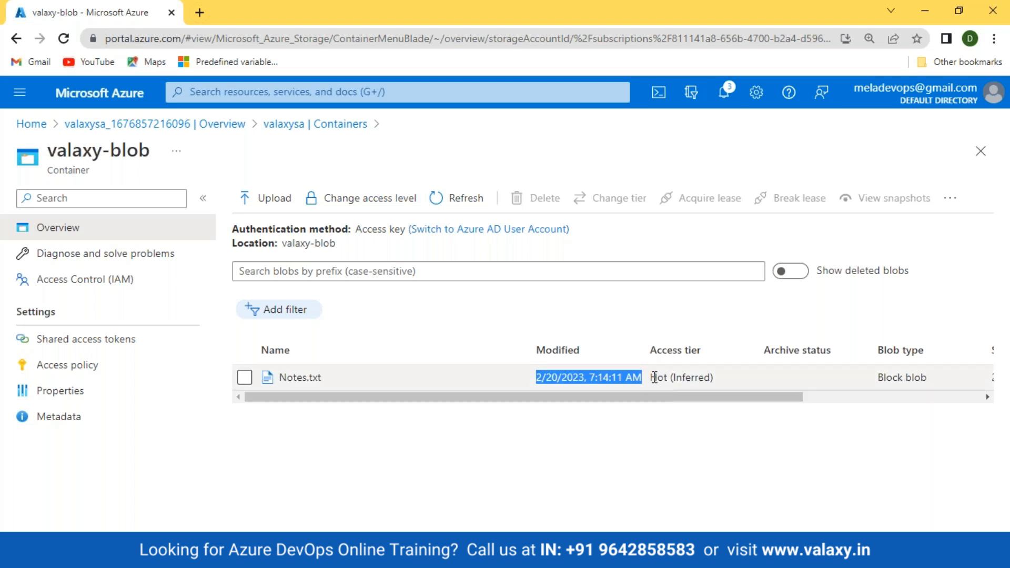
click(692, 378)
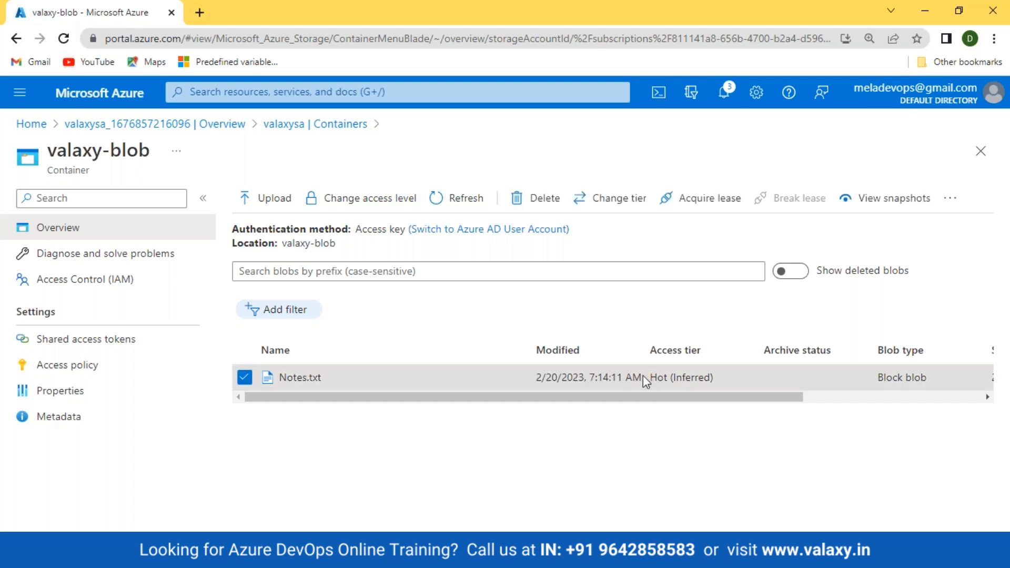
drag(649, 377, 734, 380)
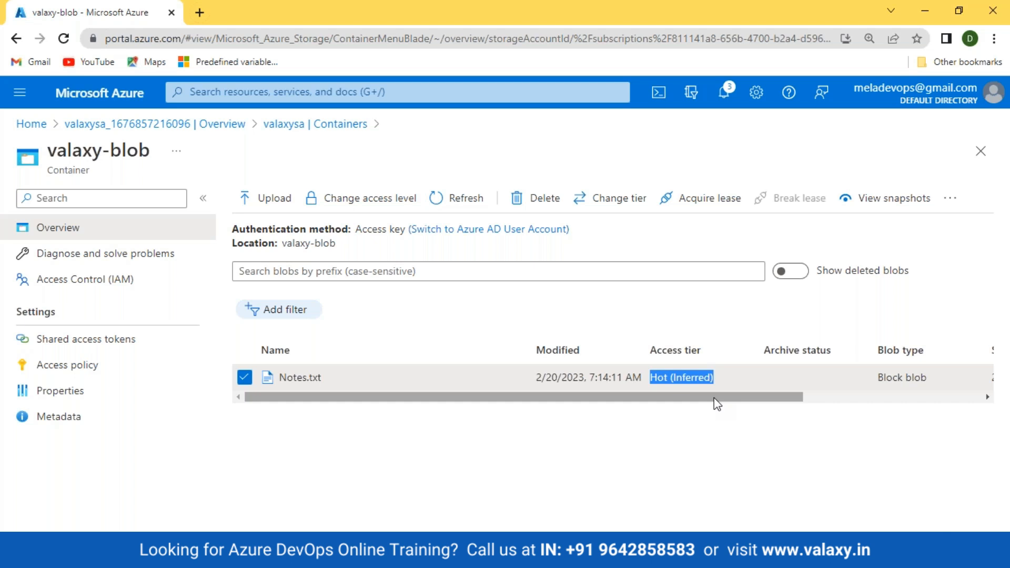
Search for the Paint application on the computer and open it with a blank canvas.
key(super)
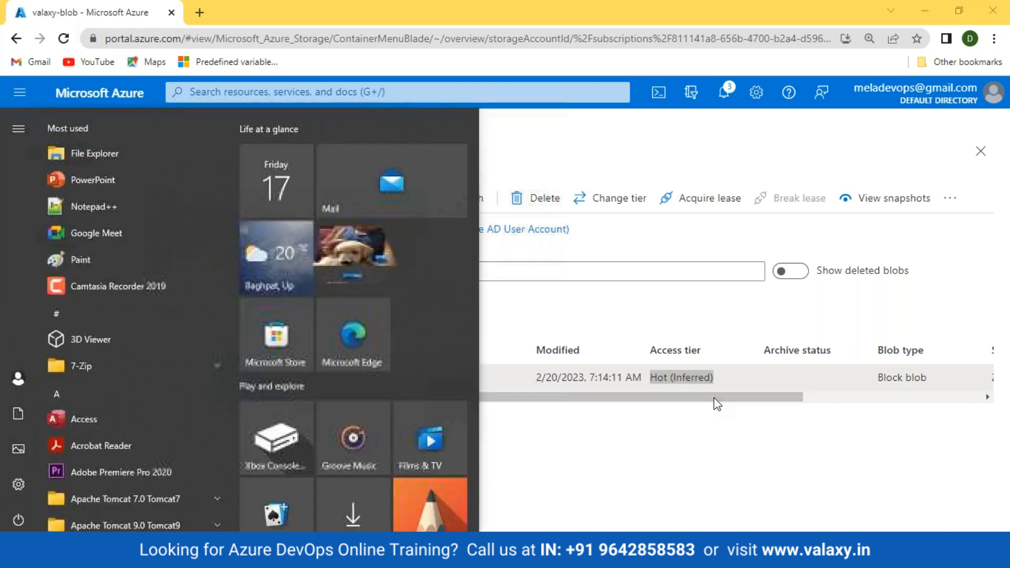
text(pain)
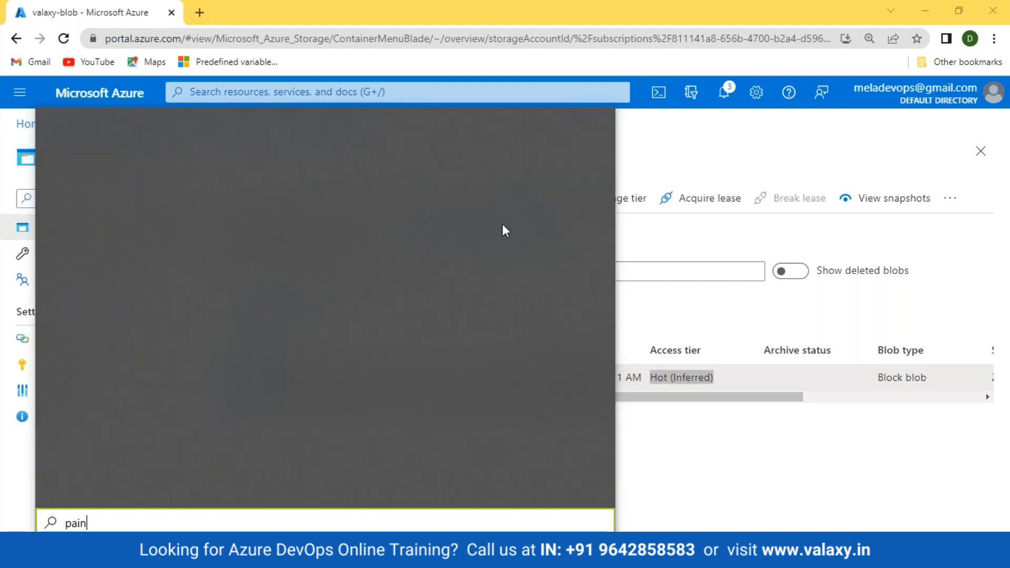
key(BackSpace)
key(BackSpace)
key(BackSpace)
key(BackSpace)
text(pai)
click(103, 201)
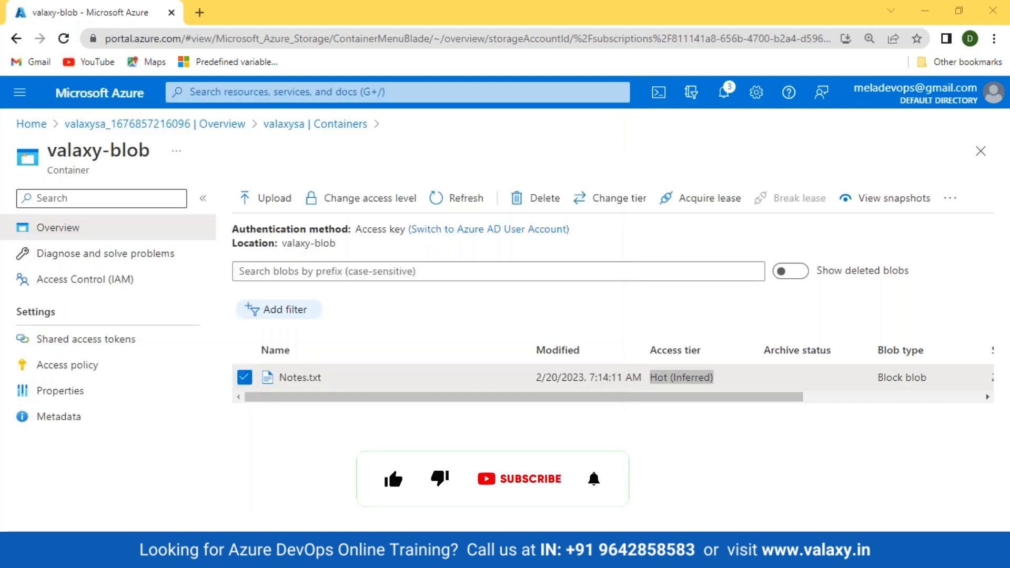
Draw a black rounded rectangle of about 932 × 484 px as a frame across the middle of the canvas.
click(341, 46)
drag(189, 135, 877, 491)
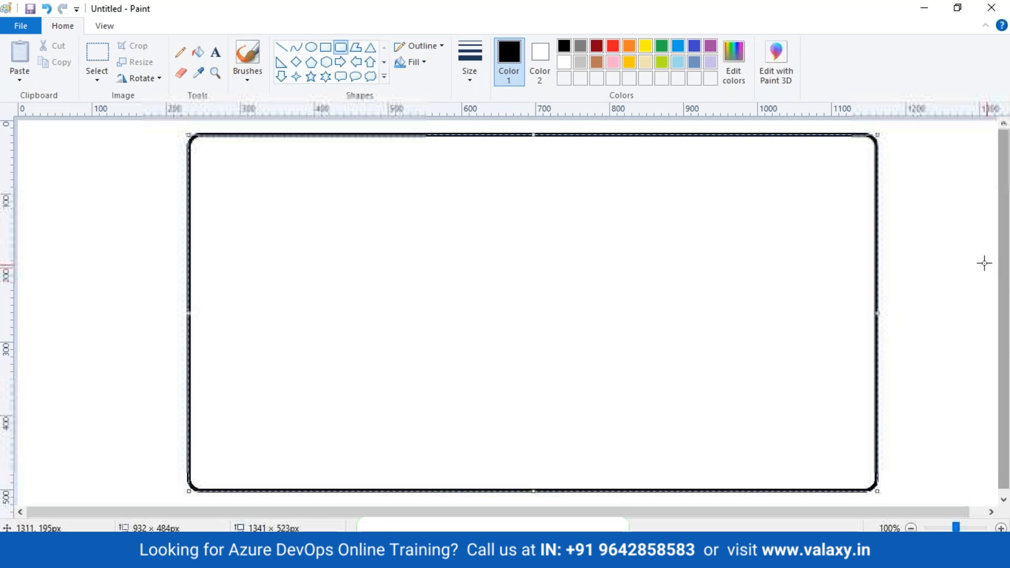
click(957, 259)
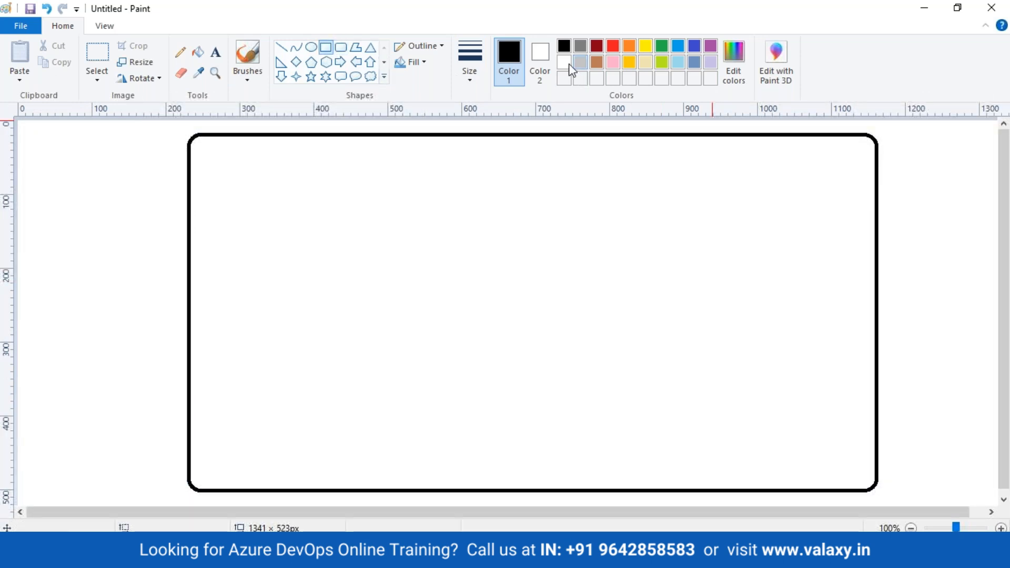
Draw an ellipse of about 174 × 145 px inside the frame near its upper edge and colour its outline red.
click(311, 46)
drag(438, 150, 566, 256)
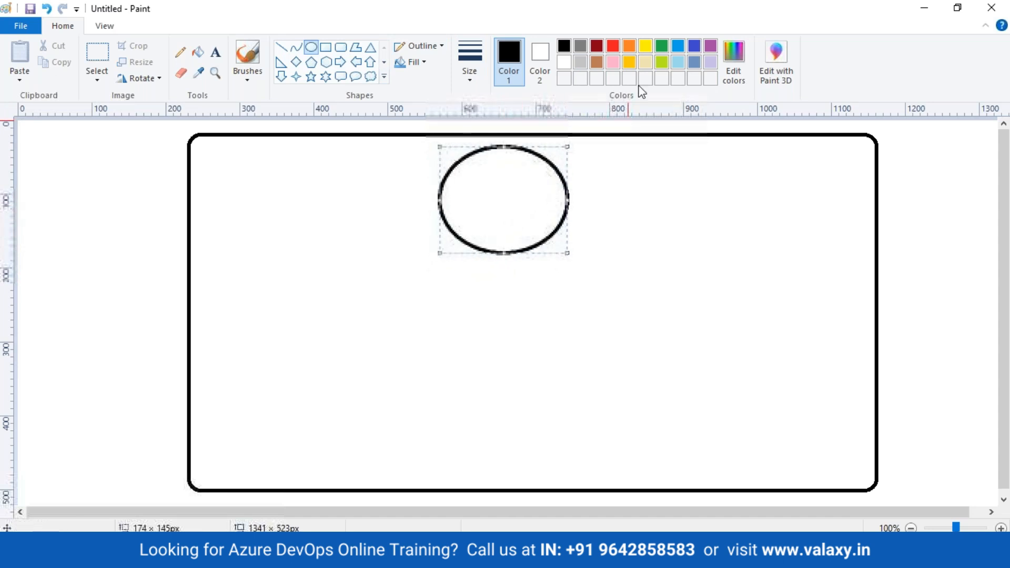
click(629, 46)
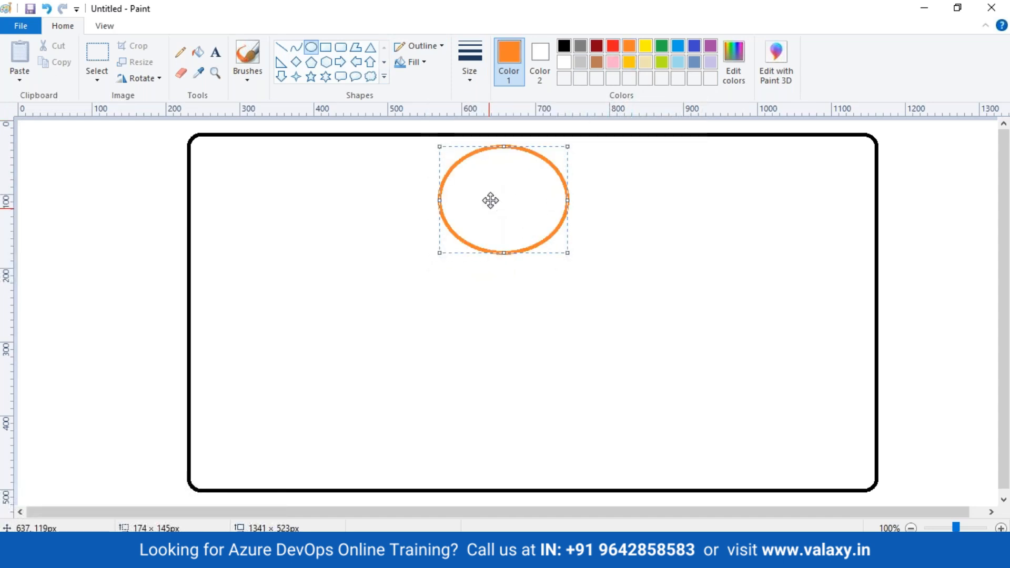
click(612, 46)
Add the red text label "HOT Tier" inside the red ellipse and centre it roughly.
click(215, 54)
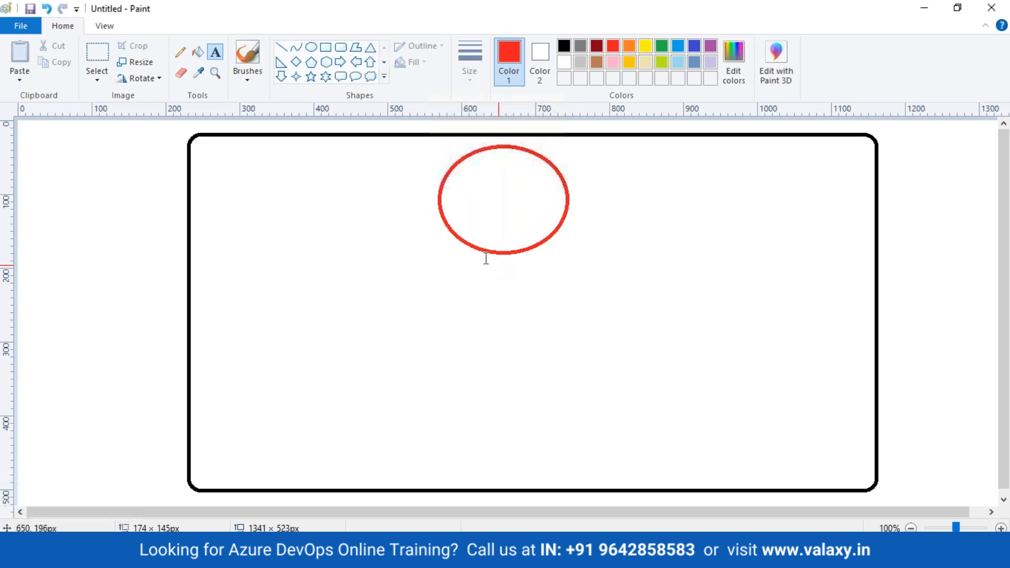
click(461, 195)
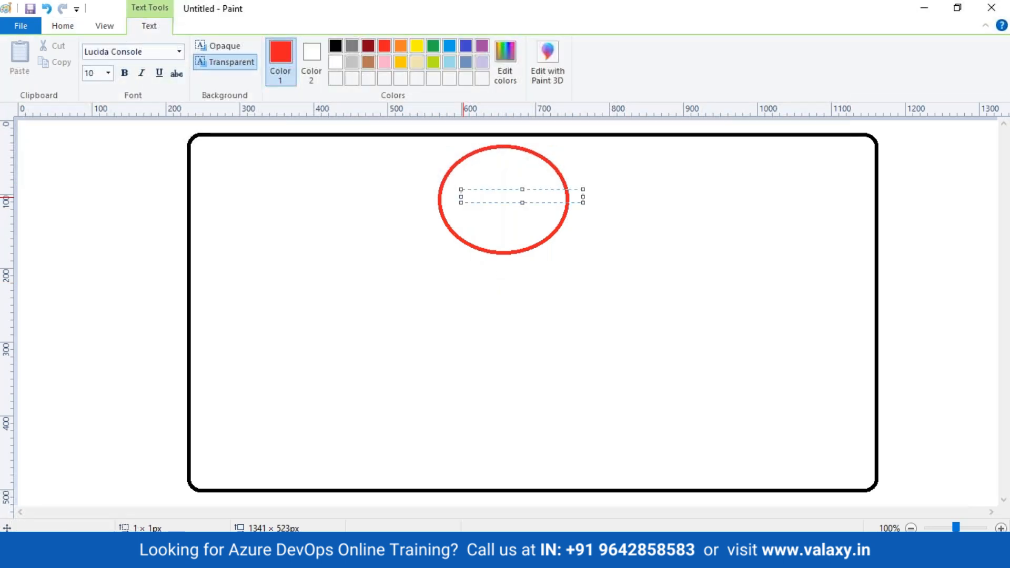
text(HOT Tier)
drag(507, 189, 516, 185)
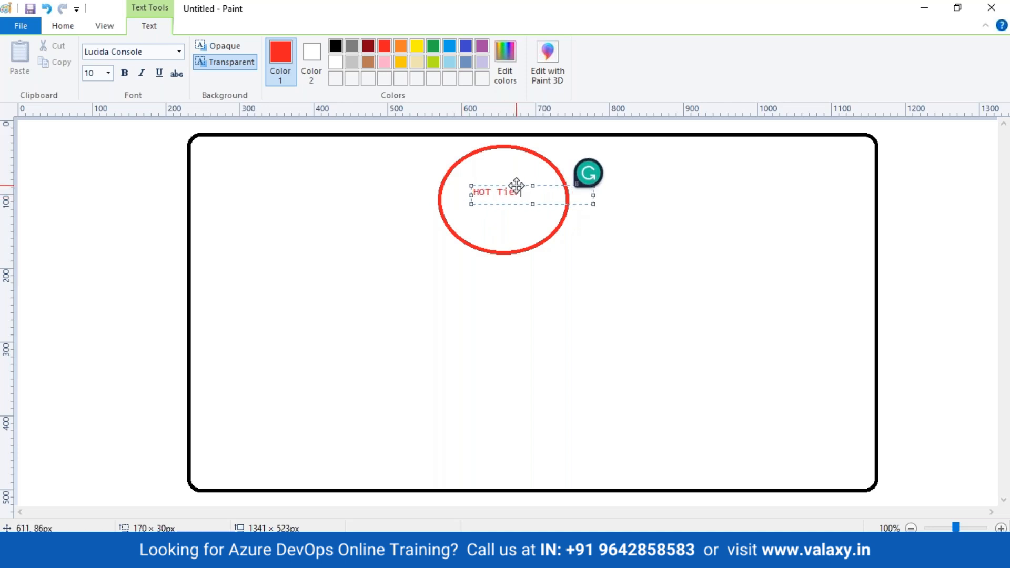
click(661, 262)
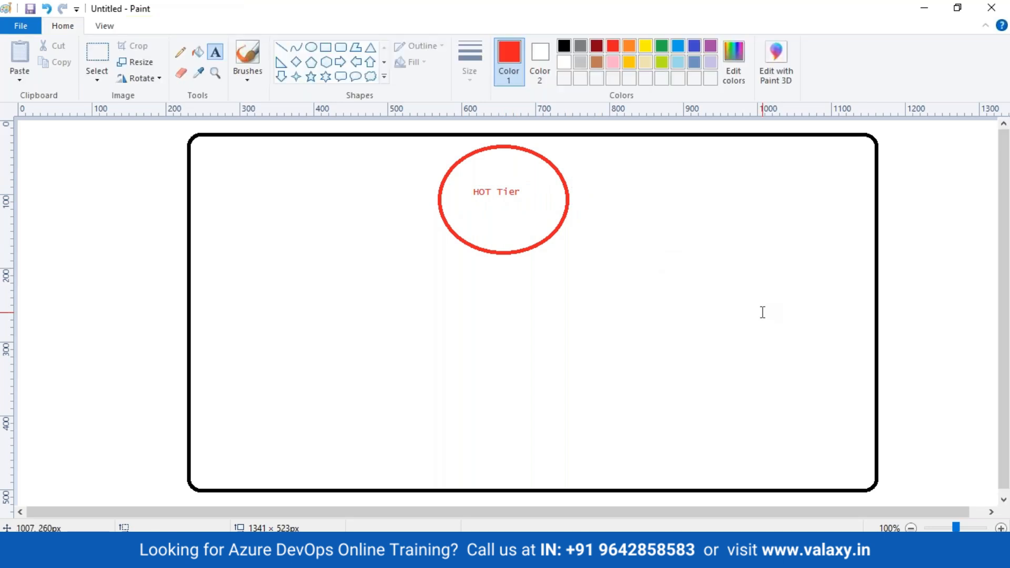
Draw a downward block arrow of about 66 × 82 px below the red ellipse and colour its outline black.
click(281, 76)
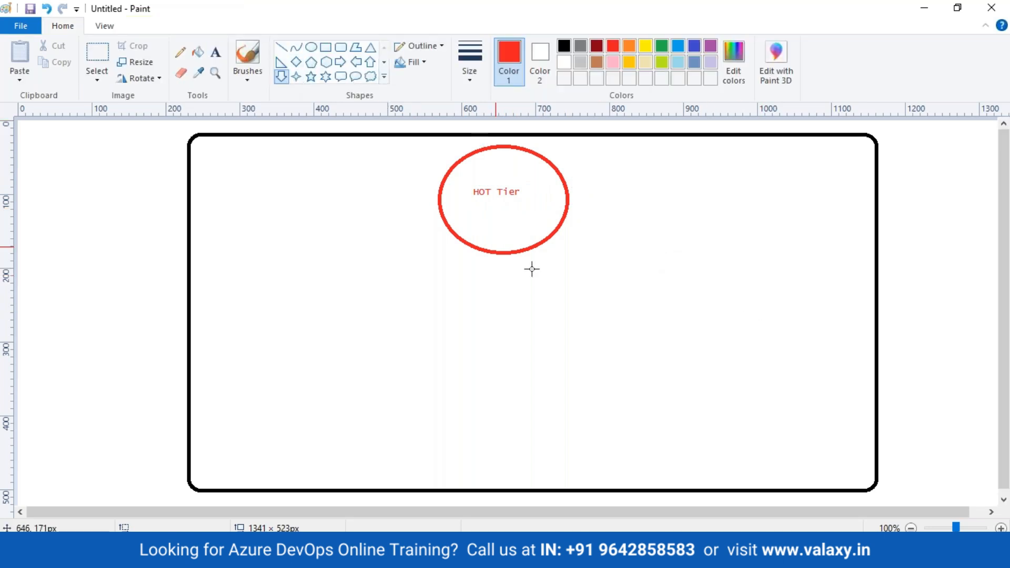
drag(479, 261, 525, 320)
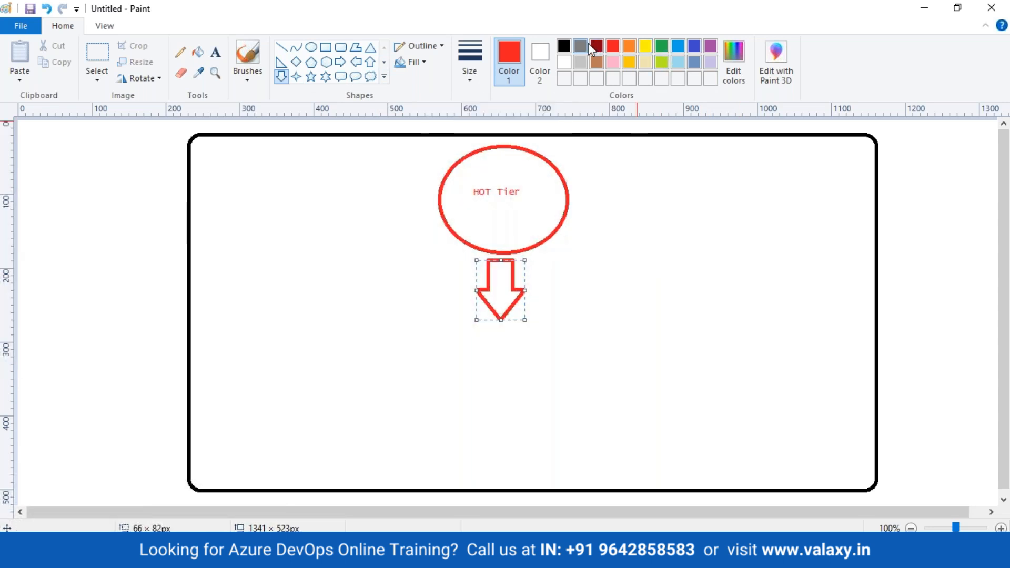
click(563, 46)
click(576, 192)
Draw an ellipse of about 166 × 134 px below the downward arrow and colour its outline orange.
click(311, 47)
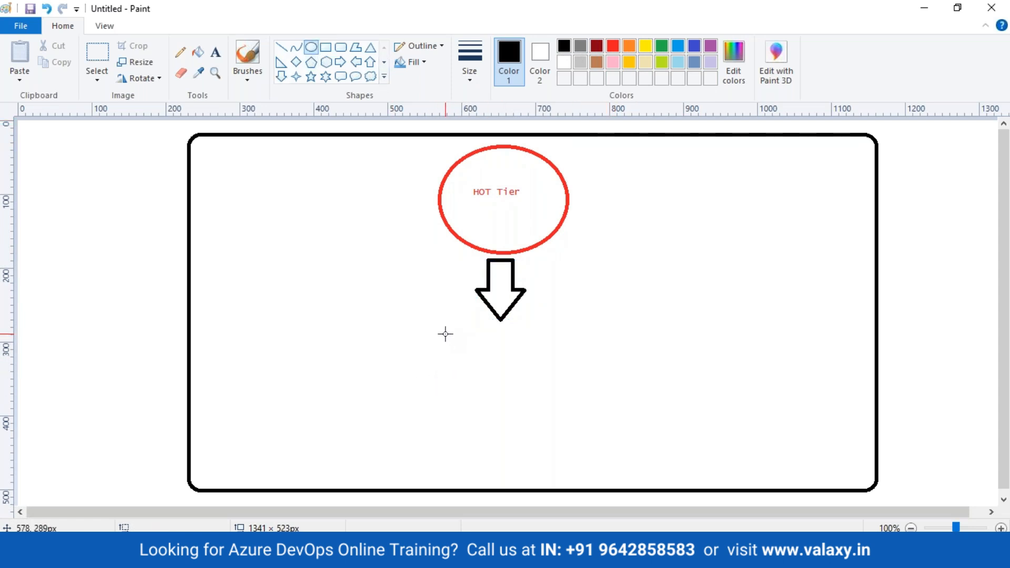
drag(452, 335, 575, 436)
drag(526, 409, 512, 411)
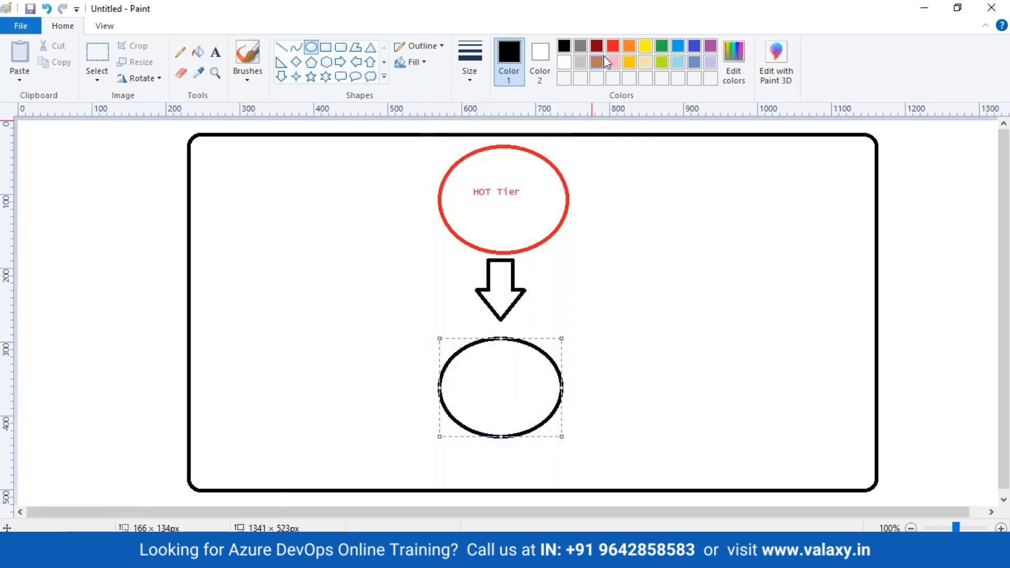
click(629, 46)
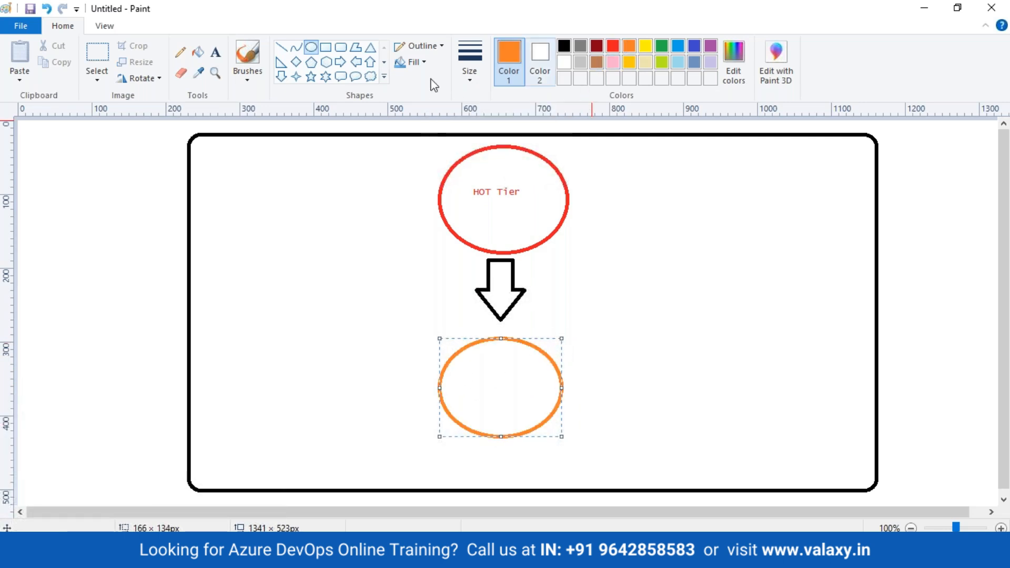
Add the text label "Cool Tier" inside the orange ellipse and colour the text black.
click(215, 52)
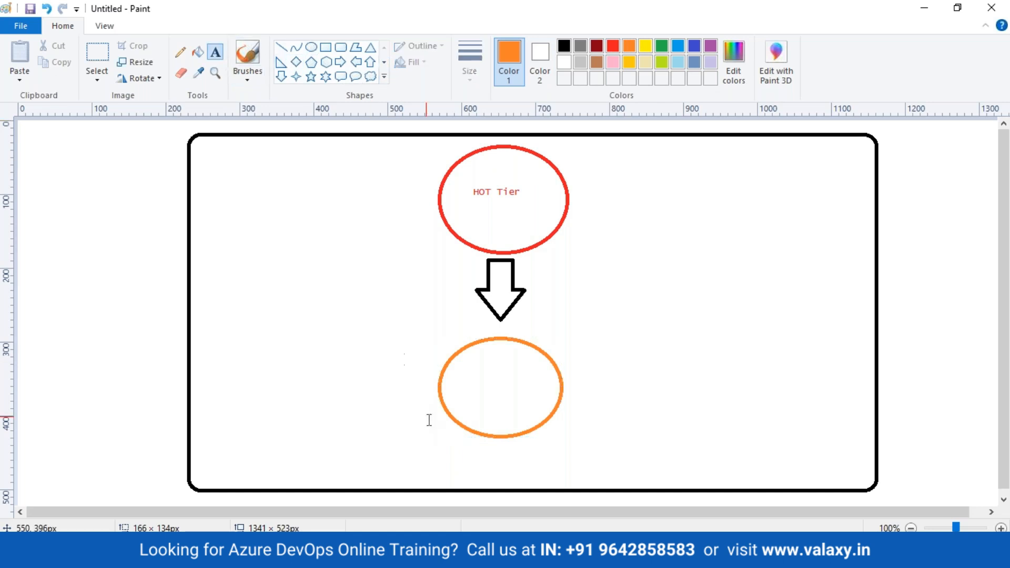
click(474, 392)
text(Coo)
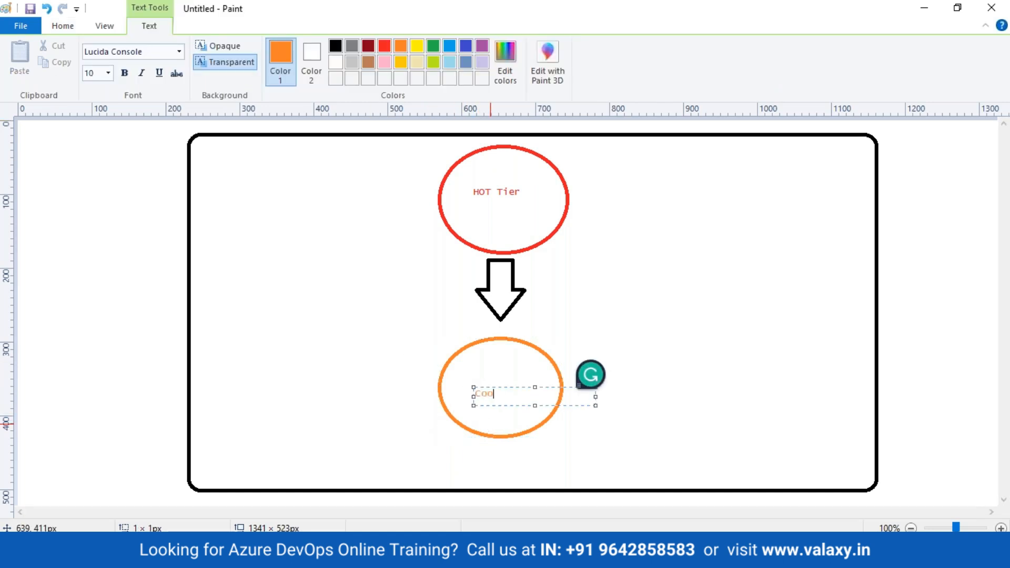
text(l Tier)
key(ctrl+a)
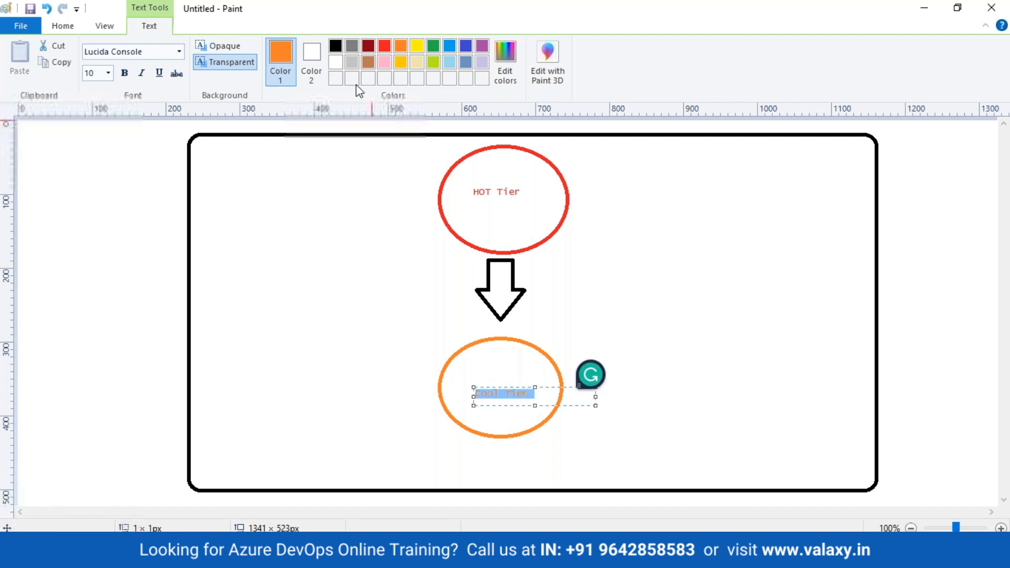
click(335, 46)
click(663, 287)
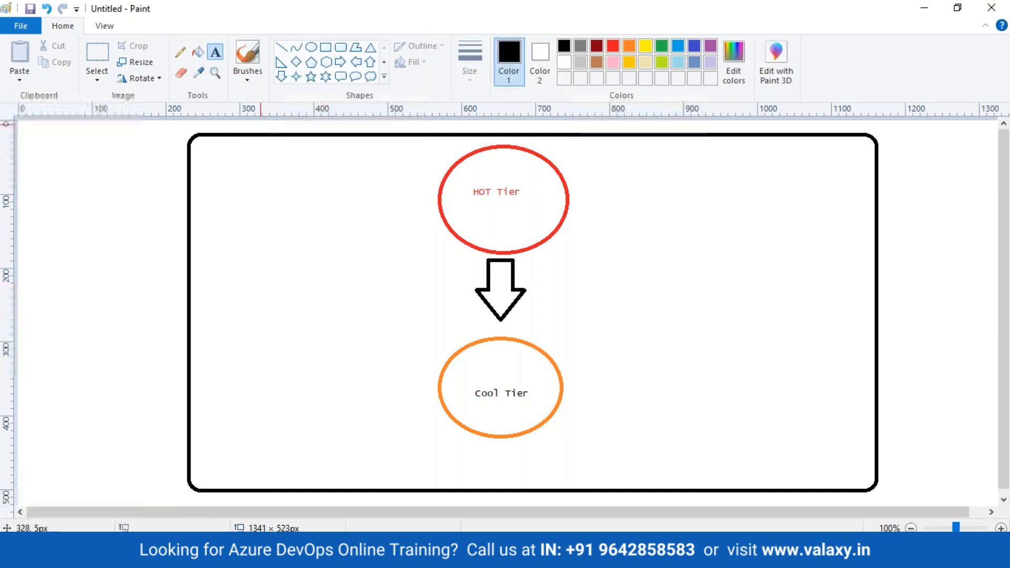
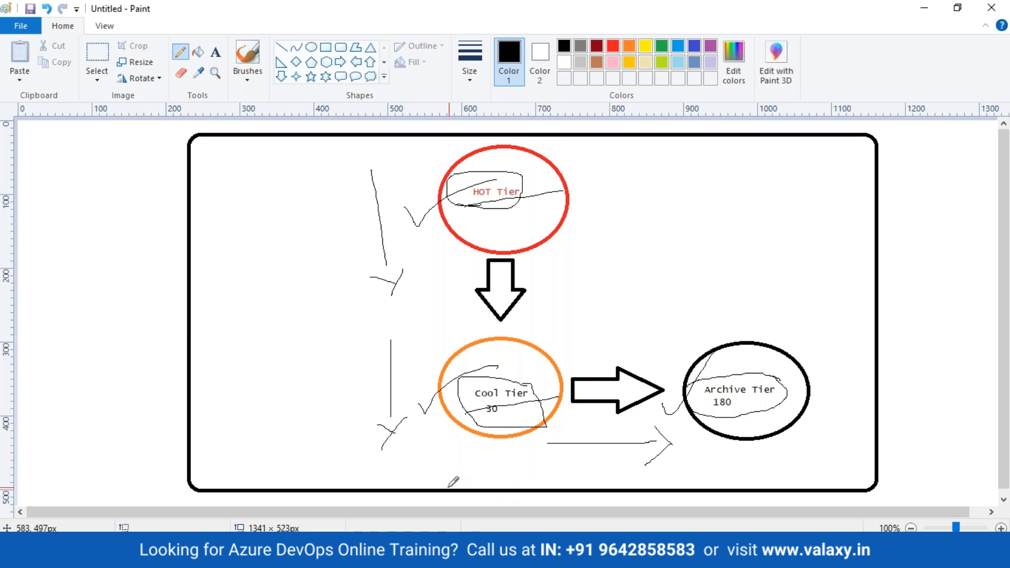
Switch to the Azure portal in Chrome, reopen the valaxy-blob container and examine the blob type listed for Notes.txt.
click(719, 28)
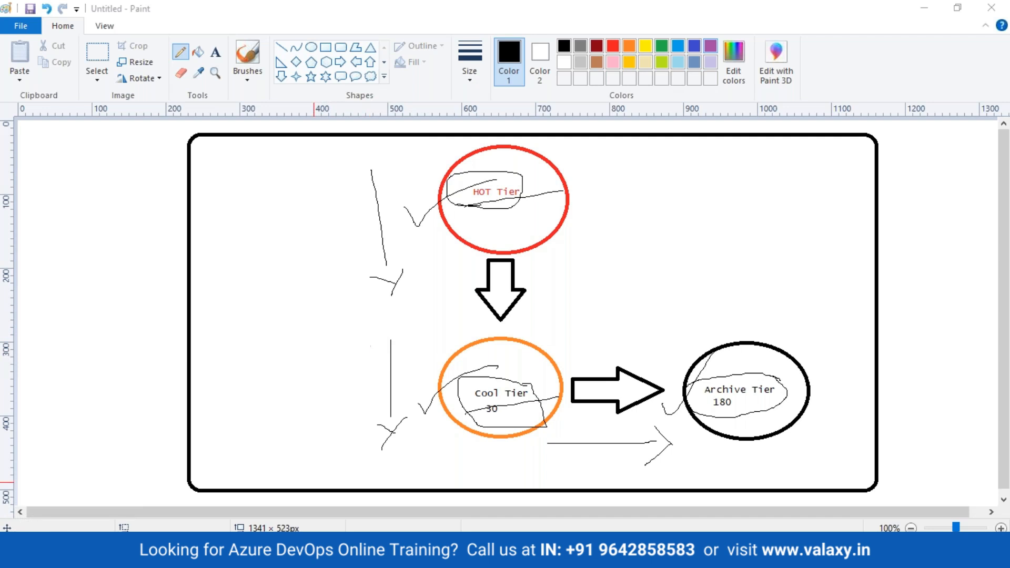
click(239, 552)
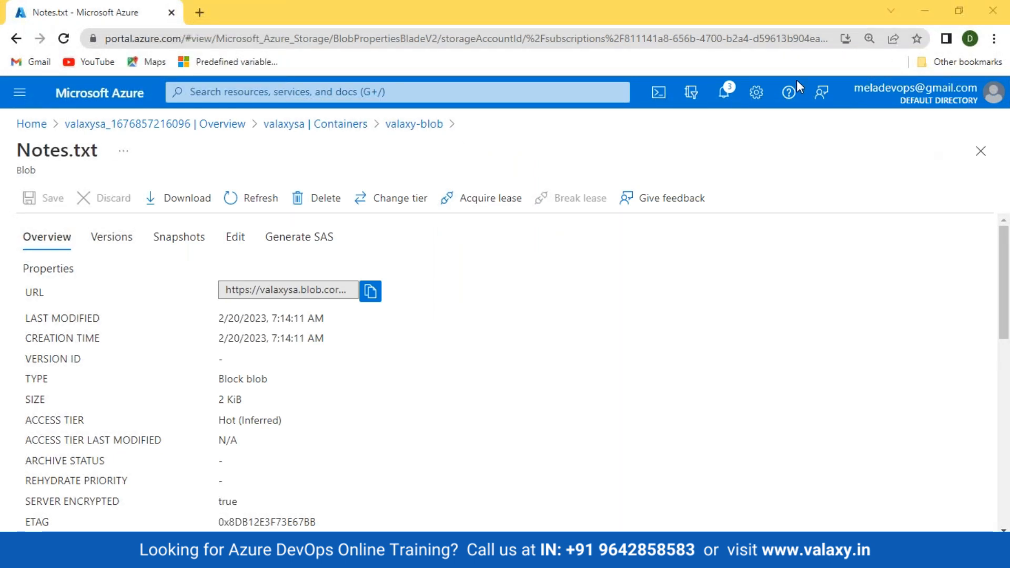
click(301, 126)
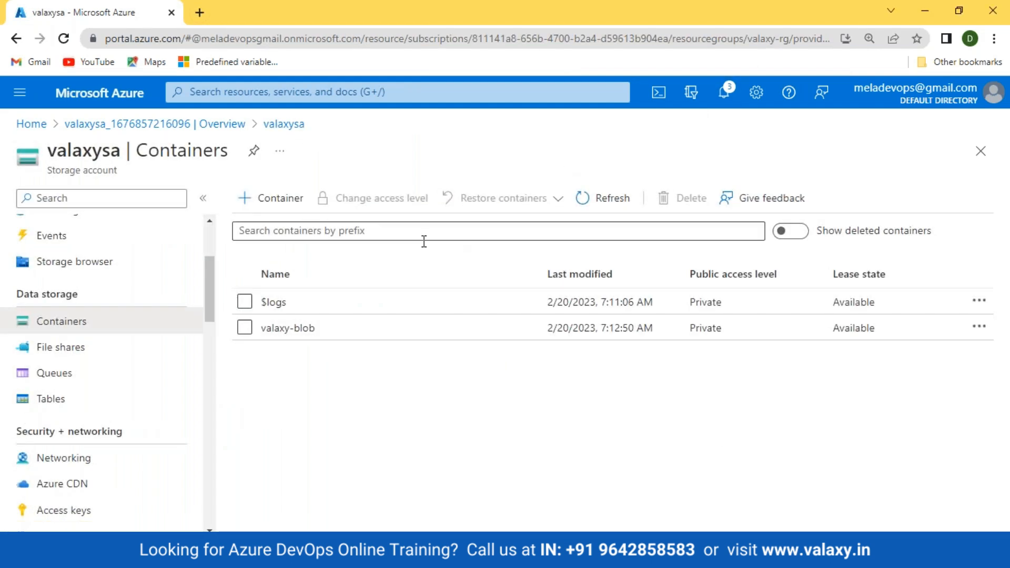
click(291, 327)
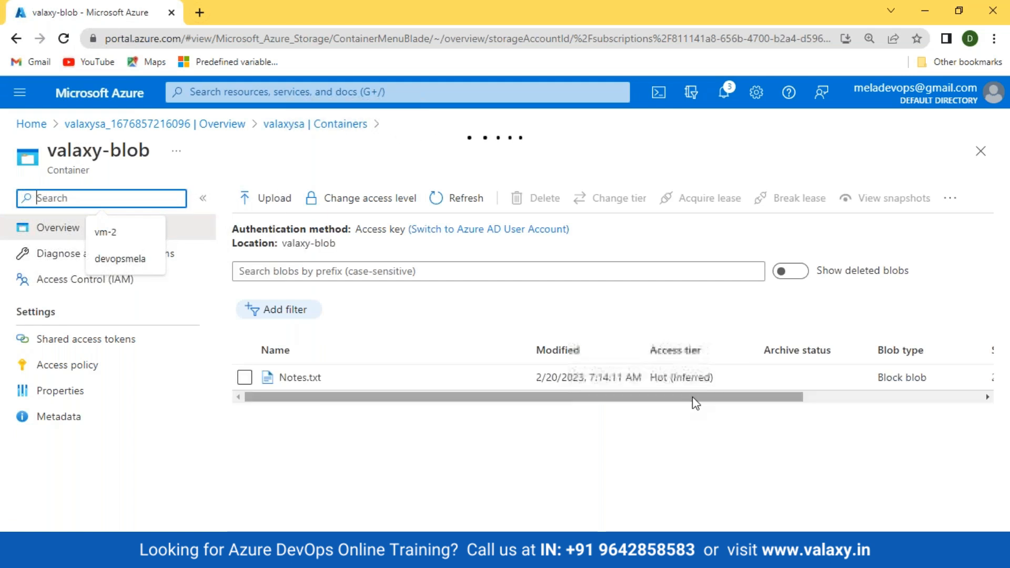
drag(810, 397, 956, 398)
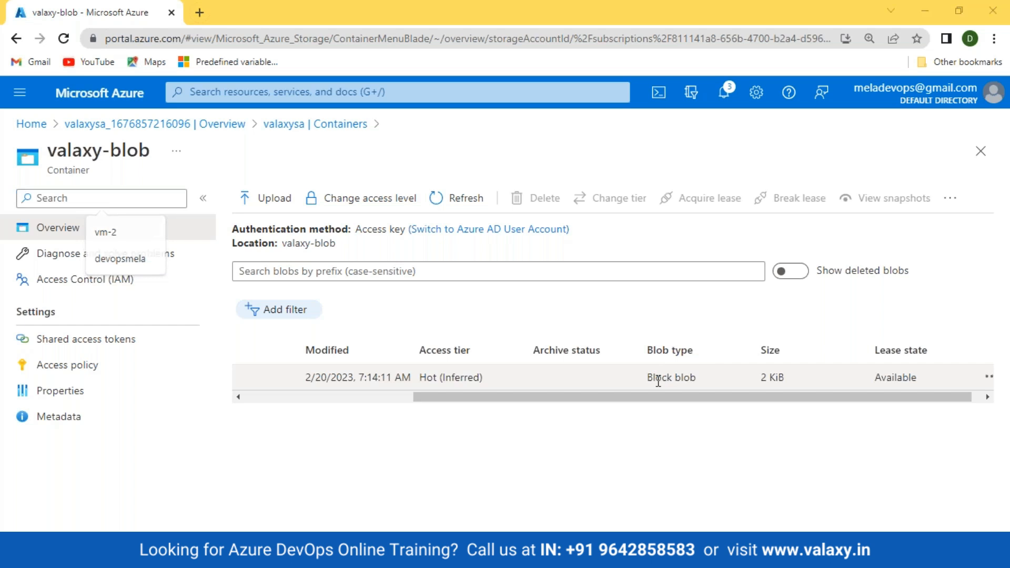
Open Notepad++ and close the Work_Item_Reference.txt file.
text(Notepad++)
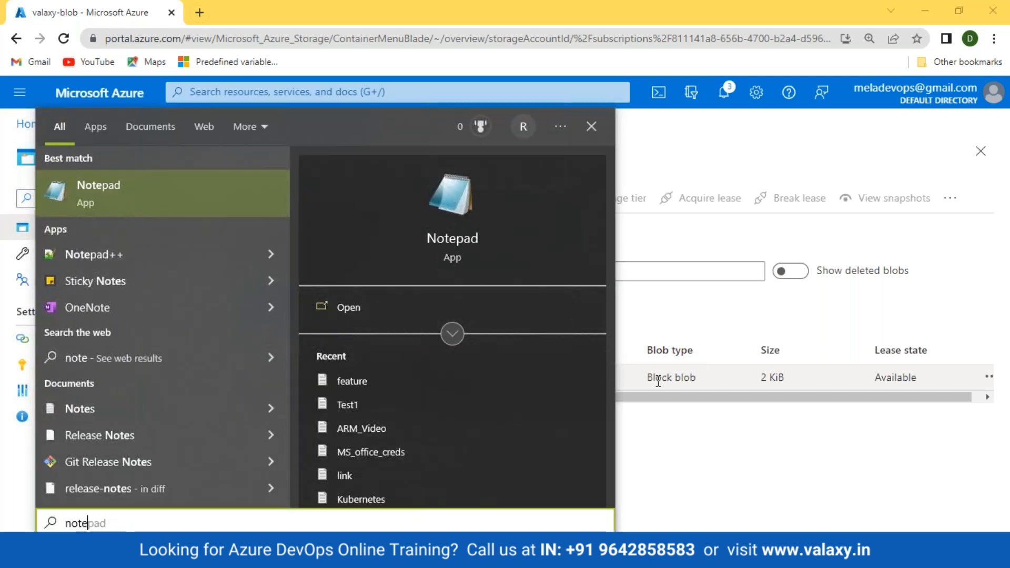
key(Down)
key(Return)
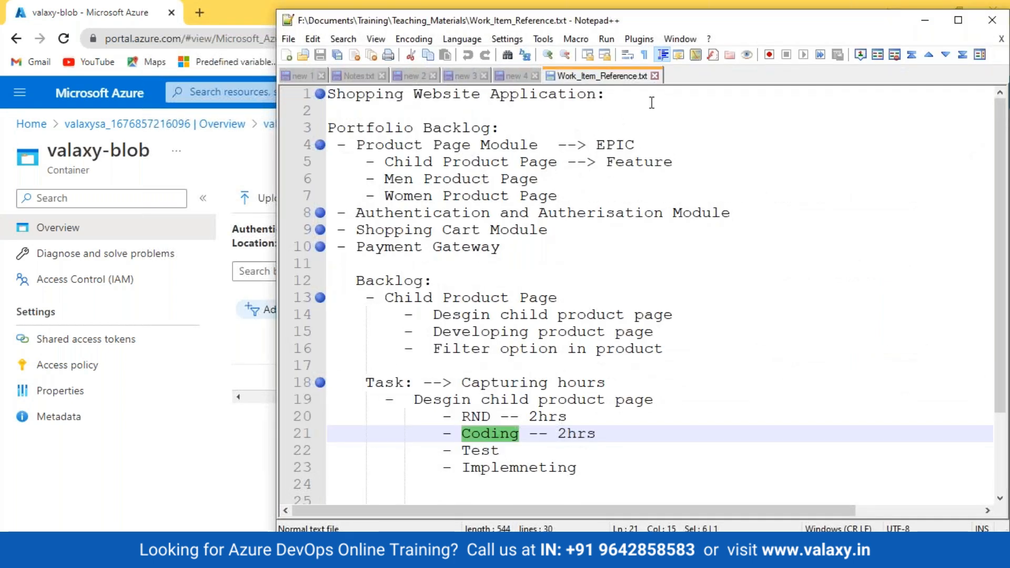
click(655, 77)
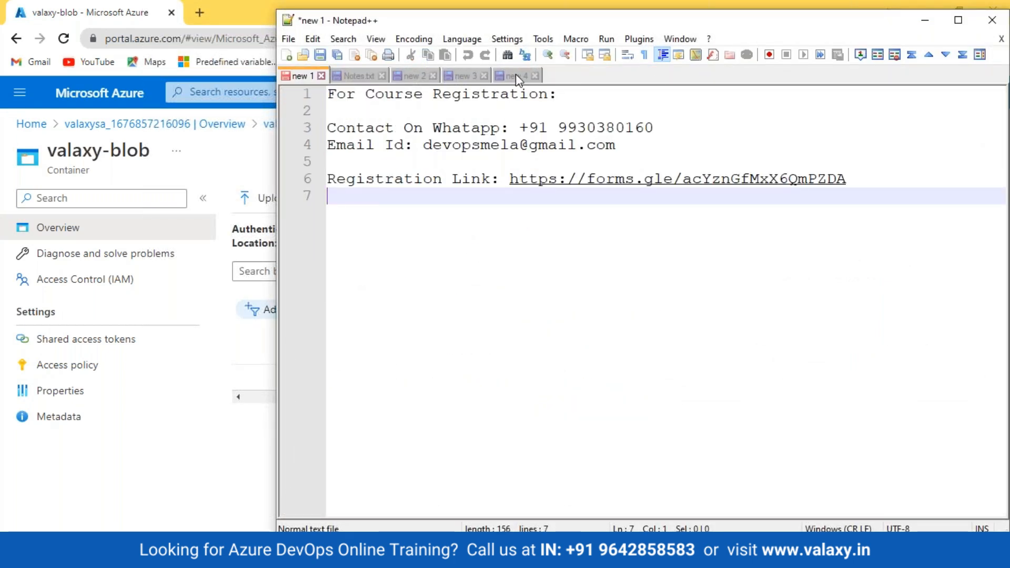
In the "new 4" document, add a long dashed separator line on line 17, below the sudo waagent command.
click(513, 76)
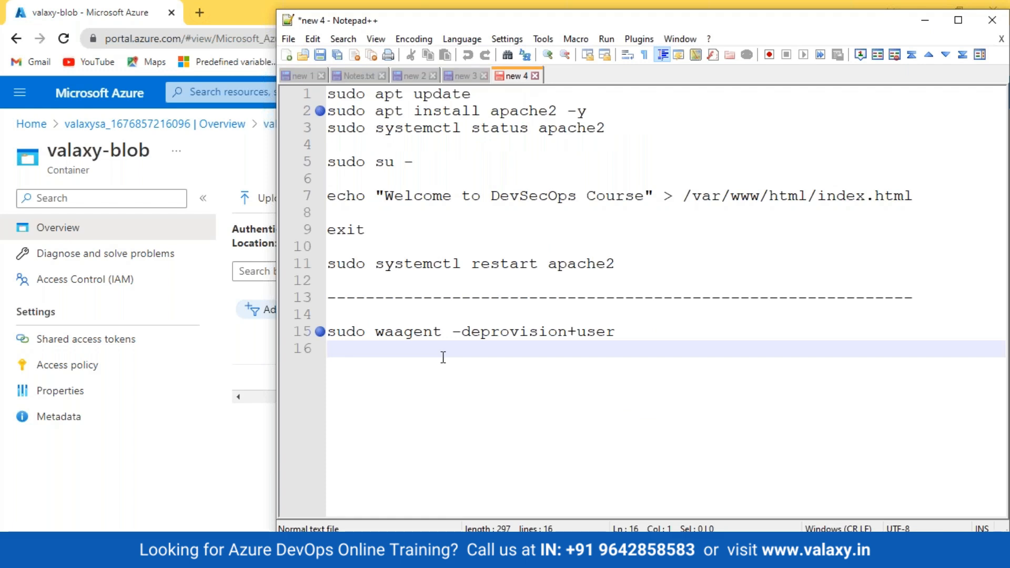
click(361, 78)
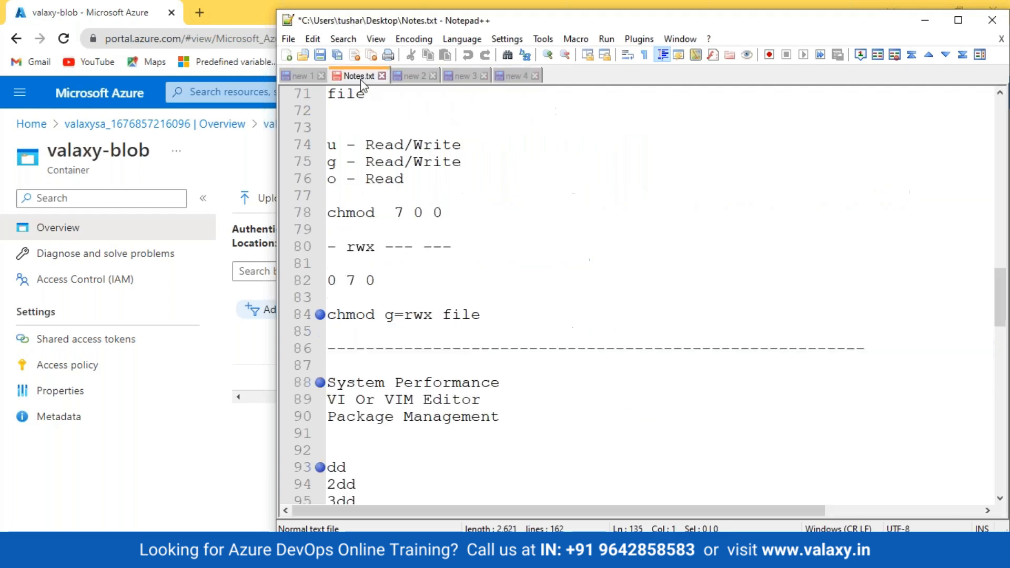
scroll(458, 421, down, 20)
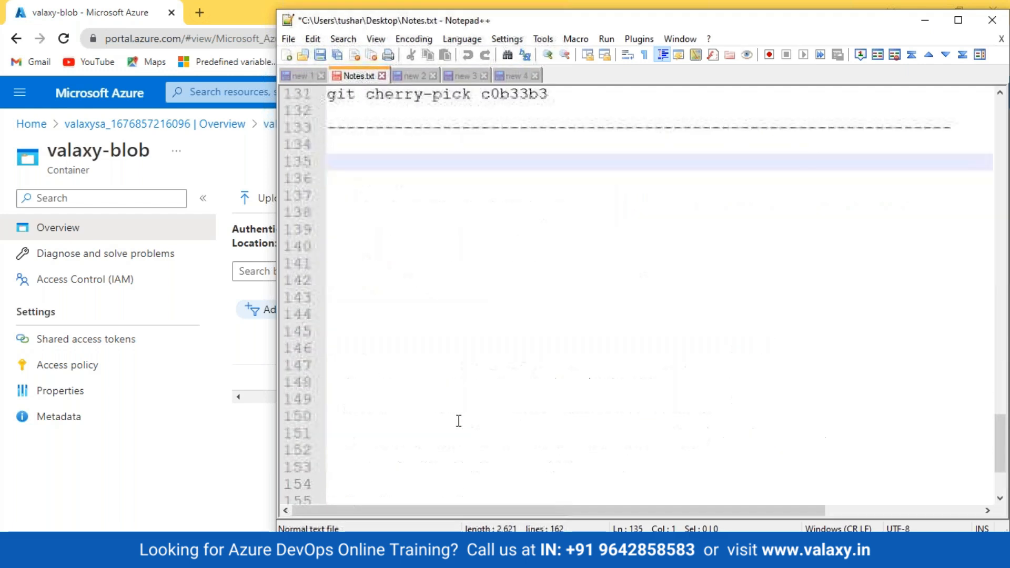
scroll(459, 421, up, 3)
click(519, 77)
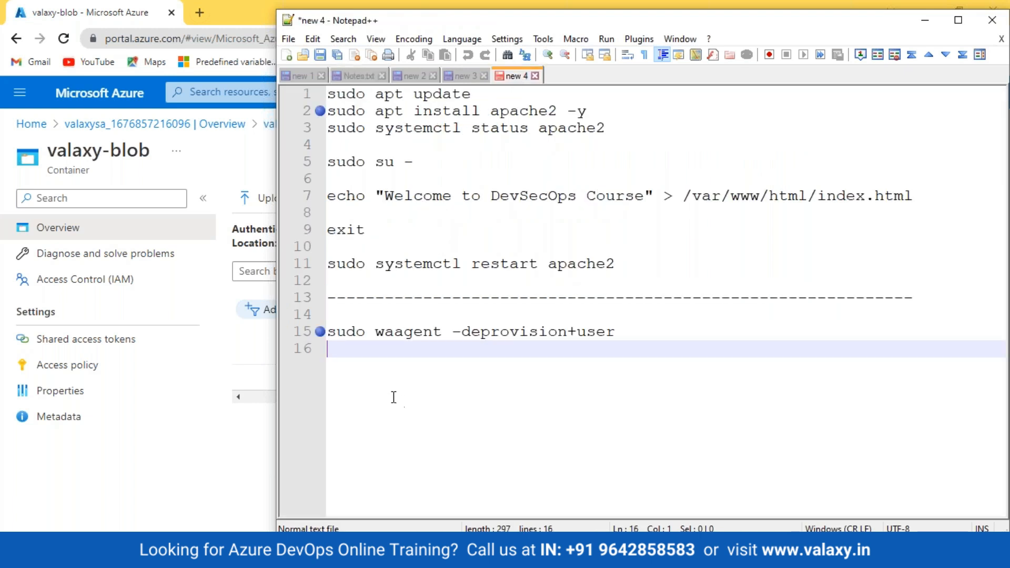
key(Return)
text(----------)
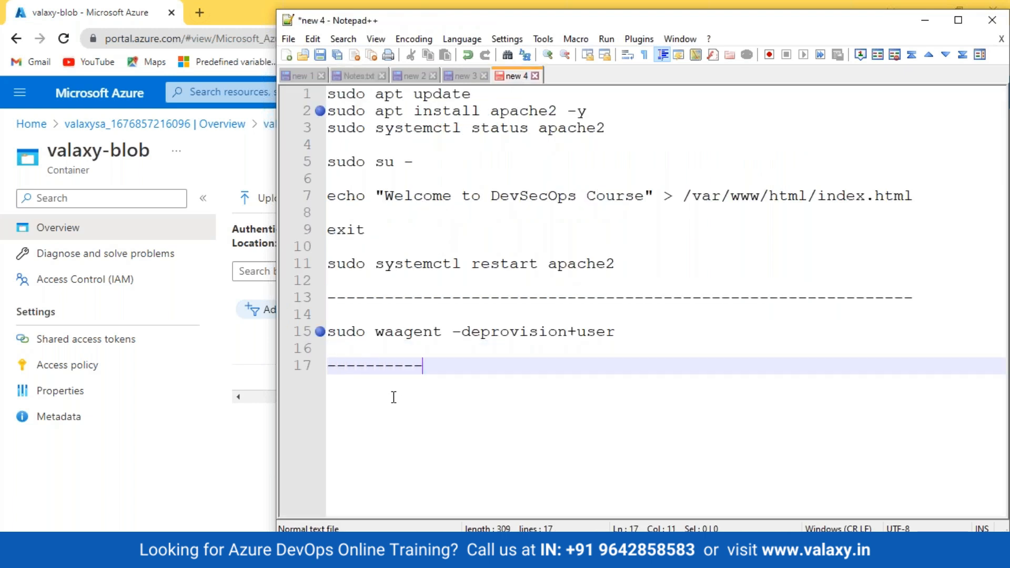
text(----------------------------------------------------)
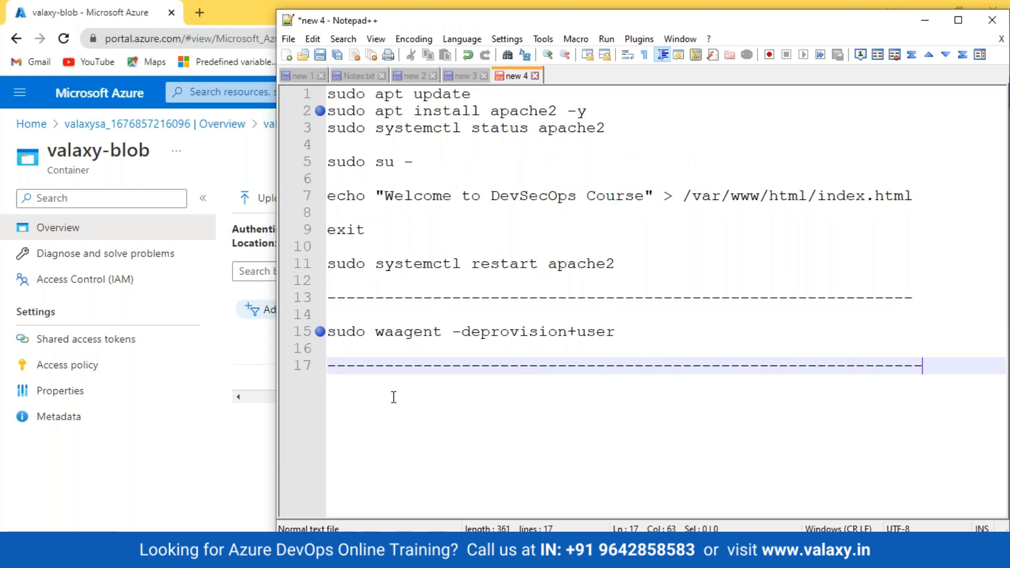
Insert a block of blank lines beneath the new dashed separator, extending the document to line 38.
key(Return)
key(Return)
key(Return)
key(Return)
key(Return)
key(Return)
key(Return)
key(Return)
key(Return)
key(Return)
key(Return)
key(Return)
key(Return)
key(Return)
key(Return)
key(Return)
key(Return)
key(Return)
key(Return)
key(Return)
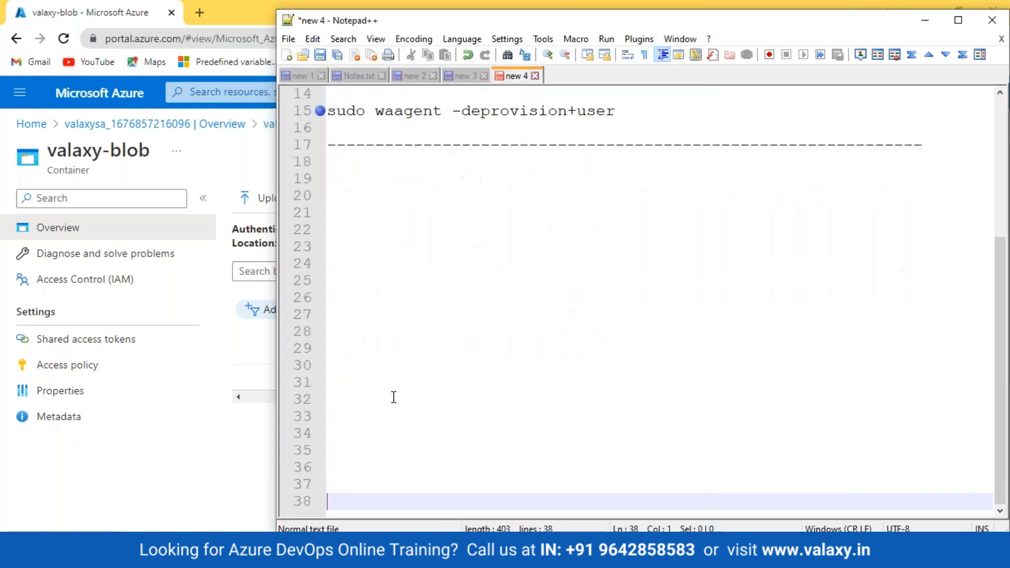
Enter the heading "Block Blob:" on line 19 below the separator.
click(353, 184)
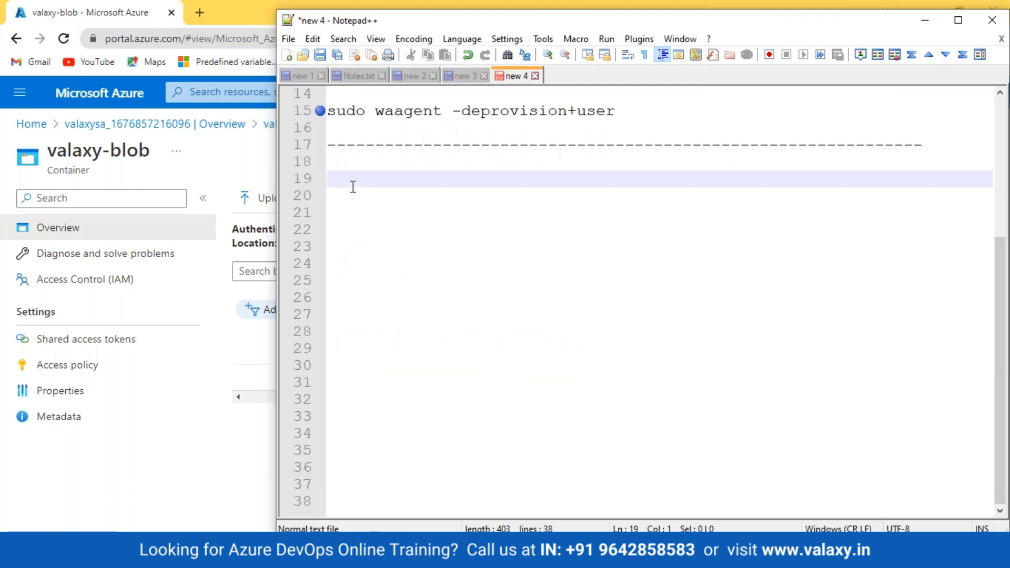
text(Block Dat)
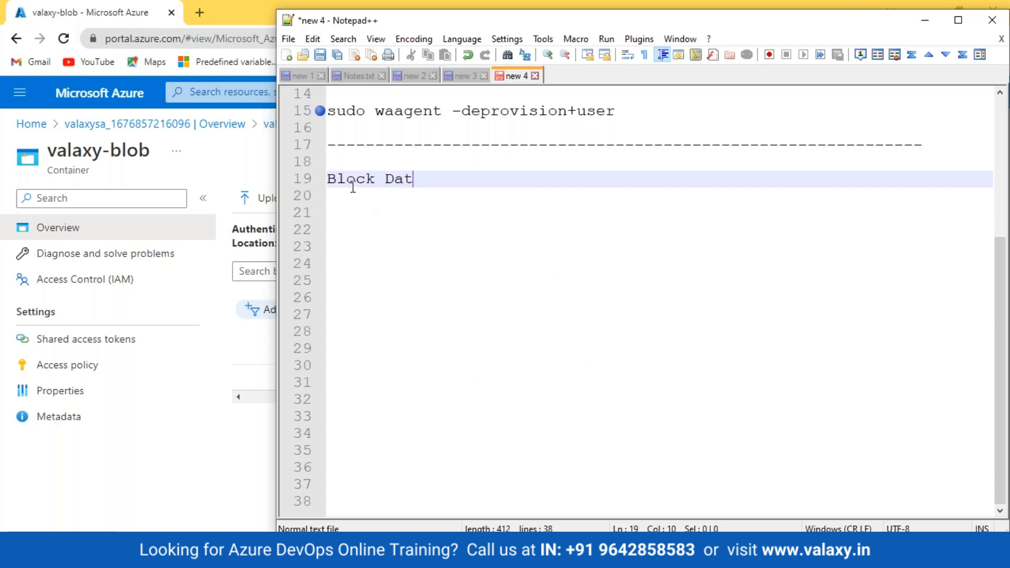
key(BackSpace)
key(BackSpace)
key(BackSpace)
text(Blo)
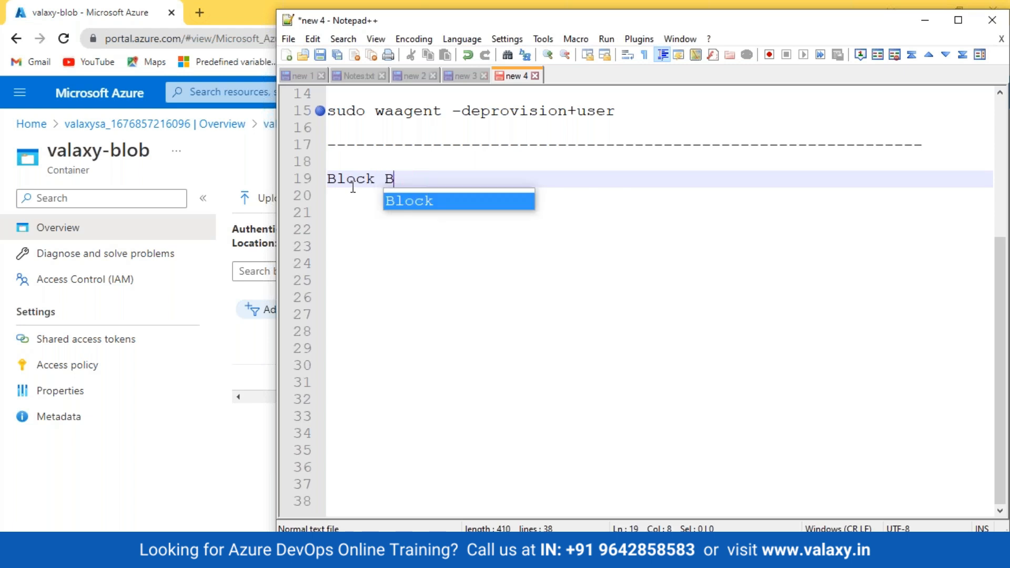
text(b)
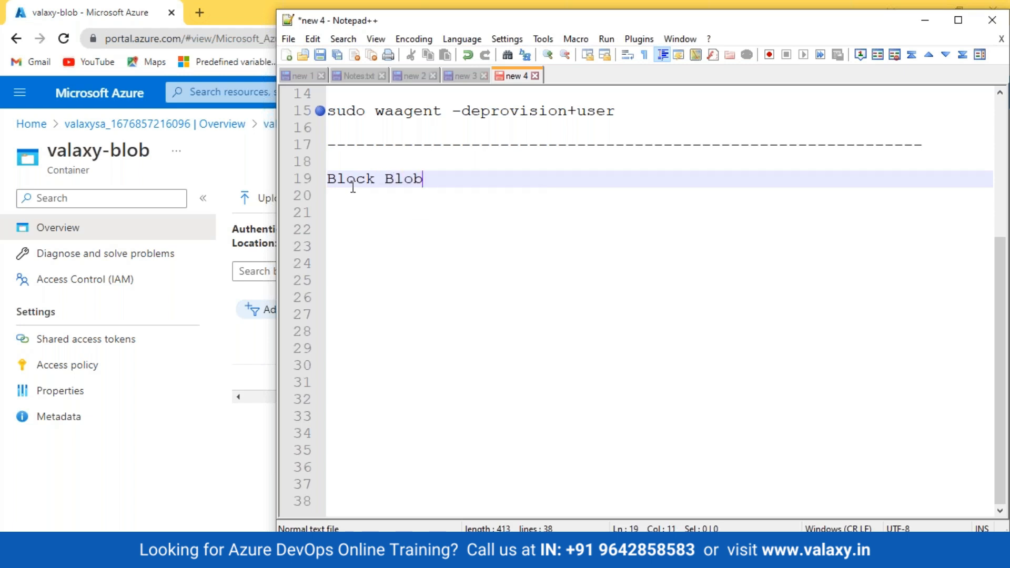
text(:)
Enter the heading "Append Blob:" on line 21, leaving one blank line after the Block Blob heading.
key(Return)
key(Return)
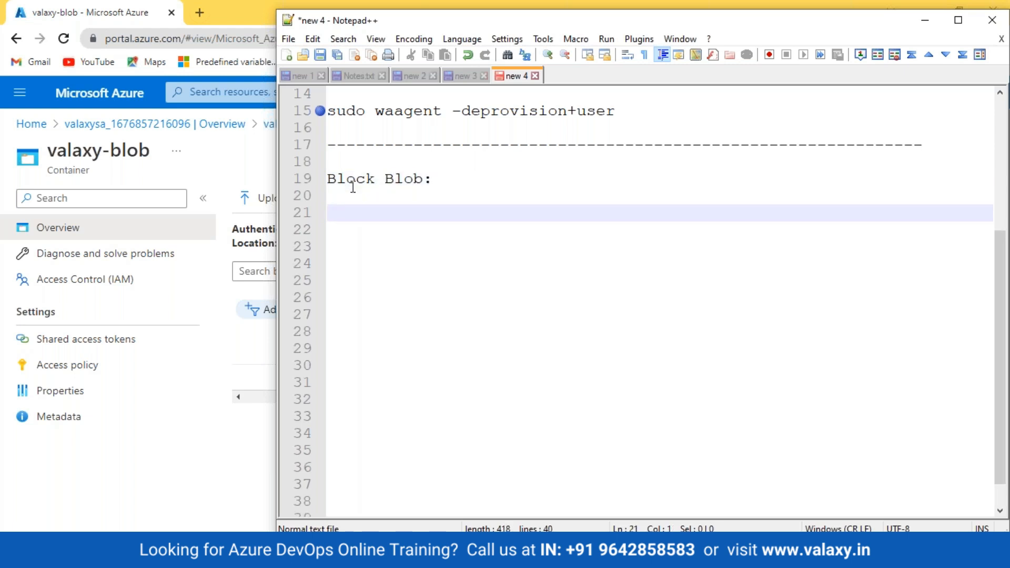
text(Apee)
key(BackSpace)
key(BackSpace)
text(pend )
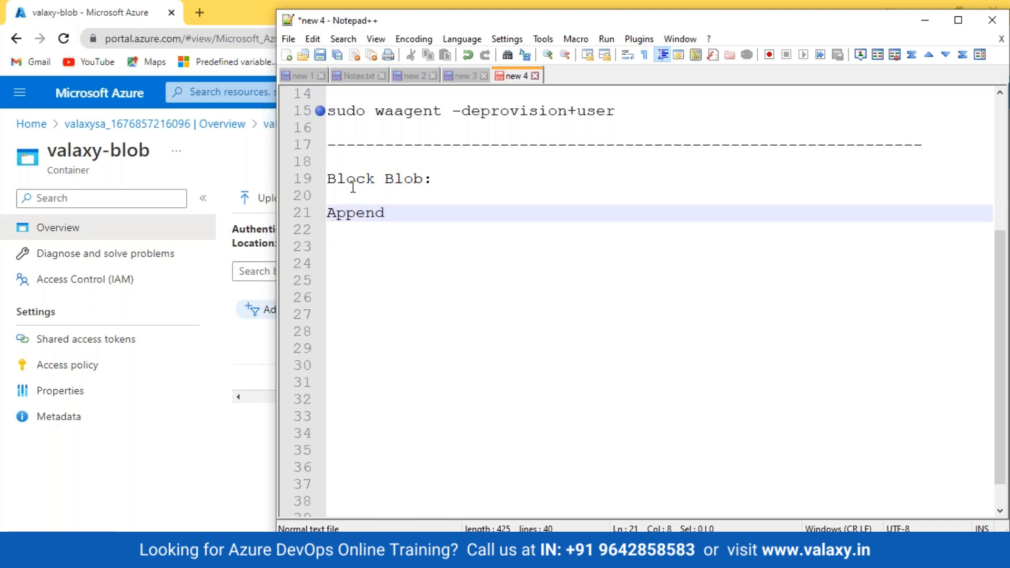
text(b)
key(BackSpace)
text(Blo)
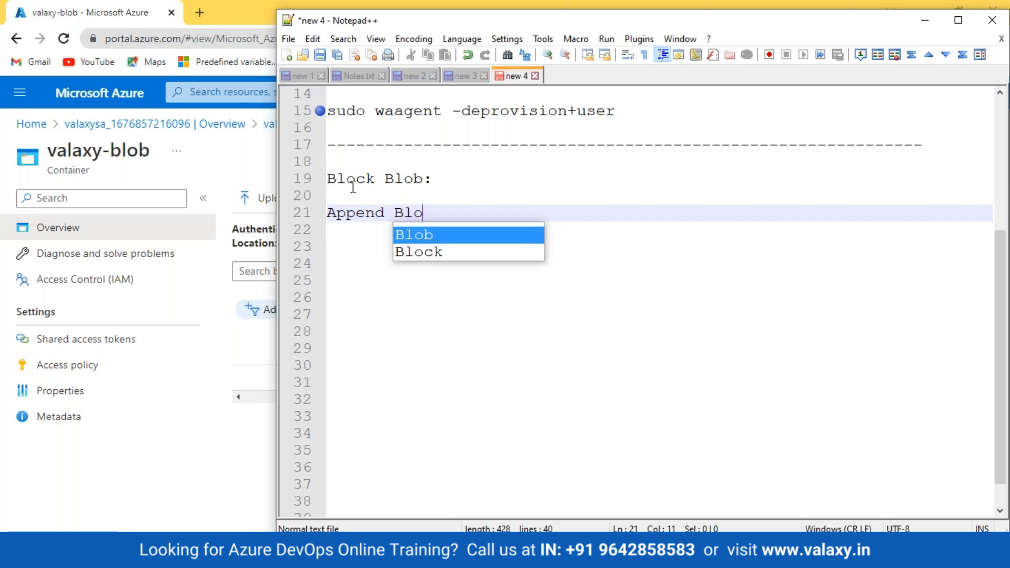
text(b:)
Enter the heading "Page Blob:" on line 23, leaving one blank line after the Append Blob heading.
key(Return)
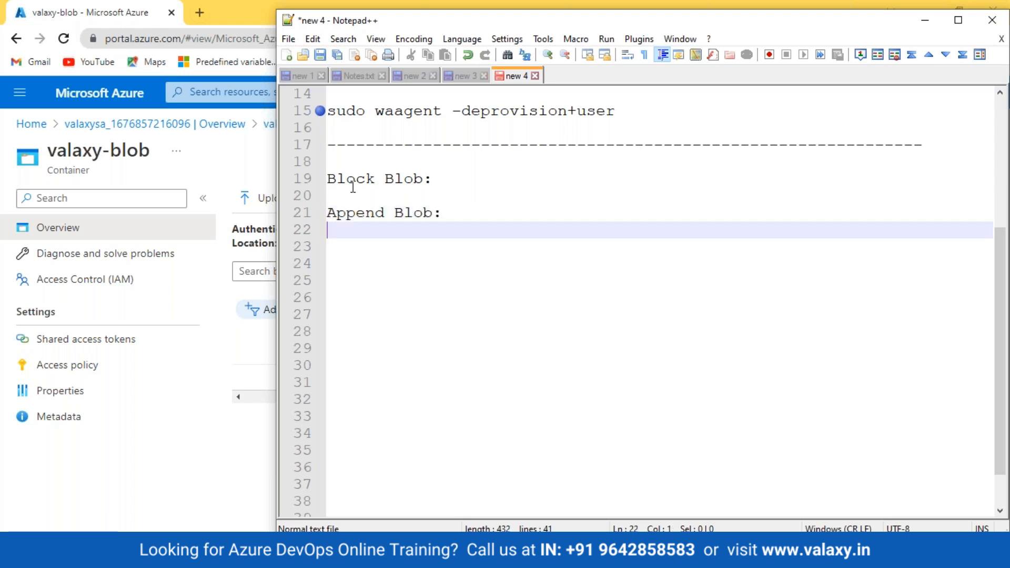
key(Return)
text(Pag)
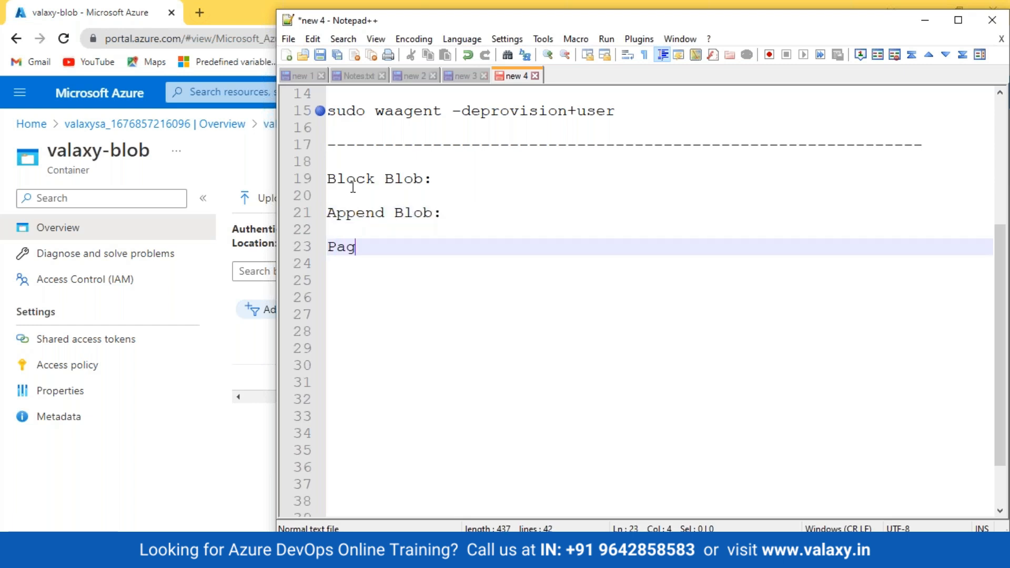
text(e Blo)
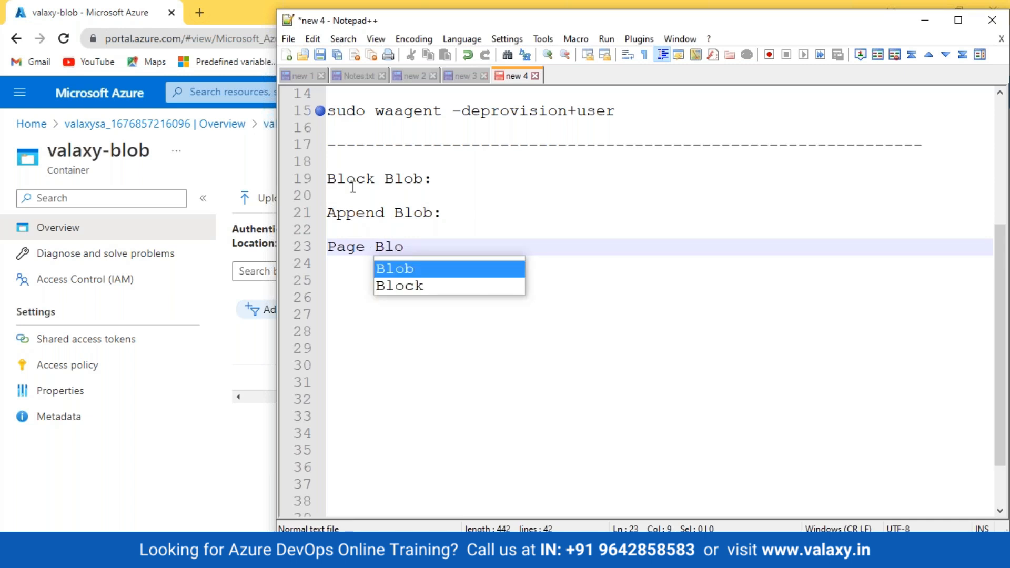
text(b:)
Describe the Block Blob heading on line 19 as "Text binary data".
key(Up)
key(Up)
key(Up)
key(Up)
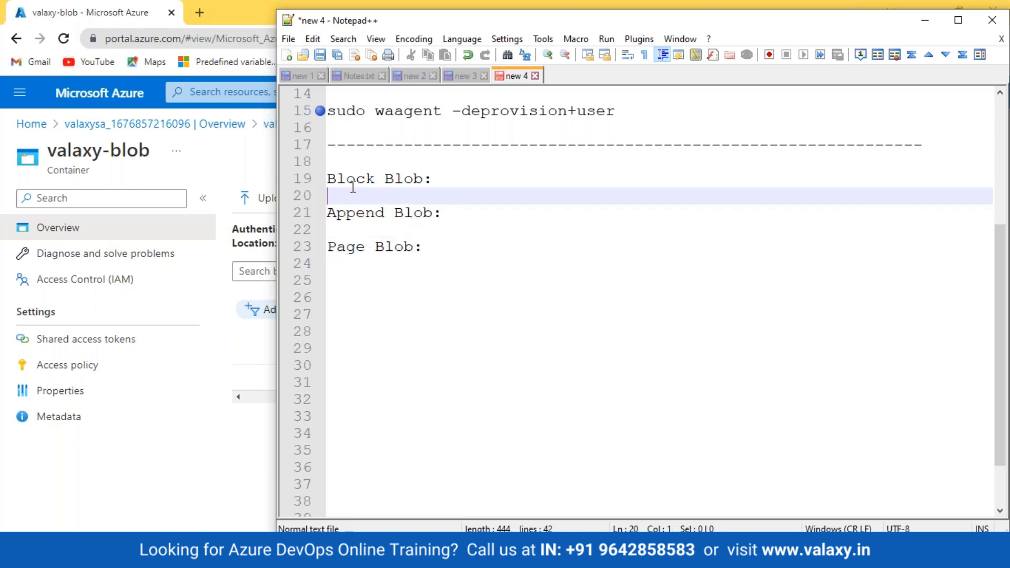
key(End)
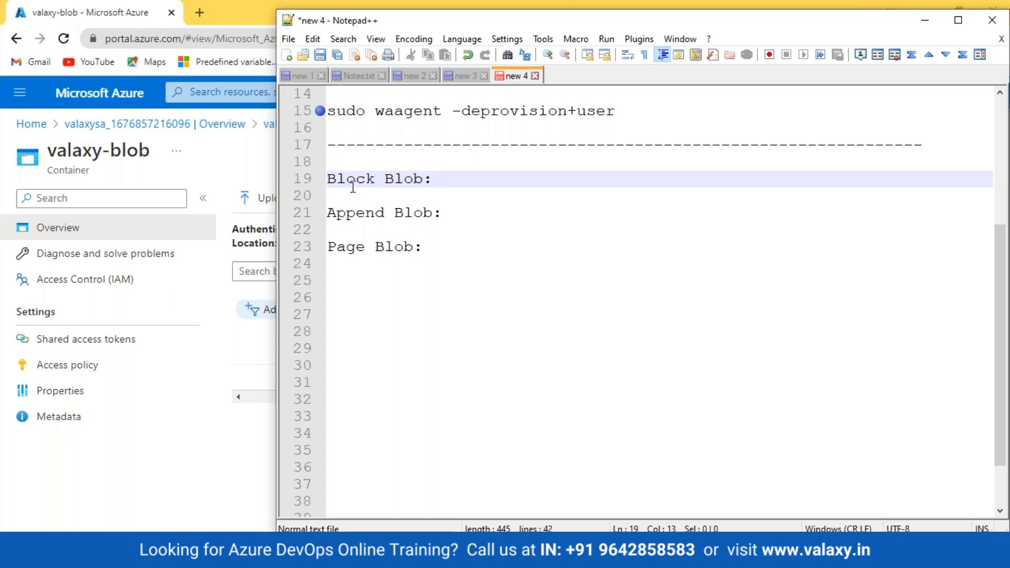
text(Test)
key(BackSpace)
key(BackSpace)
text(xt binary)
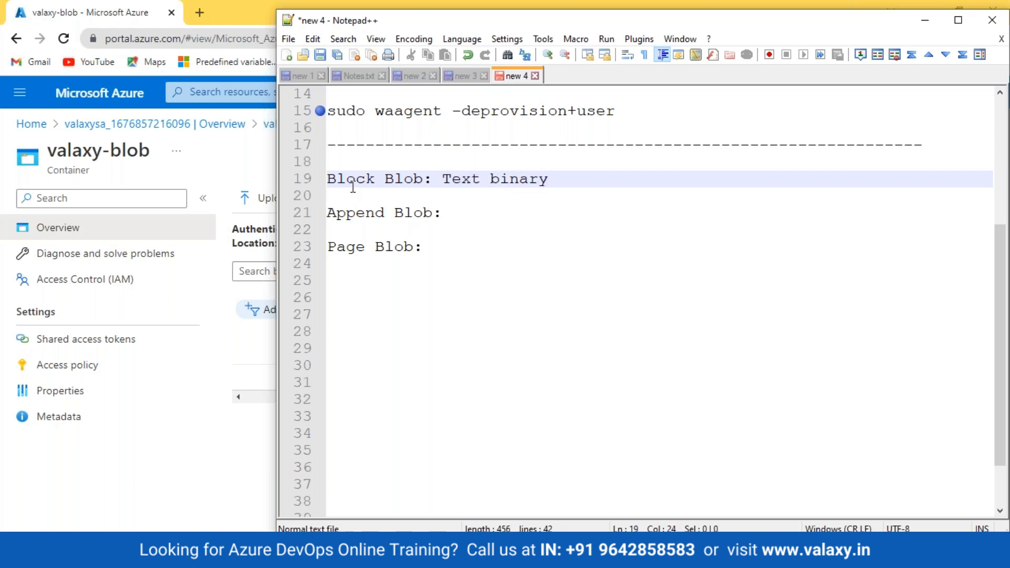
text( data)
Extend the Block Blob description with the examples "...Media file, documents...".
text(...Media)
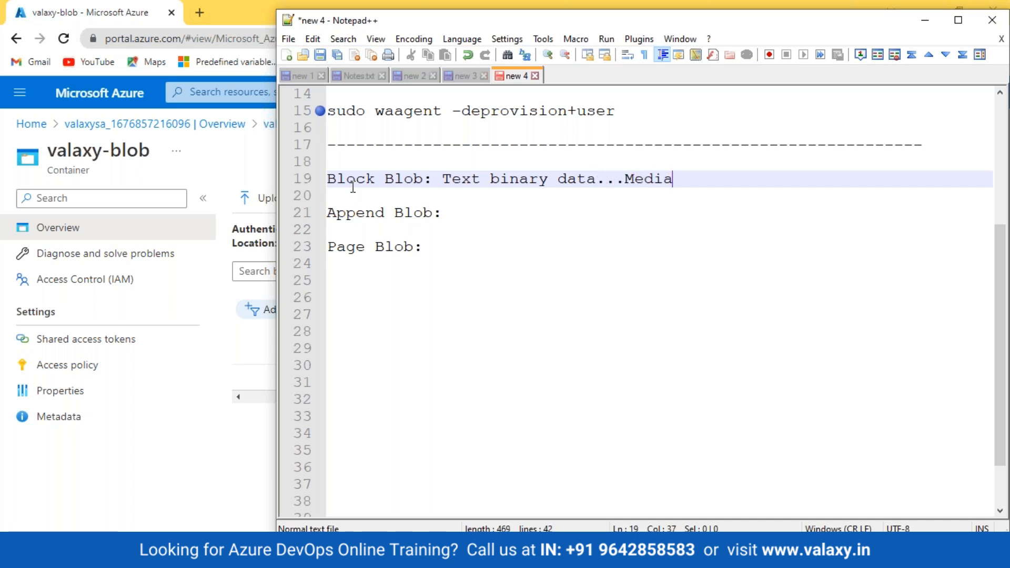
text( file)
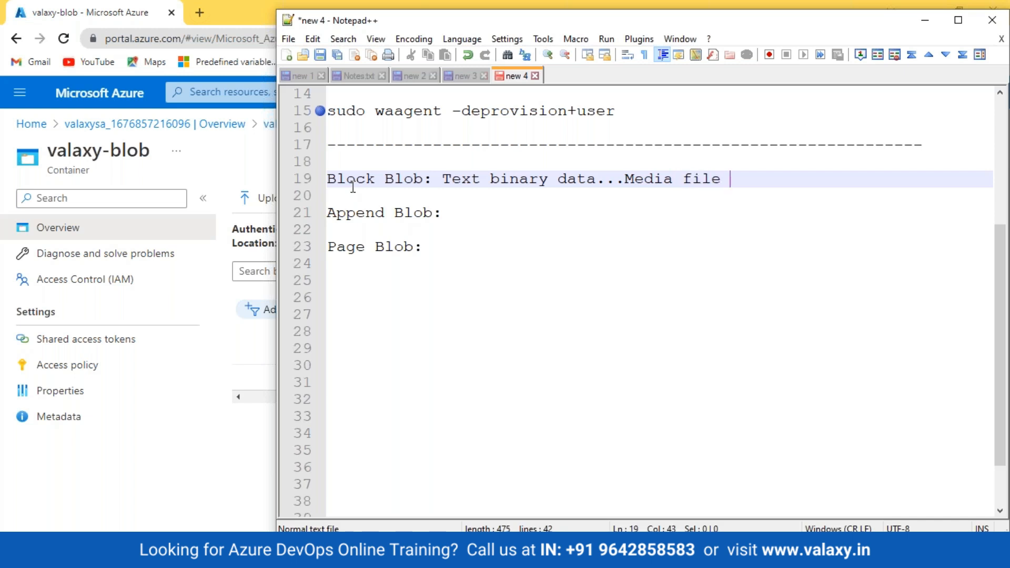
key(BackSpace)
text(, )
text(dco)
key(BackSpace)
text(ou)
key(BackSpace)
key(BackSpace)
key(BackSpace)
text(ocuments)
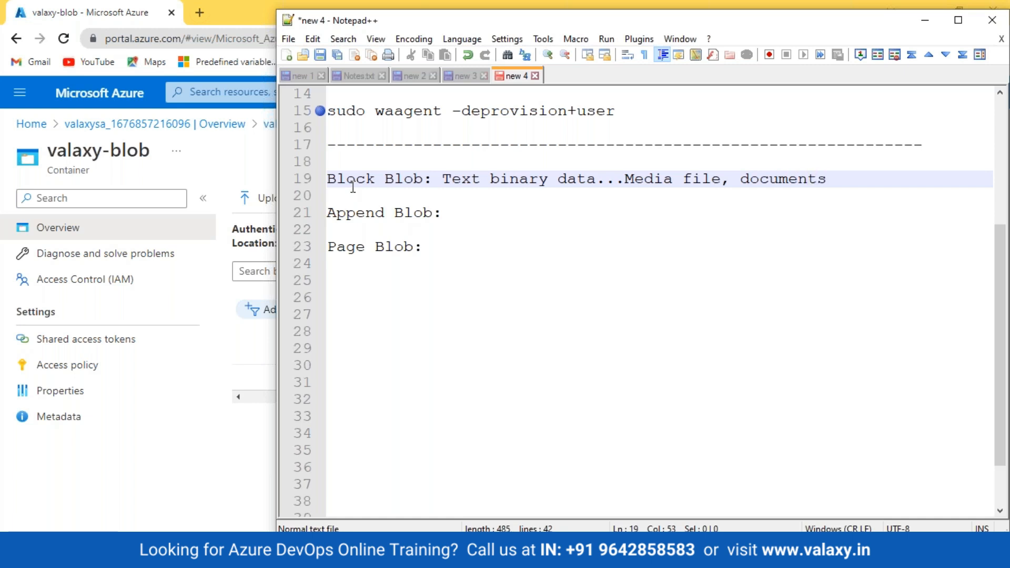
text(...)
Switch to the Azure portal and check the blob type of Notes.txt in the valaxy-blob container.
key(alt+Tab)
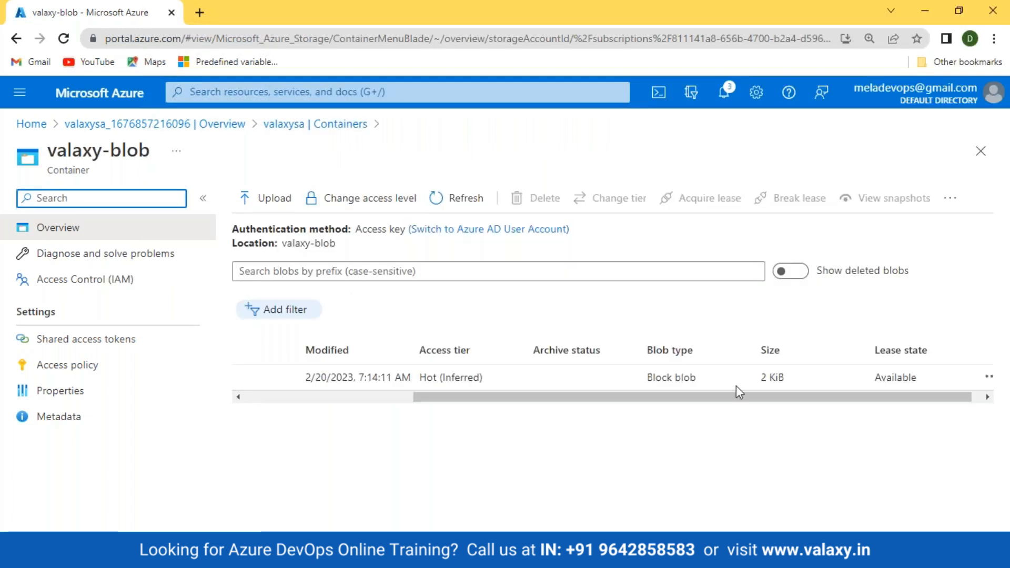
scroll(500, 410, left, 5)
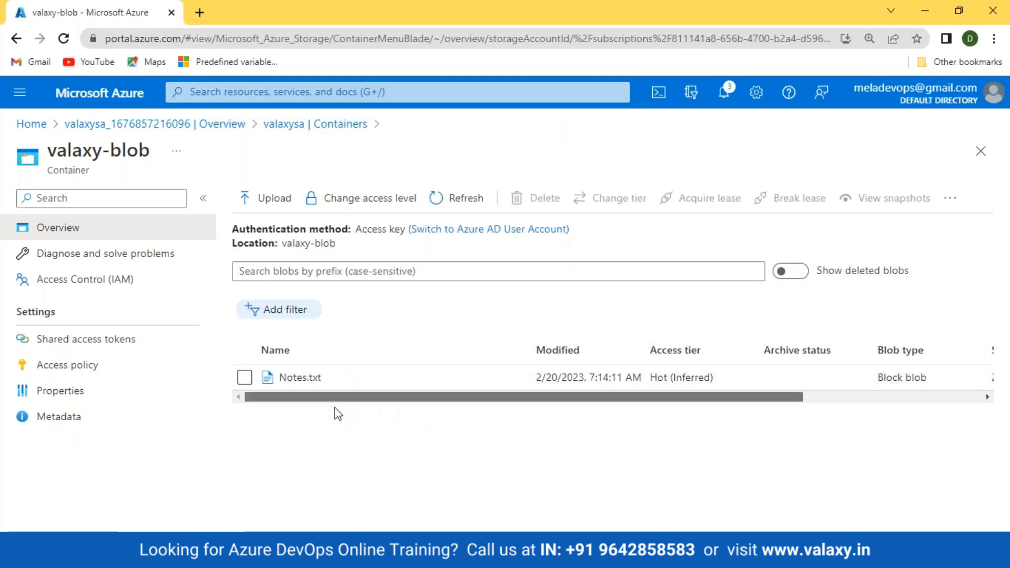
scroll(334, 413, right, 5)
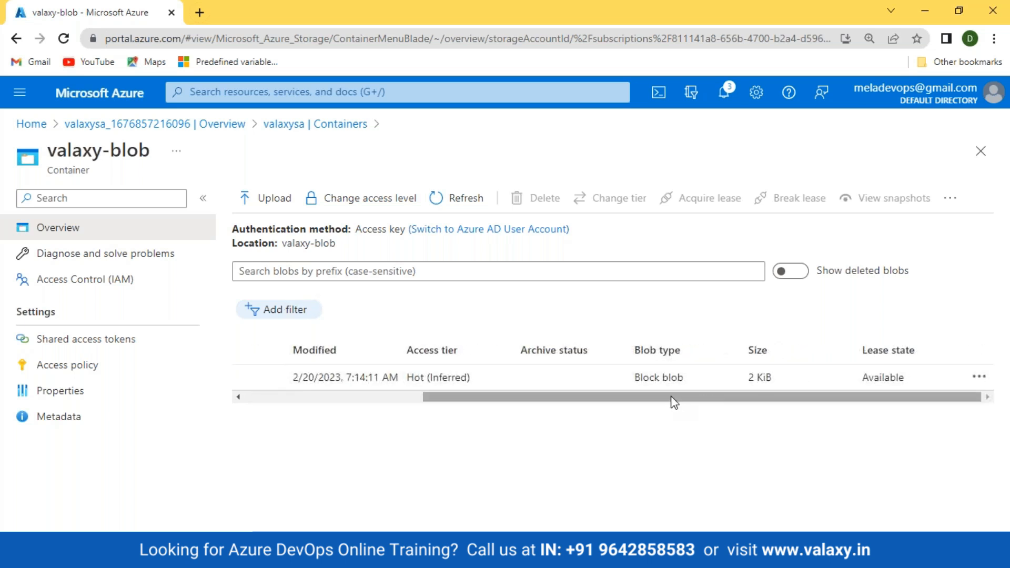
Switch back to Notepad++ and bookmark the Block Blob and Append Blob lines, 19 and 21.
key(alt+Tab)
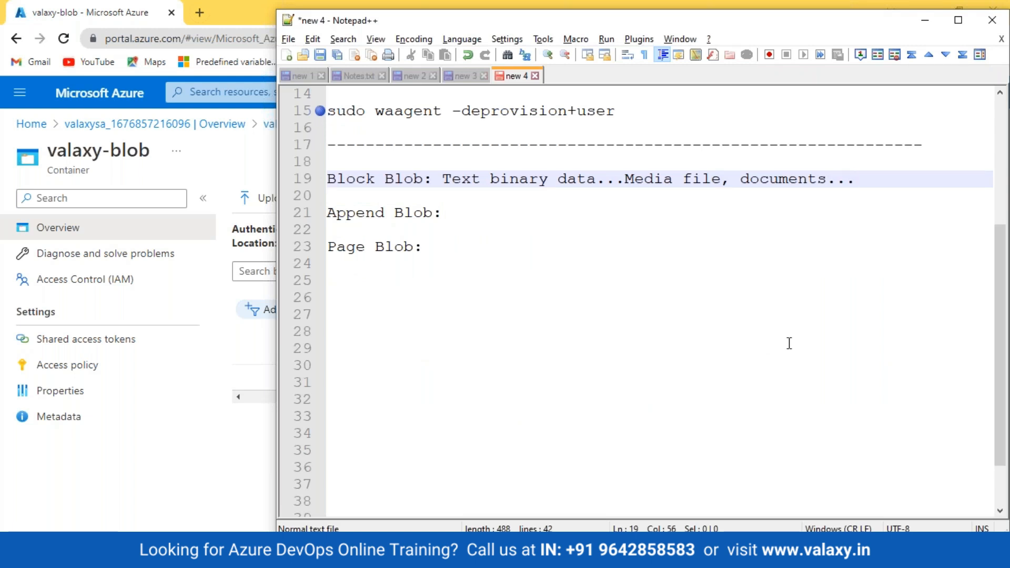
click(319, 181)
click(319, 215)
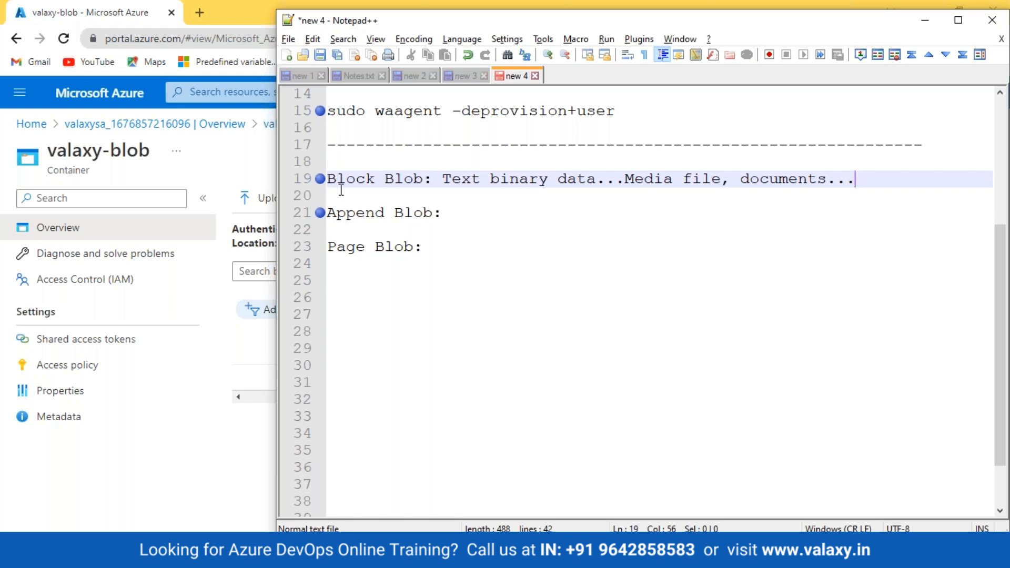
Describe the Append Blob heading on line 21 as "This mainly used for Append Operation...".
click(487, 209)
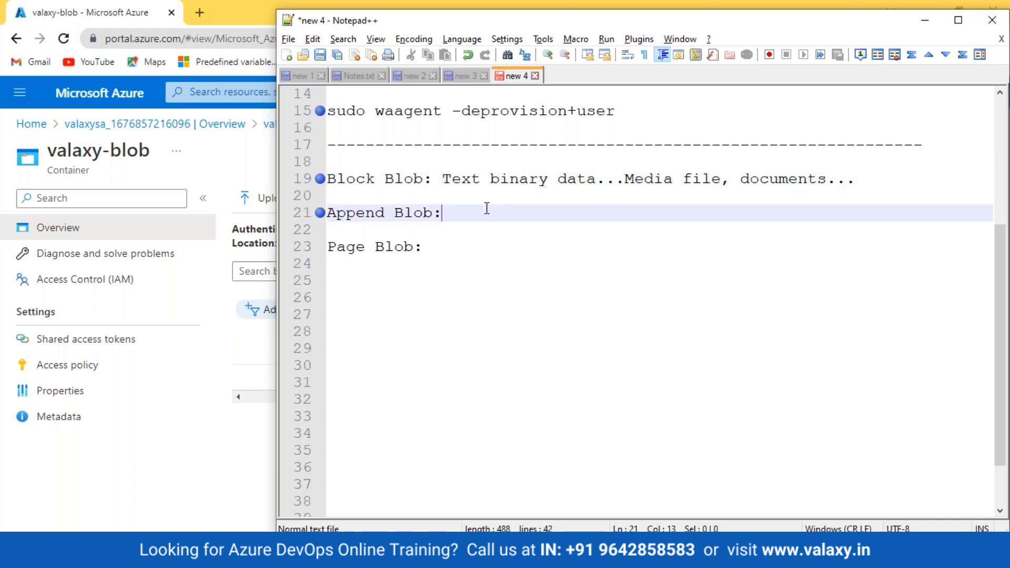
text(This mani)
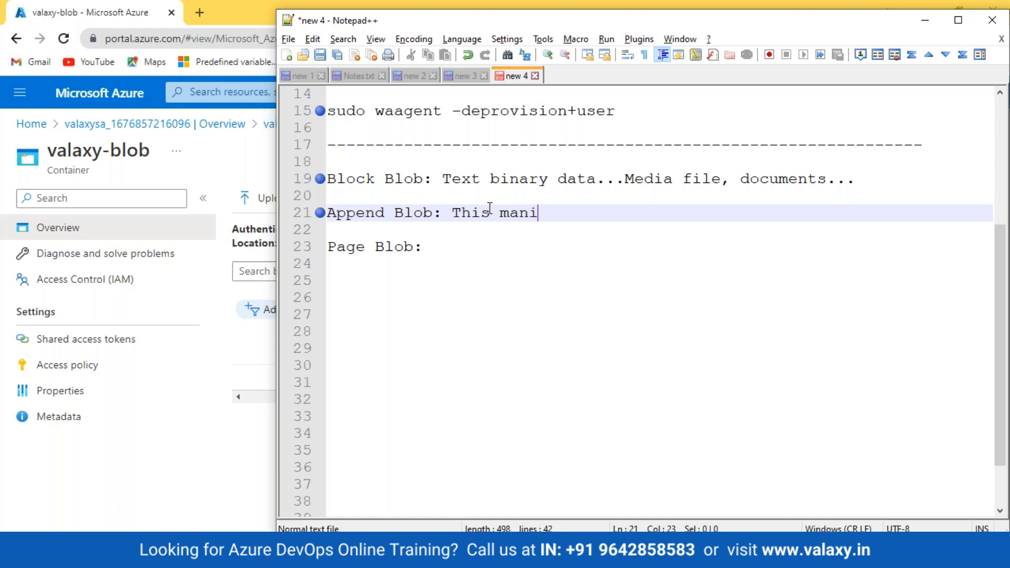
key(BackSpace)
key(BackSpace)
text(inly u)
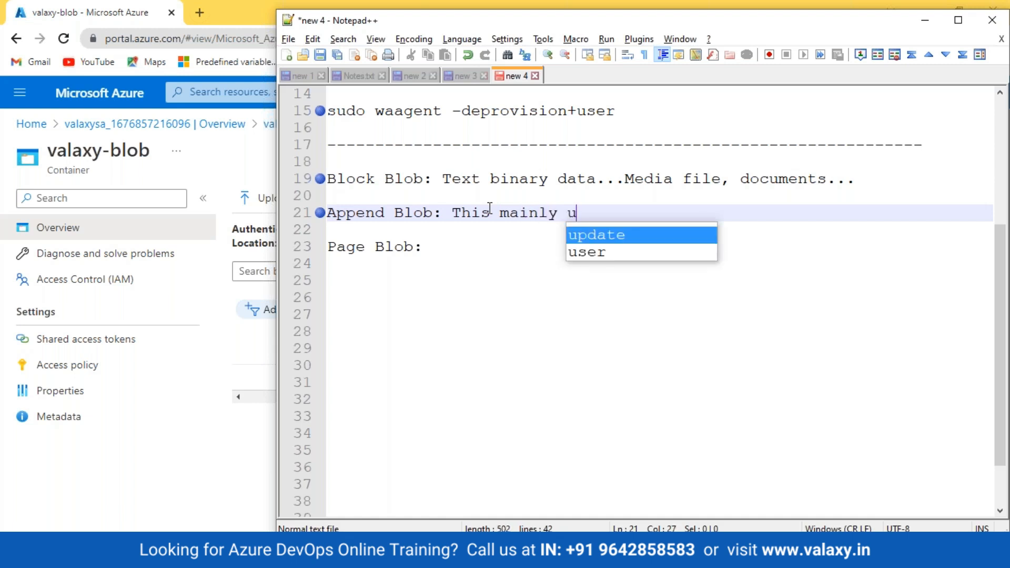
text(sed fr)
key(BackSpace)
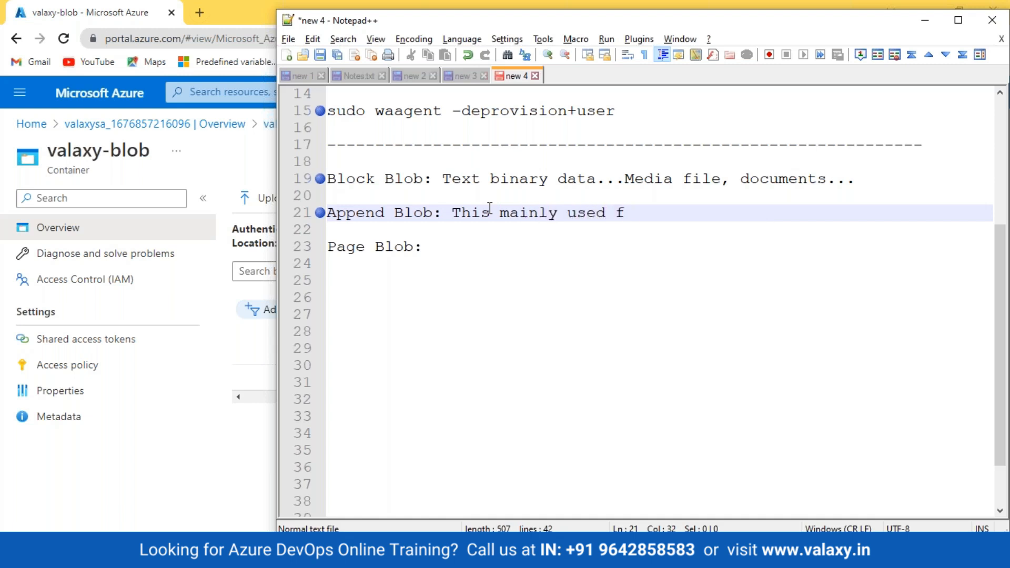
text(or Ap)
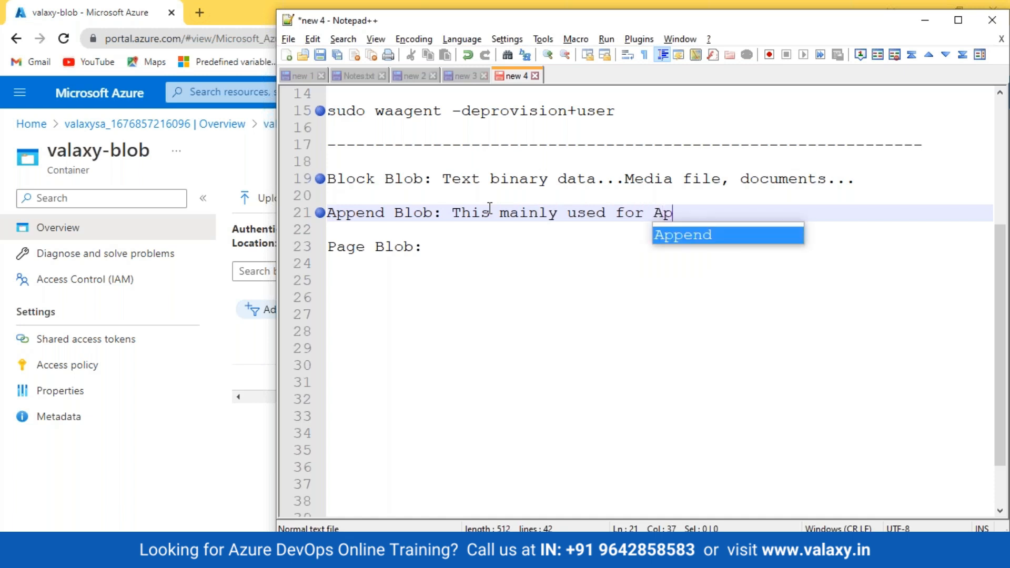
key(Return)
text(Opera)
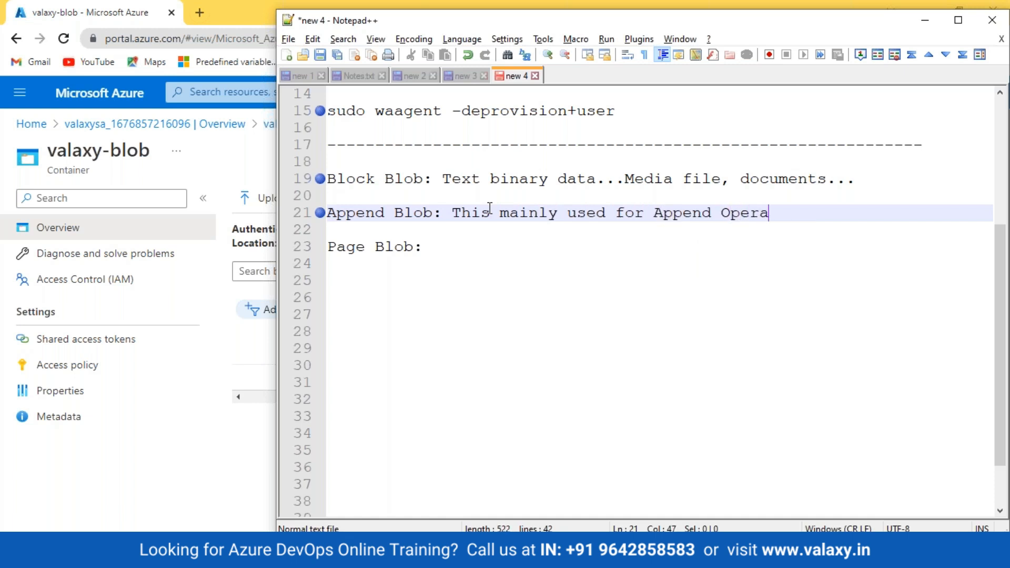
text(tion)
text(...)
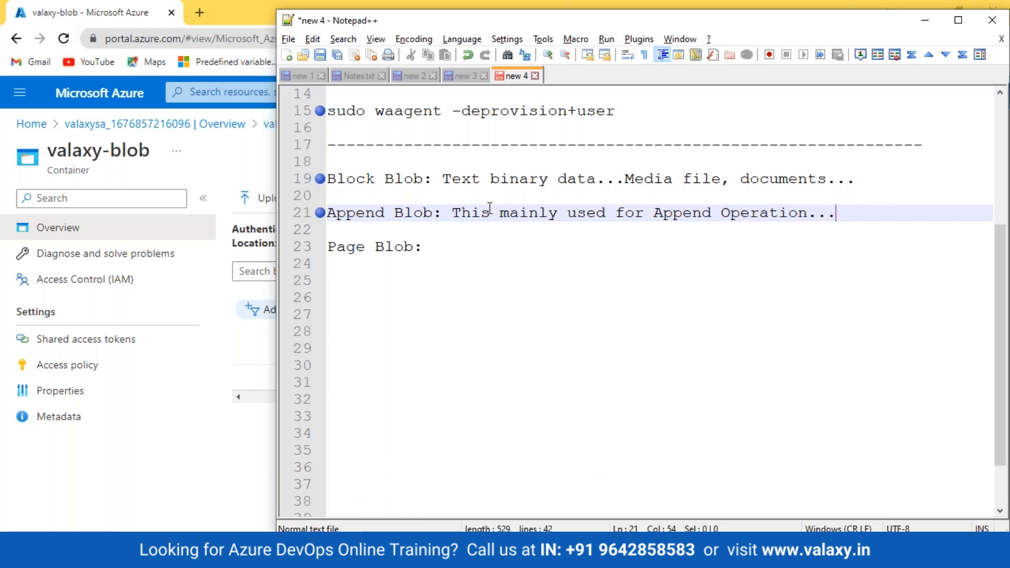
Add the examples "App logs, event logs" to the end of the Append Blob description.
text(App lo)
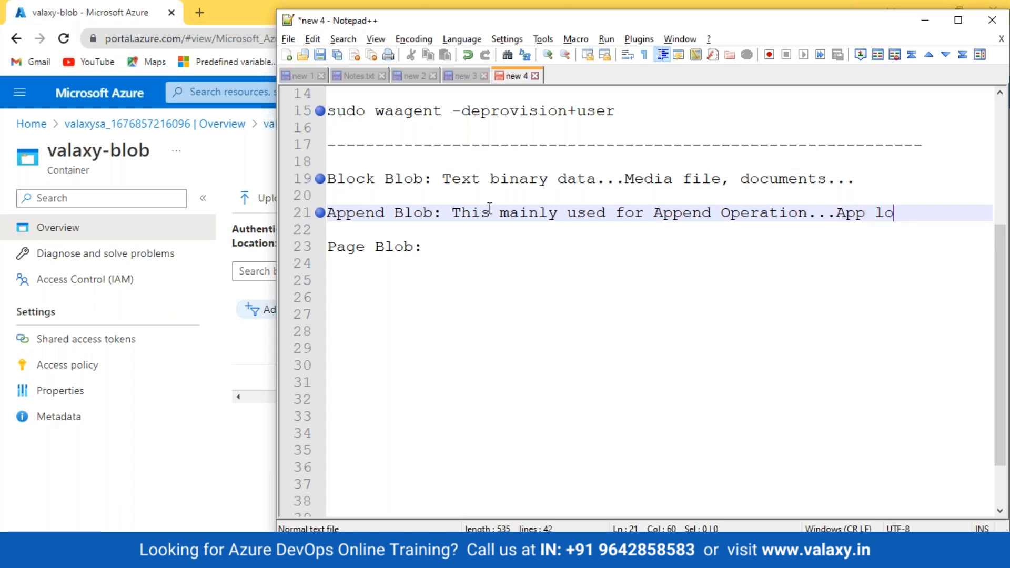
text(gs, event logs)
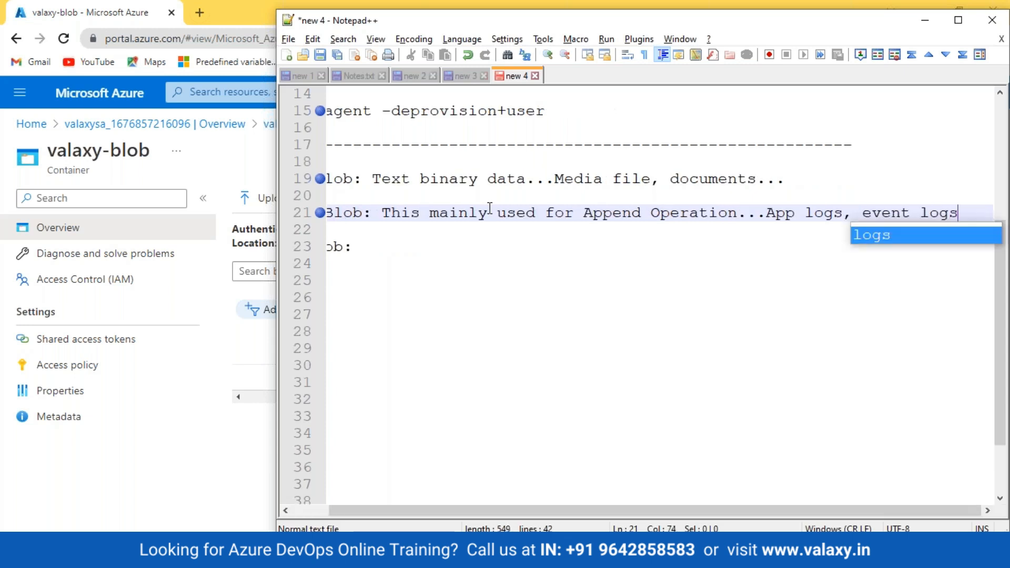
key(Escape)
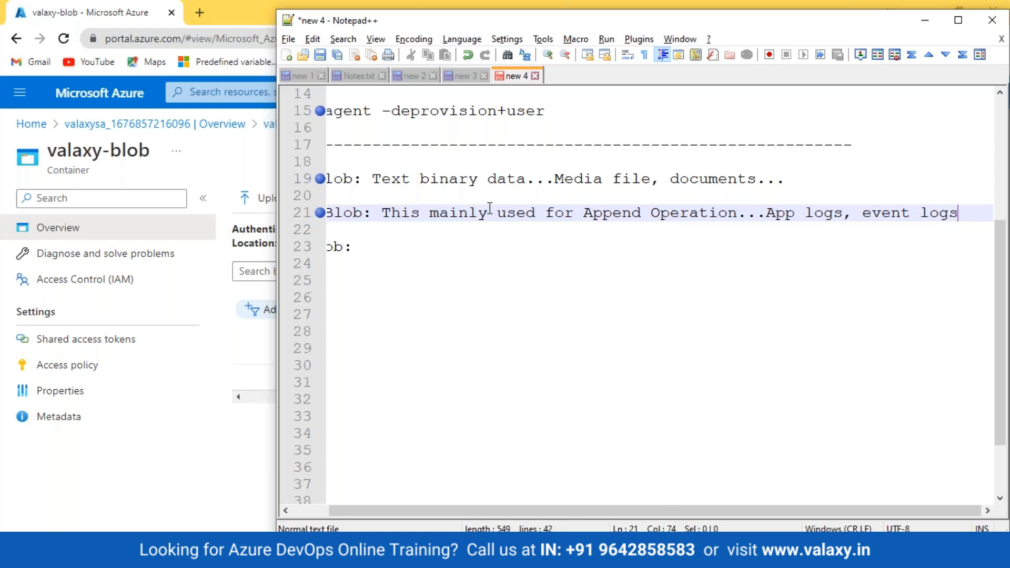
Enter several dummy lines reading "htmlh" beneath the Page Blob heading, from line 24 to line 30.
scroll(433, 513, left, 1)
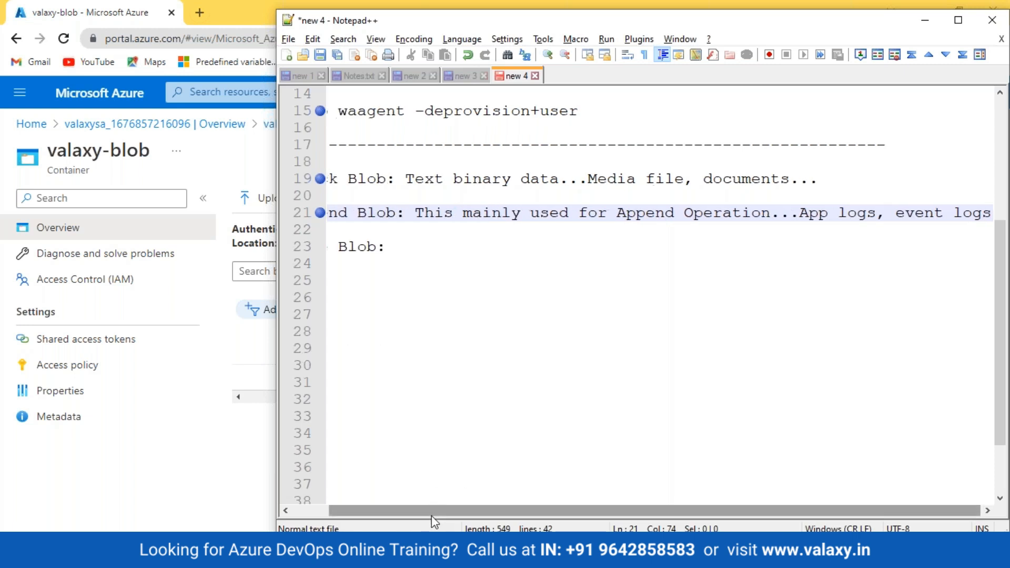
scroll(432, 516, left, 1)
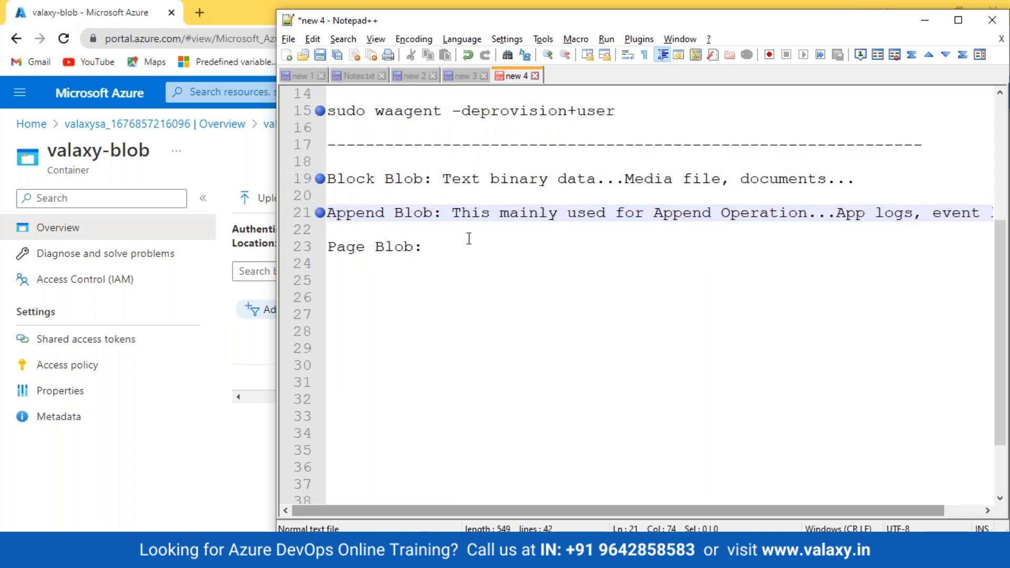
click(435, 250)
key(Return)
text(htmlh)
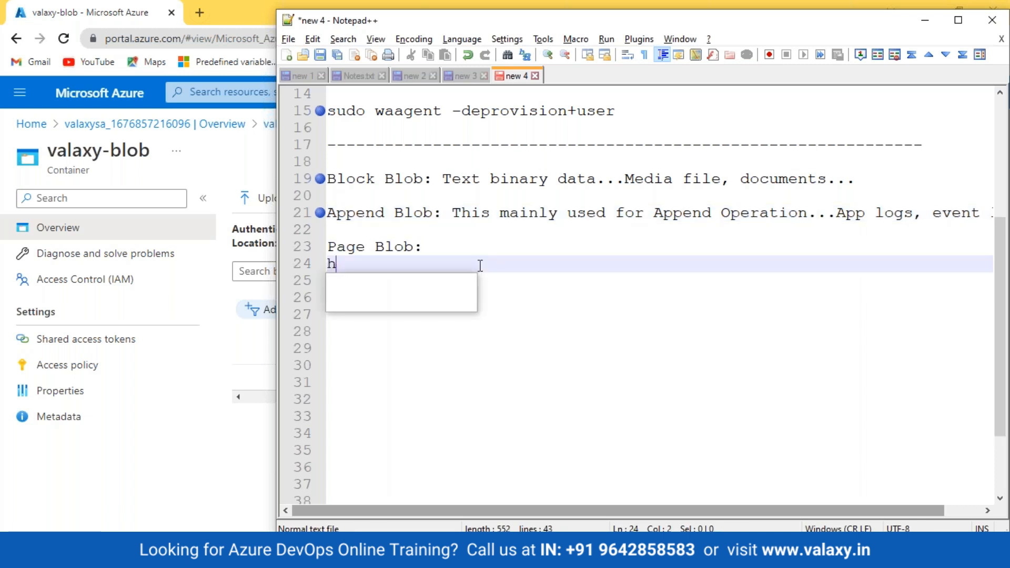
key(Return)
text(htmlh)
key(Return)
text(htmlh htmlh htmlh htmlh h)
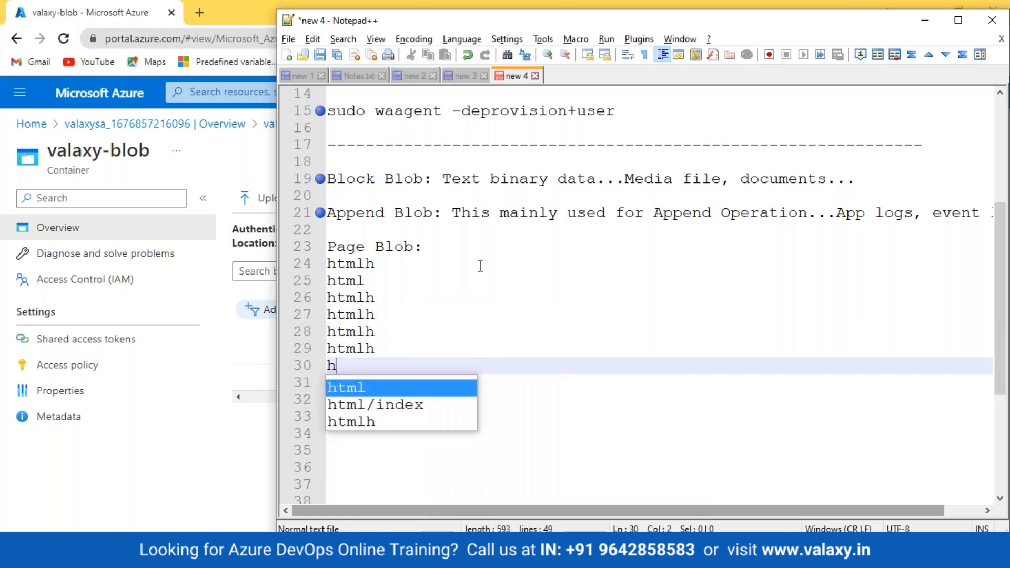
Delete the dummy "htmlh" lines beneath the Page Blob heading, keeping the heading itself.
key(shift+Up)
key(shift+Up)
key(shift+Up)
key(shift+Up)
key(shift+Up)
key(shift+Up)
key(shift+Up)
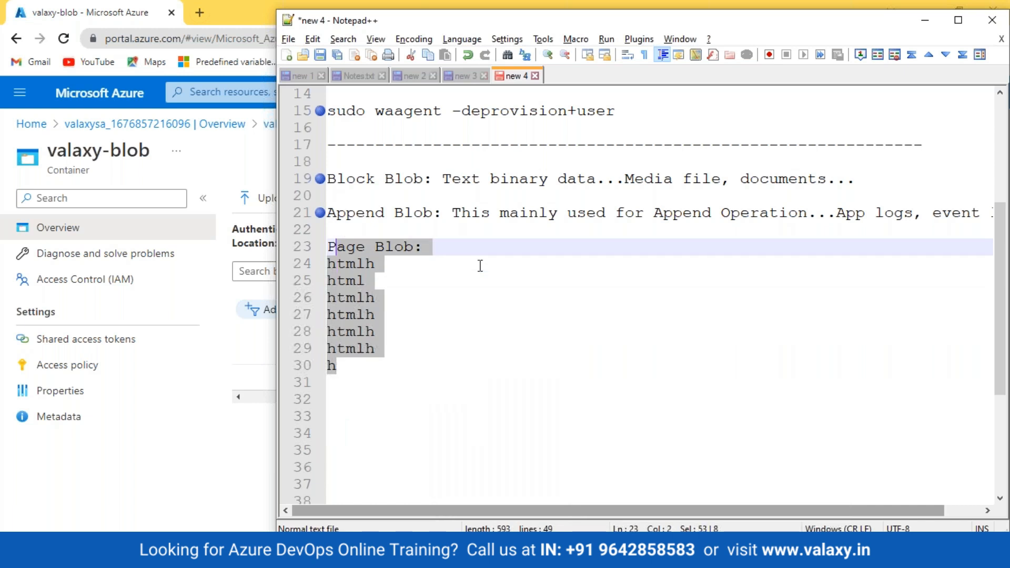
key(shift+Down)
key(BackSpace)
key(BackSpace)
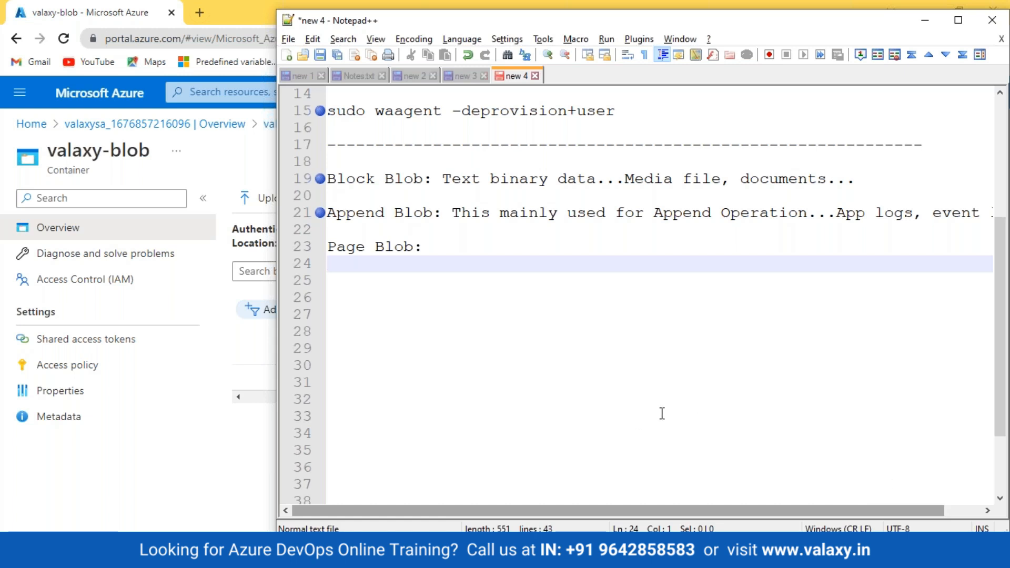
Bookmark the Page Blob line 23 and describe it as "Store random access files up-to 8TB".
click(317, 252)
click(459, 248)
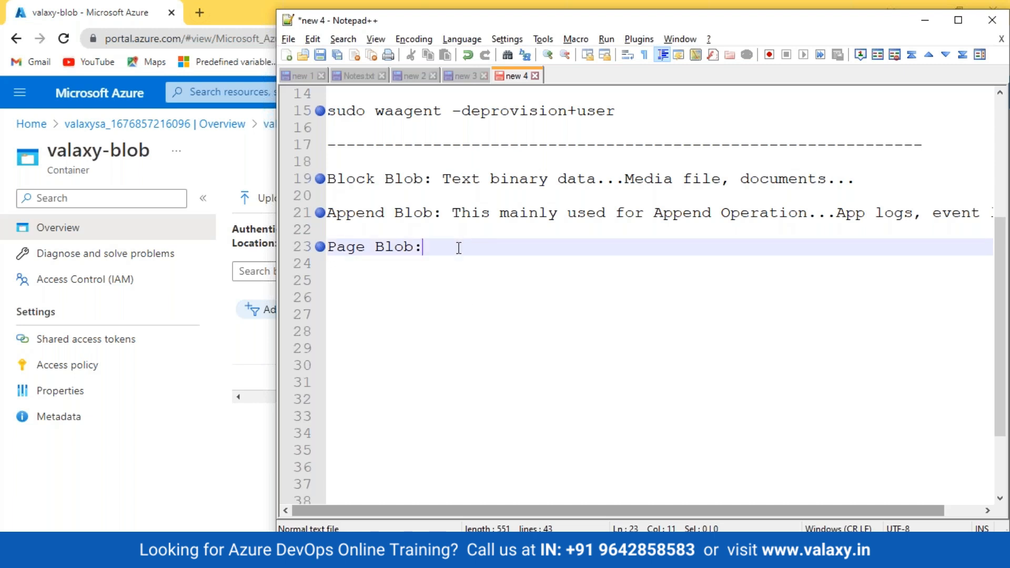
text(Store r)
text(andom acces)
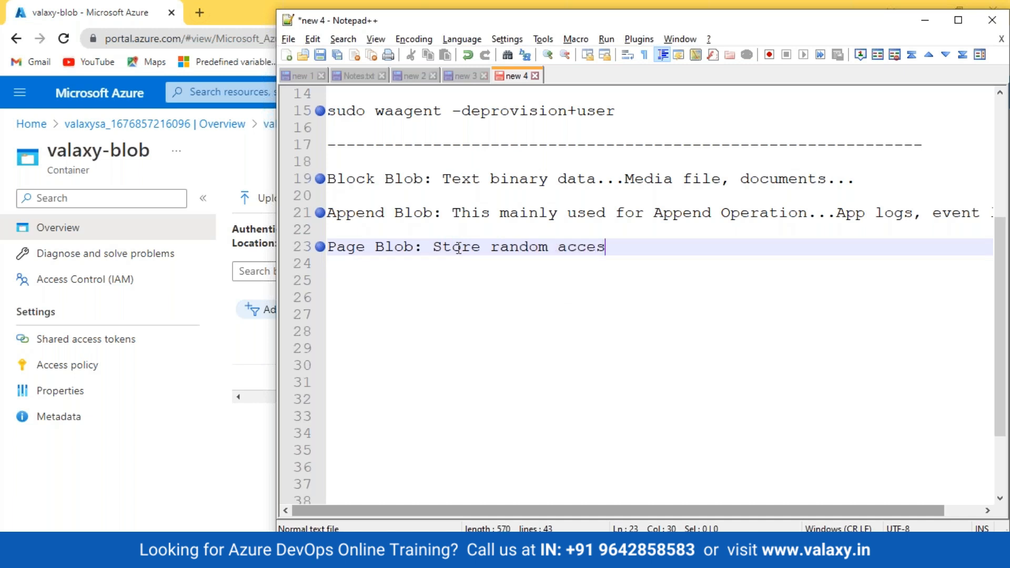
text(s files uo)
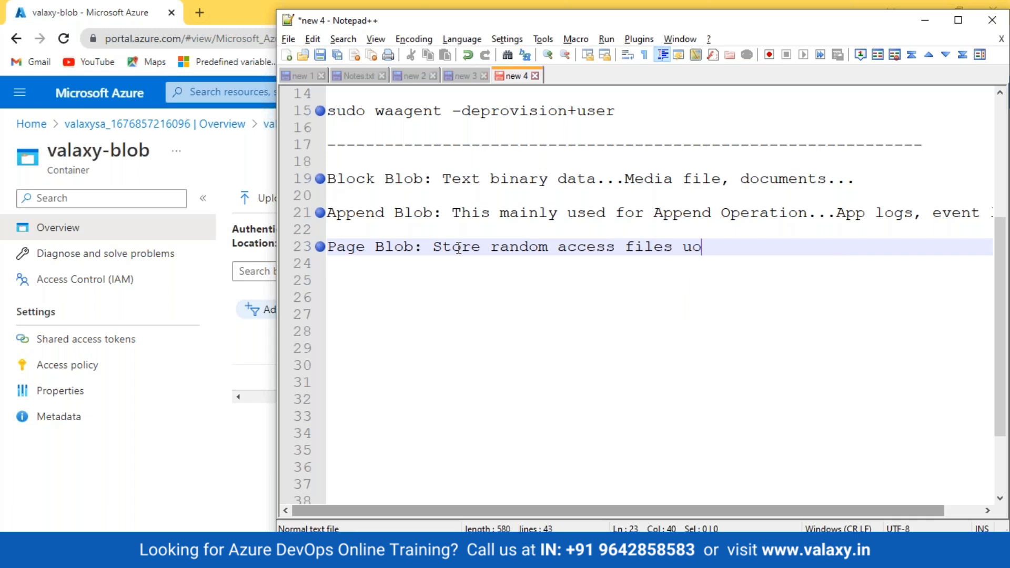
key(BackSpace)
text(p=to)
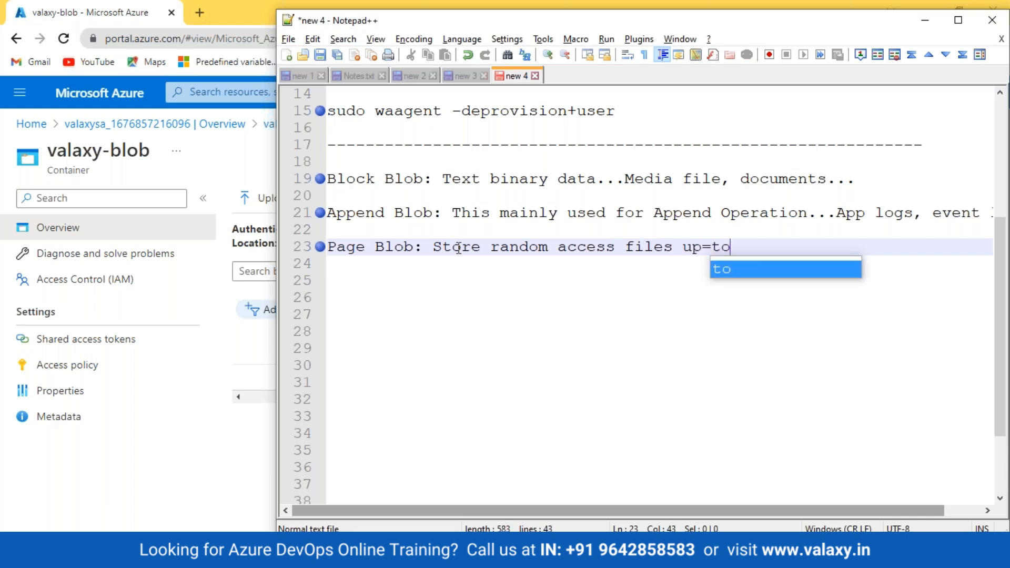
key(BackSpace)
key(BackSpace)
key(BackSpace)
text(-)
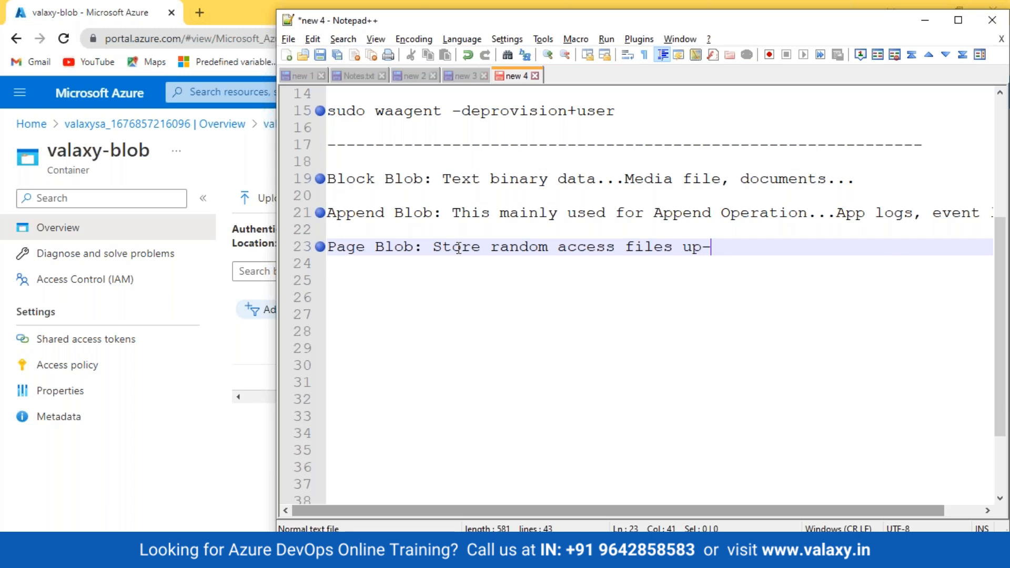
text(to 8TB)
Extend the Page Blob description with ", VHD file that backs VMs" and start a new line below it.
text(,)
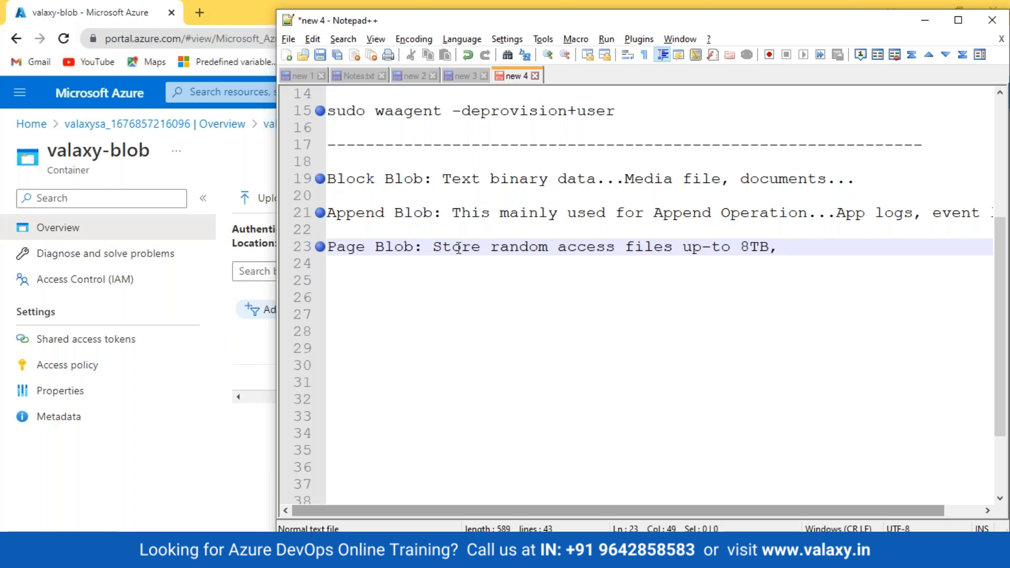
text(VHD file )
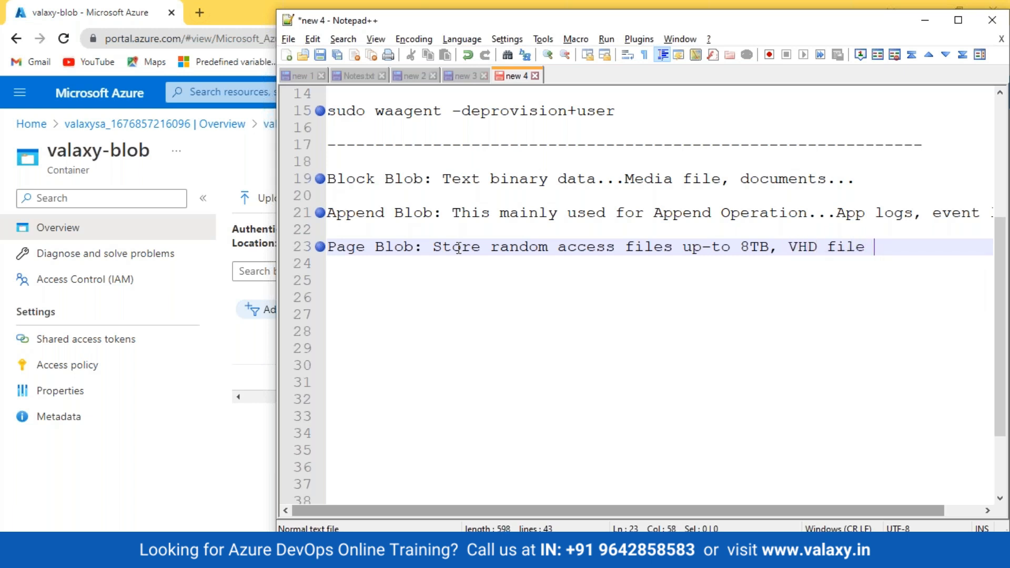
text(that backs )
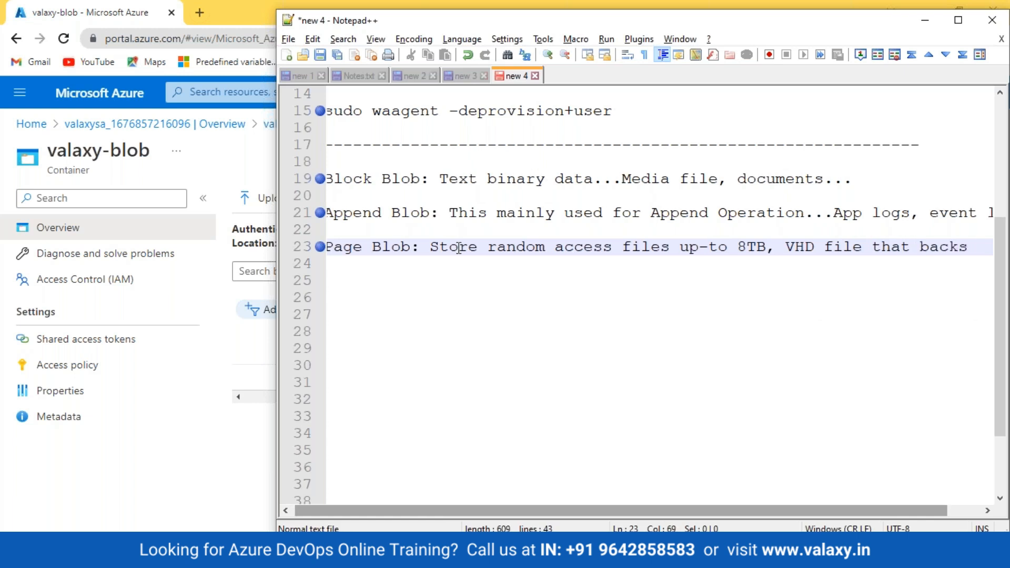
text(VM)
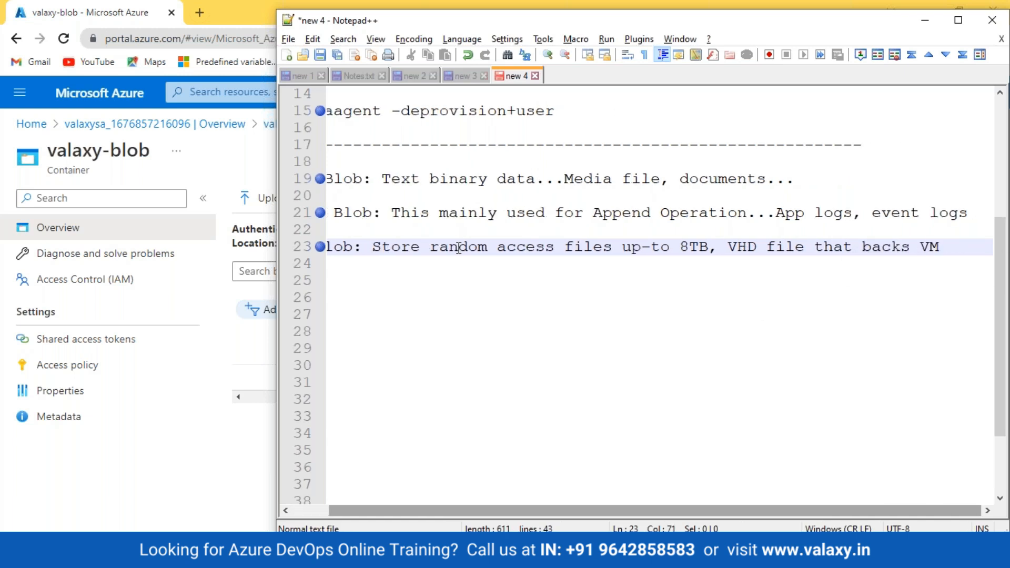
text(s)
key(Return)
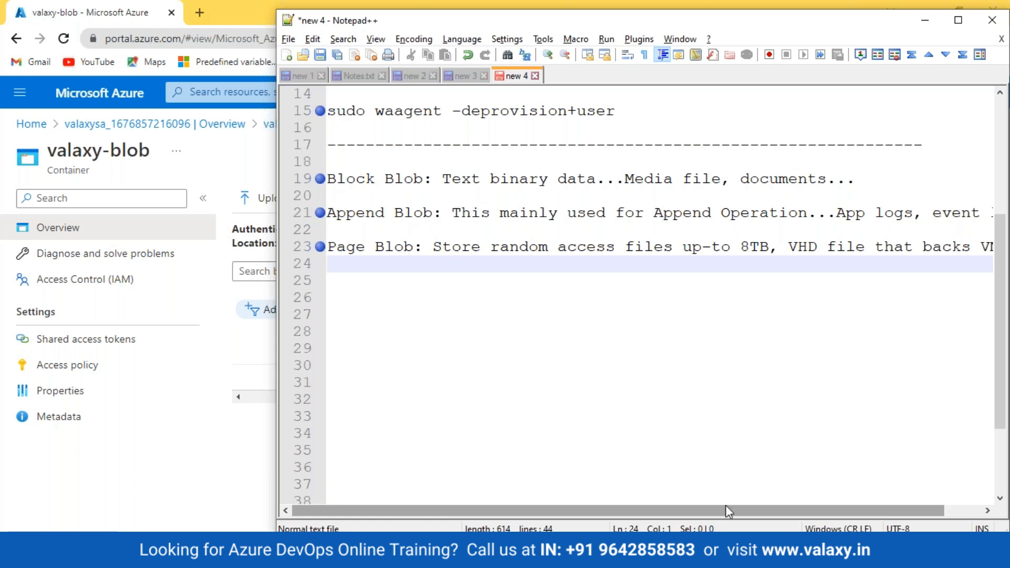
Review the Page Blob description's VHD example and the Block Blob, Append Blob and Page Blob headings in the notes.
drag(728, 508, 764, 508)
drag(750, 247, 971, 248)
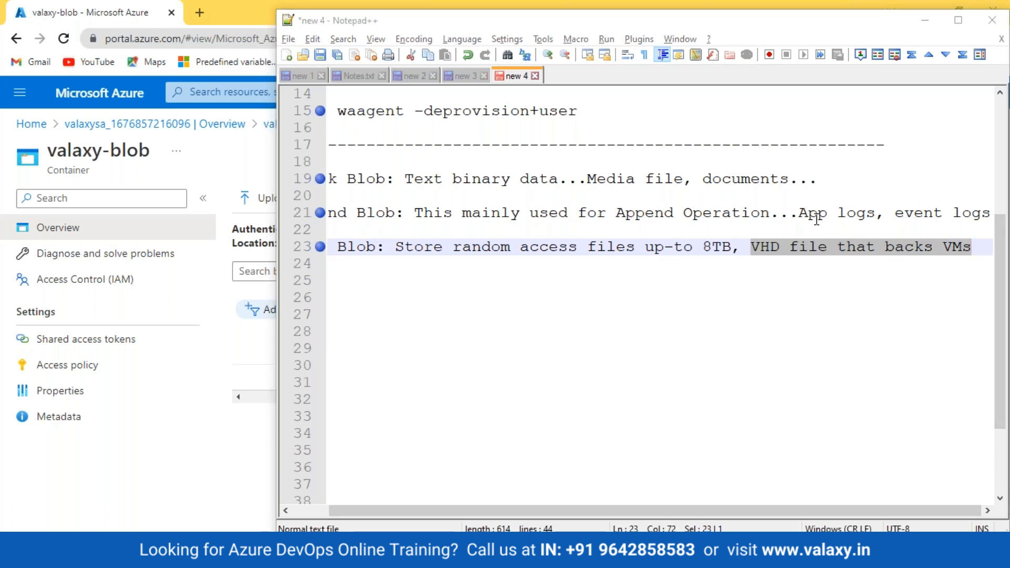
drag(539, 512, 441, 514)
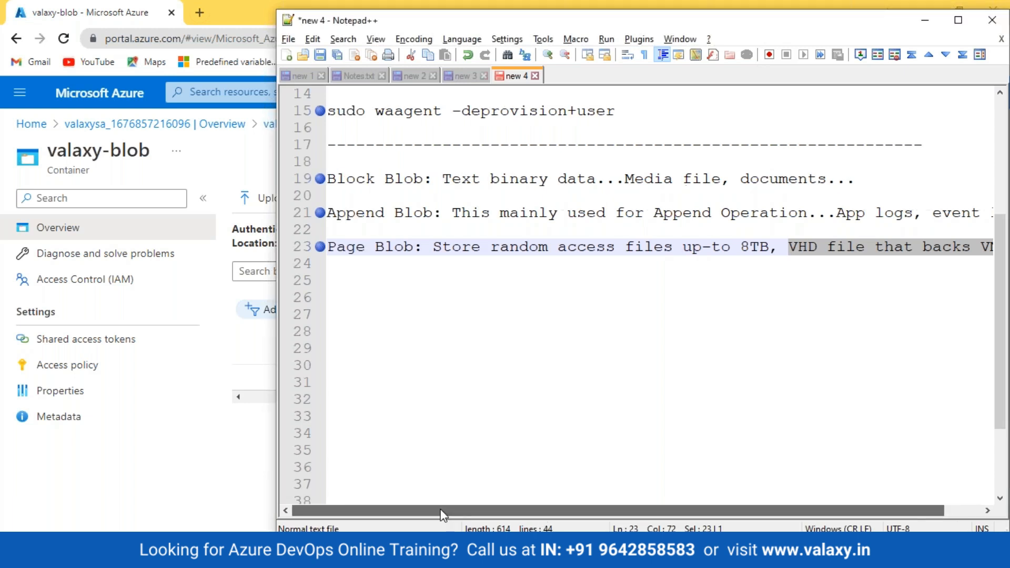
drag(328, 179, 404, 179)
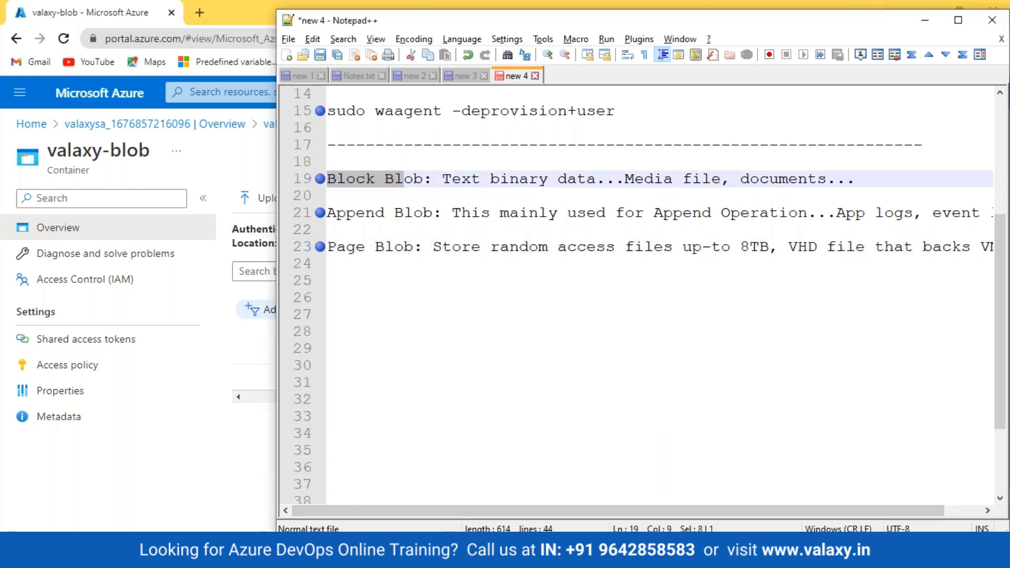
drag(342, 213, 440, 213)
drag(346, 247, 418, 247)
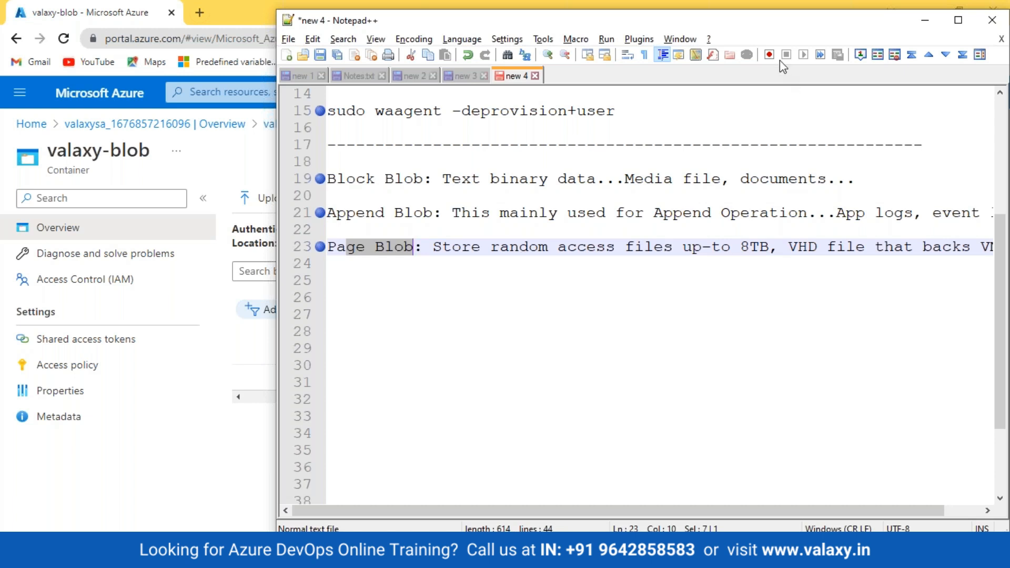
key(alt+Tab)
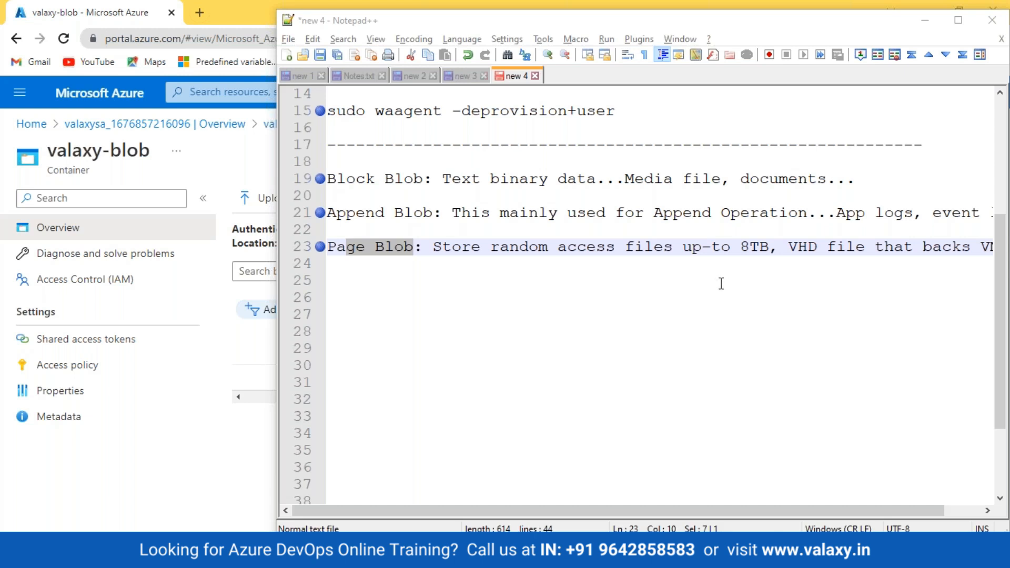
drag(506, 302, 429, 277)
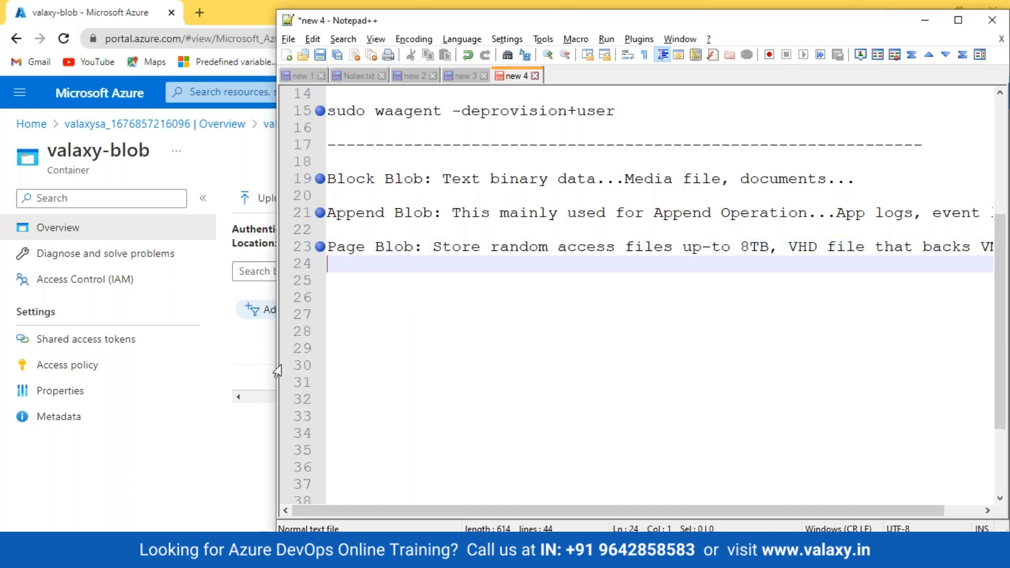
Switch to the Azure portal and examine the access tier, archive status, blob type and lease state columns for Notes.txt.
click(237, 368)
drag(643, 399, 308, 405)
drag(541, 379, 660, 399)
drag(649, 352, 703, 358)
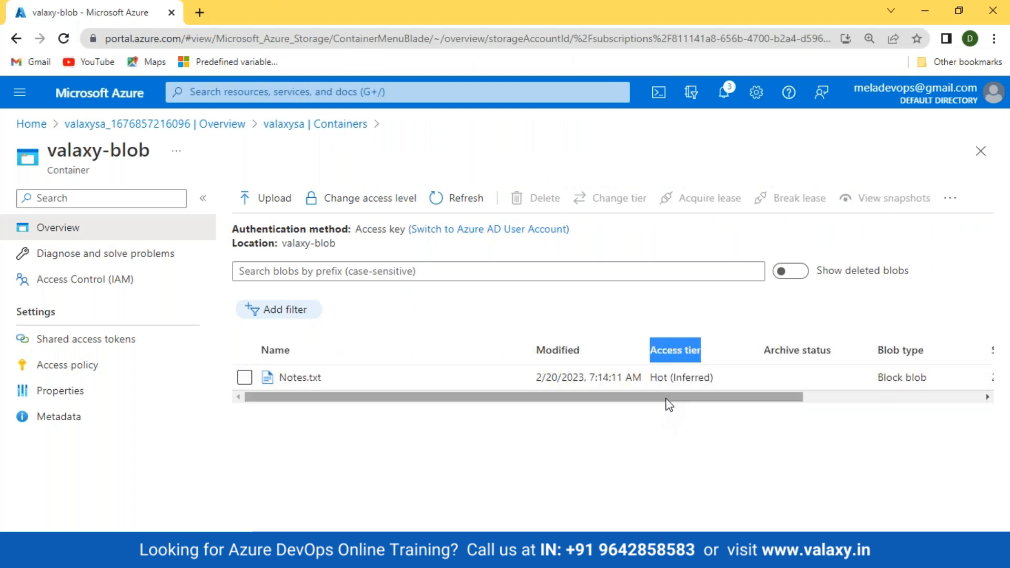
scroll(784, 389, right, 4)
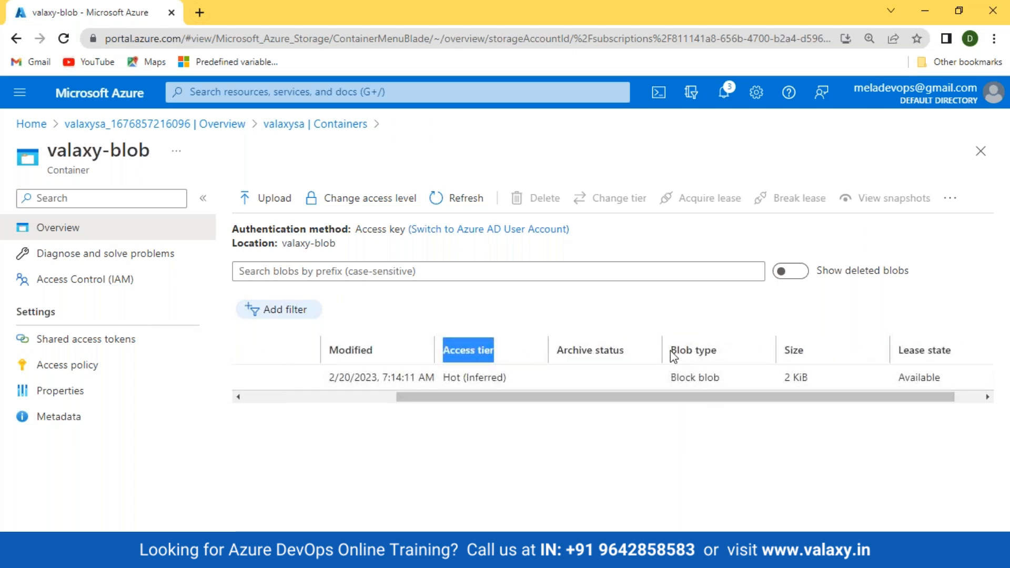
drag(671, 351, 725, 351)
drag(559, 350, 637, 355)
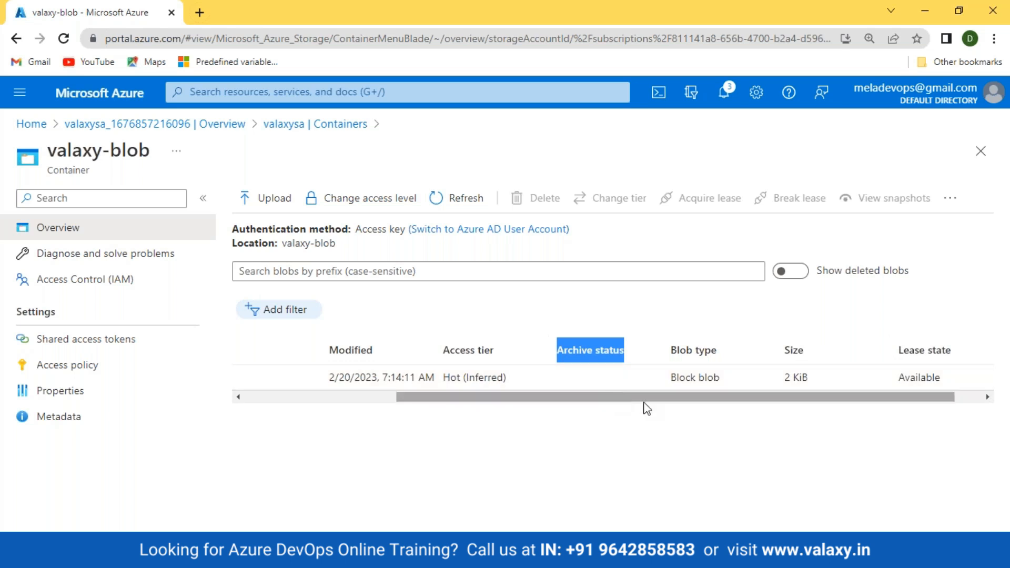
drag(651, 400, 792, 401)
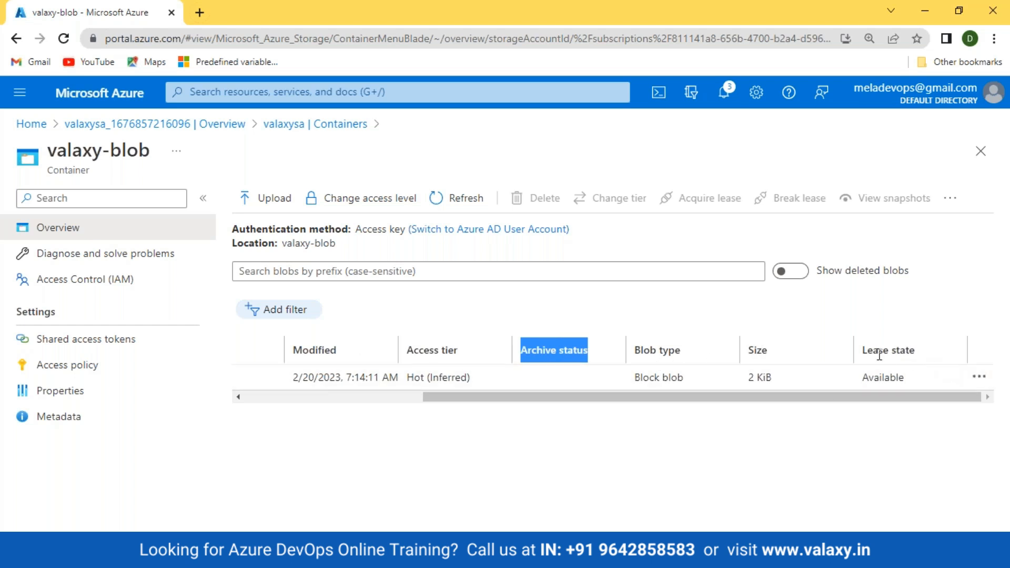
drag(865, 349, 927, 357)
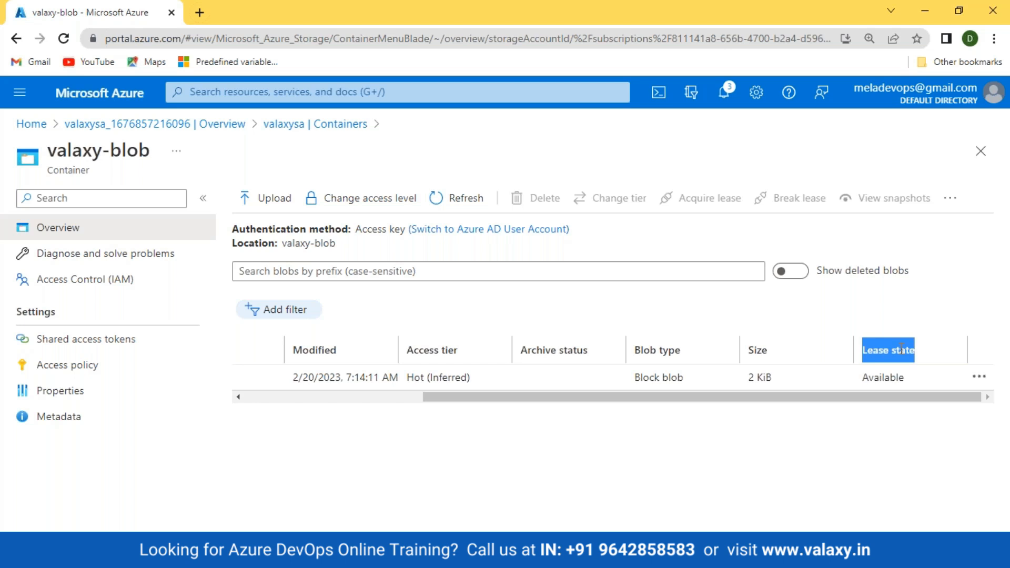
Acquire a lease on the Notes.txt blob, close the lease status details and check its lease state.
drag(639, 398, 264, 397)
drag(342, 401, 742, 399)
click(978, 378)
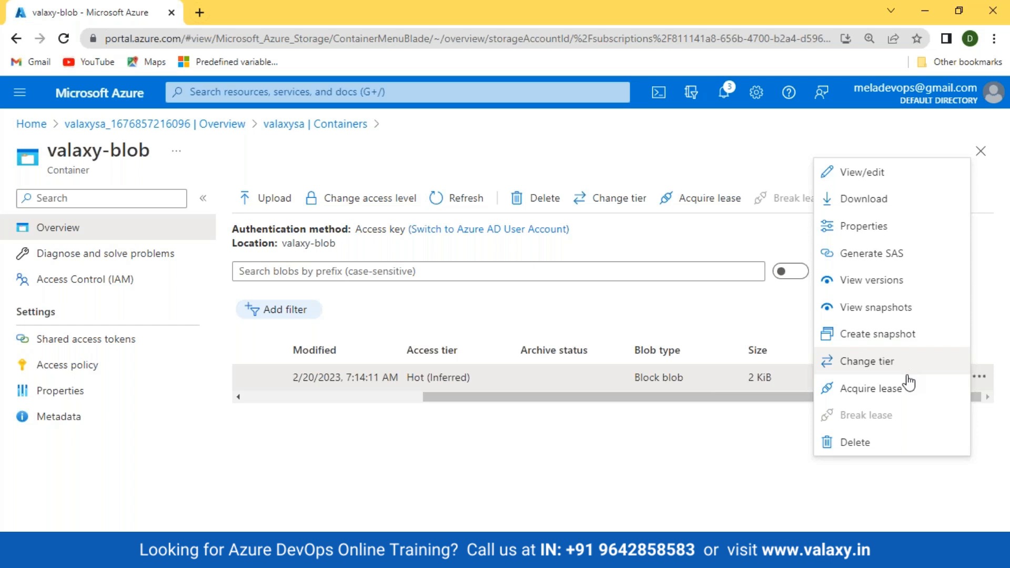
click(893, 389)
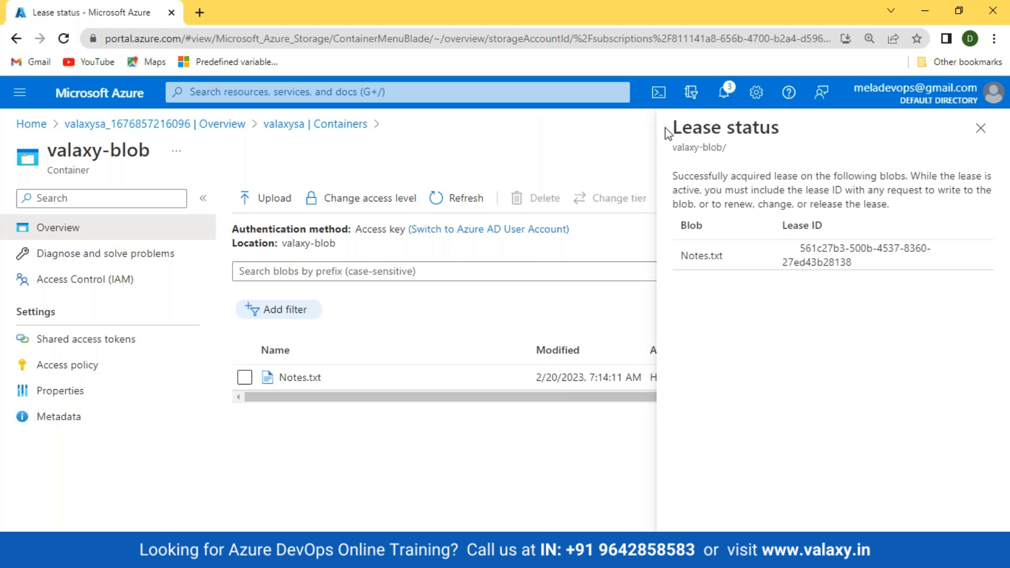
drag(665, 127, 780, 129)
click(978, 131)
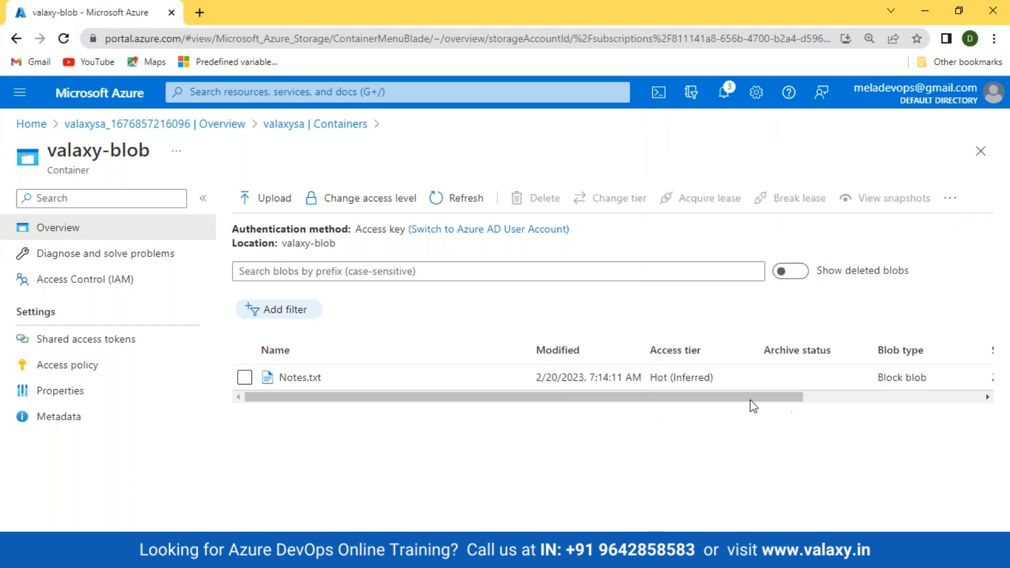
drag(767, 398, 910, 382)
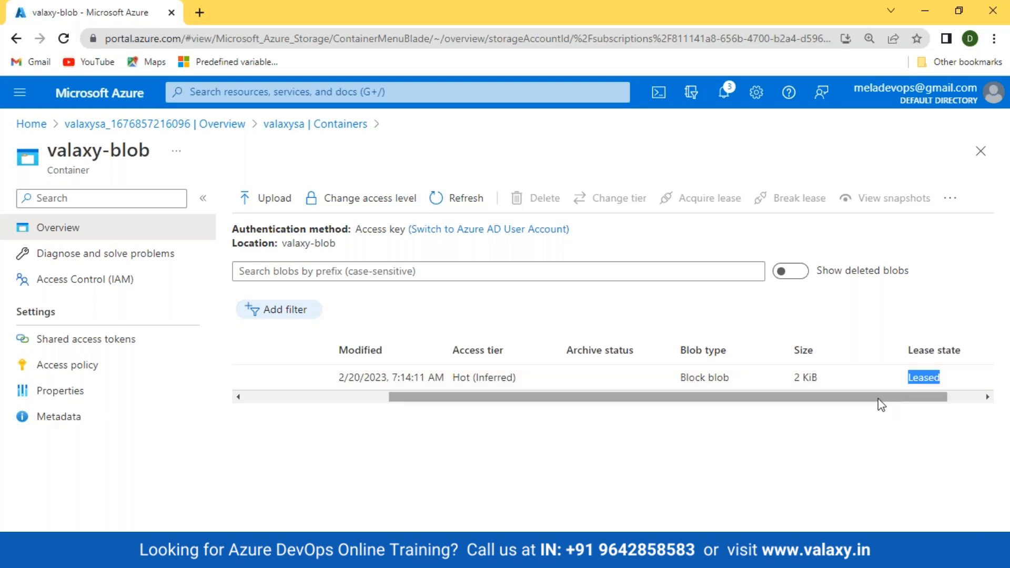
Break the lease on the Notes.txt blob and confirm the operation.
drag(878, 398, 980, 394)
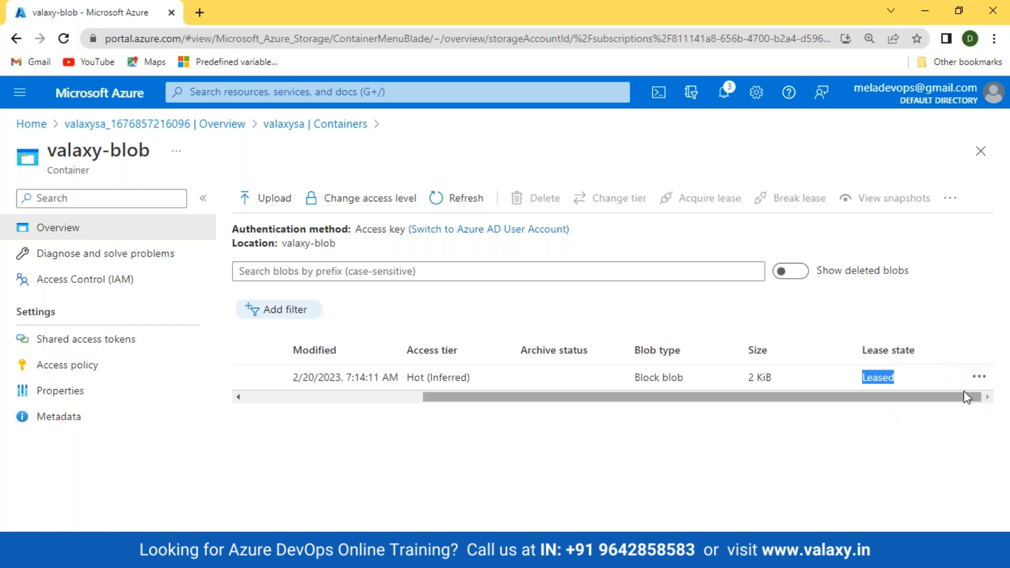
click(979, 376)
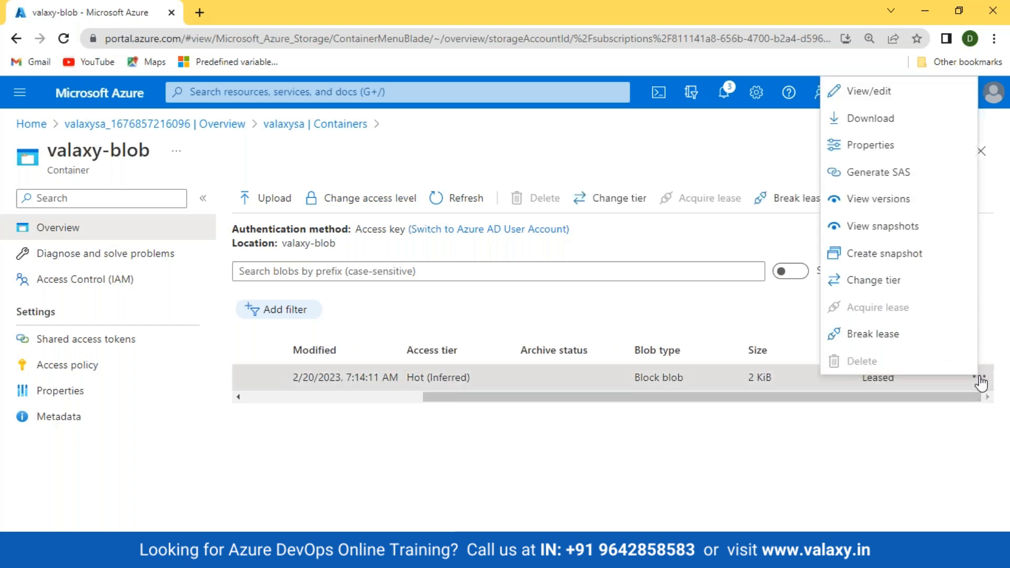
click(872, 334)
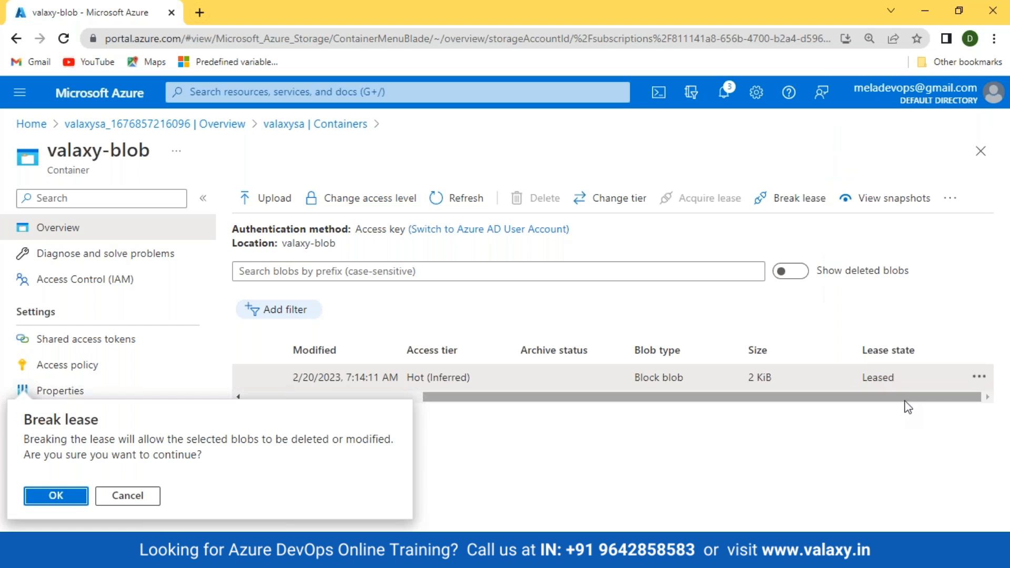
click(30, 500)
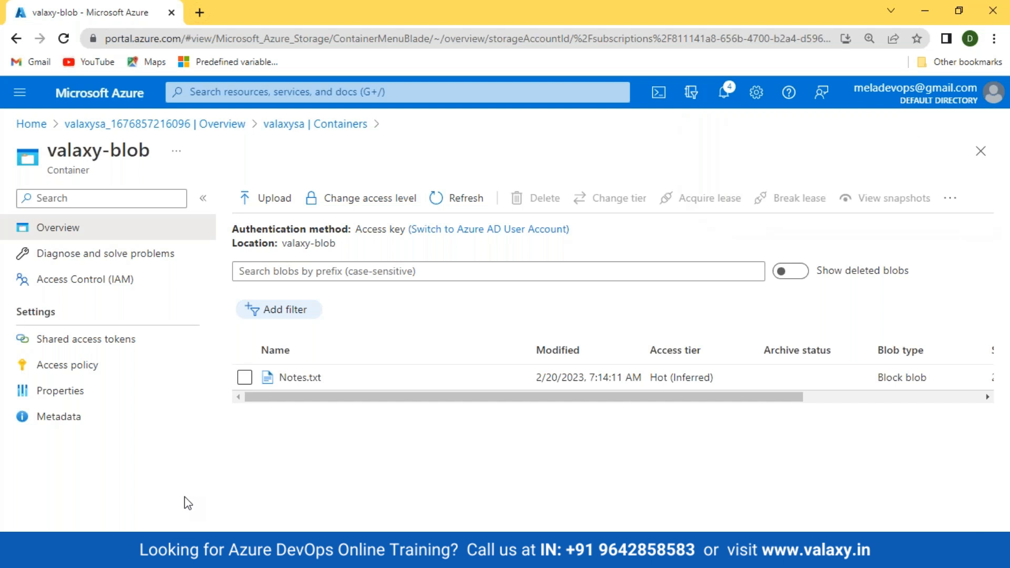
Check the lease state of Notes.txt, refresh the container's blob list and check the state again.
drag(721, 398, 1008, 427)
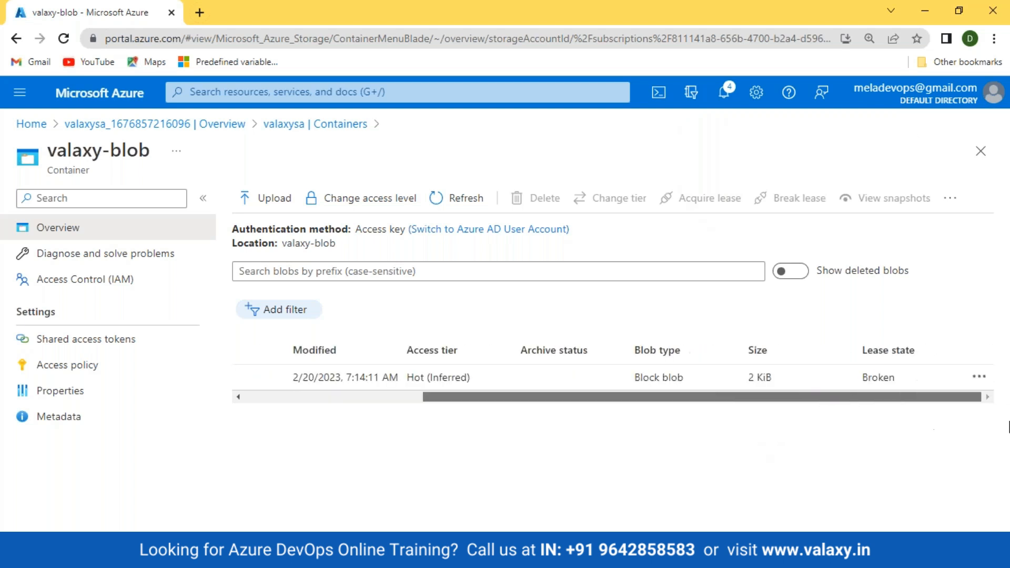
drag(924, 394, 268, 386)
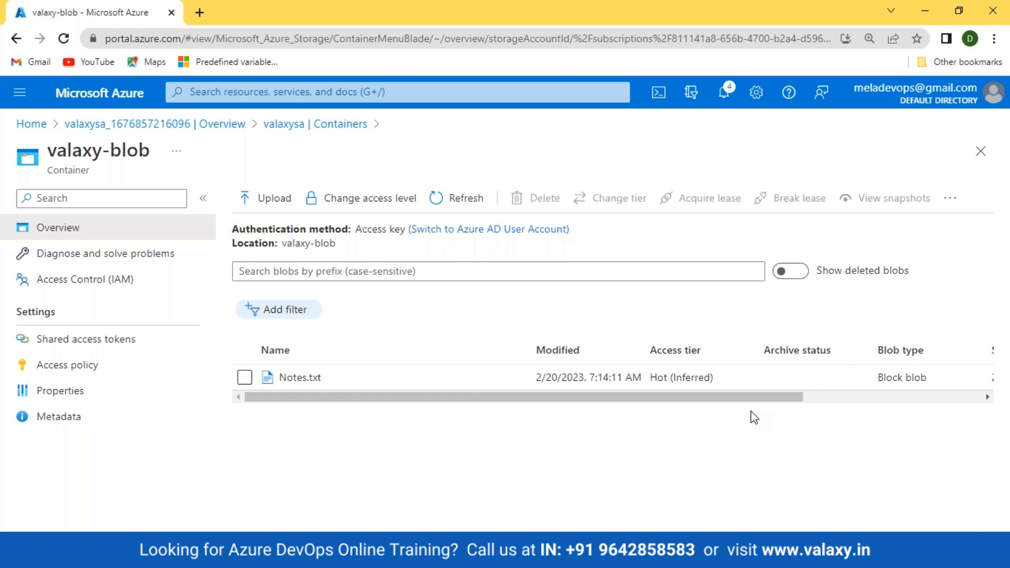
click(454, 198)
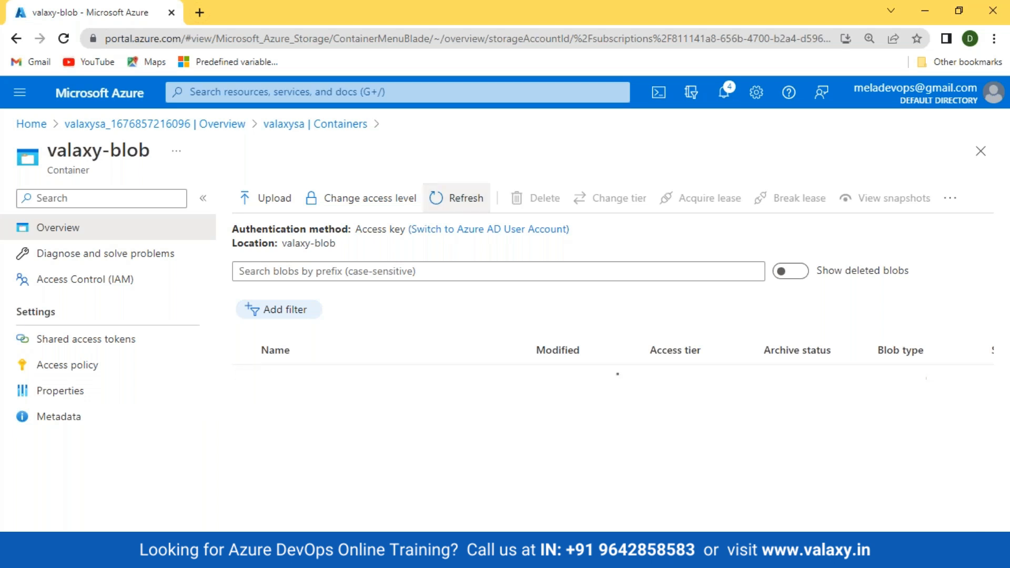
drag(570, 397, 946, 390)
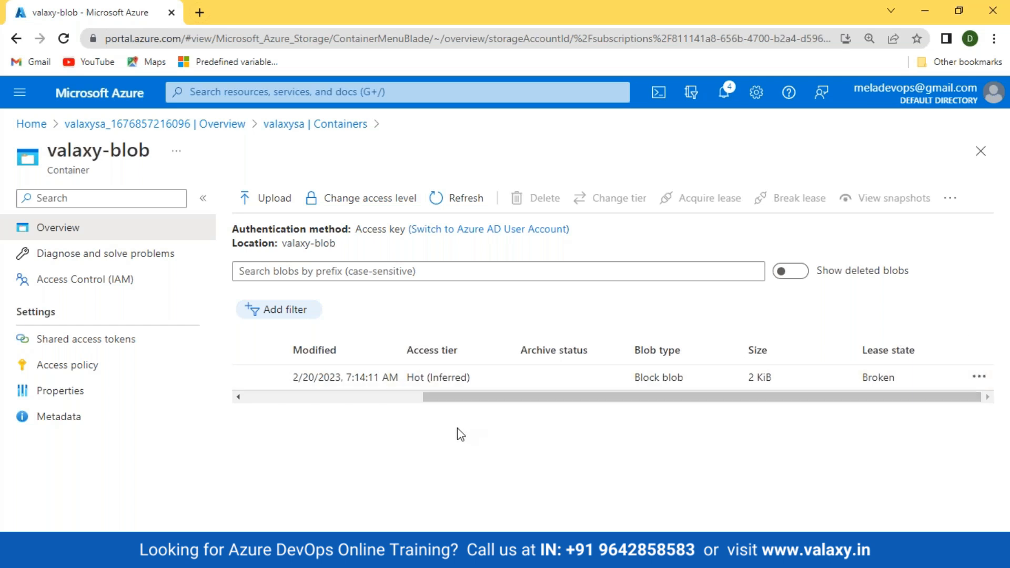
Open the Notes.txt blob and look through its properties, including its lease and metadata fields.
drag(458, 398, 259, 379)
click(301, 378)
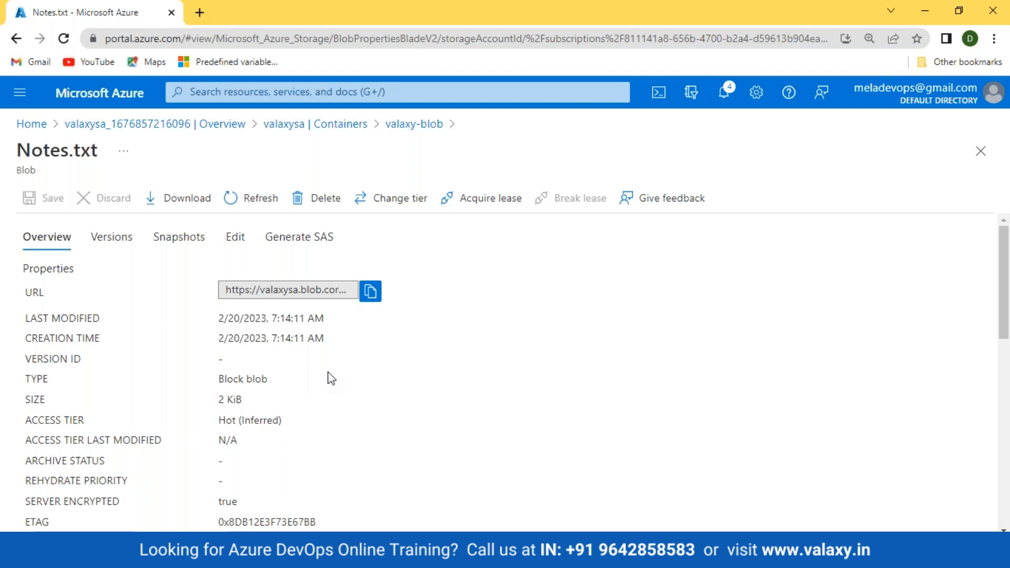
scroll(58, 311, down, 1)
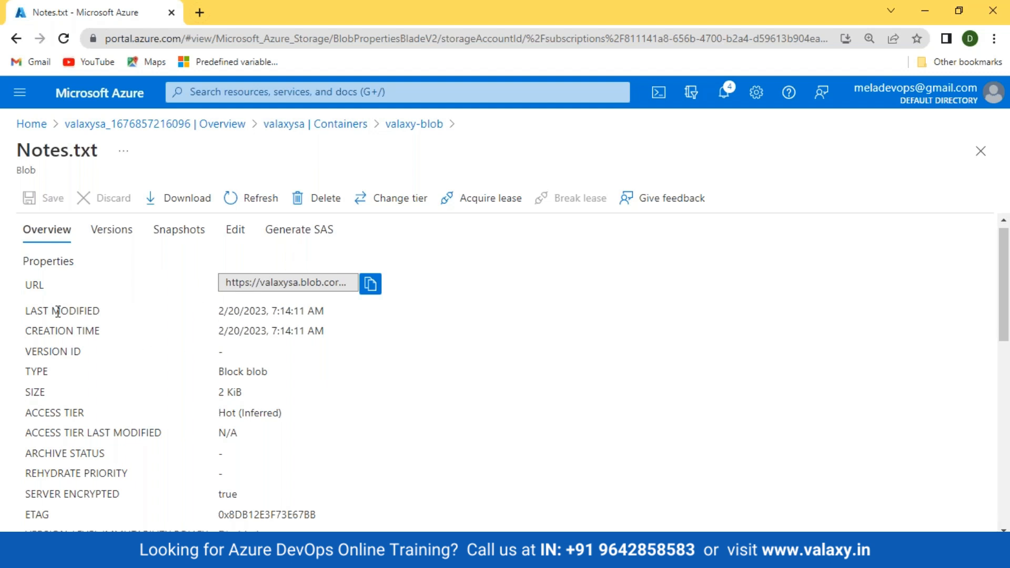
scroll(58, 312, down, 10)
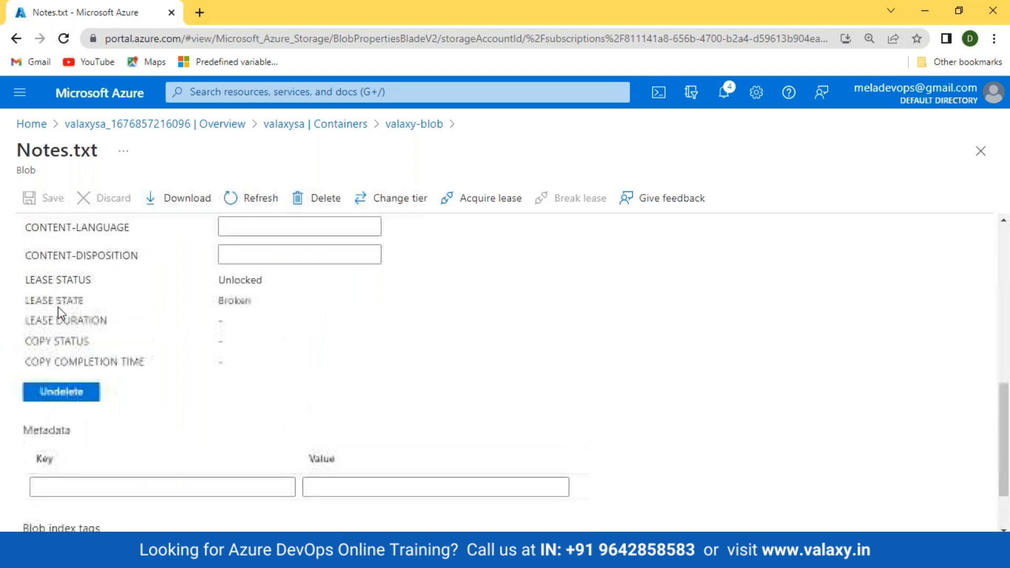
scroll(58, 307, up, 10)
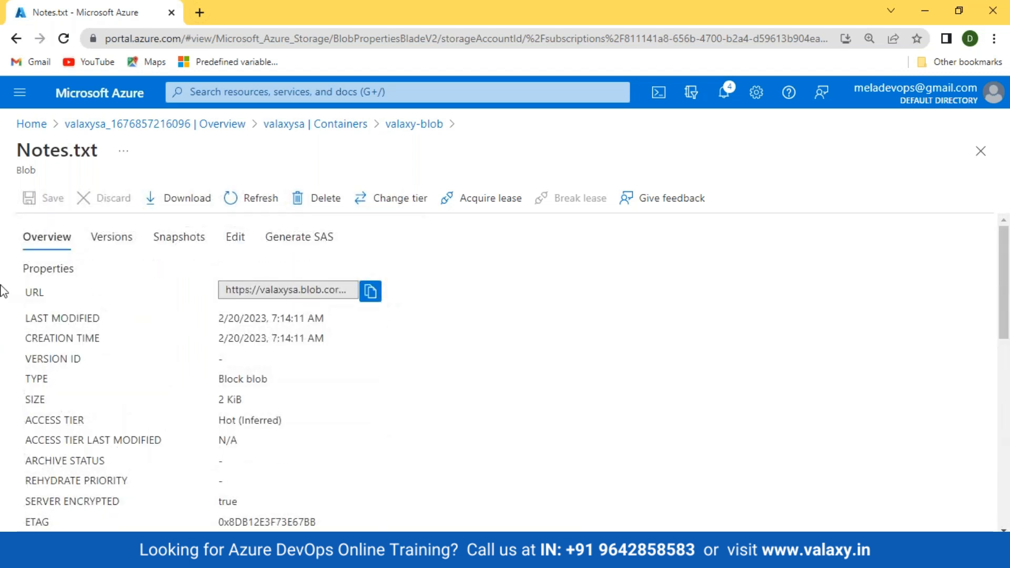
Copy the URL of the Notes.txt blob and try to open it in a new browser tab.
click(371, 292)
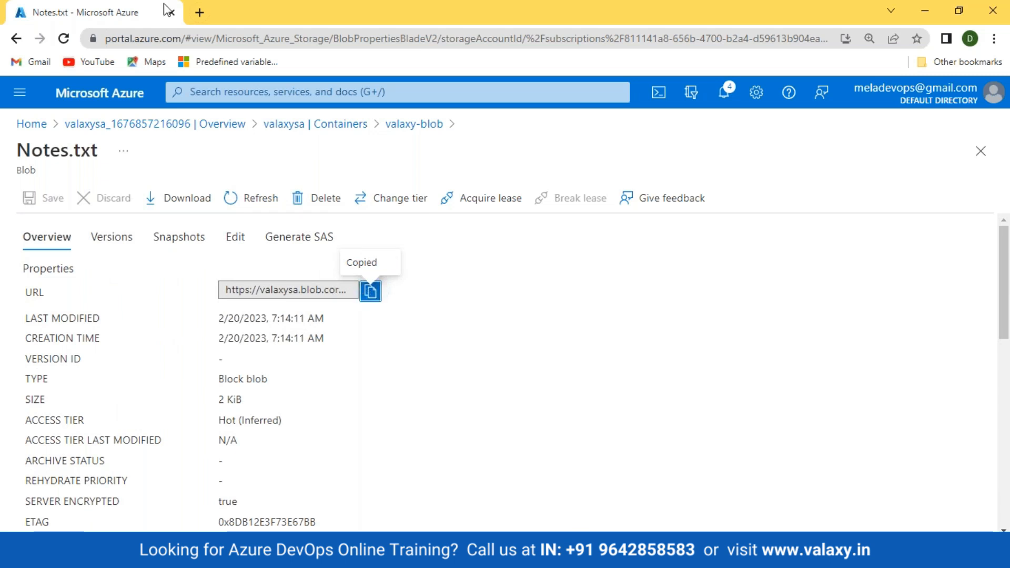
click(199, 15)
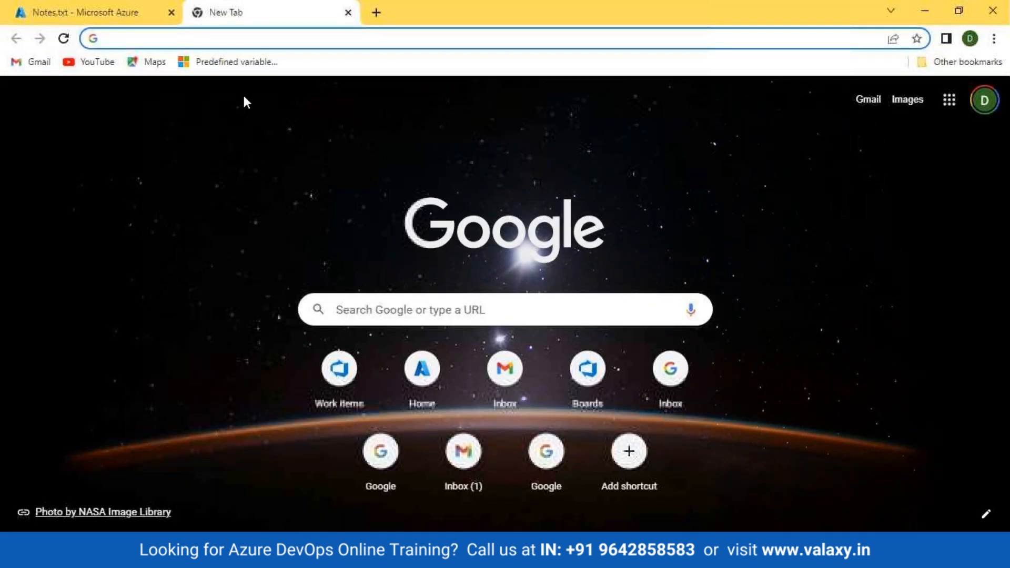
key(ctrl+v)
key(Return)
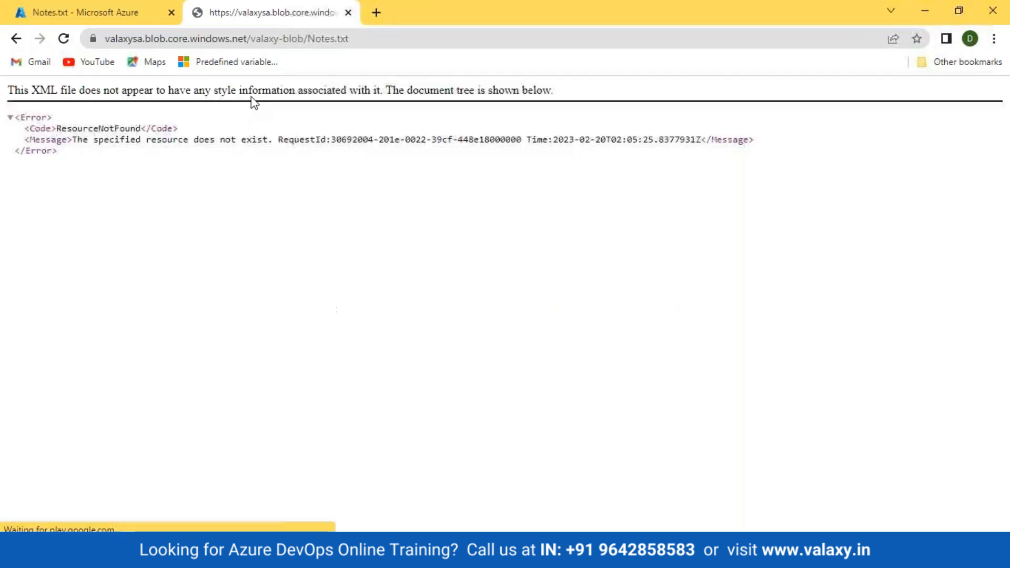
Read through the XML error response returned for the Notes.txt blob URL.
drag(9, 84, 375, 231)
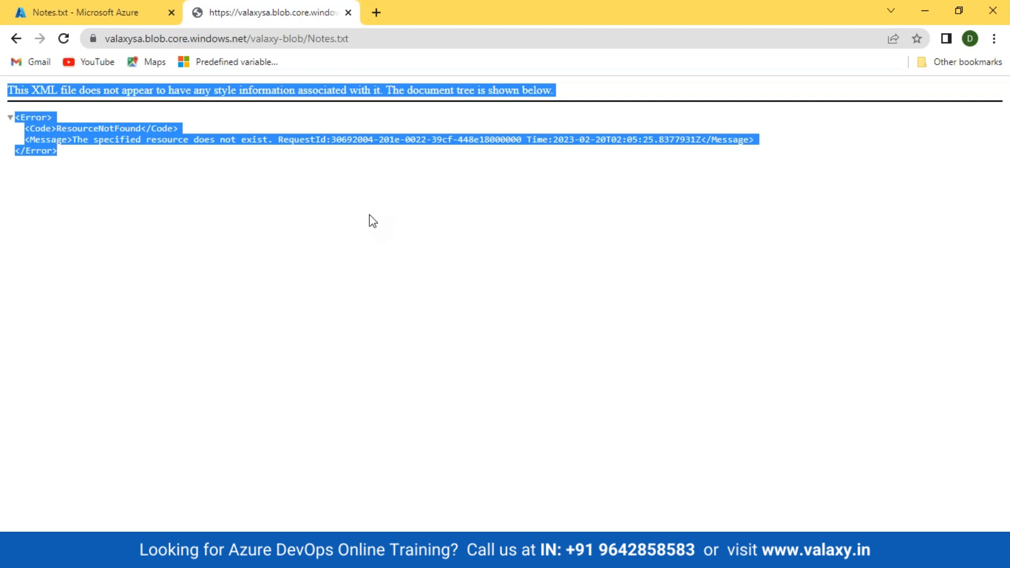
click(369, 216)
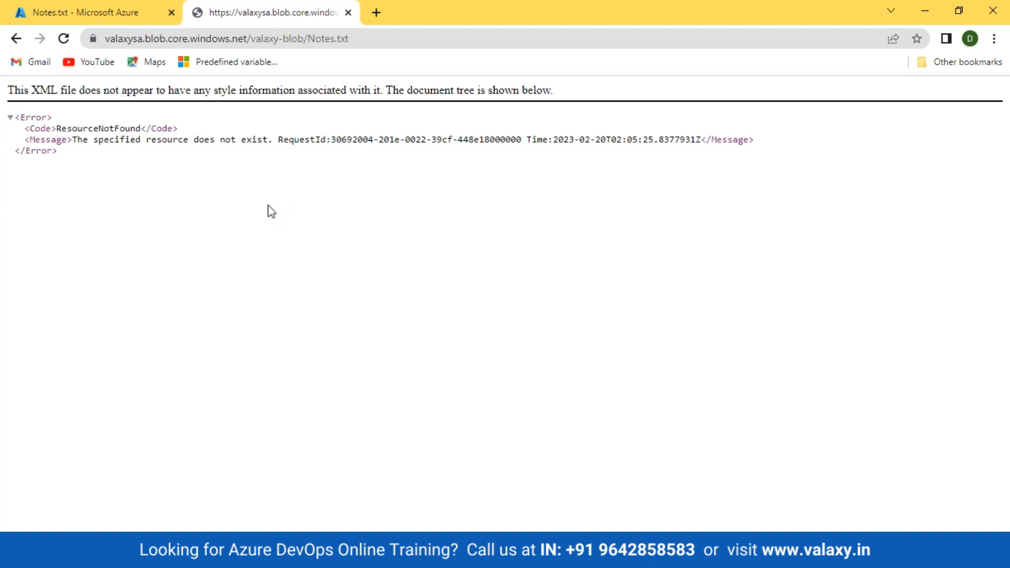
drag(2, 91, 56, 223)
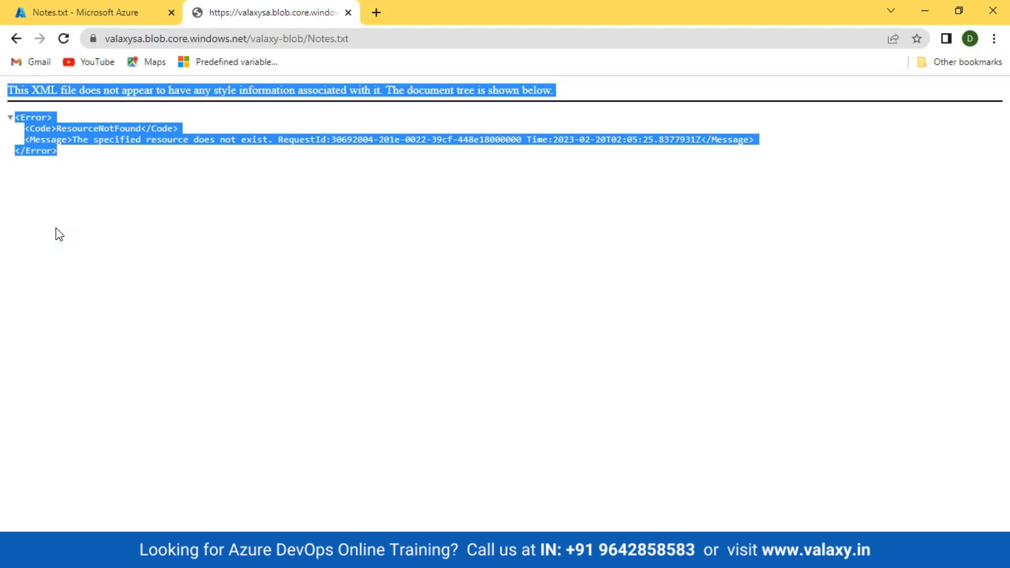
Return to the valaxy-blob container and set its public access level to Blob (anonymous read access for blobs only).
click(42, 8)
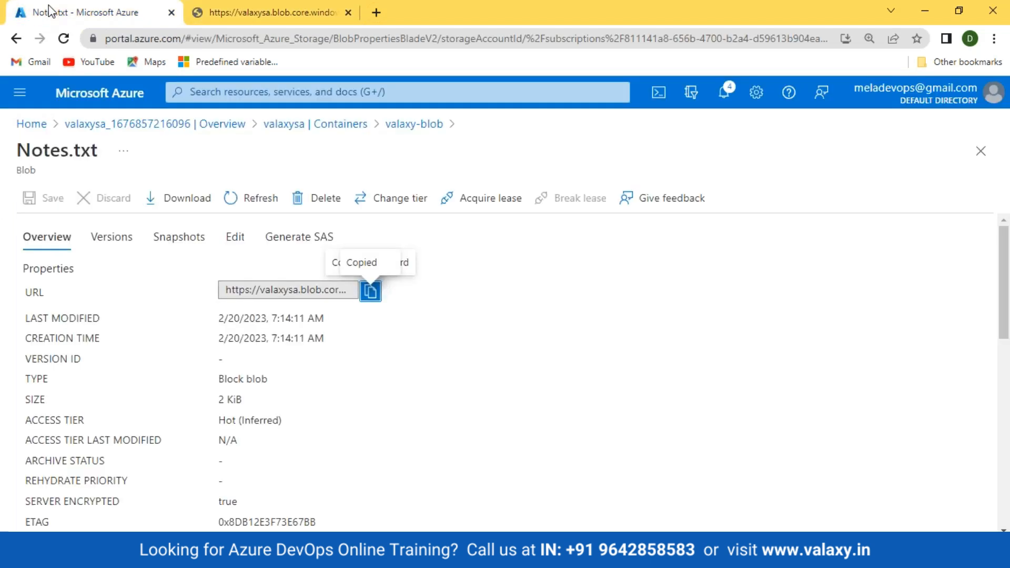
click(347, 125)
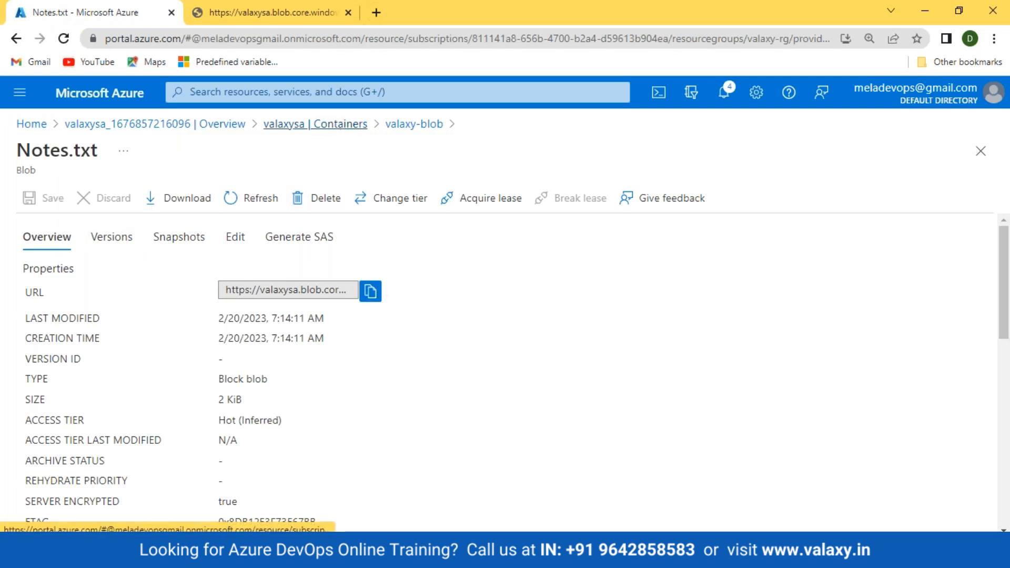
click(263, 329)
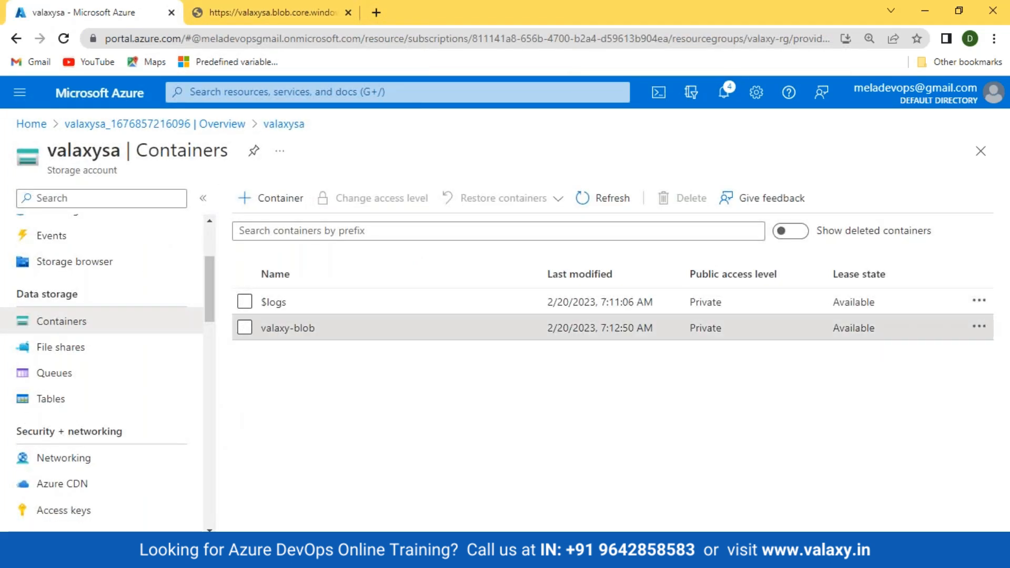
click(245, 377)
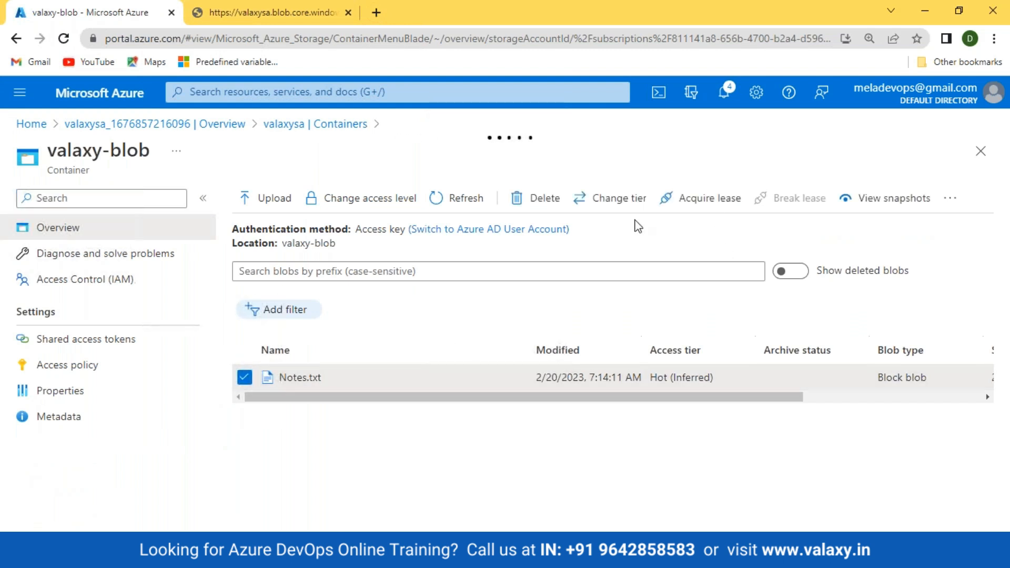
click(361, 205)
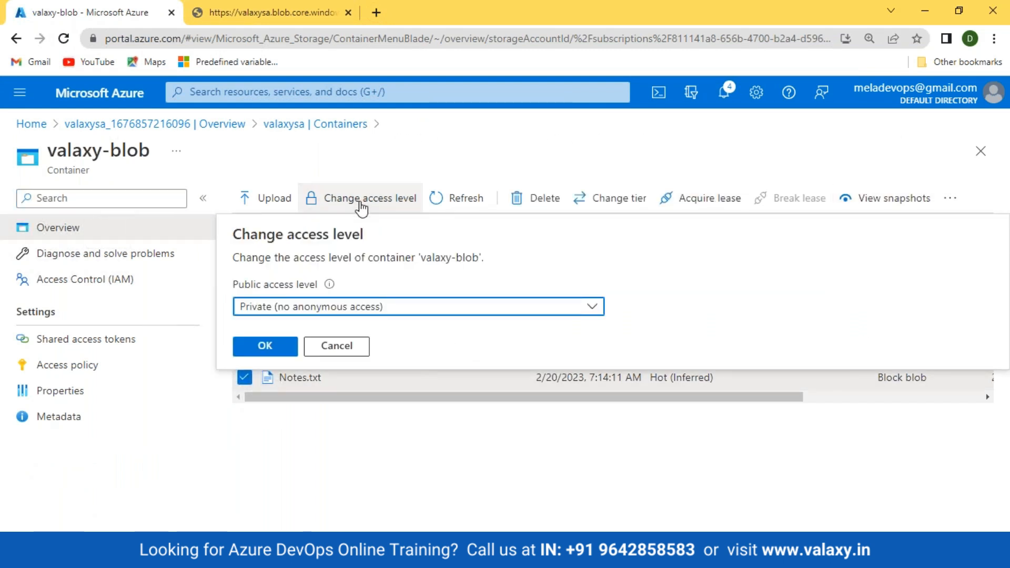
click(374, 315)
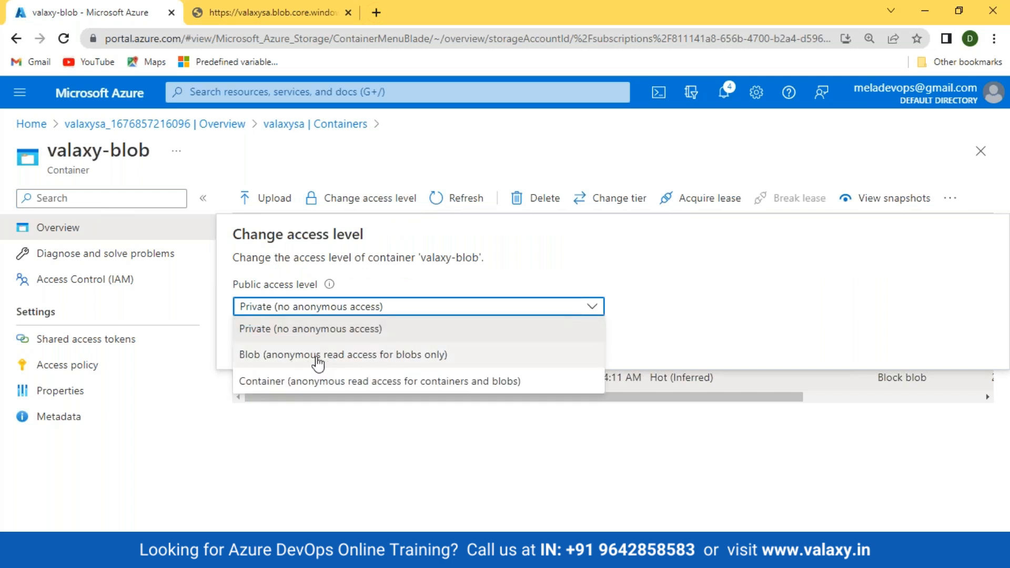
click(356, 363)
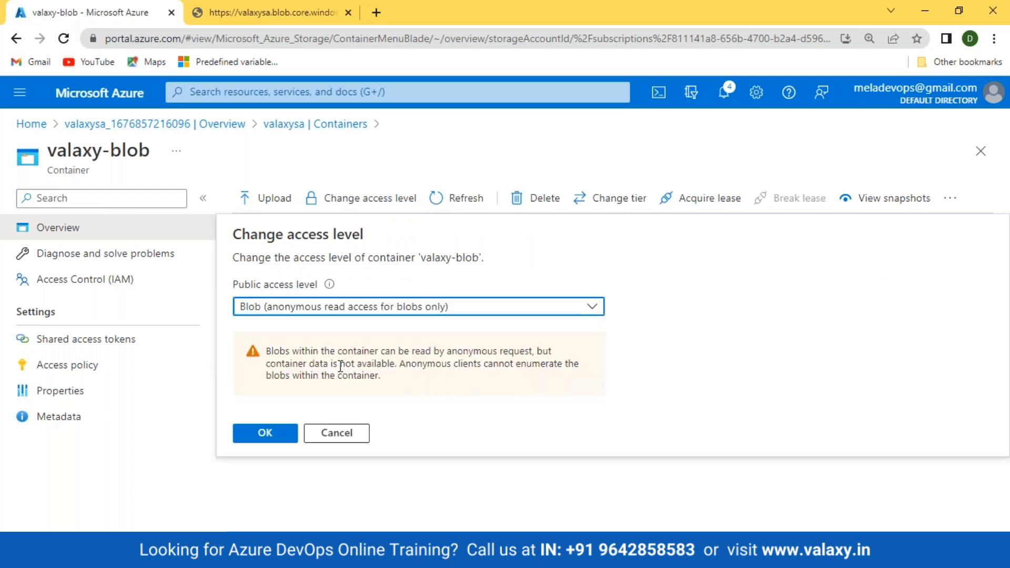
click(270, 433)
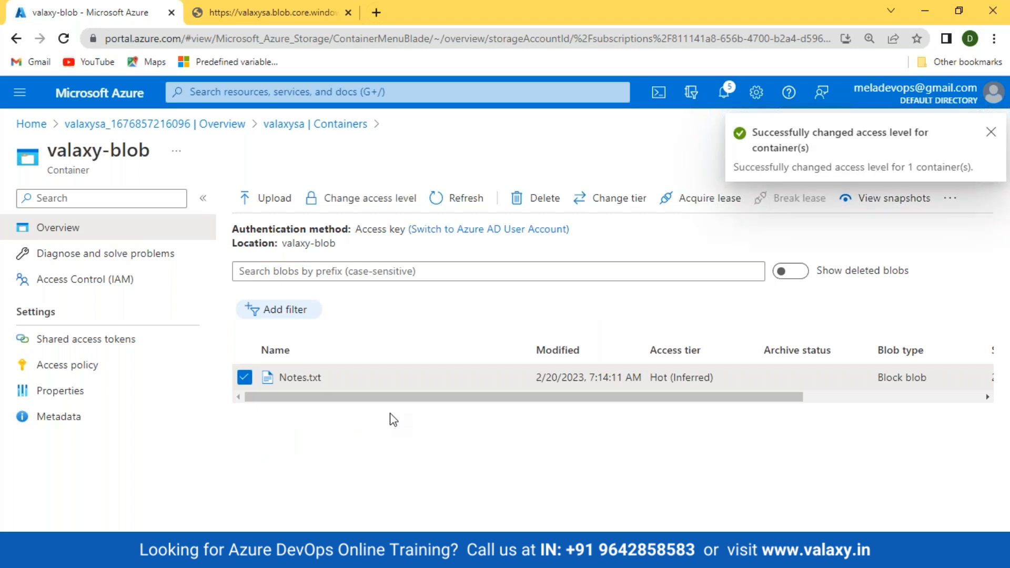
Load the Notes.txt blob URL again in its browser tab to test anonymous access.
click(222, 16)
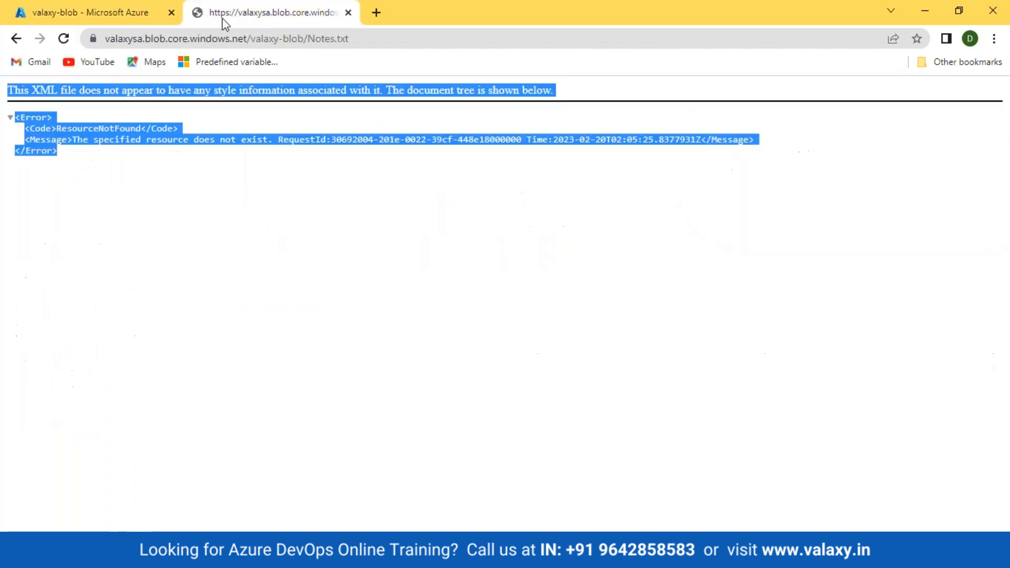
click(415, 40)
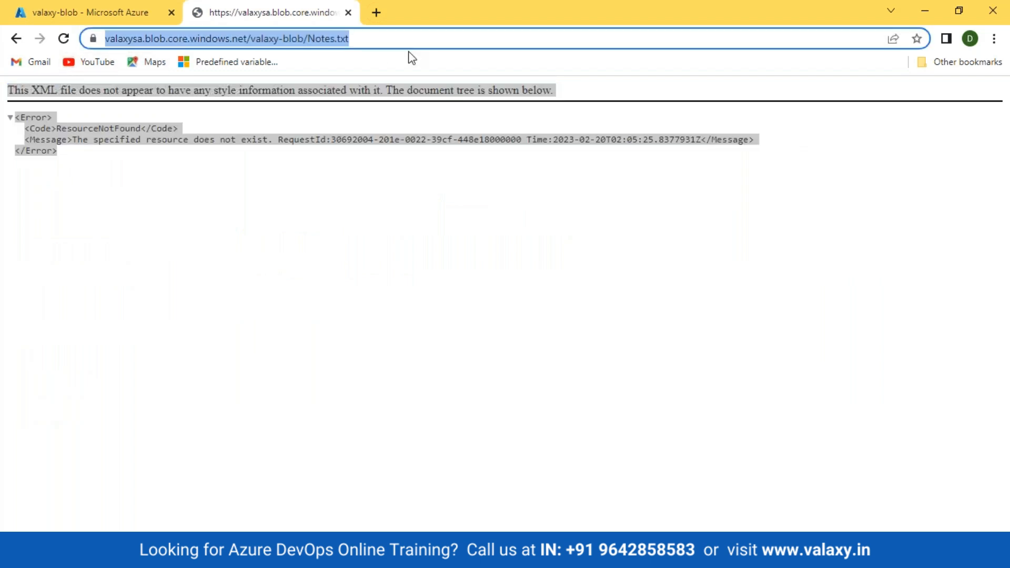
key(Return)
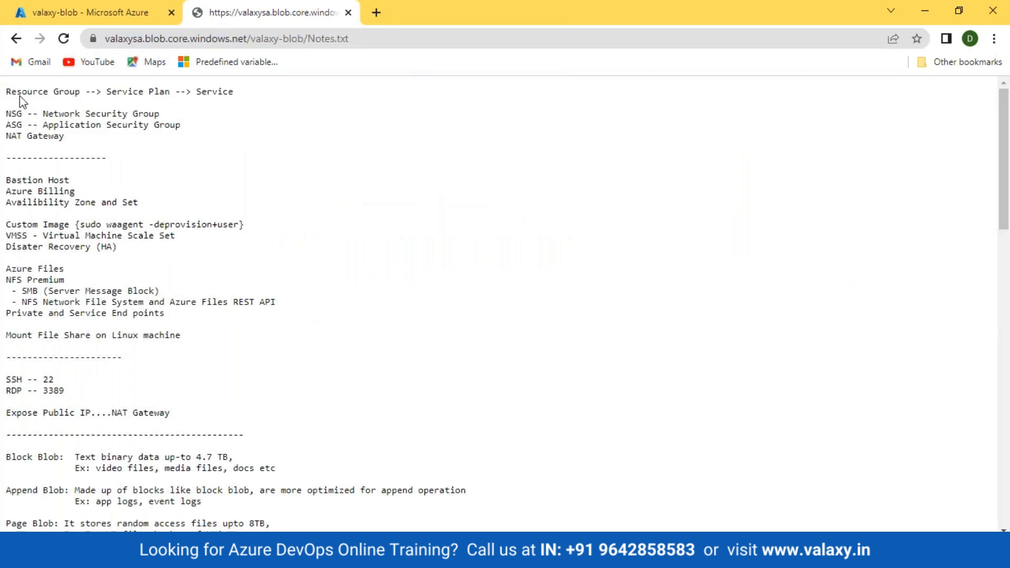
Look through the Notes.txt content served by the URL, including the blob type and storage tier notes.
drag(11, 87, 102, 394)
click(103, 215)
drag(8, 93, 234, 92)
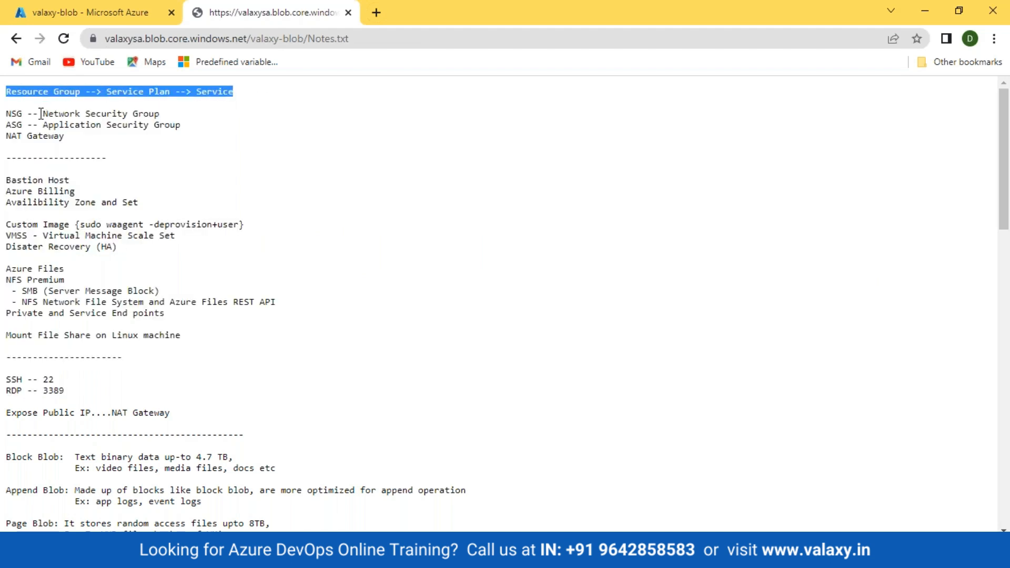
scroll(40, 114, down, 20)
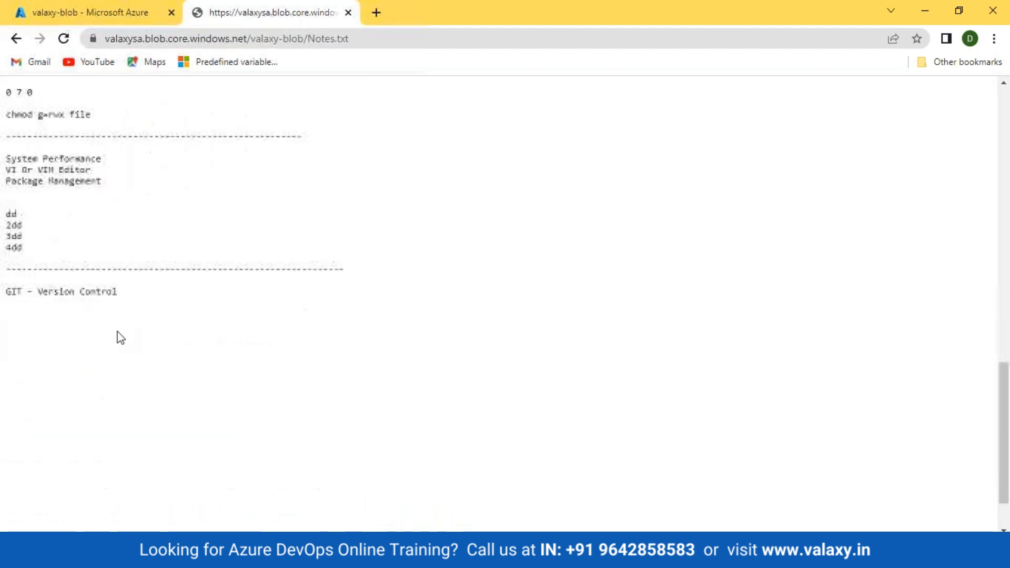
scroll(120, 338, up, 20)
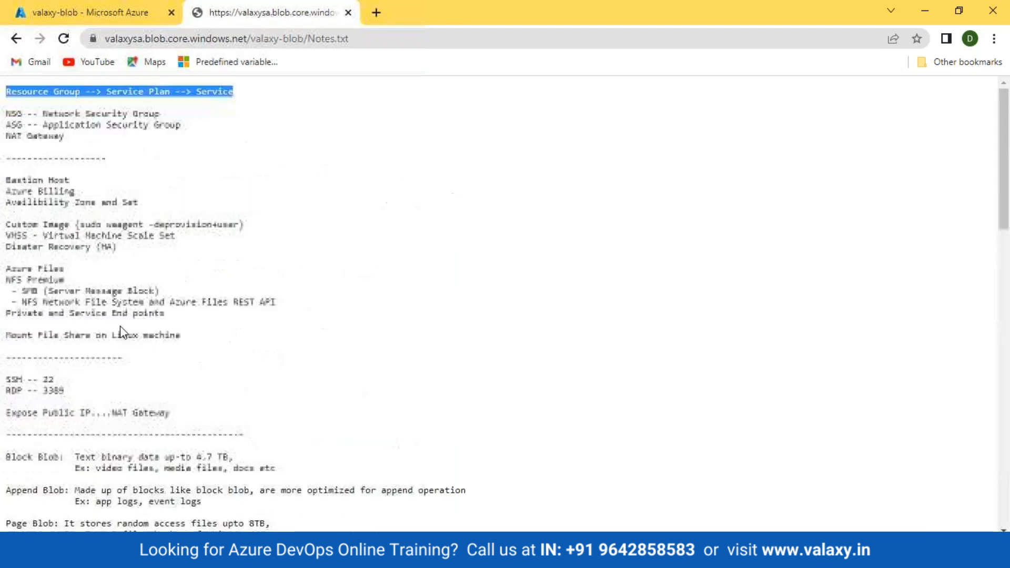
drag(36, 92, 81, 489)
drag(53, 180, 124, 510)
scroll(124, 505, down, 4)
drag(38, 192, 124, 446)
click(124, 450)
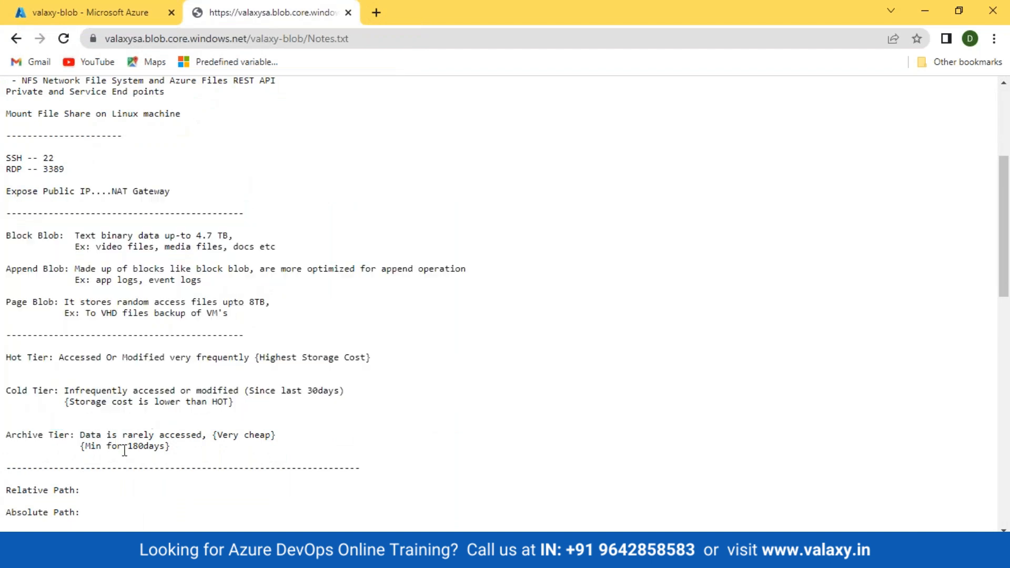
scroll(135, 275, down, 3)
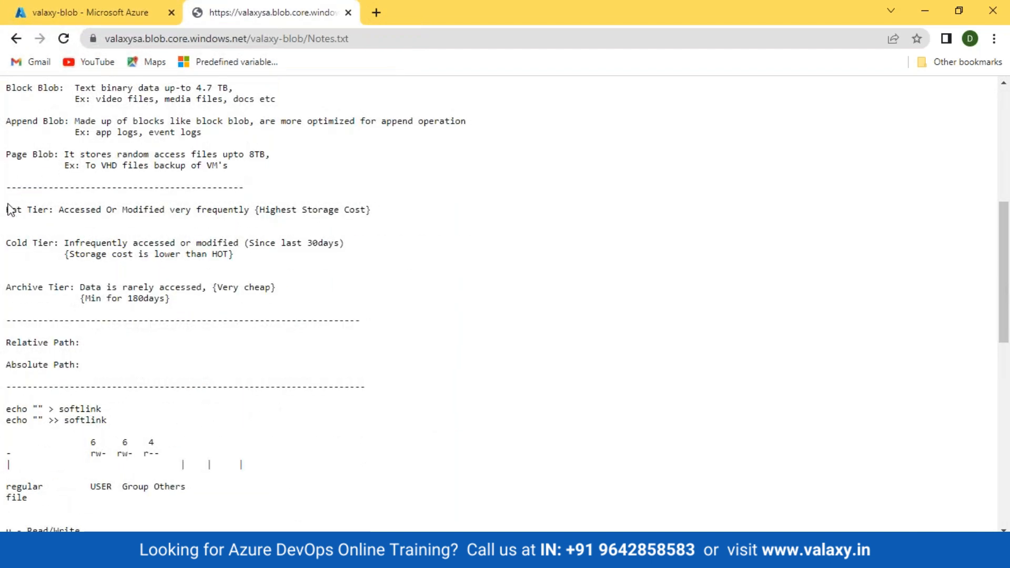
drag(7, 206, 230, 294)
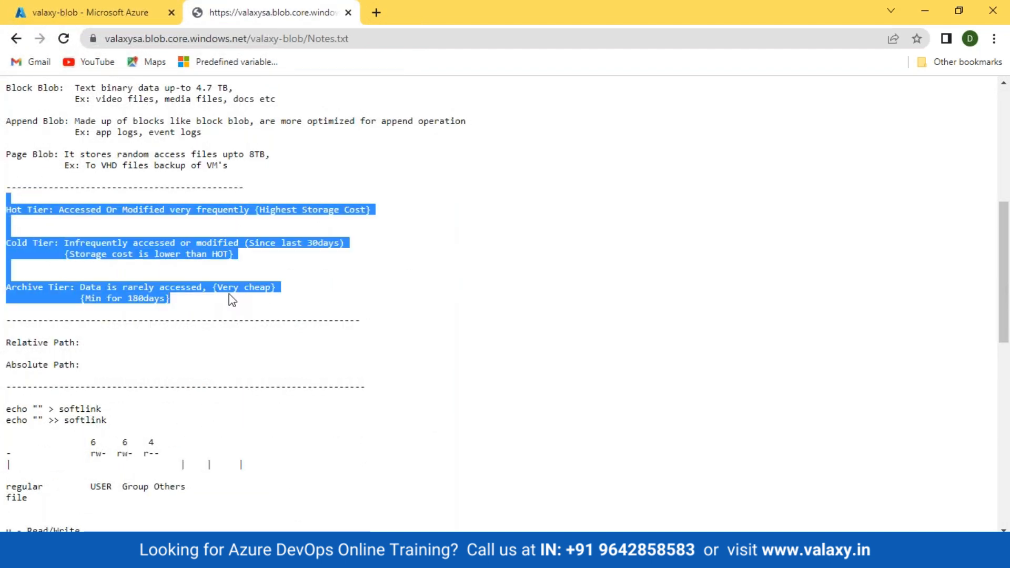
click(261, 299)
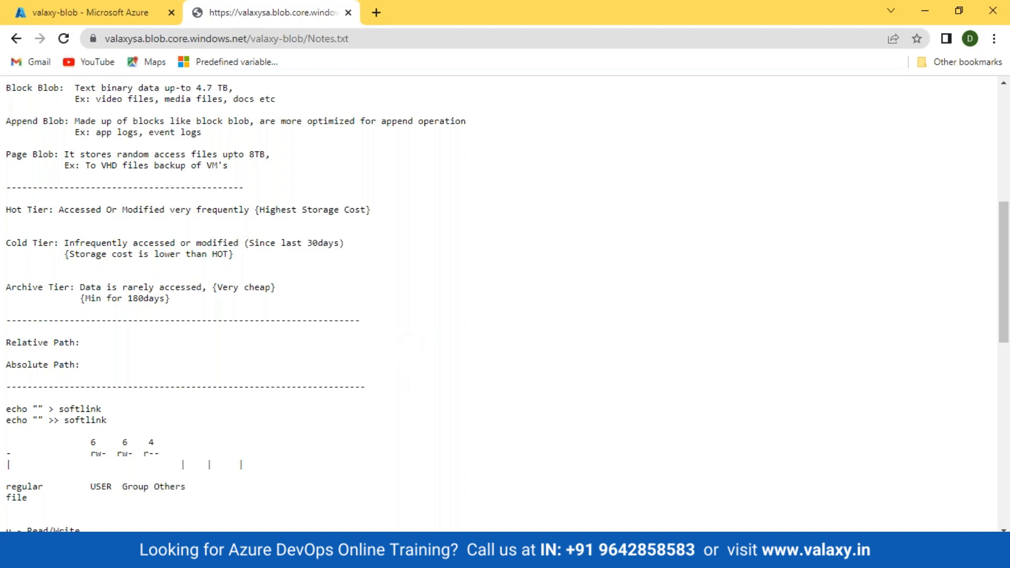
Switch to Notepad++ to compare the local Notes.txt with the online copy, and return to the browser.
key(alt+Tab)
click(358, 76)
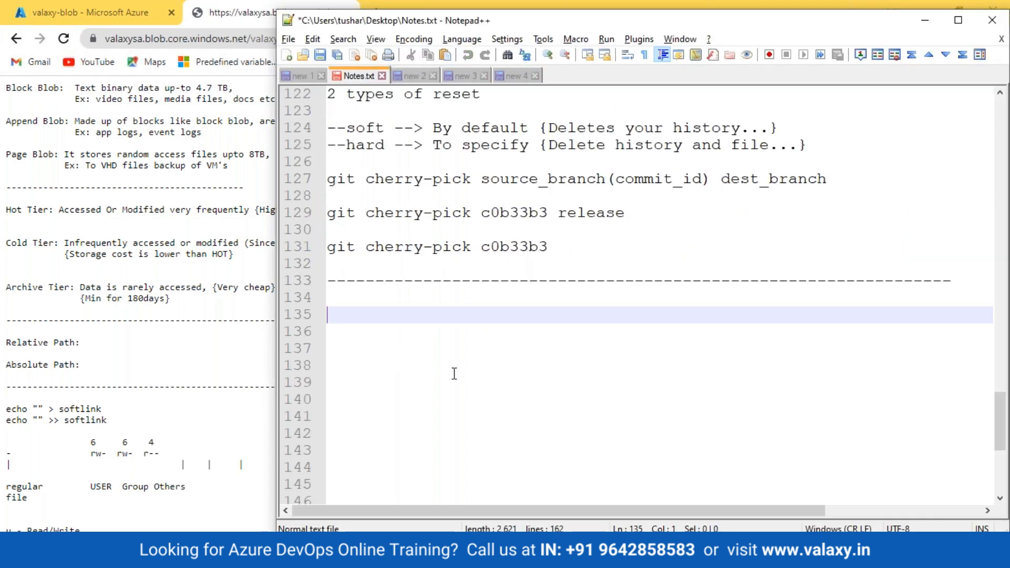
scroll(454, 373, up, 16)
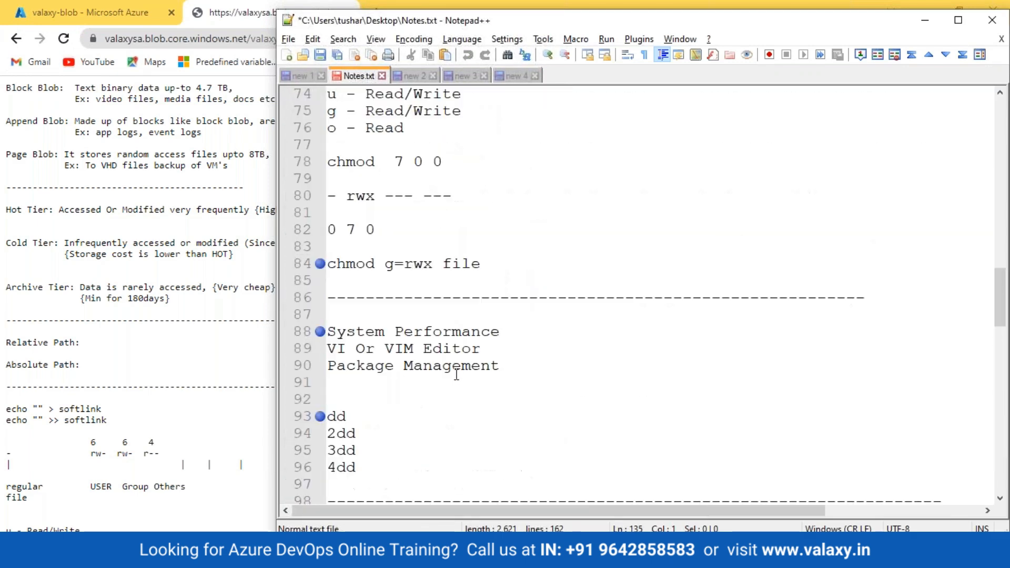
scroll(456, 375, up, 15)
key(alt+Tab)
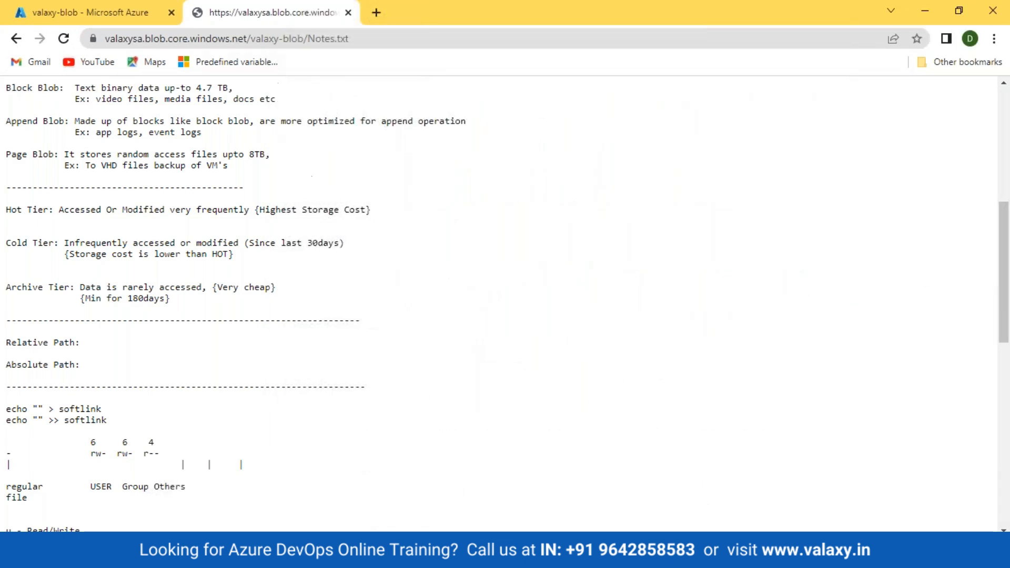
Close the page showing the blob and set the valaxy-blob container's public access level to Private (no anonymous access).
drag(274, 13, 291, 117)
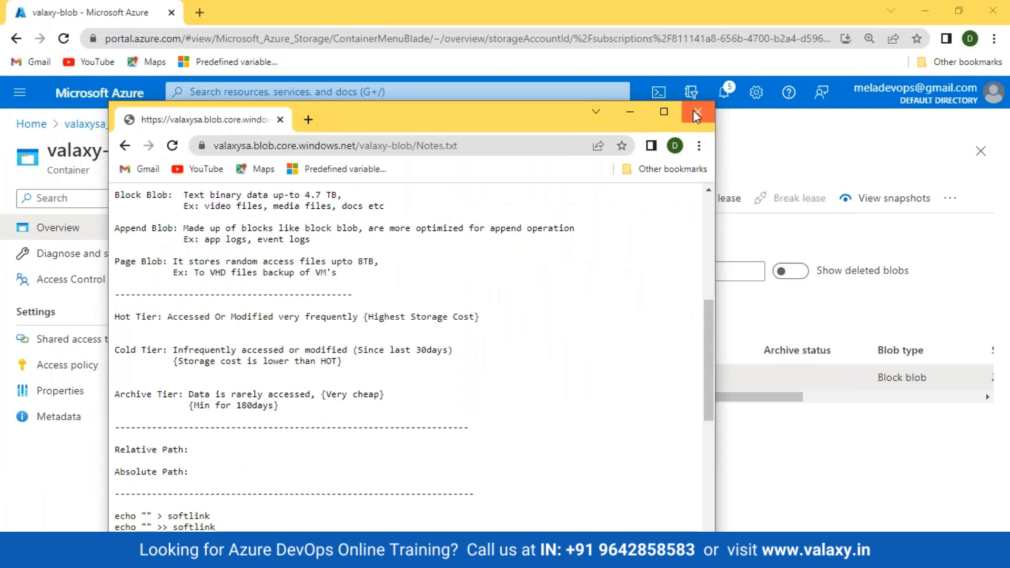
click(697, 113)
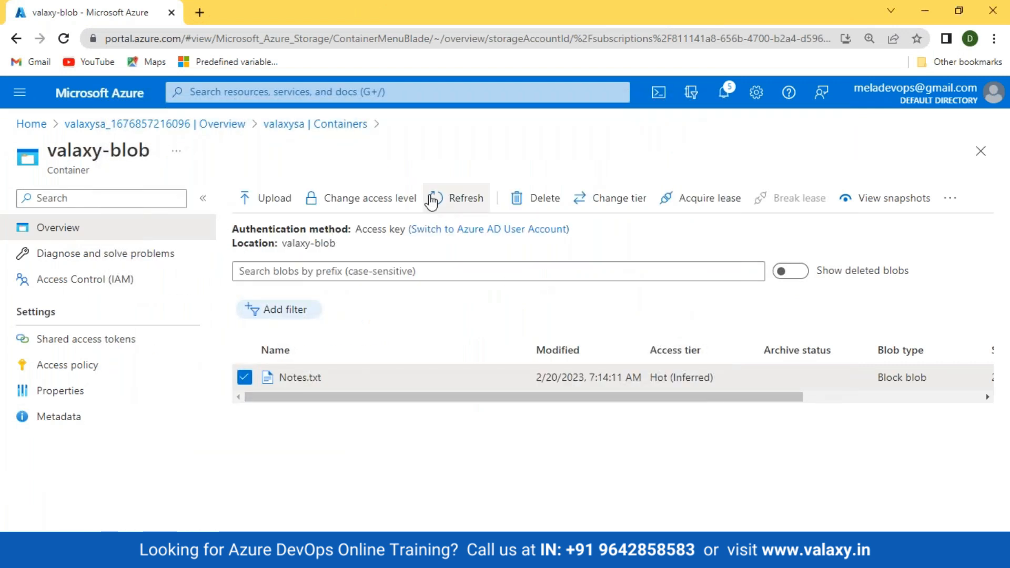
click(363, 198)
click(406, 308)
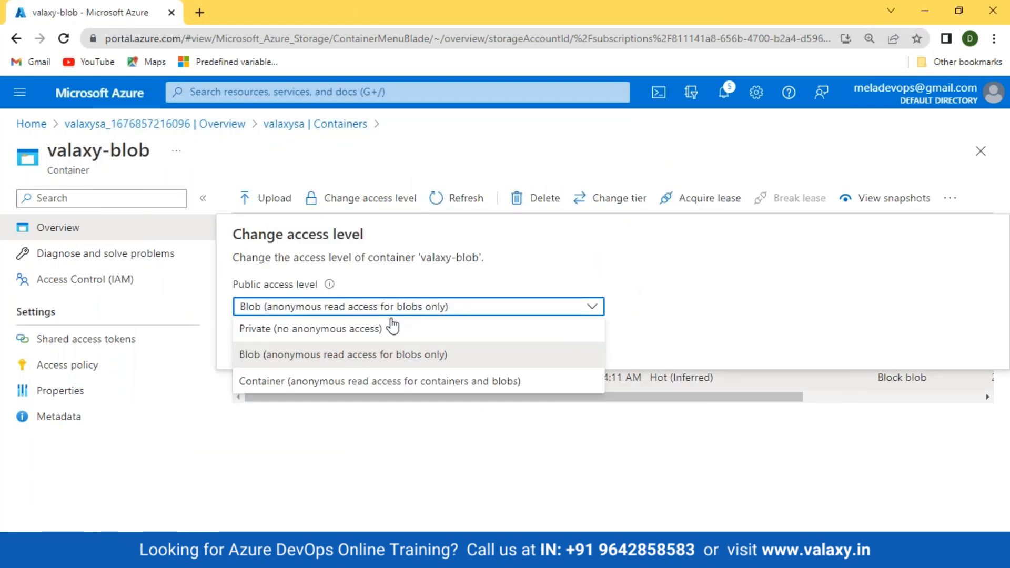
click(316, 329)
click(267, 346)
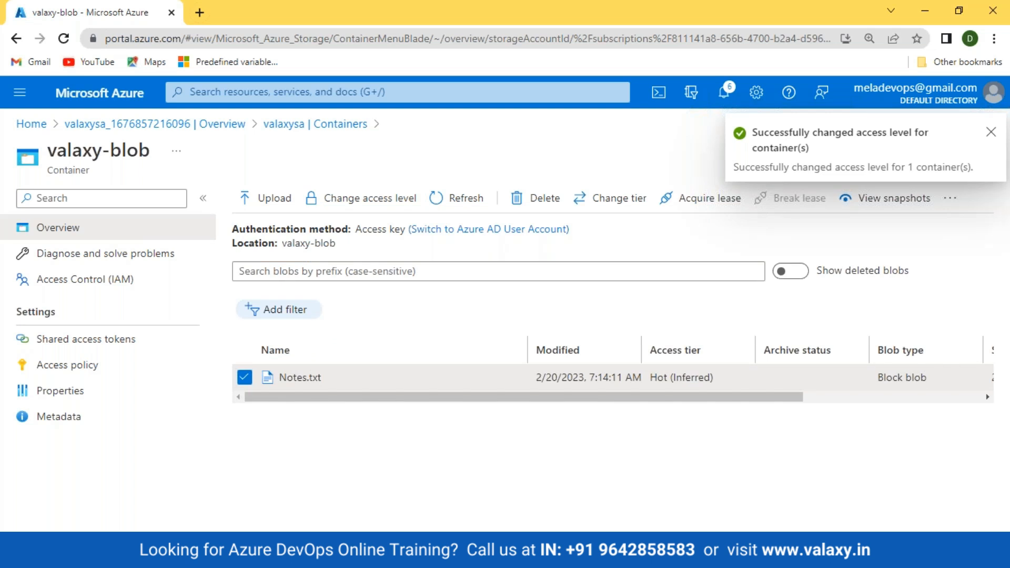
Open the Notes.txt blob, refresh it, and review its properties and previous versions.
click(300, 379)
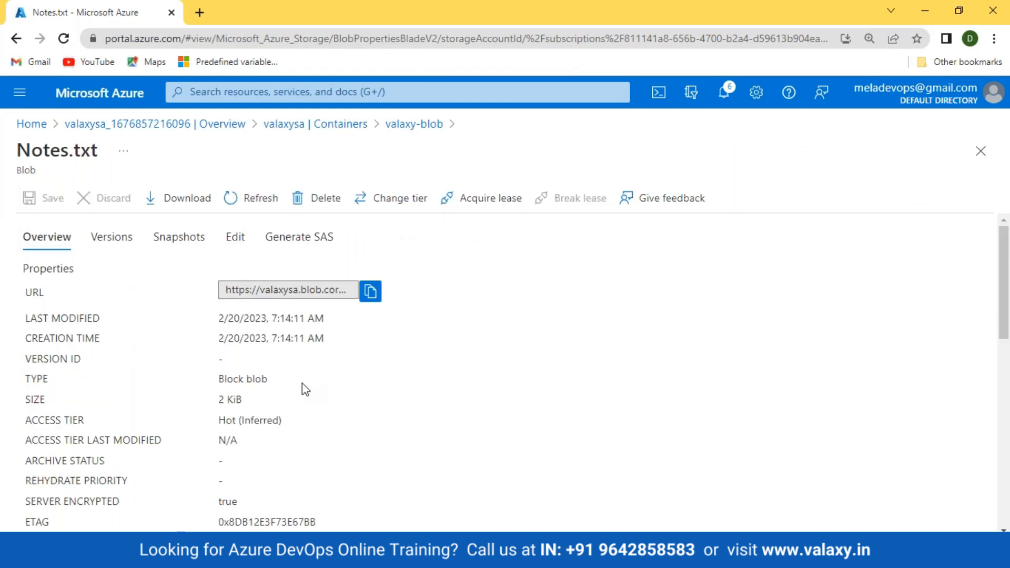
click(271, 202)
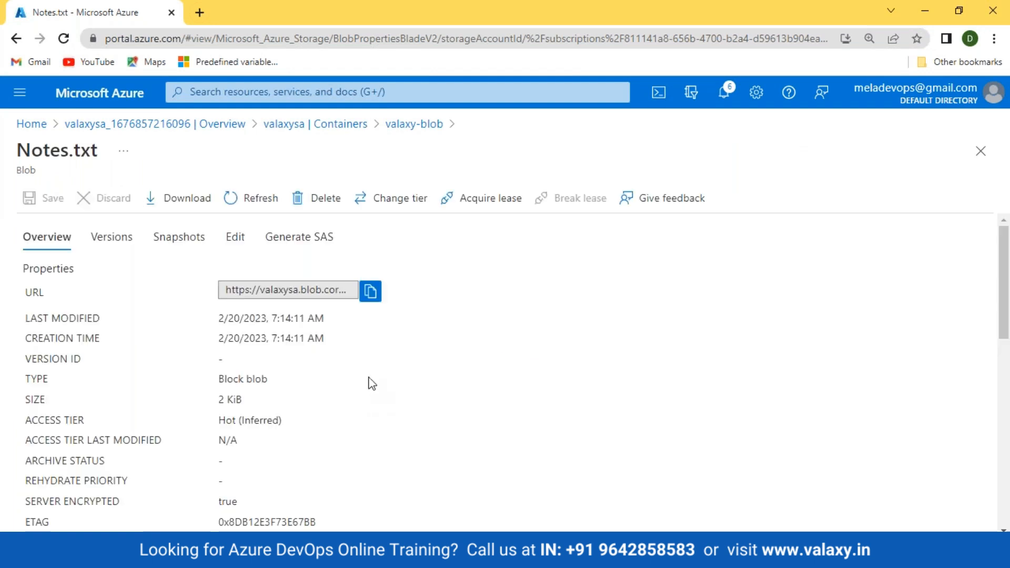
scroll(271, 358, down, 2)
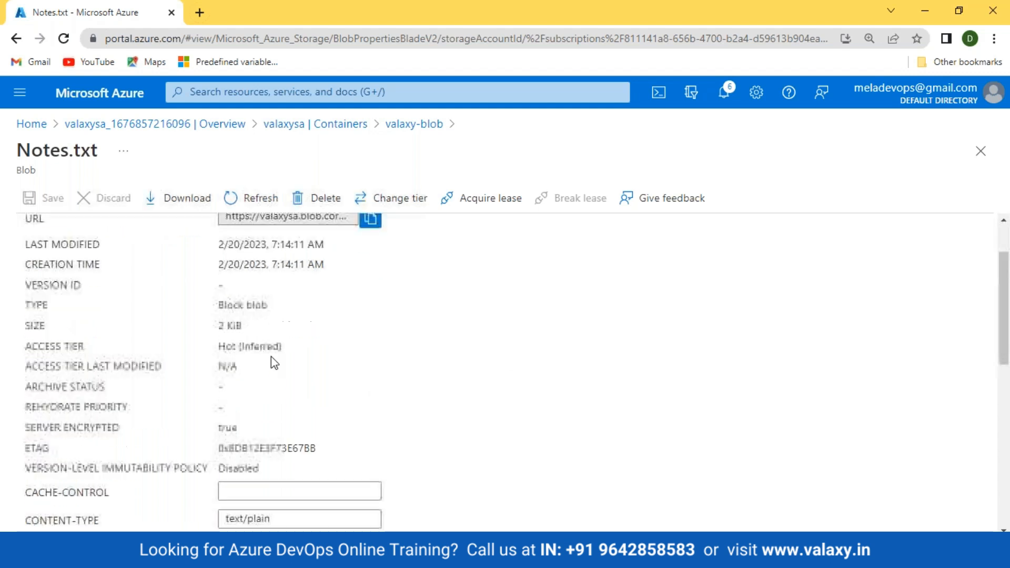
scroll(270, 357, up, 3)
click(110, 241)
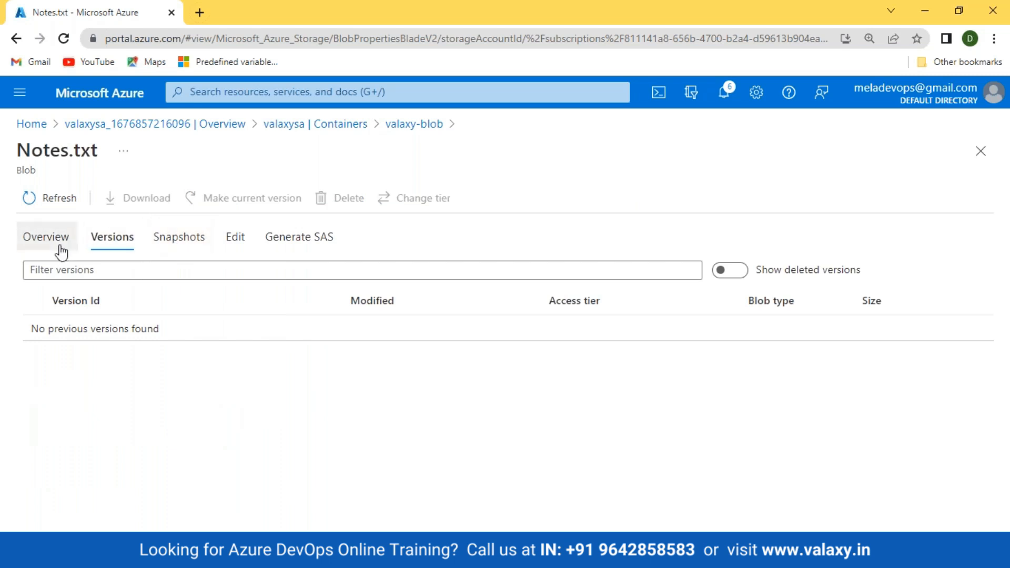
click(31, 247)
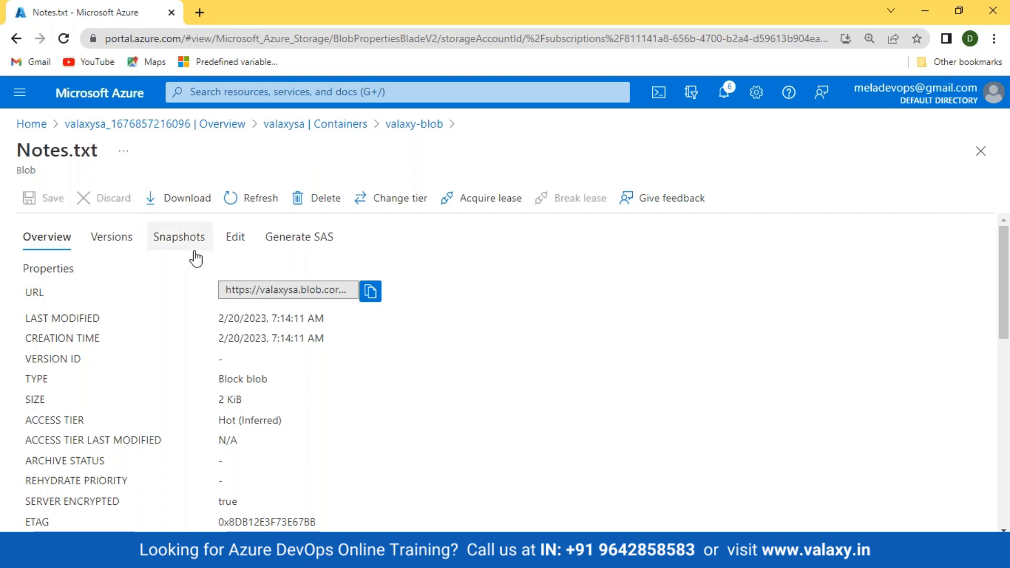
Add the line "git log" below "GIT - Version Control" in the Notes.txt blob, save the edit, and check the blob's versions.
click(230, 240)
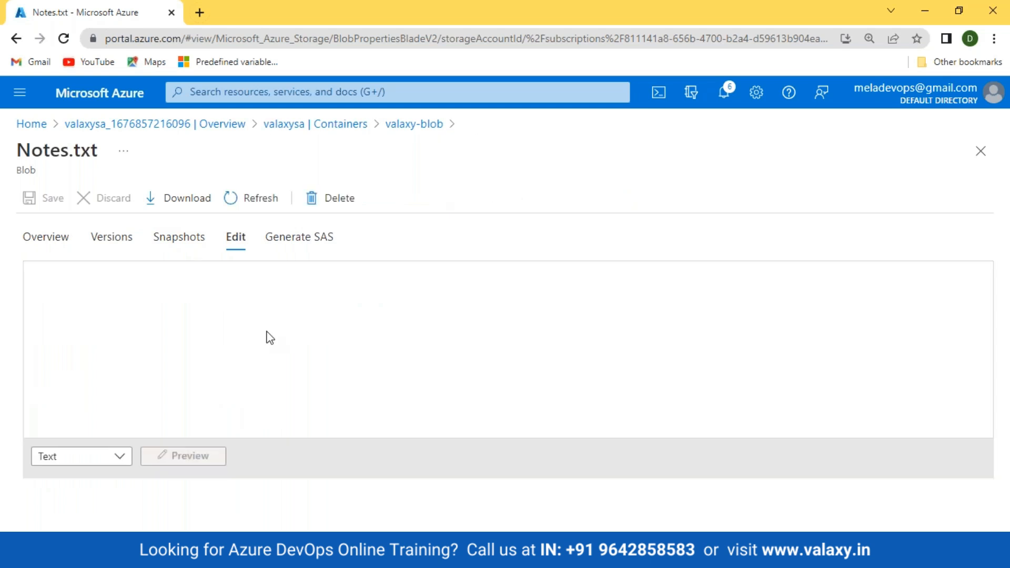
scroll(268, 337, down, 10)
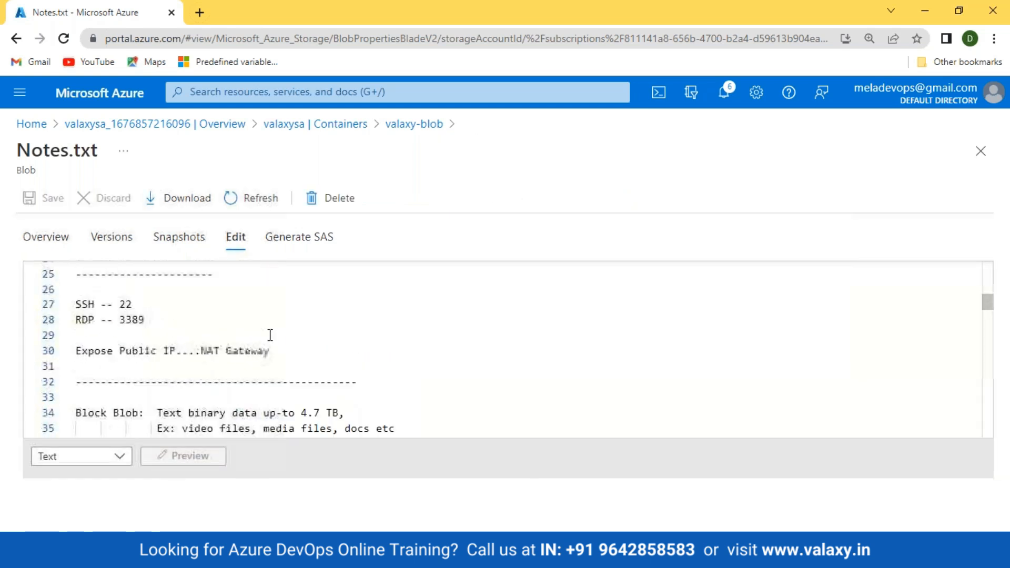
scroll(268, 337, down, 20)
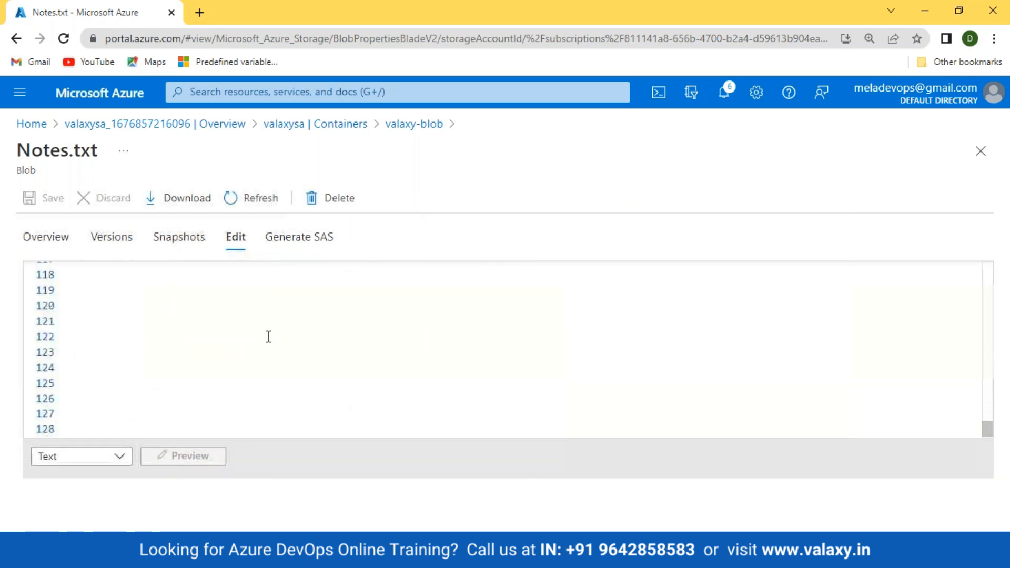
scroll(268, 336, up, 5)
scroll(216, 377, up, 4)
scroll(182, 377, down, 1)
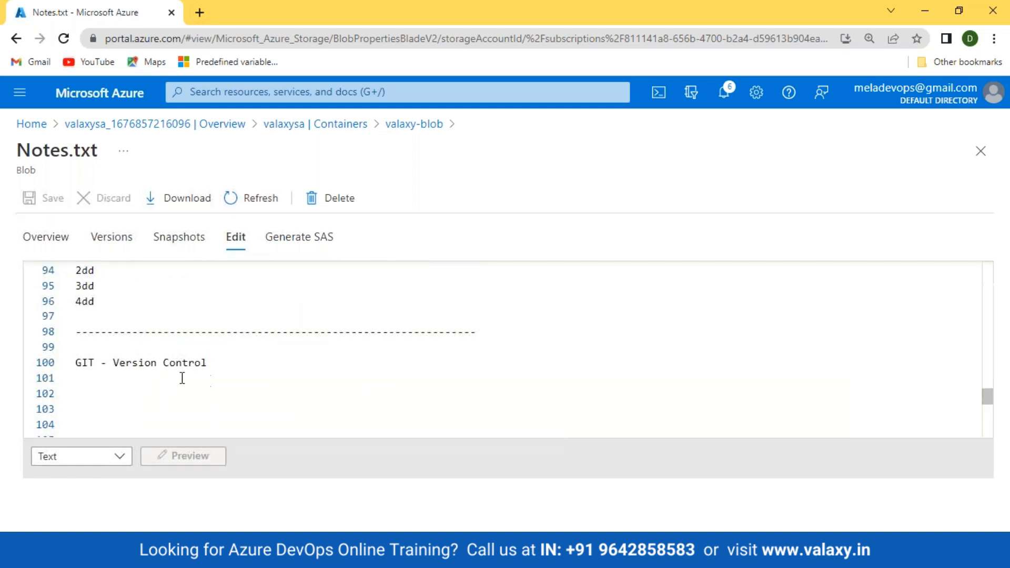
click(87, 386)
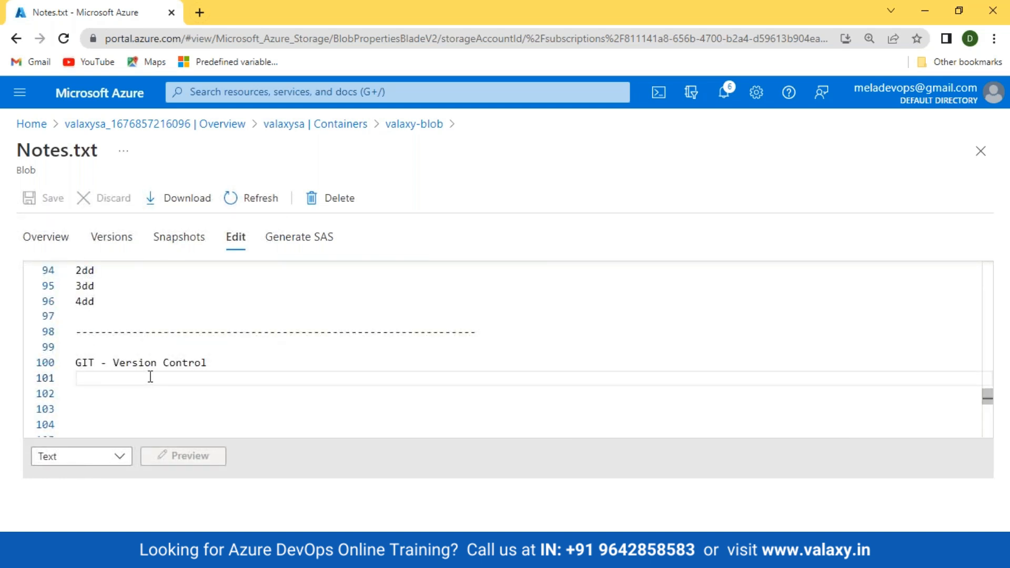
text(git log)
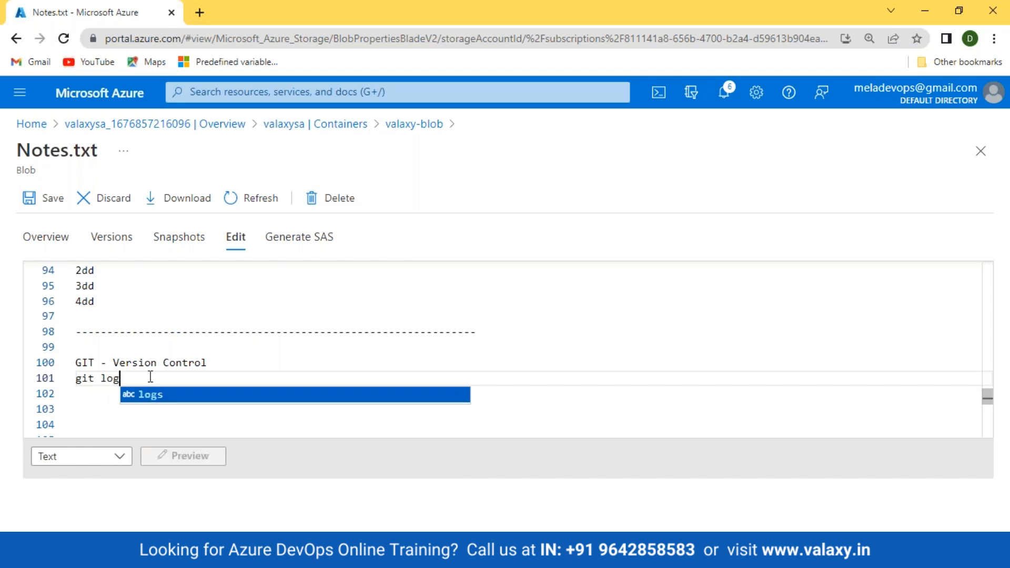
key(Escape)
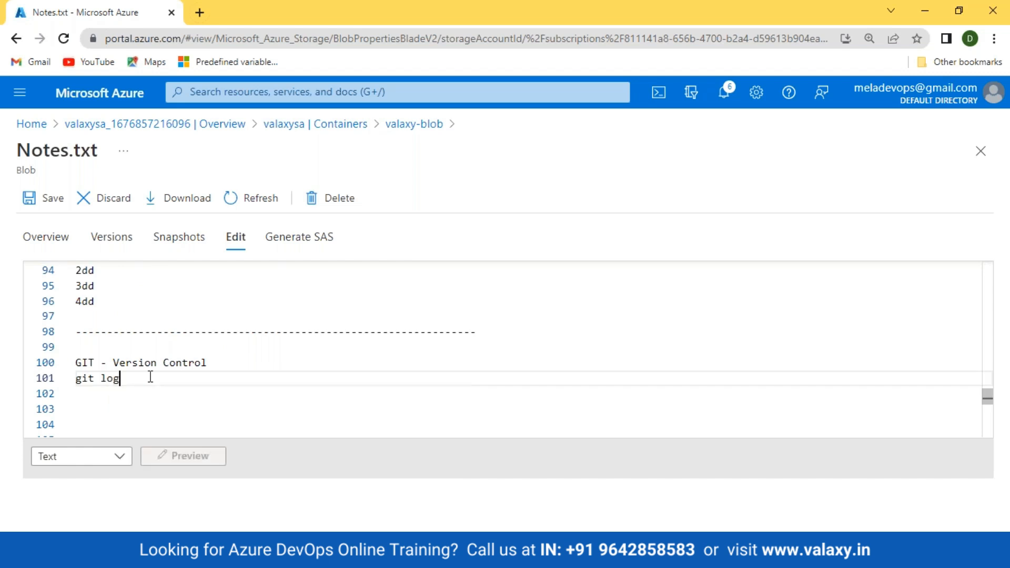
click(46, 198)
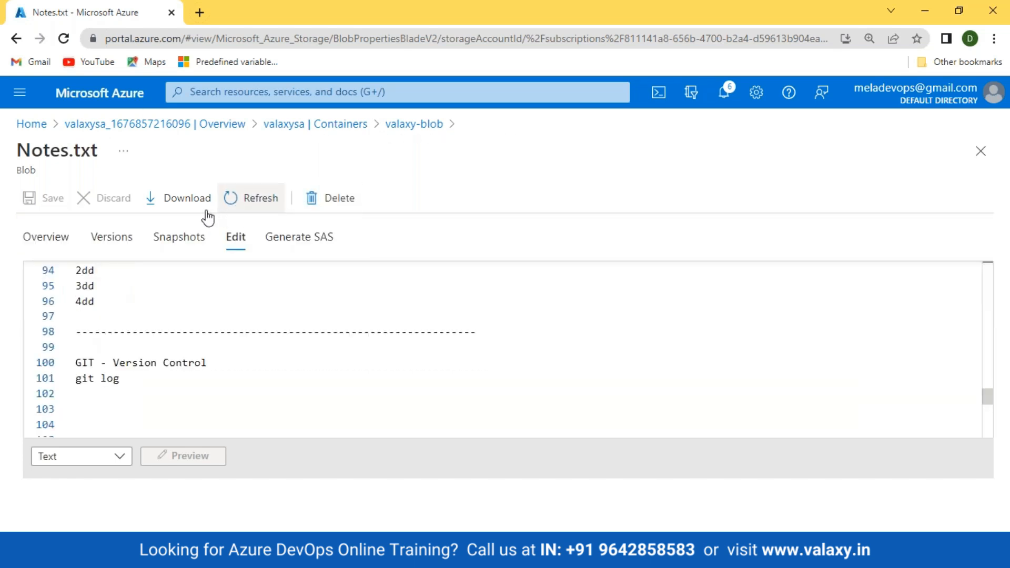
click(110, 240)
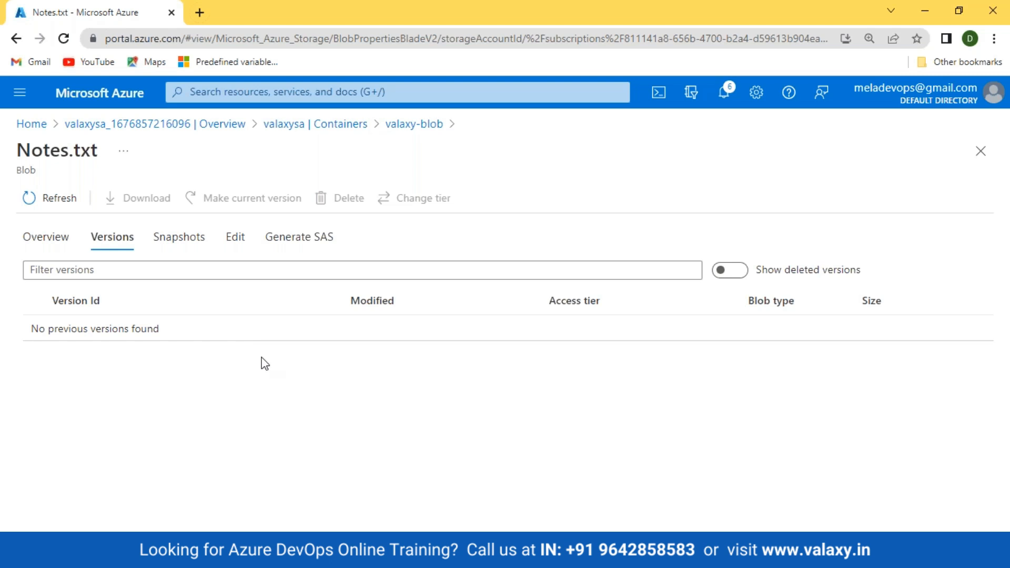
Return to the portal home, open the valaxysa storage account, and review its redundancy settings.
click(31, 124)
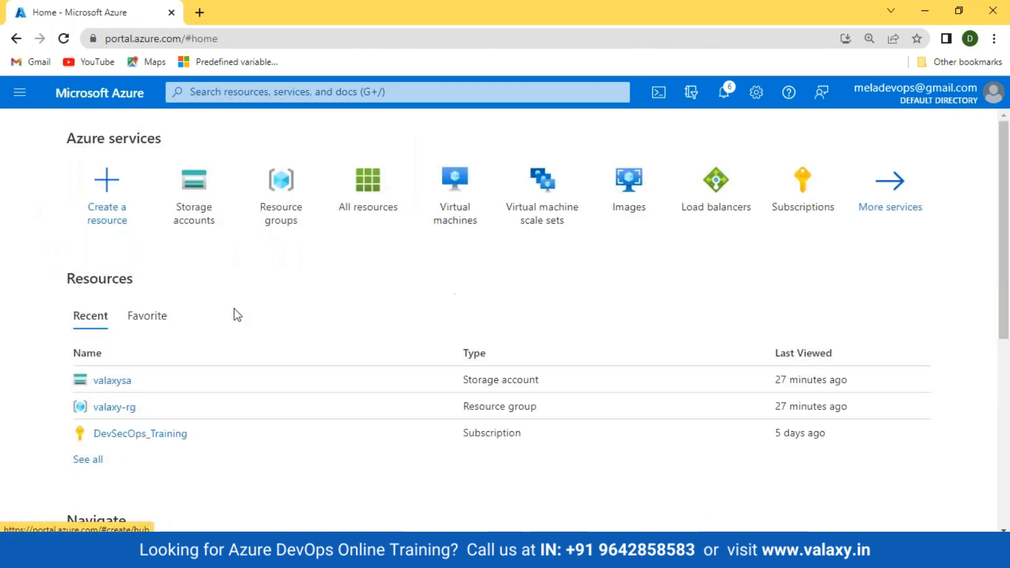
click(193, 182)
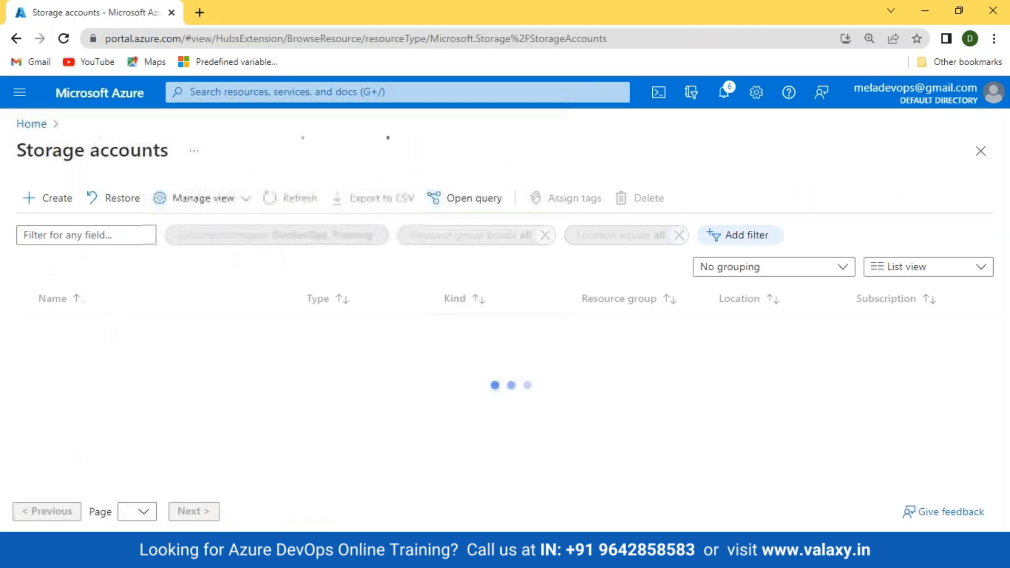
click(79, 329)
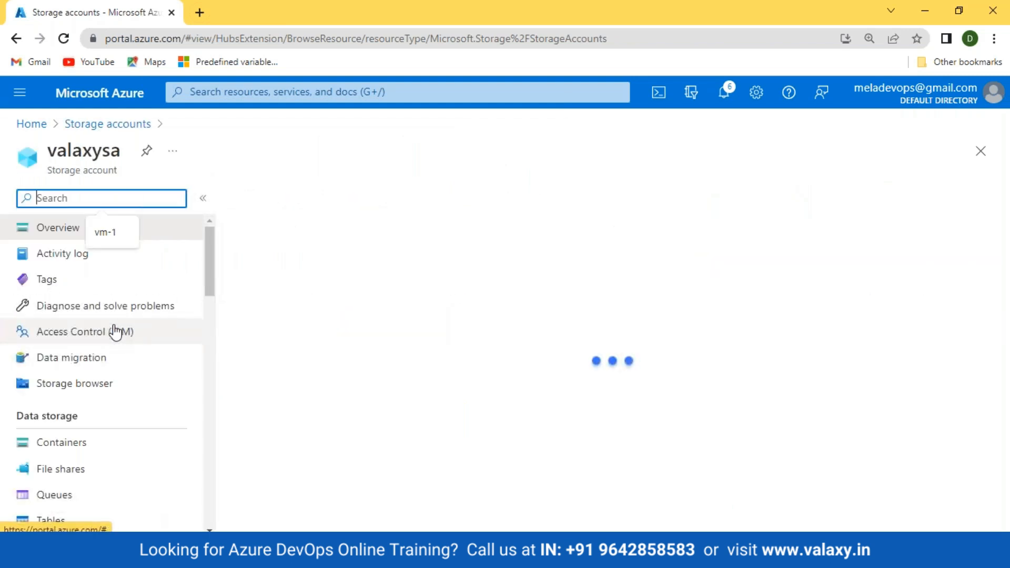
scroll(125, 259, down, 5)
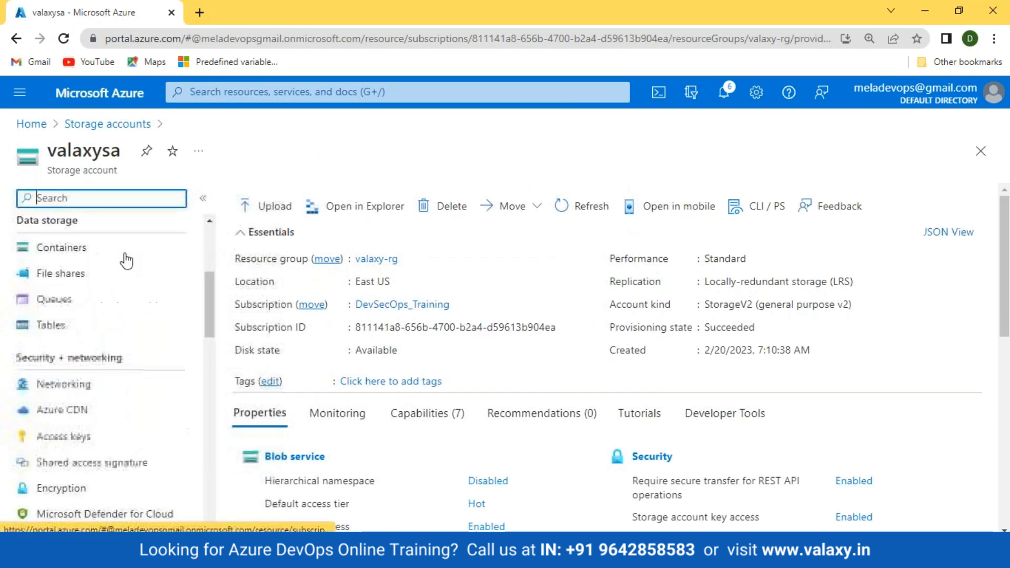
scroll(126, 260, down, 4)
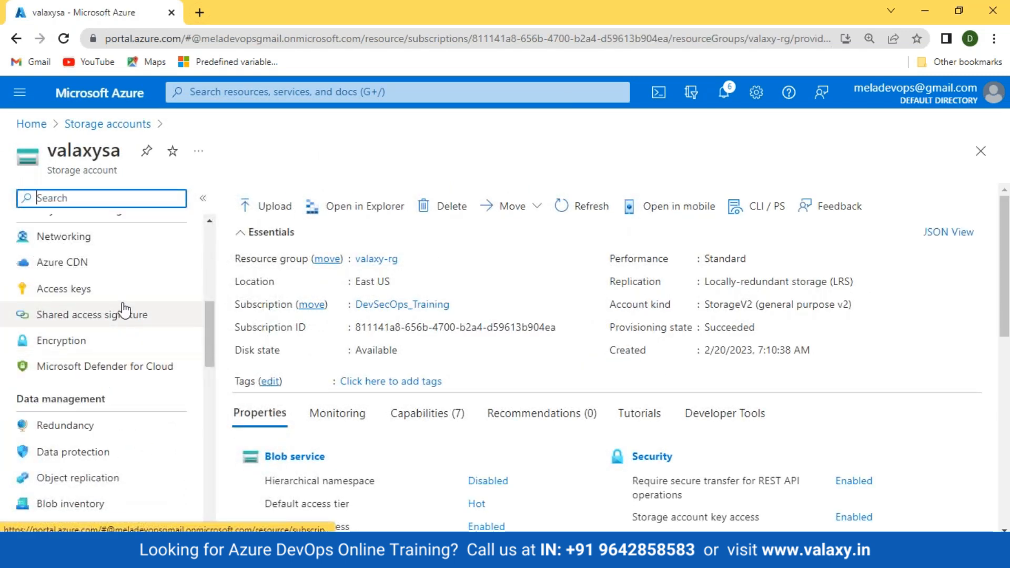
scroll(125, 310, down, 1)
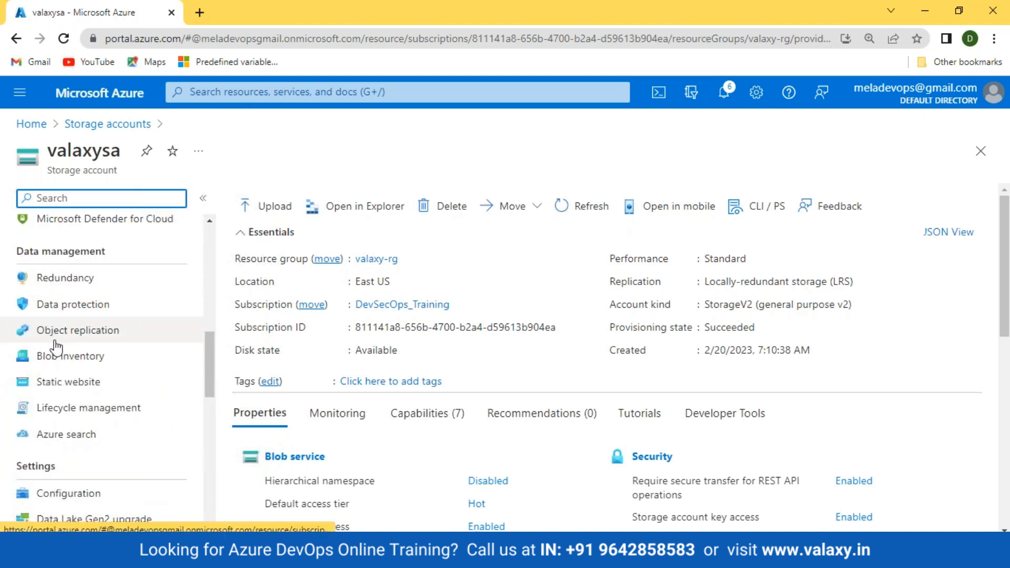
click(50, 284)
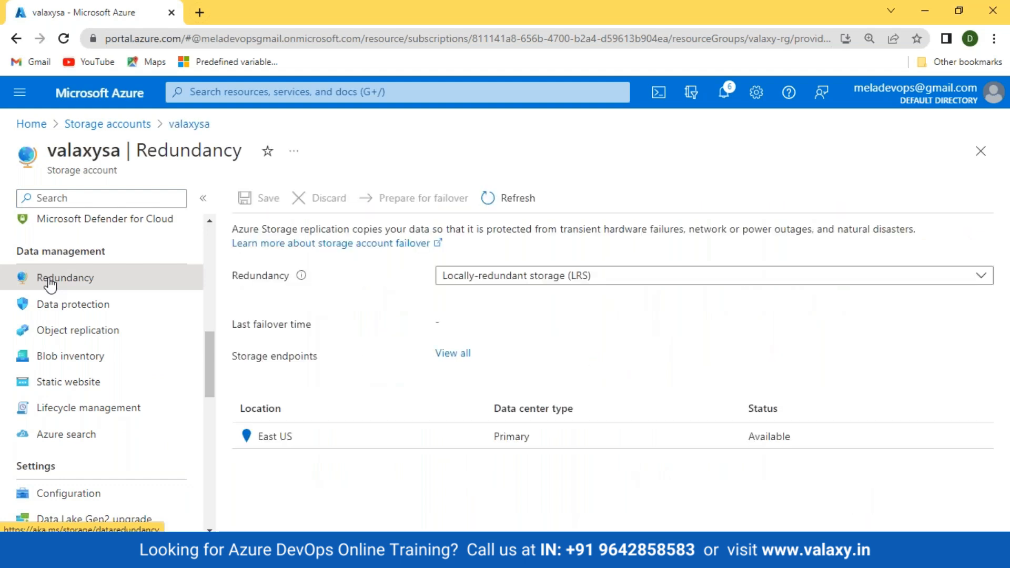
scroll(508, 317, down, 4)
scroll(508, 317, up, 4)
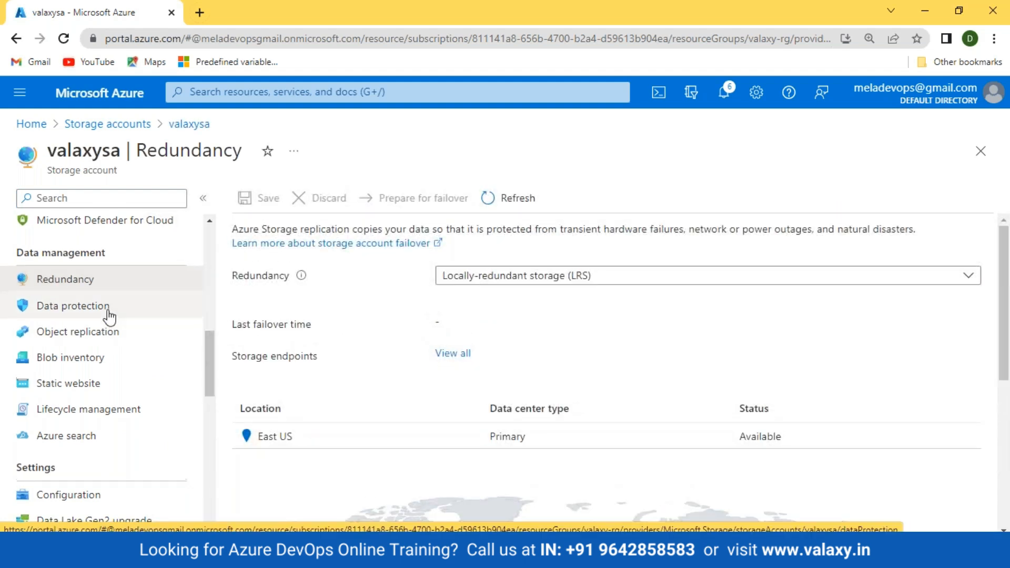
Enable versioning for blobs in the valaxysa data protection settings, reading its description first, and save the change.
scroll(109, 318, up, 3)
scroll(108, 314, down, 3)
click(126, 306)
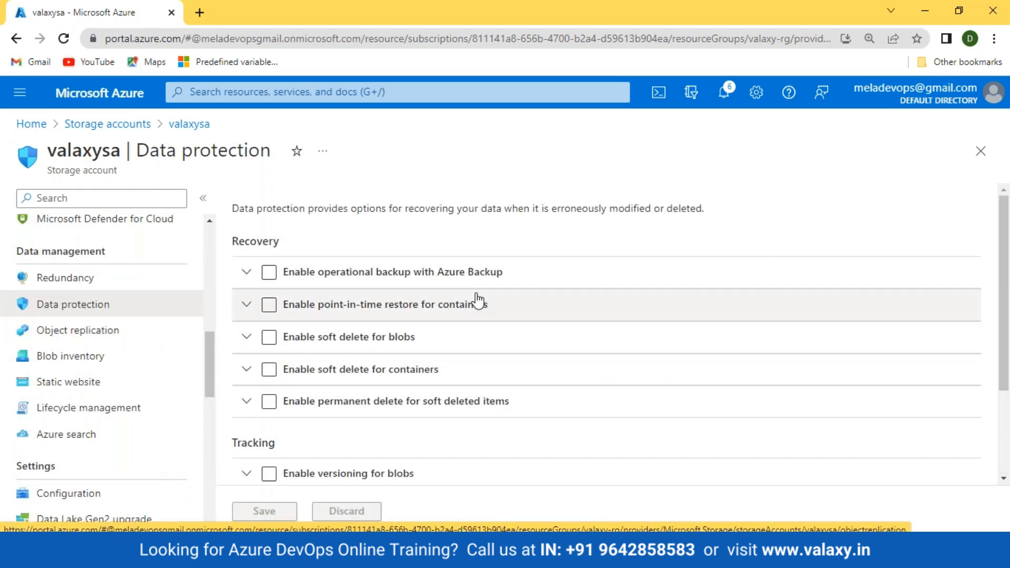
scroll(475, 300, down, 2)
click(403, 347)
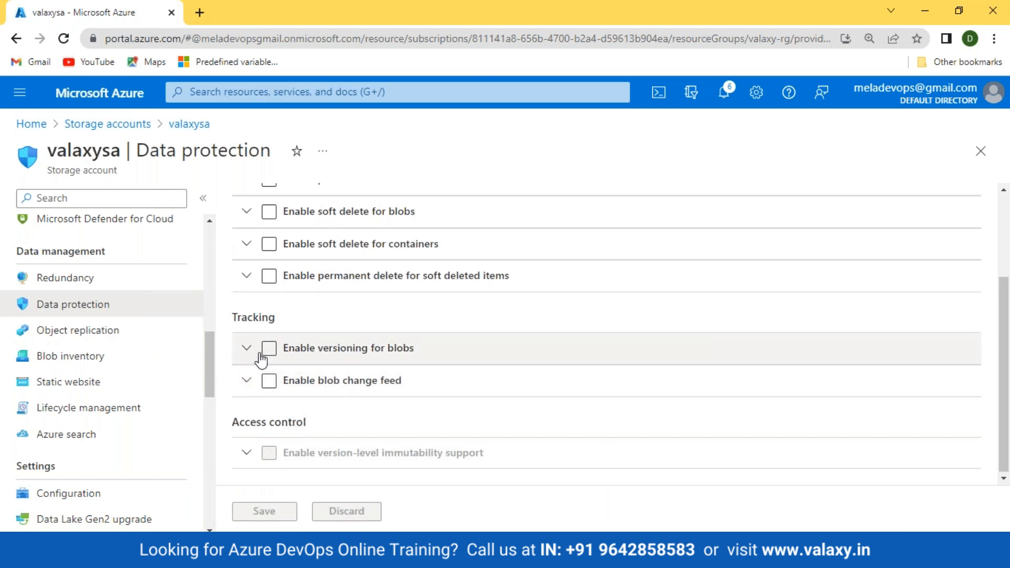
drag(232, 318, 286, 322)
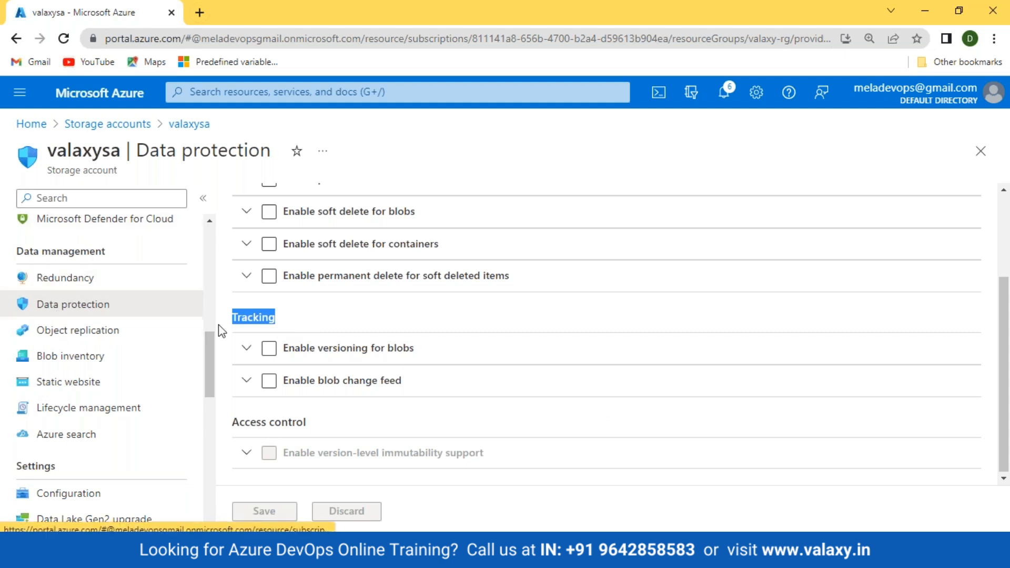
click(247, 350)
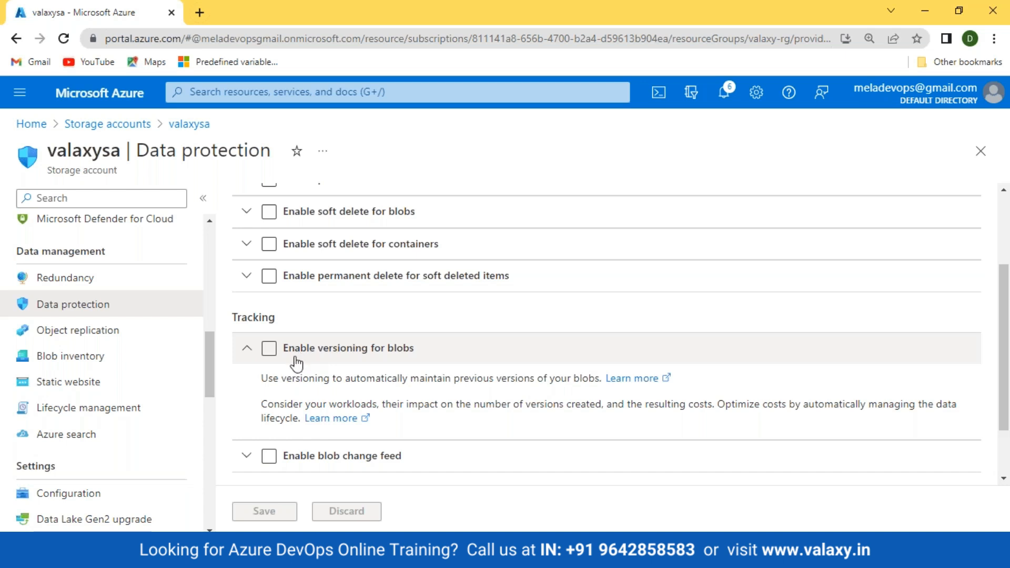
click(269, 350)
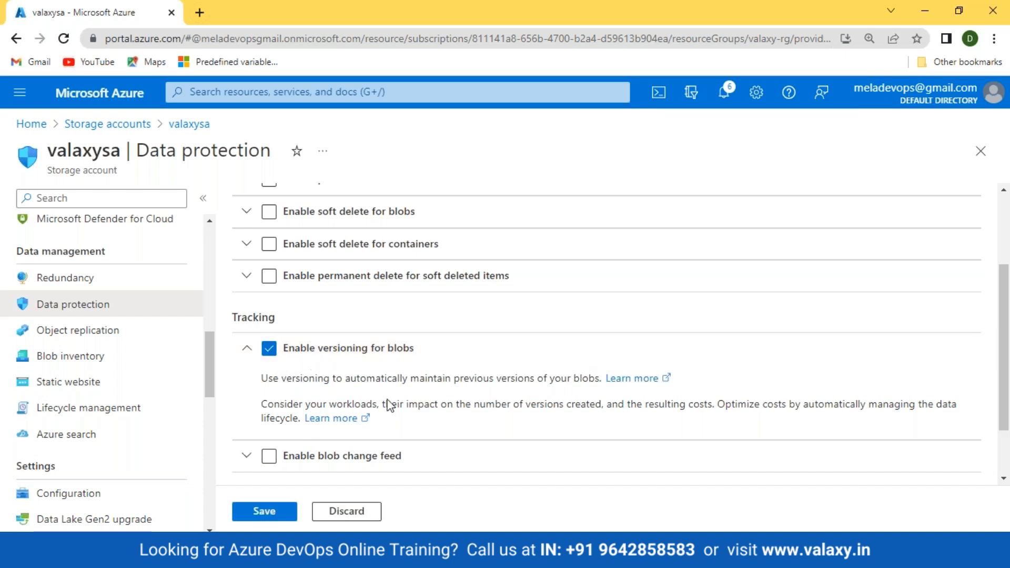
click(258, 513)
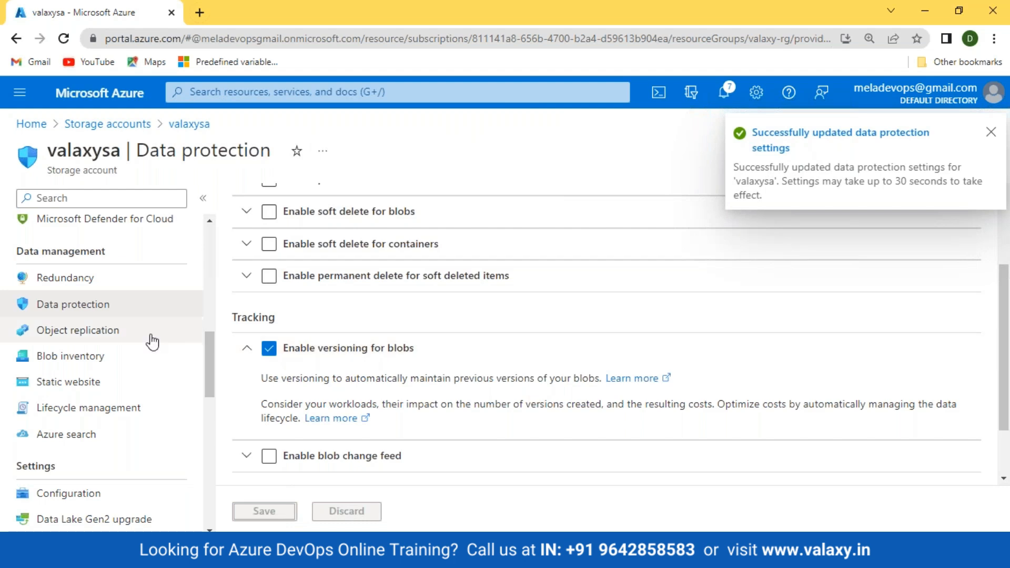
Reload the storage accounts list and reopen the Notes.txt blob in valaxysa's valaxy-blob container.
scroll(153, 342, up, 10)
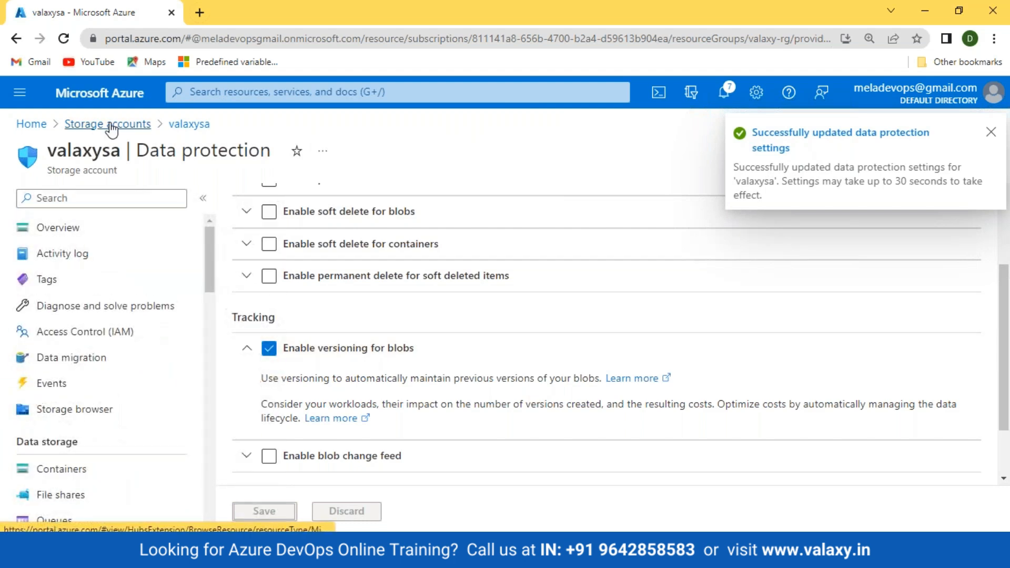
click(107, 124)
click(72, 42)
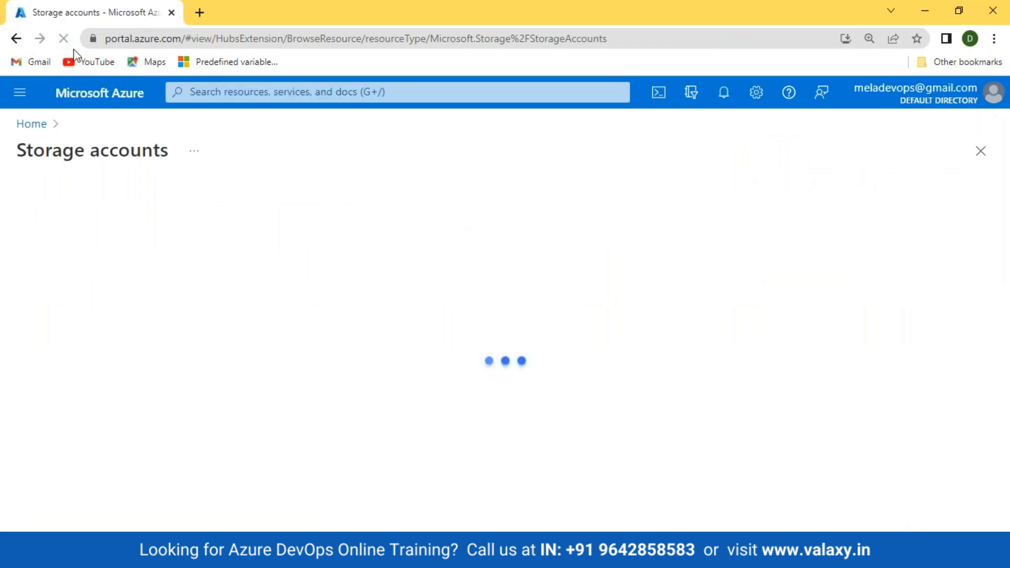
click(67, 330)
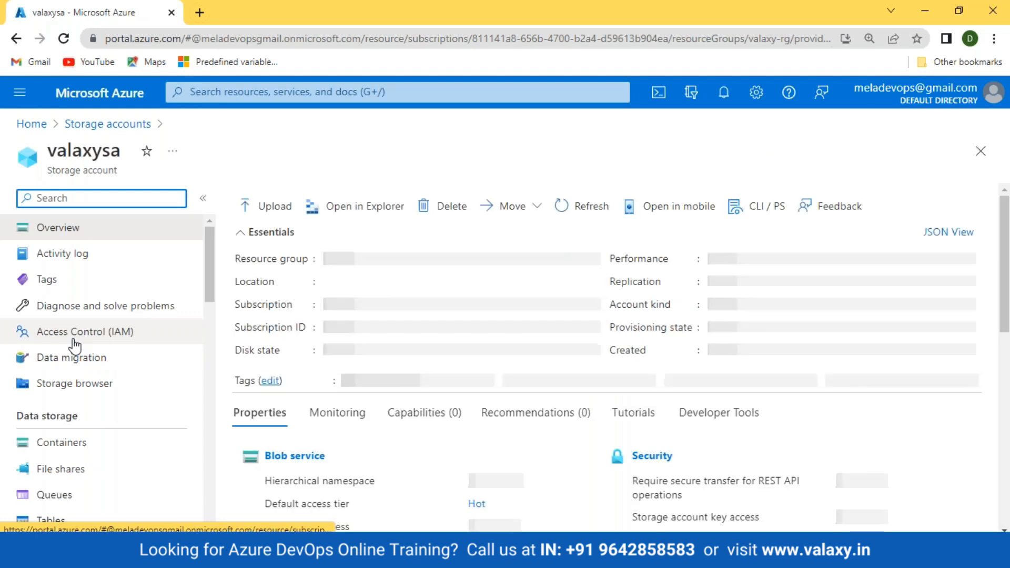
scroll(70, 341, down, 3)
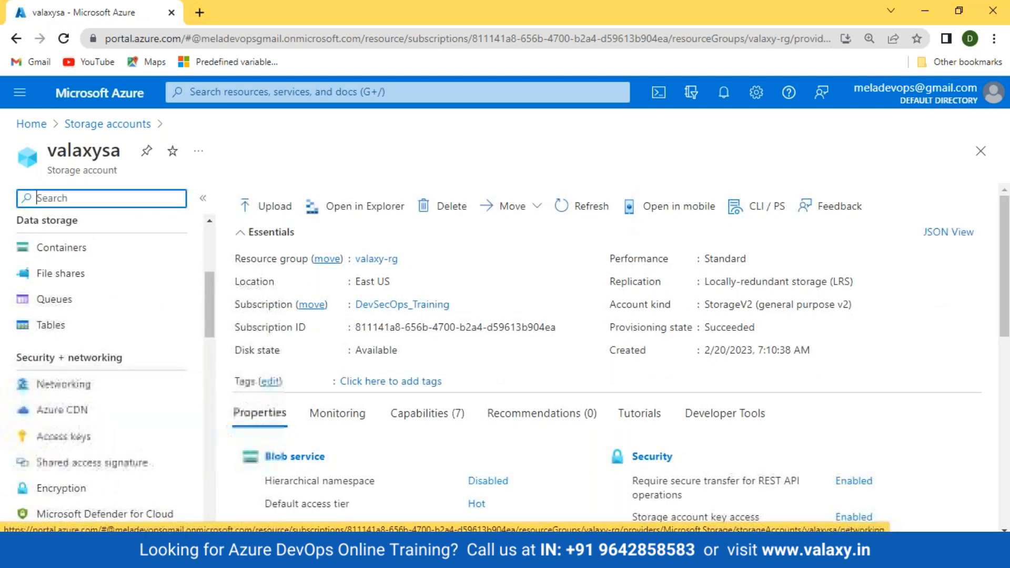
scroll(62, 421, up, 3)
click(62, 400)
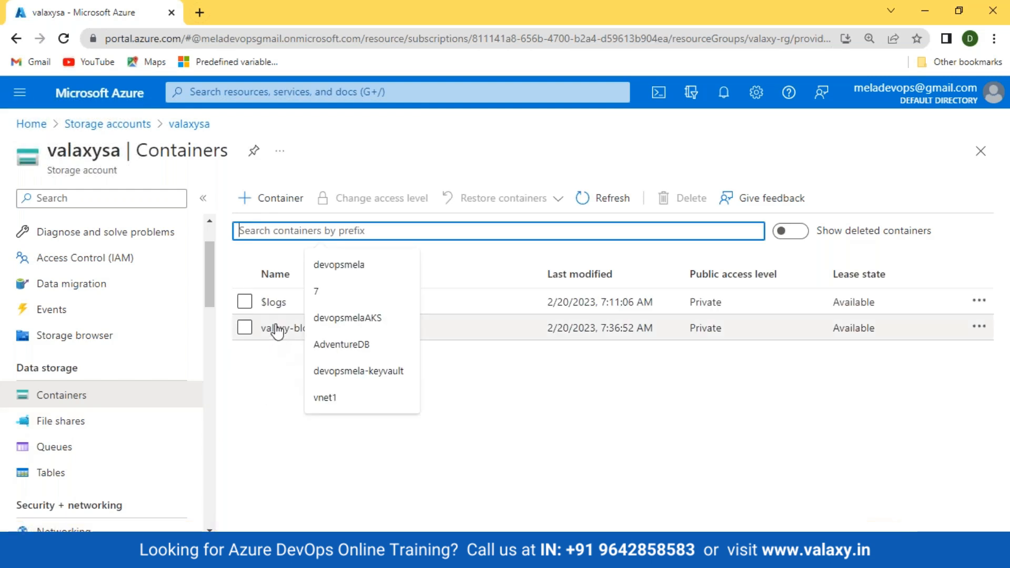
click(275, 330)
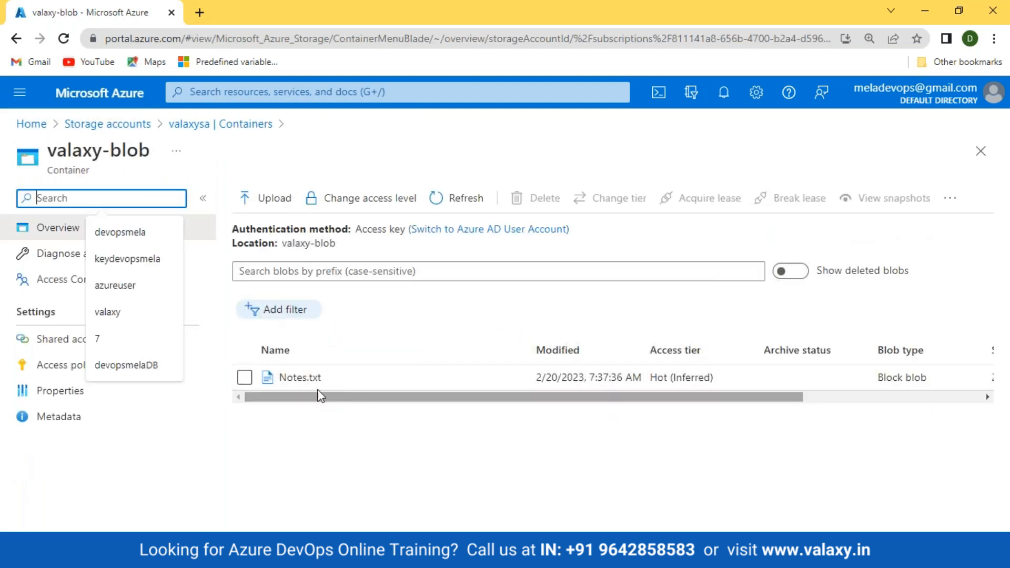
click(295, 377)
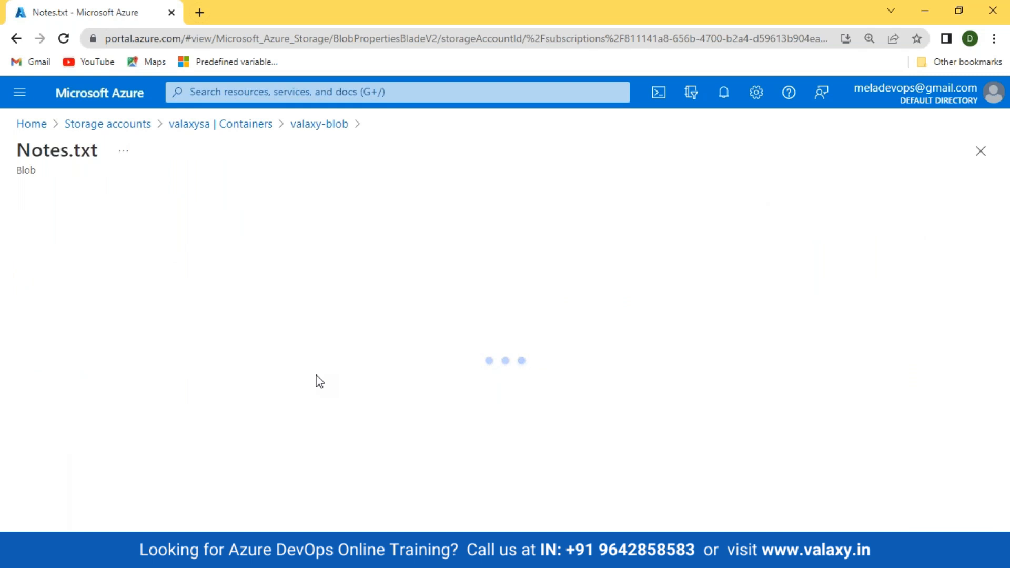
Add the line "git status" below "git log" in the editable content of the Notes.txt blob.
click(236, 238)
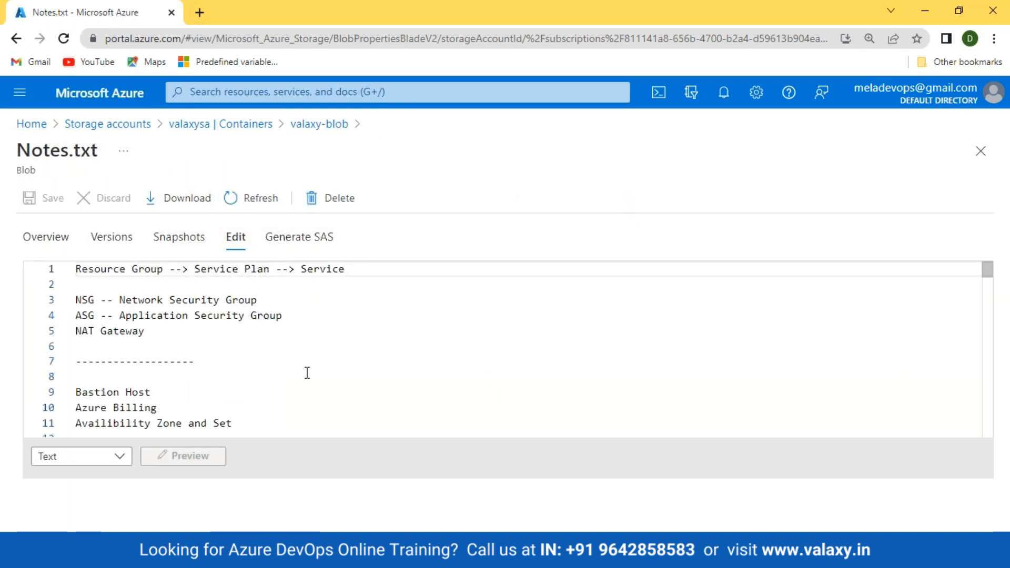
scroll(305, 368, down, 20)
scroll(296, 349, down, 13)
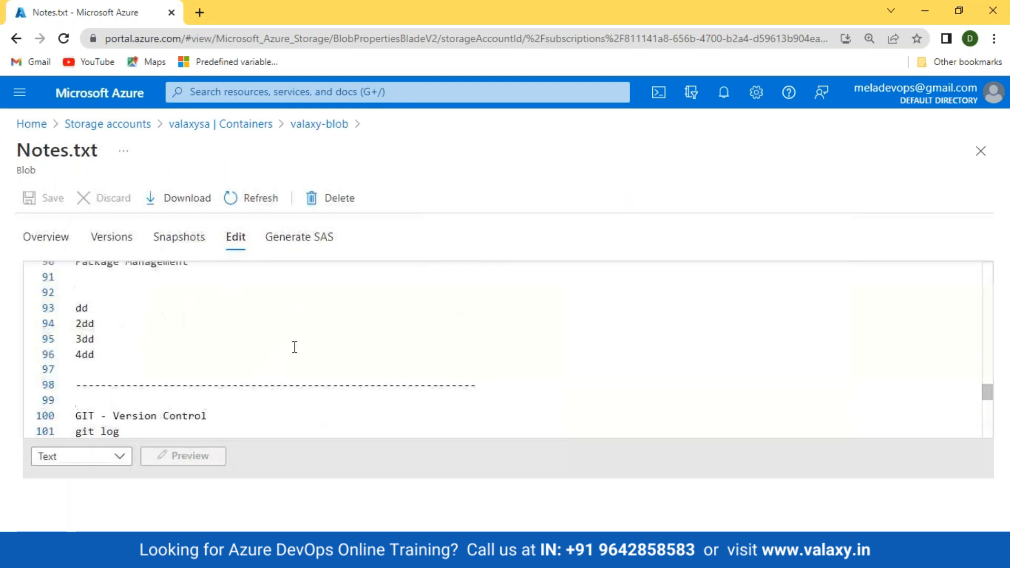
scroll(293, 344, up, 3)
click(142, 309)
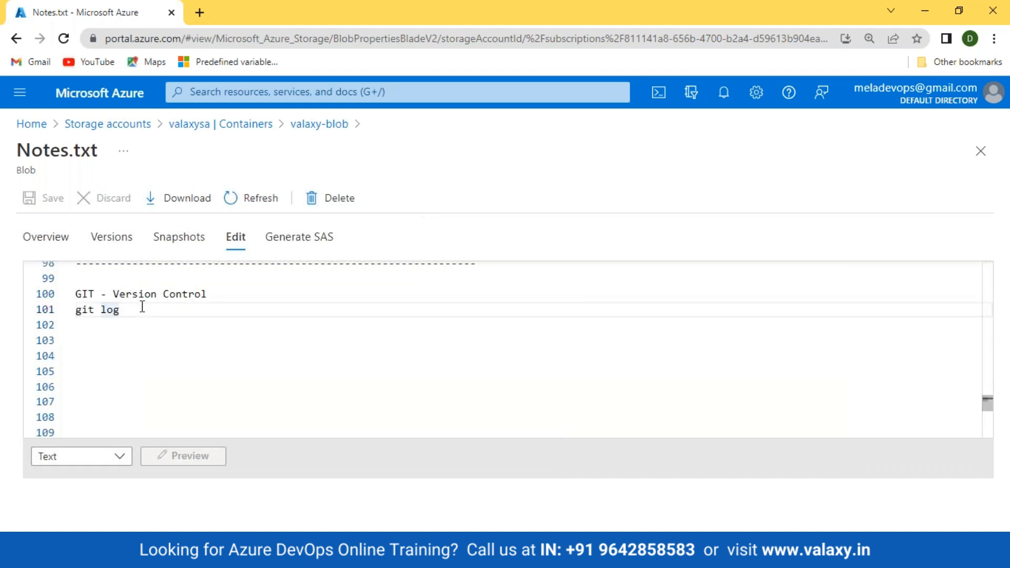
key(Return)
text(git status)
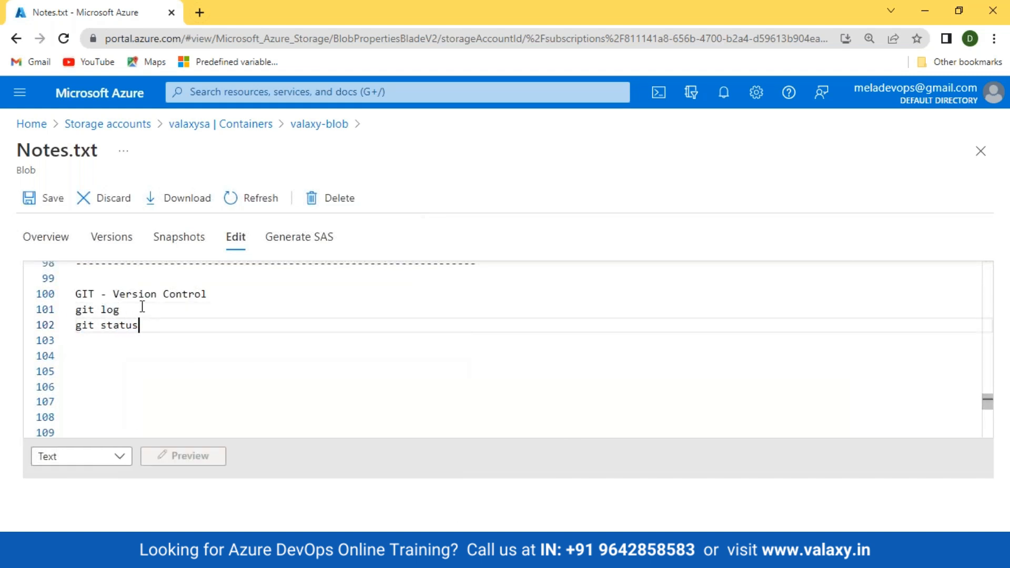
key(Return)
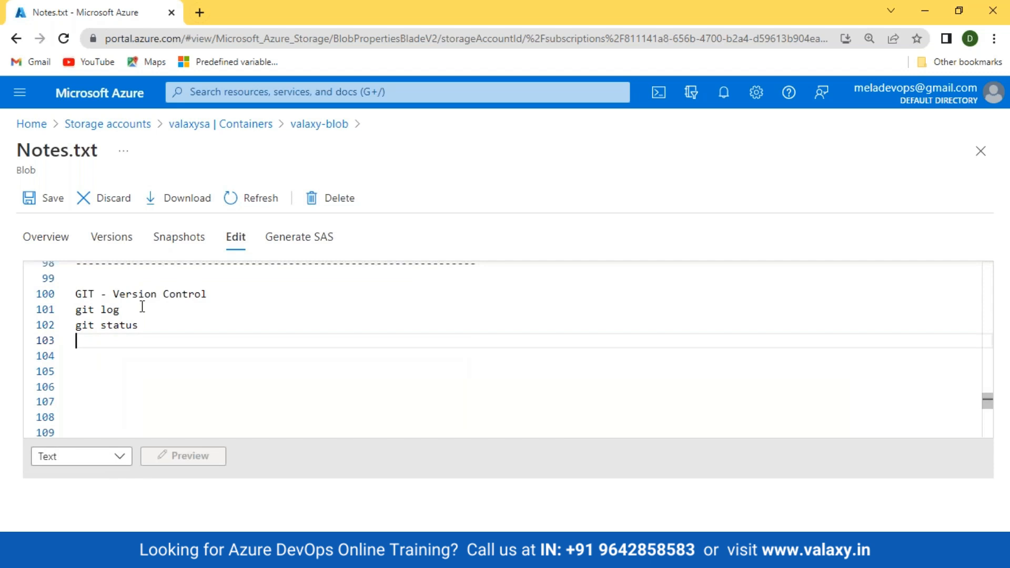
Save the edited Notes.txt blob and reopen it from the valaxy-blob container.
click(38, 197)
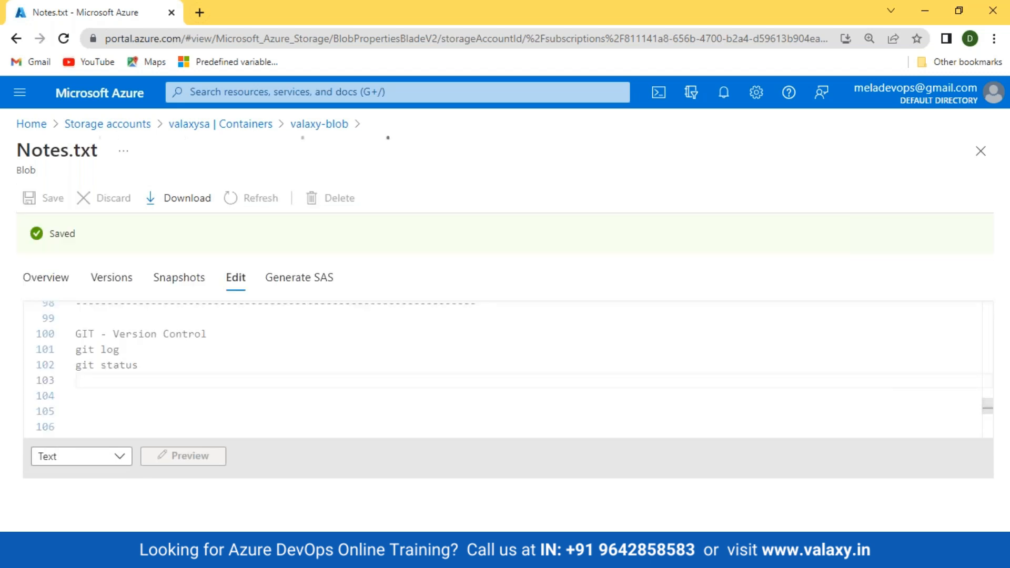
click(210, 127)
click(290, 329)
click(289, 376)
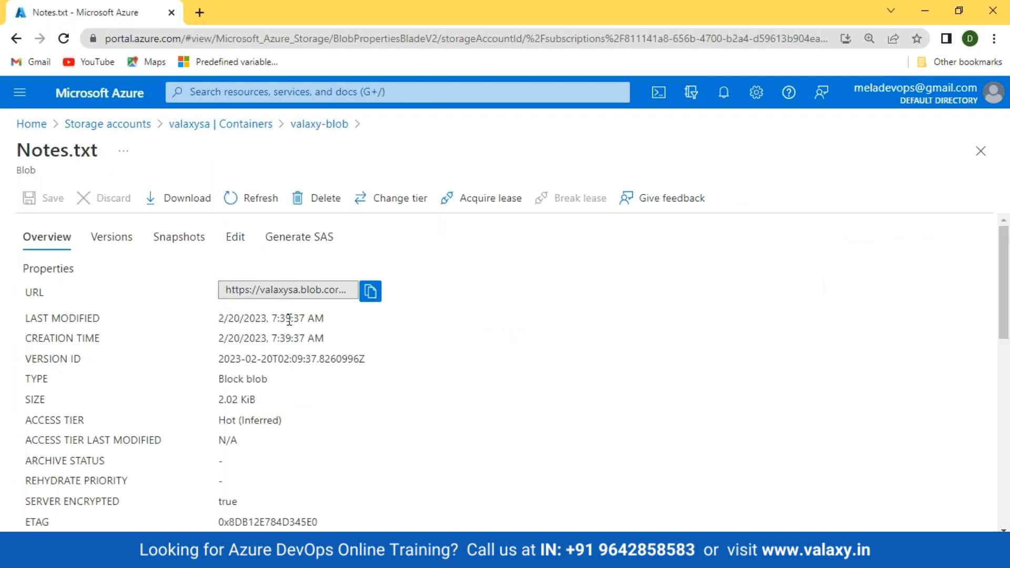
Examine the previous version of Notes.txt in its version list and compare it with the blob's current properties.
click(117, 240)
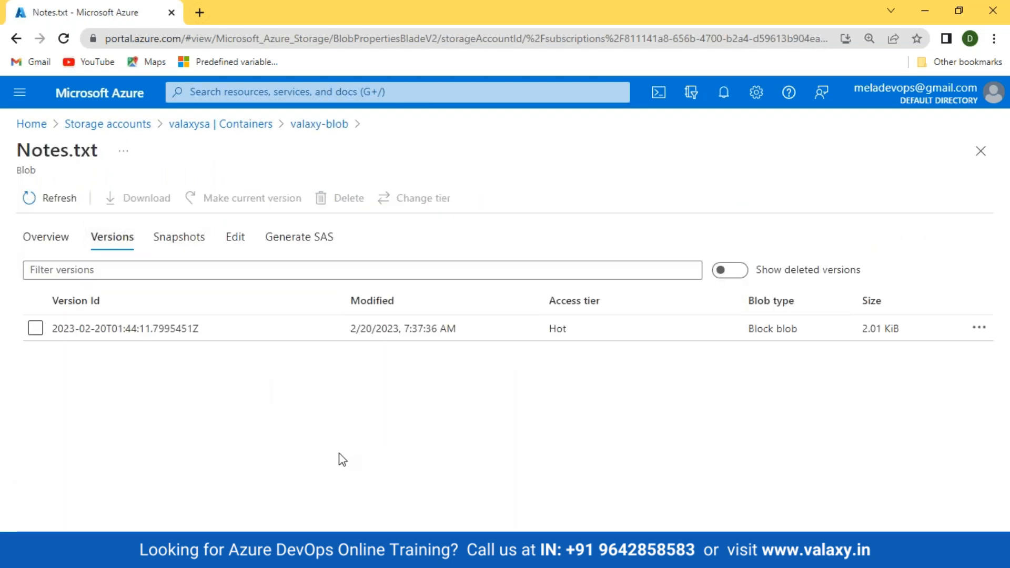
click(35, 329)
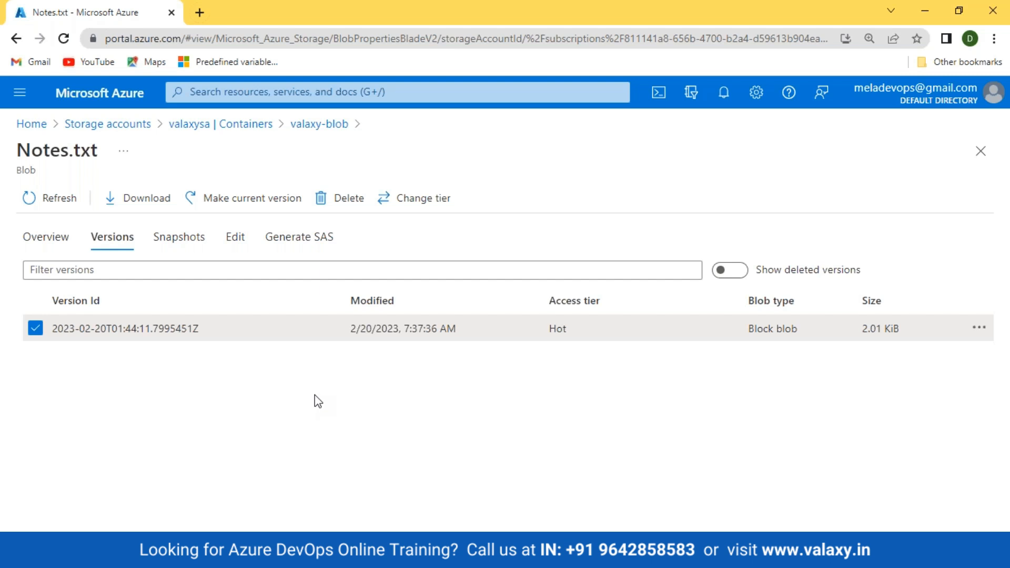
click(48, 238)
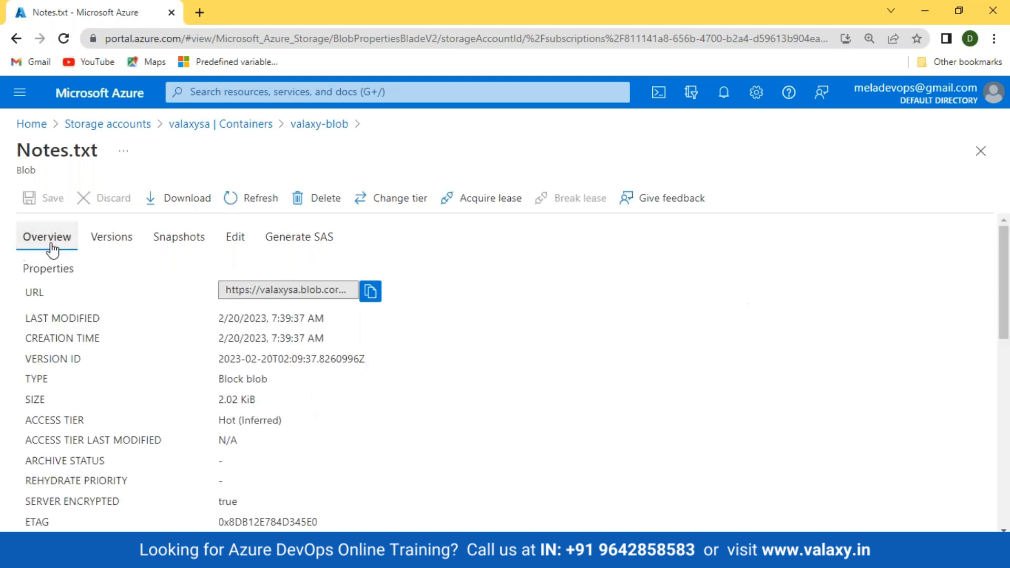
Add the line "git cherry-pick" below "git status" in Notes.txt and save the blob.
click(235, 238)
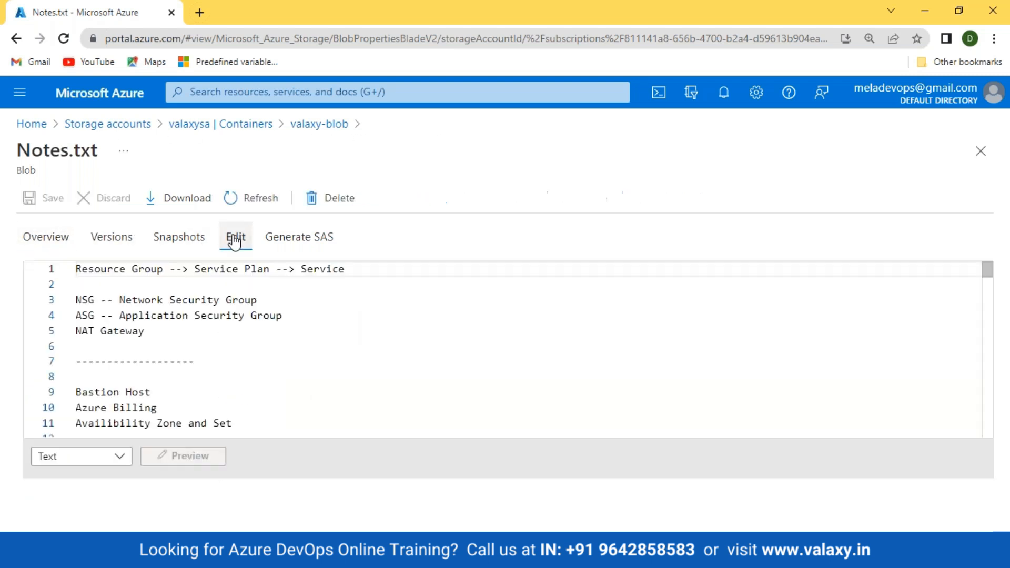
scroll(244, 386, down, 20)
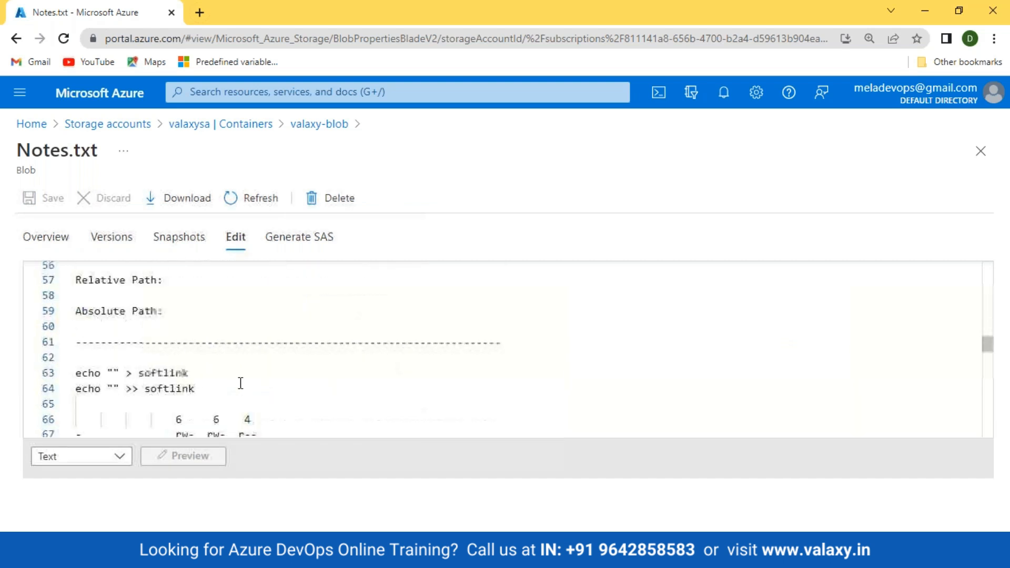
scroll(229, 380, down, 5)
scroll(228, 381, up, 2)
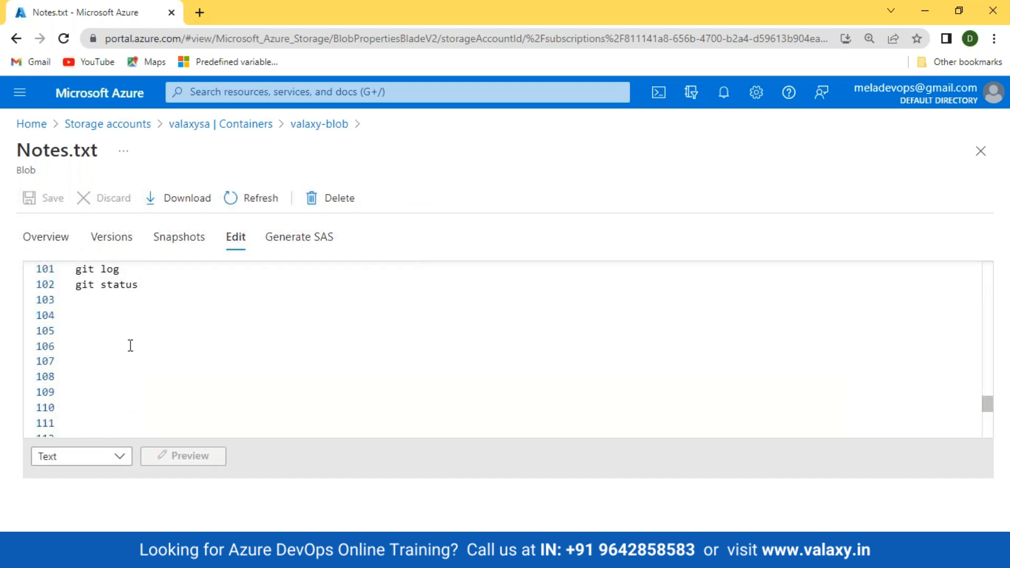
click(82, 304)
text(git cherry)
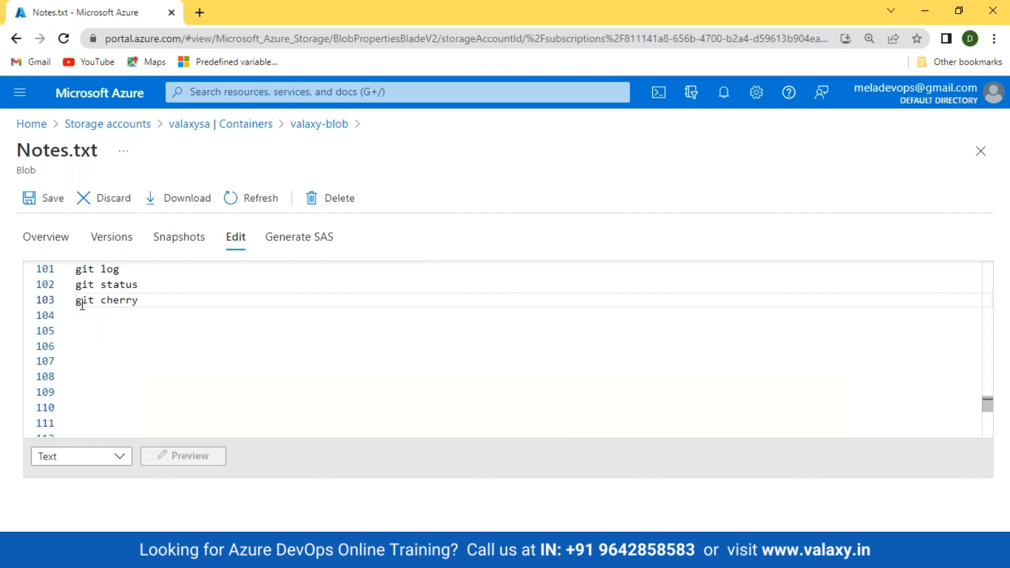
text(-pick)
key(Return)
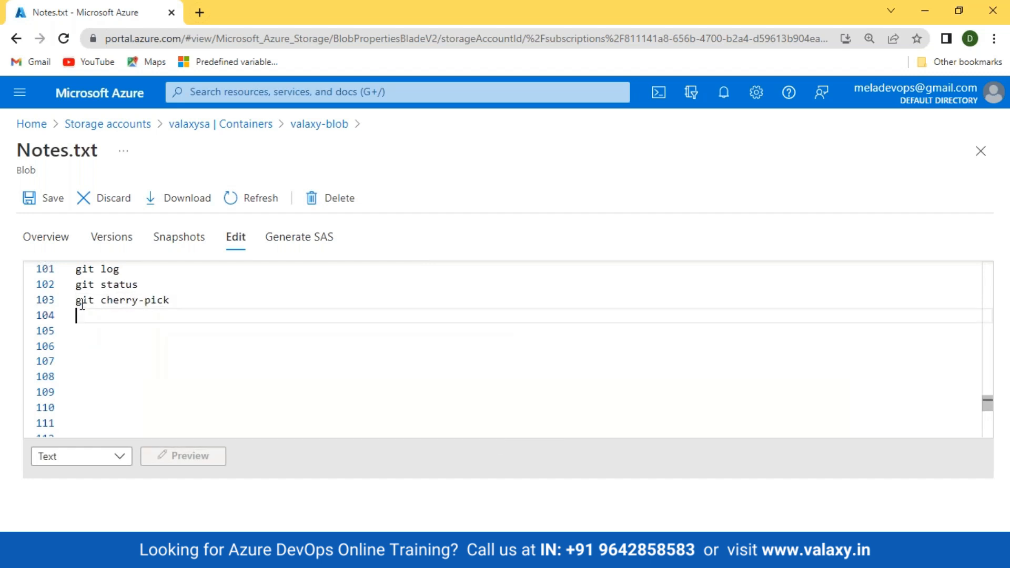
click(50, 200)
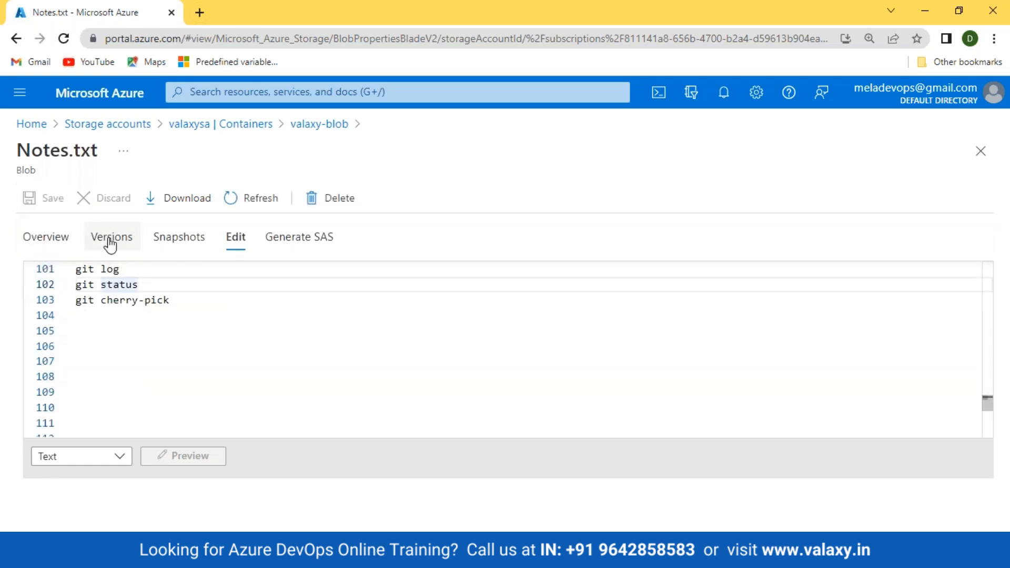
Check the version list of Notes.txt and delete the blob, leaving its snapshots out of the deletion.
click(110, 242)
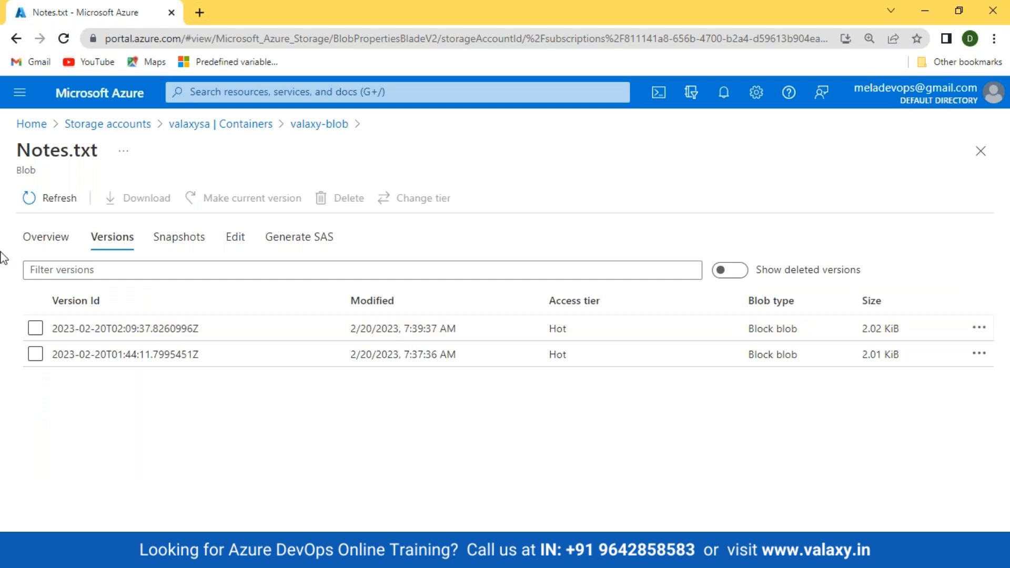
click(46, 245)
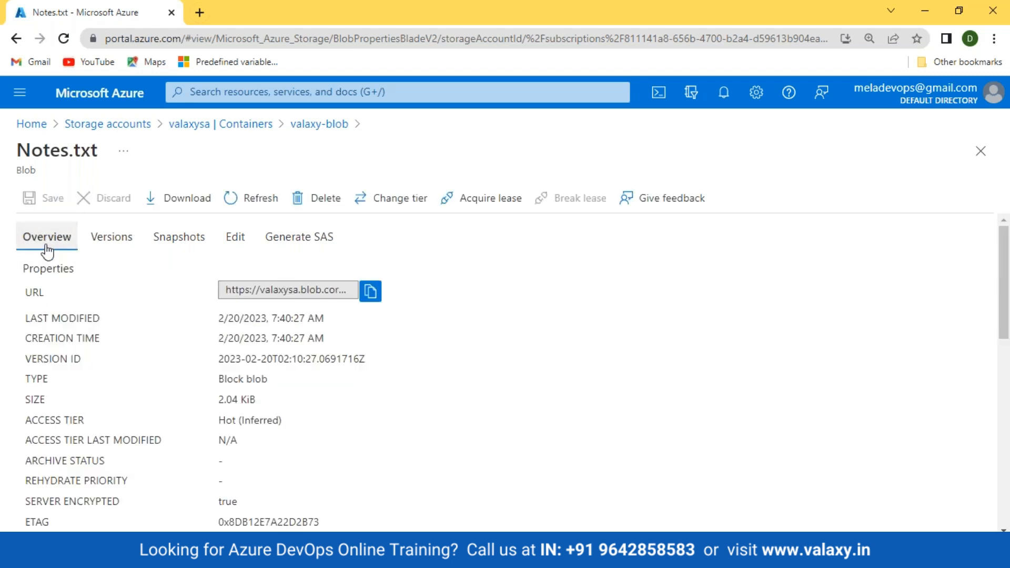
click(328, 198)
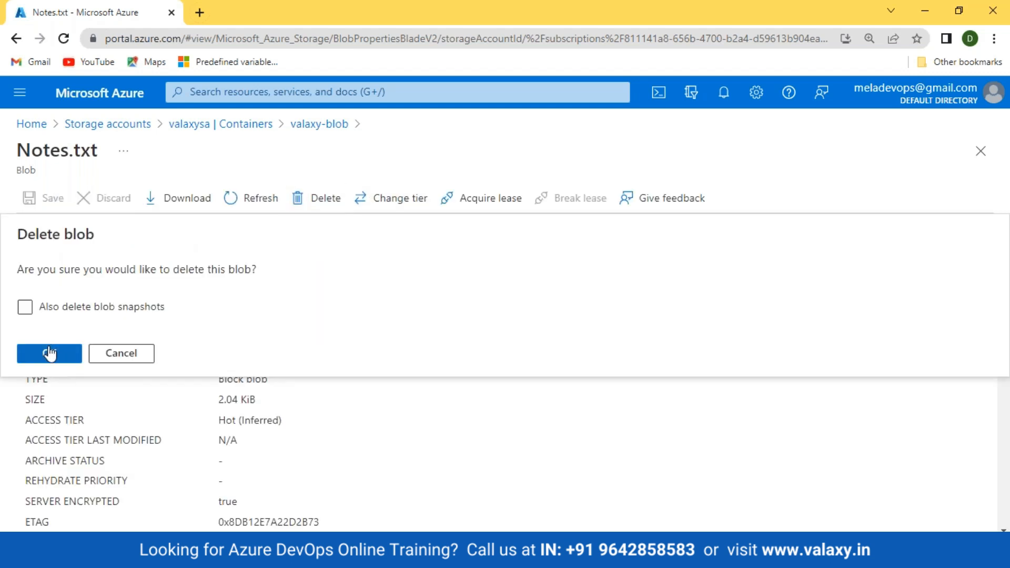
click(50, 353)
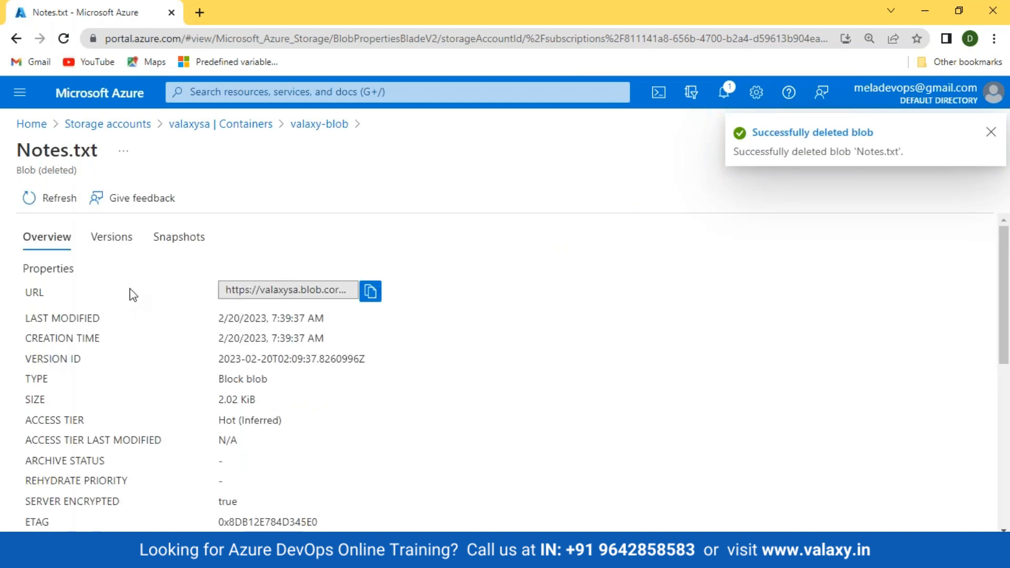
Restore the deleted Notes.txt by making its oldest version, 2023-02-20T01:44:11.7995451Z, the current version.
click(115, 246)
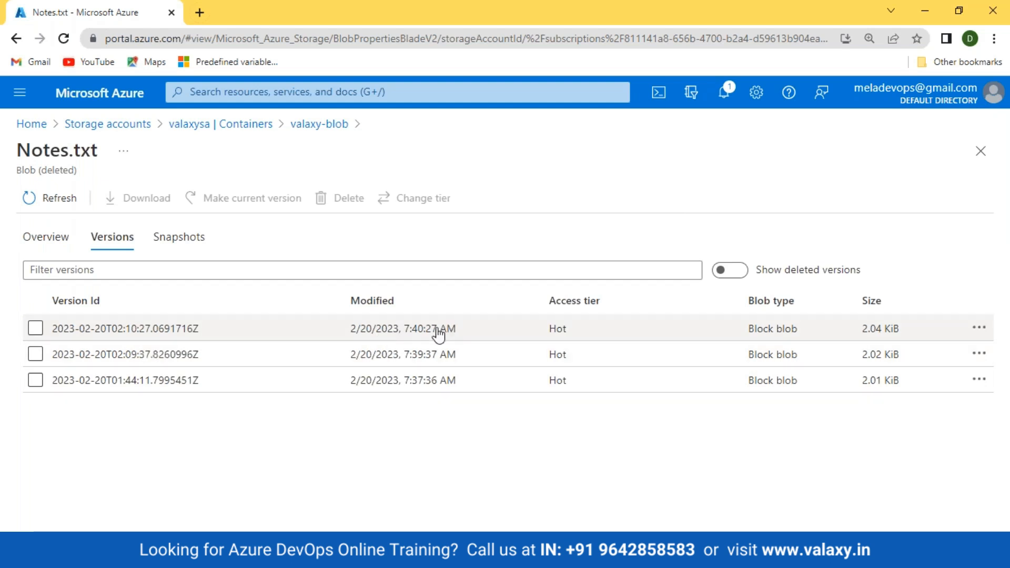
click(35, 381)
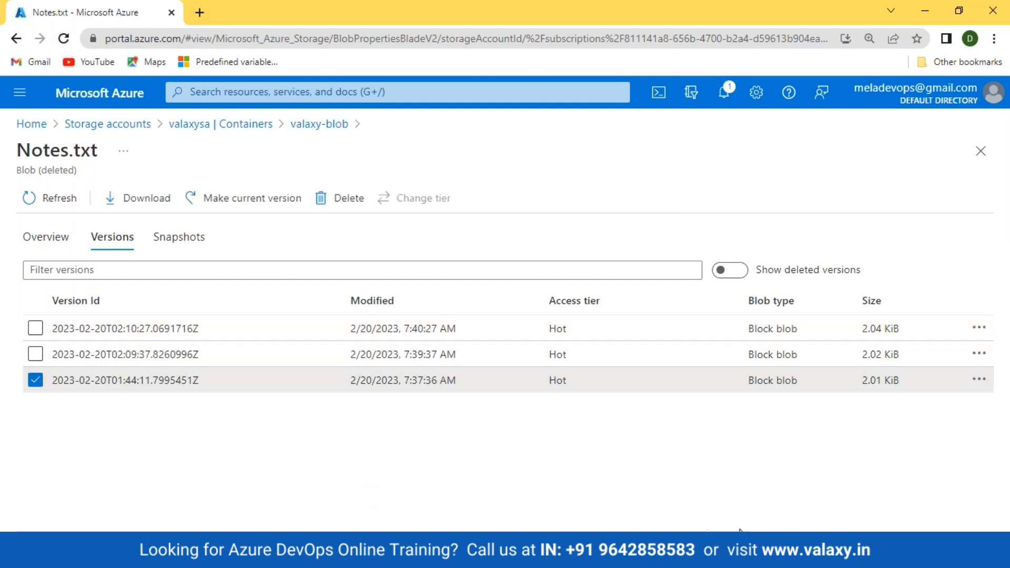
click(978, 381)
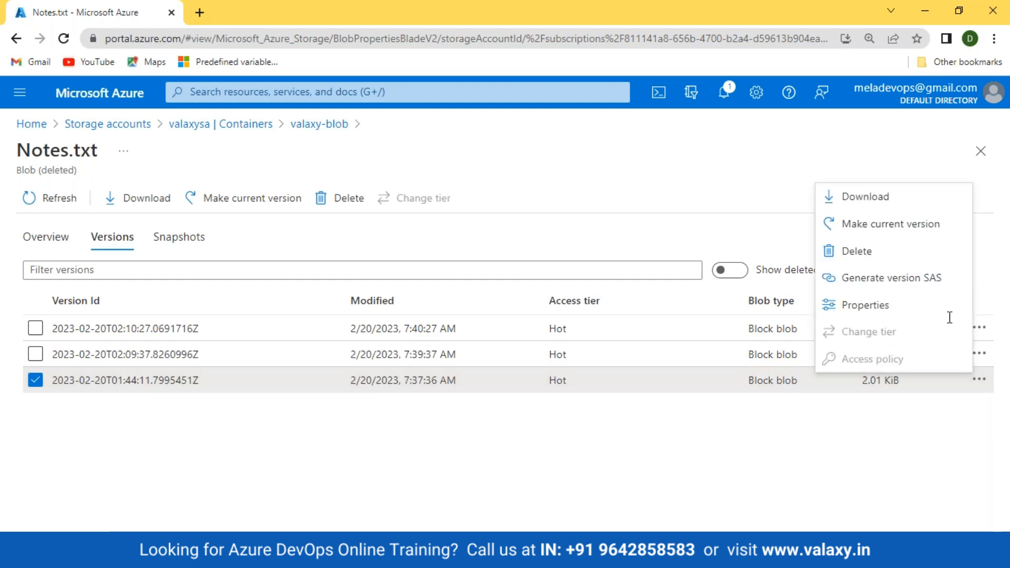
click(899, 224)
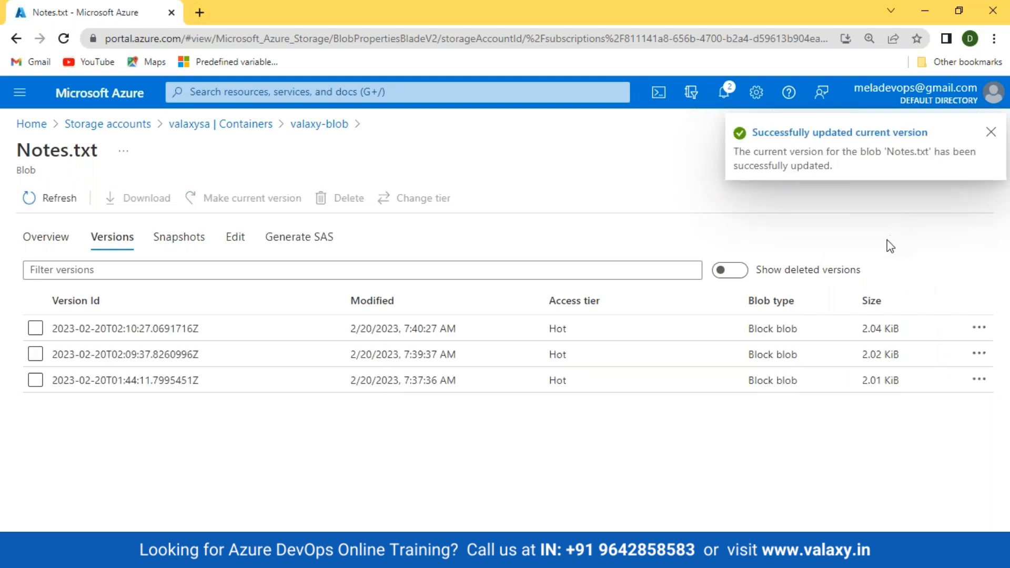
Examine the restored Notes.txt's properties and the GIT - Version Control section near the end of its text.
click(42, 236)
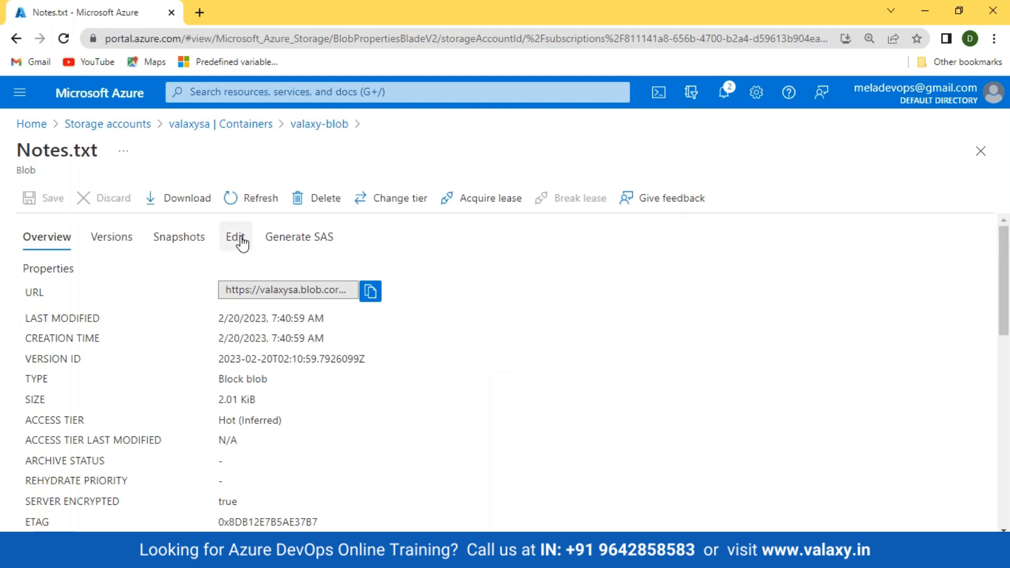
click(235, 237)
scroll(258, 378, down, 7)
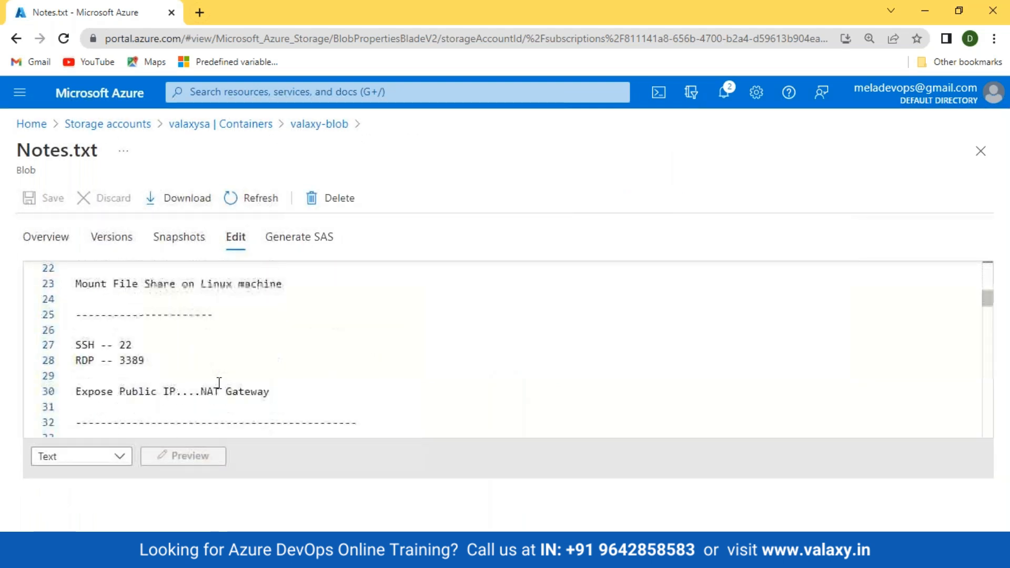
scroll(219, 383, down, 20)
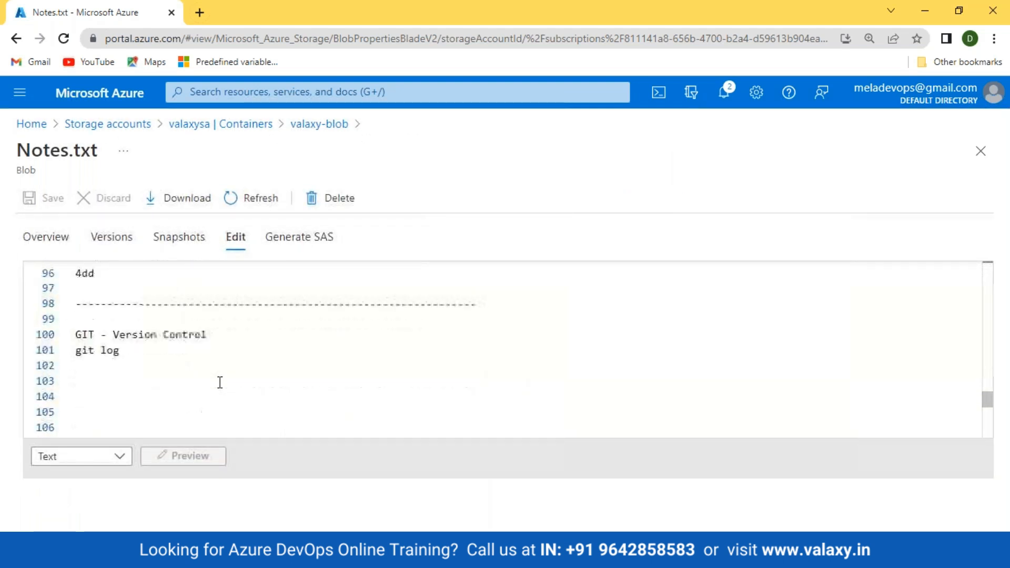
scroll(220, 383, down, 1)
scroll(219, 384, up, 1)
drag(133, 365, 57, 339)
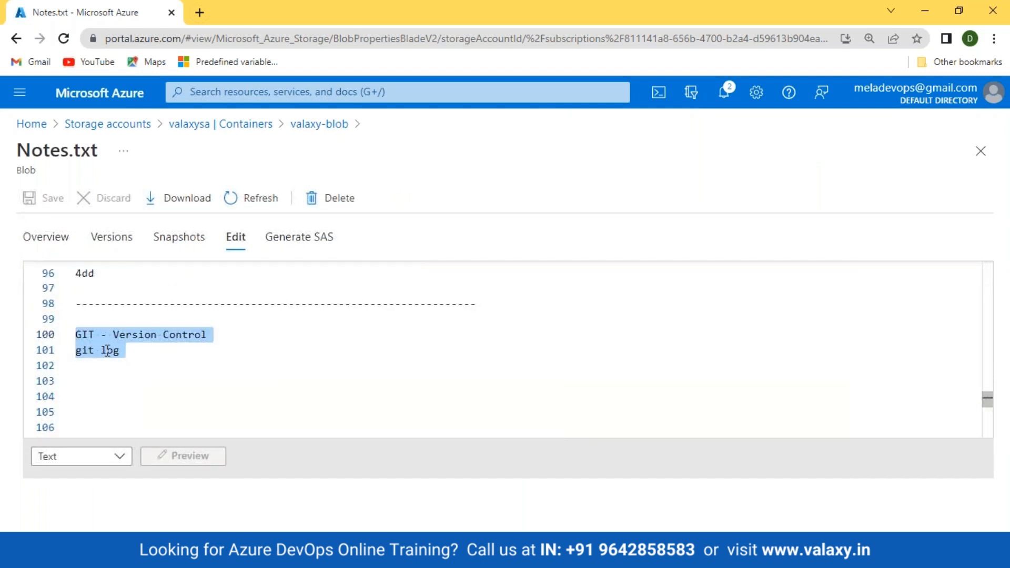
Make version 2023-02-20T02:09:37.8260996Z the current version of Notes.txt.
click(111, 237)
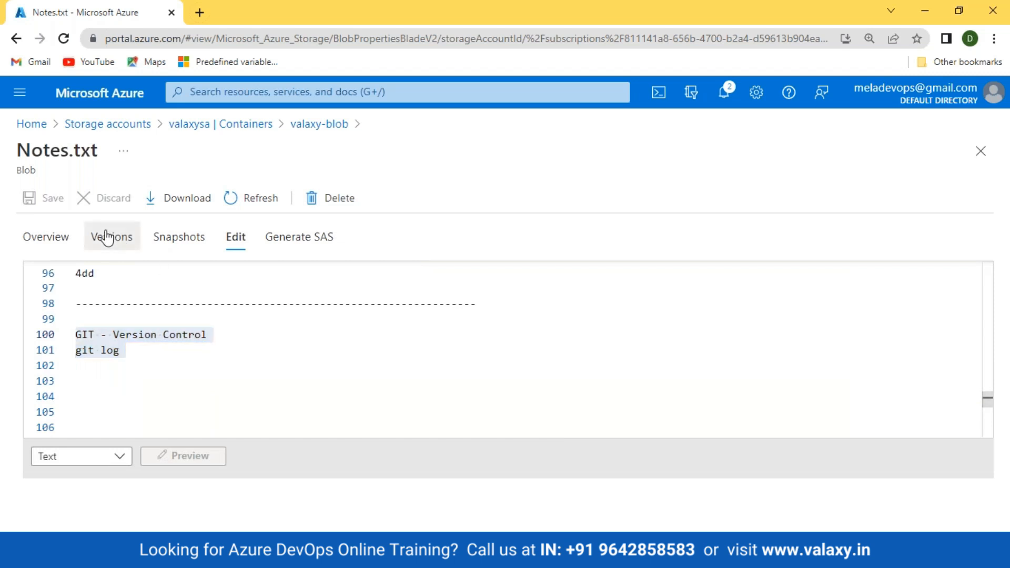
click(978, 354)
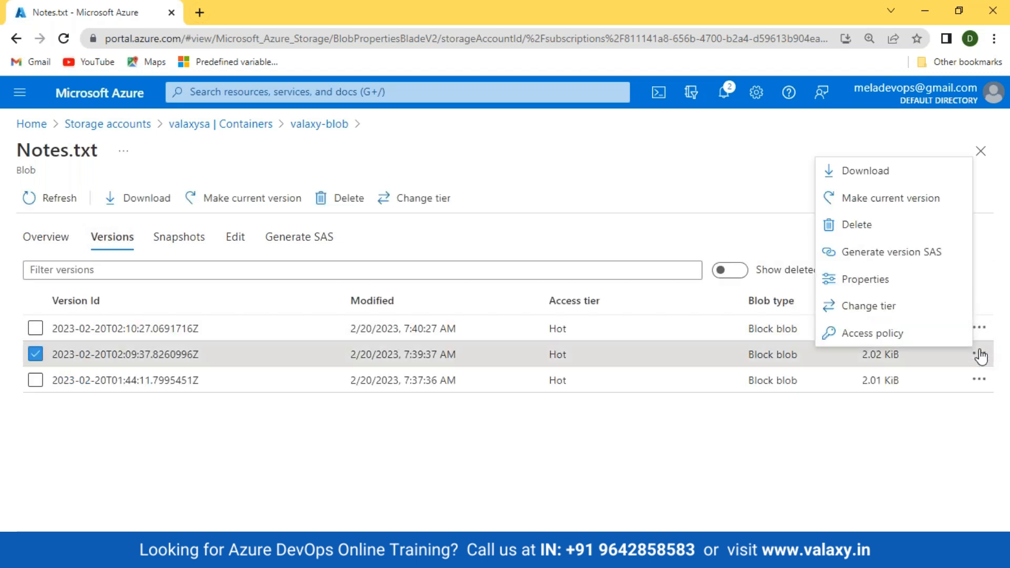
click(895, 199)
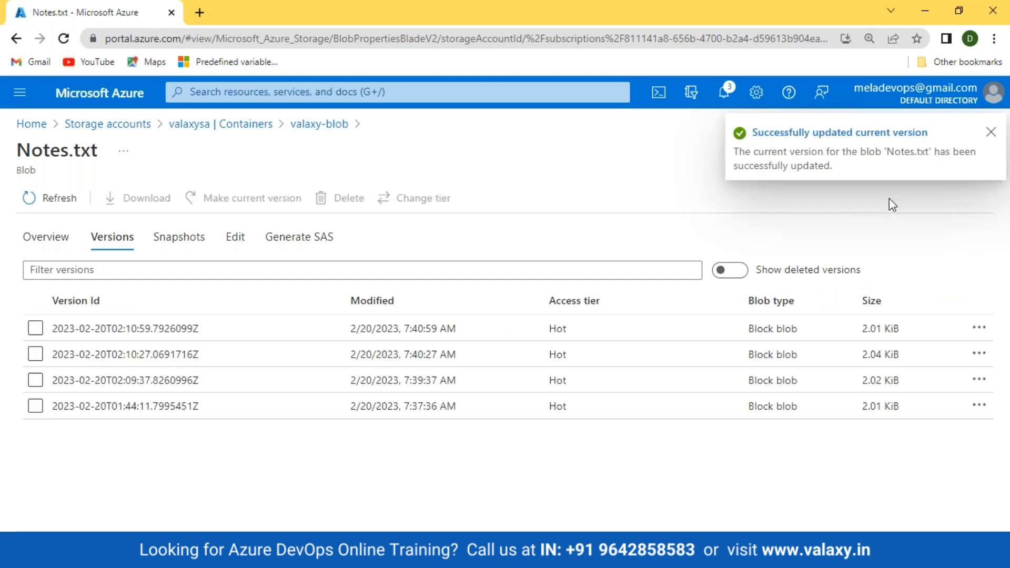
Check the GIT - Version Control lines of the newly current Notes.txt and review the blob's overview properties.
click(229, 240)
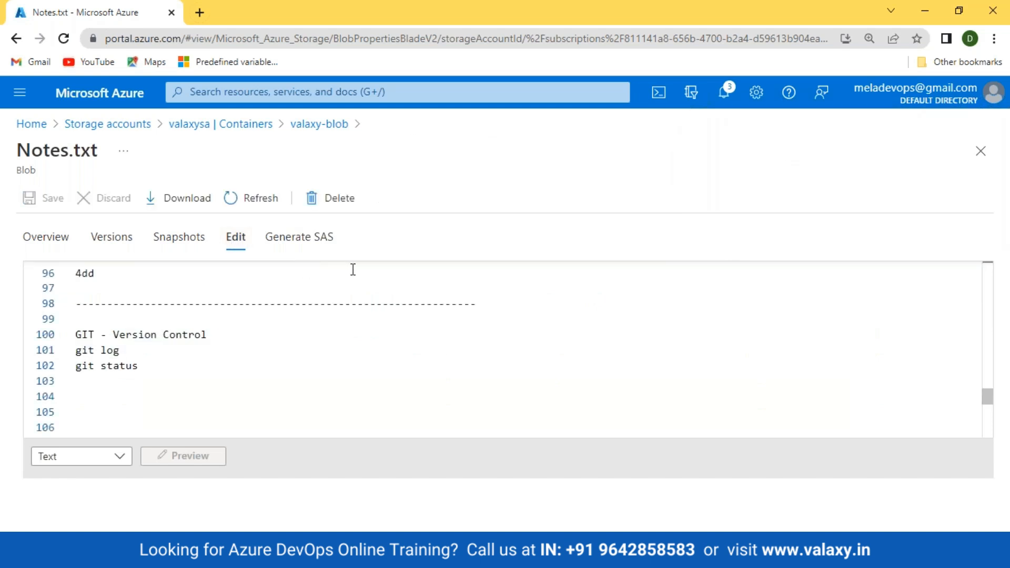
drag(145, 368, 21, 336)
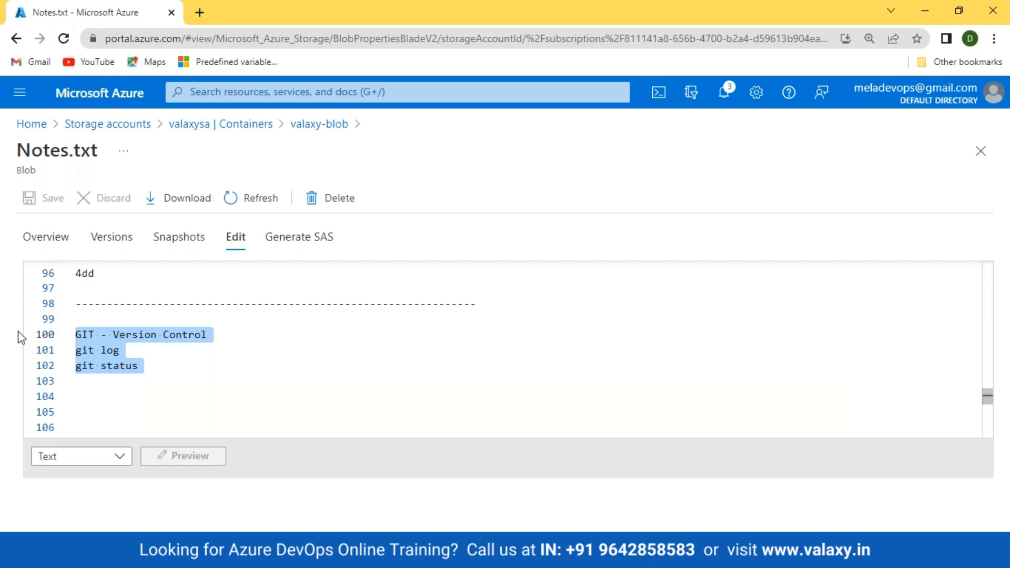
click(36, 235)
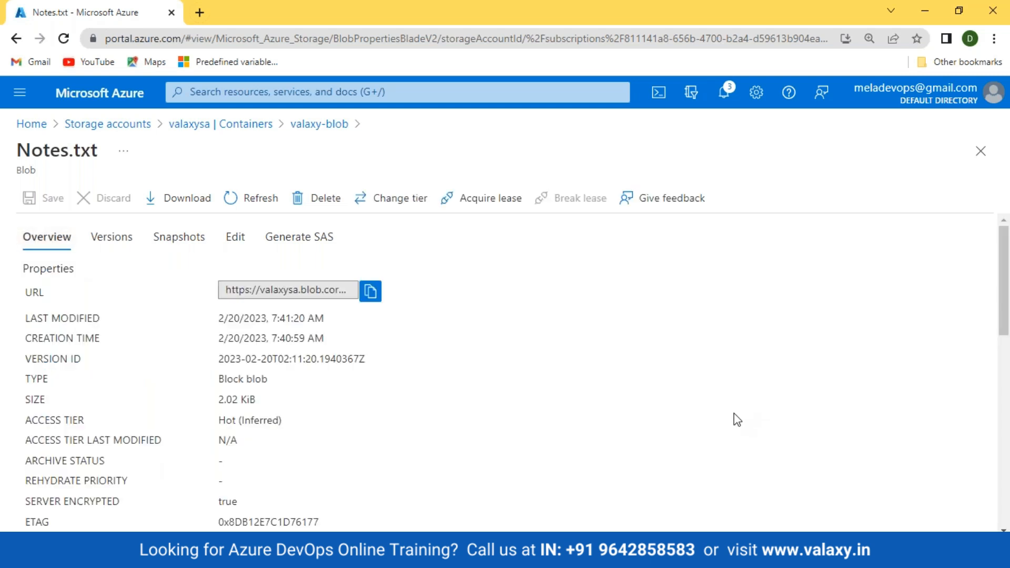
scroll(732, 420, down, 1)
scroll(733, 422, up, 1)
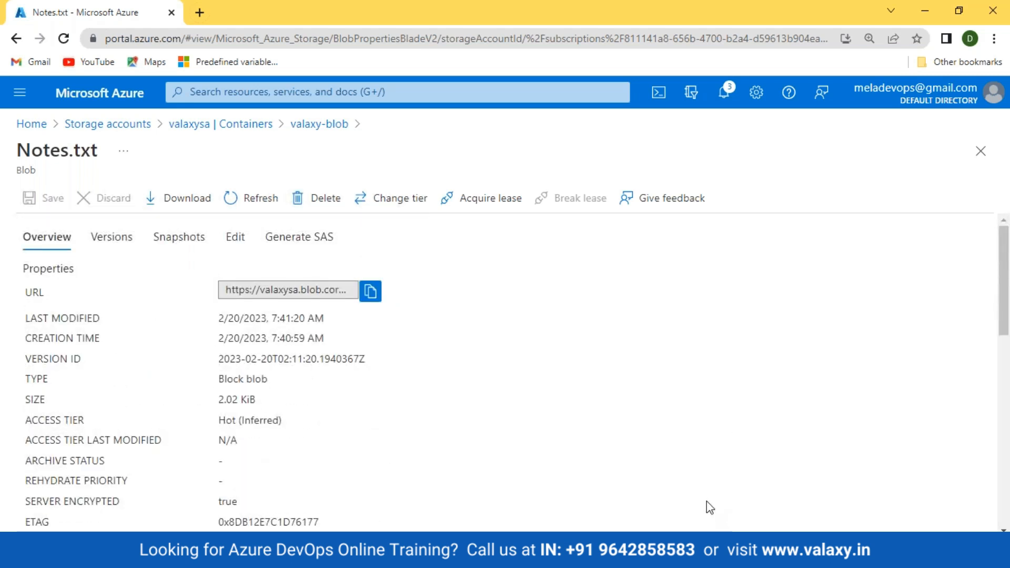
Create a snapshot of Notes.txt and select it to check its modified date and size.
click(168, 248)
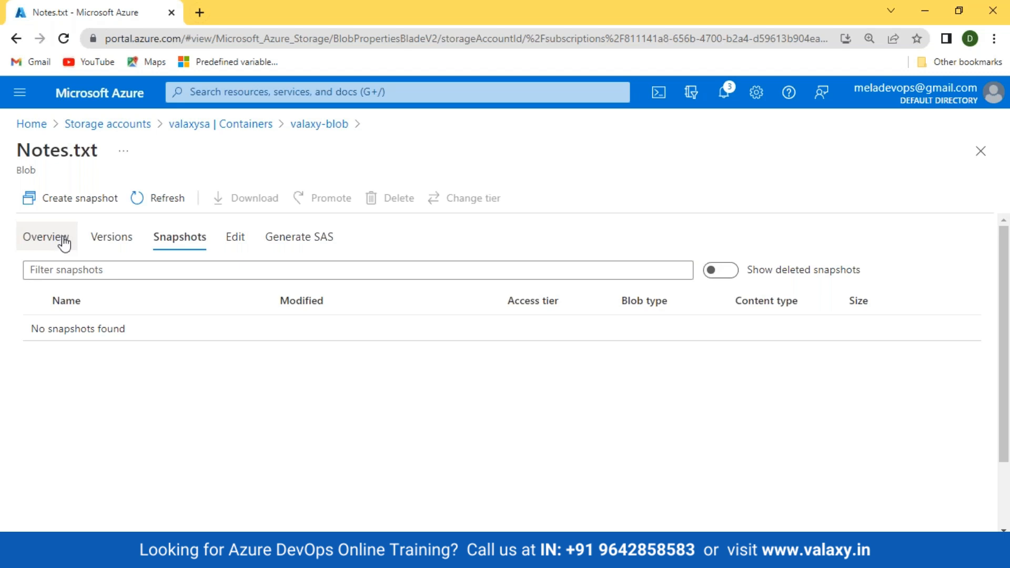
click(74, 200)
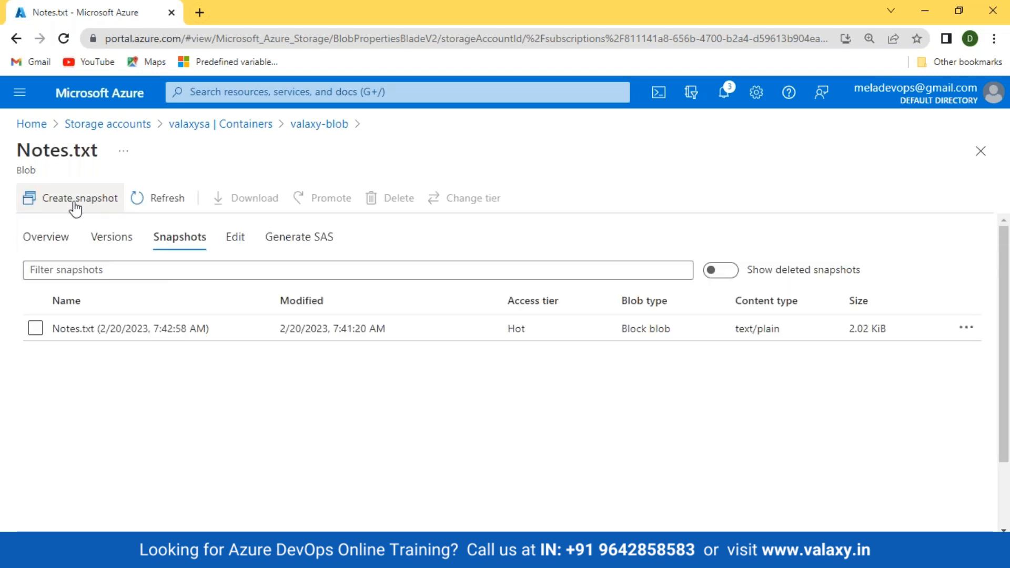
click(35, 328)
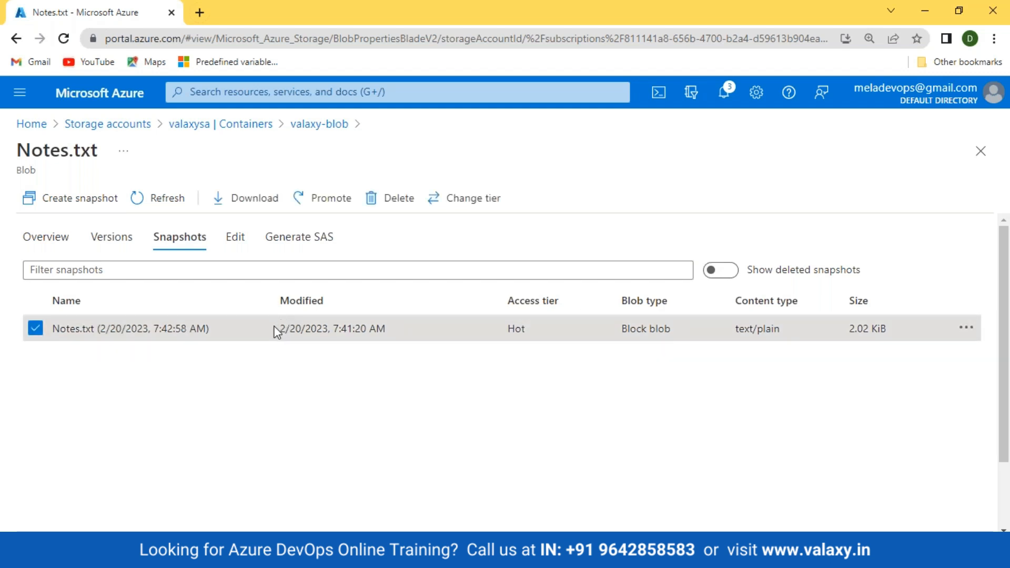
drag(276, 330, 387, 330)
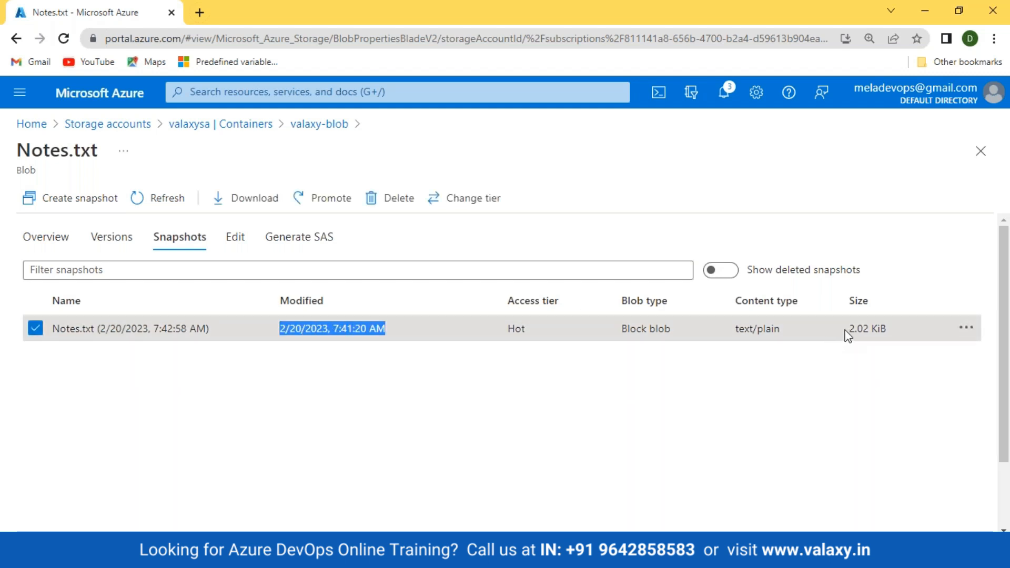
drag(845, 331, 918, 340)
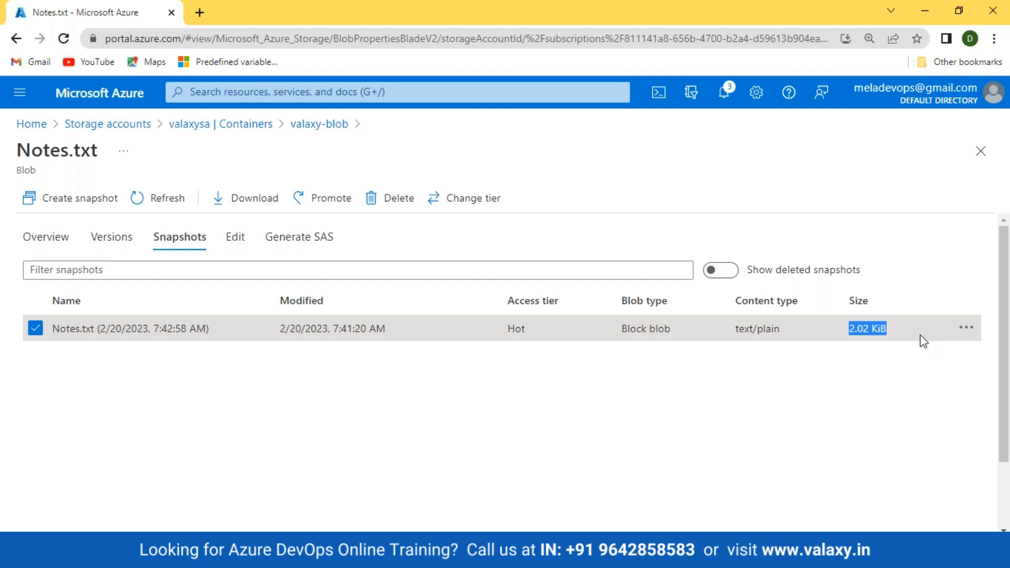
Examine the Notes.txt snapshot's properties and compare them with the blob's overview properties and current text.
click(100, 339)
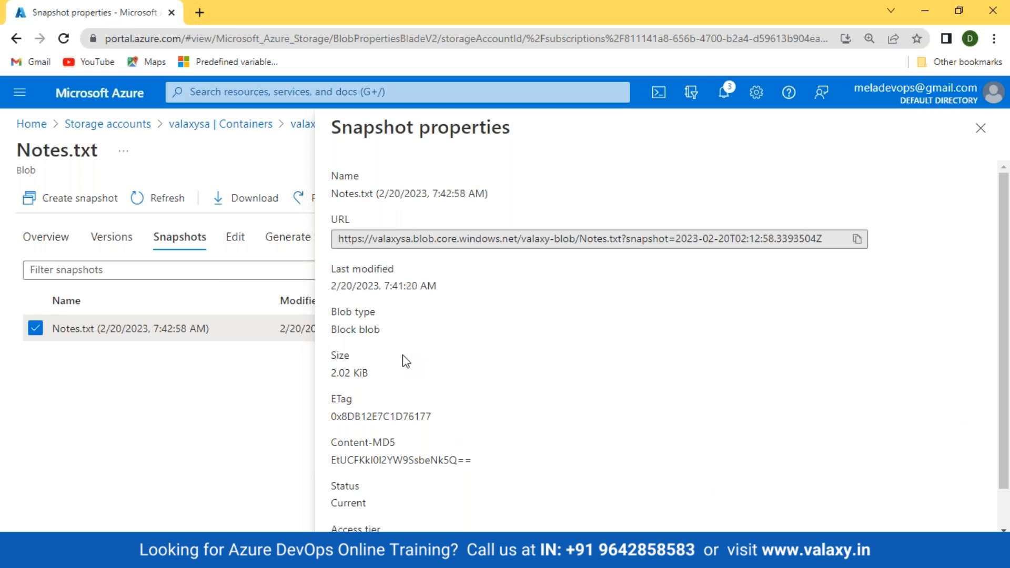
click(979, 131)
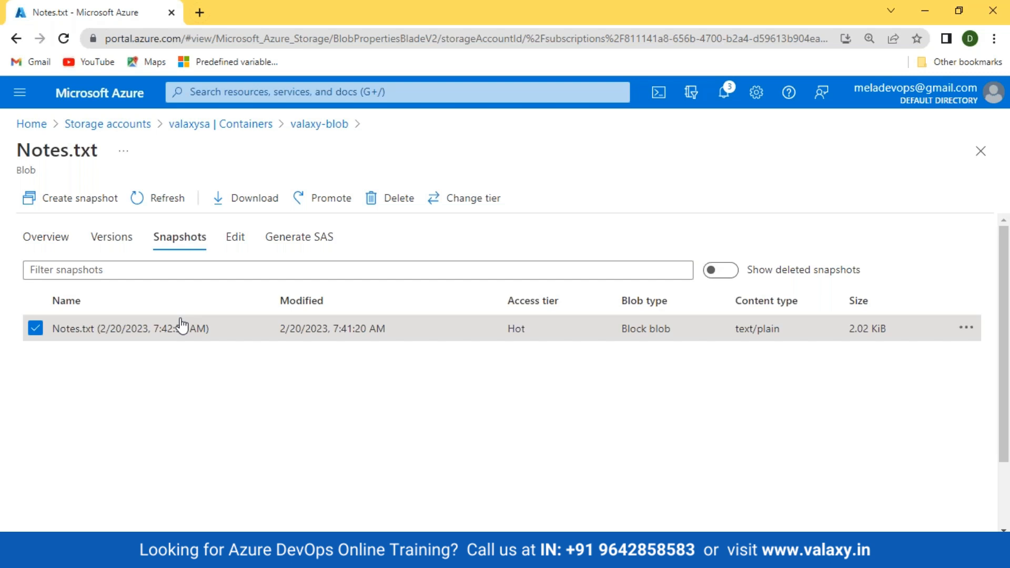
click(45, 235)
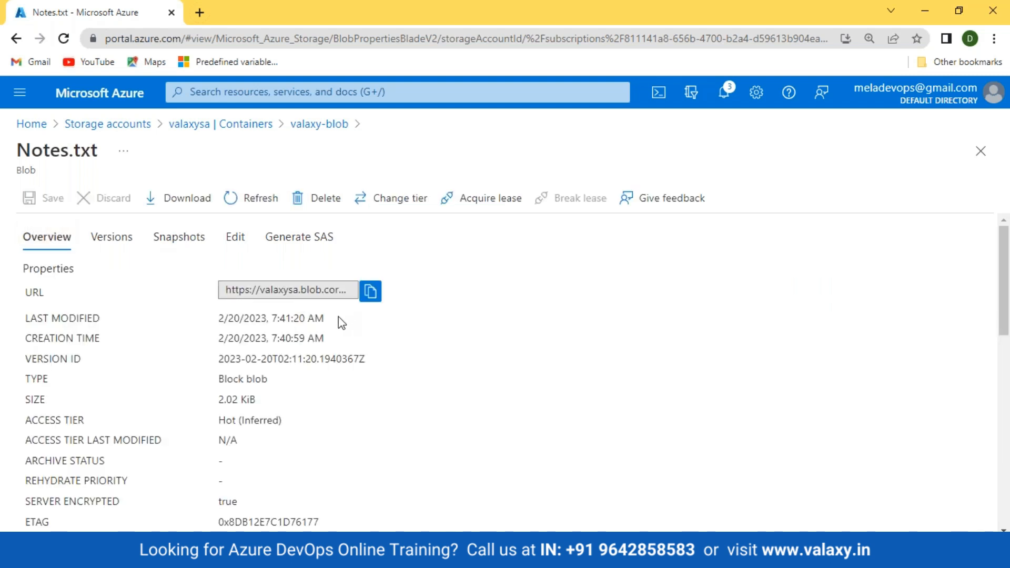
click(161, 244)
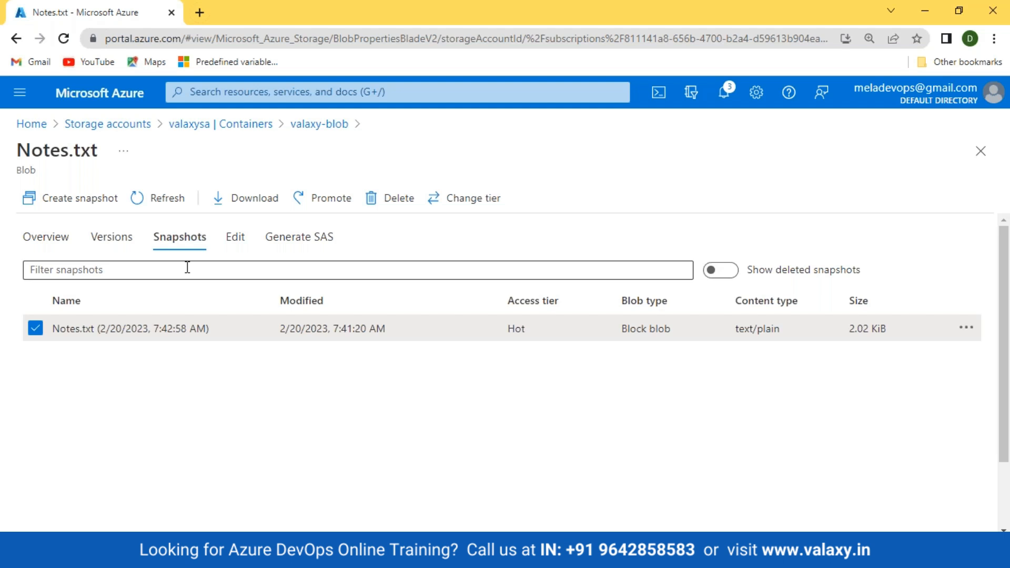
click(236, 238)
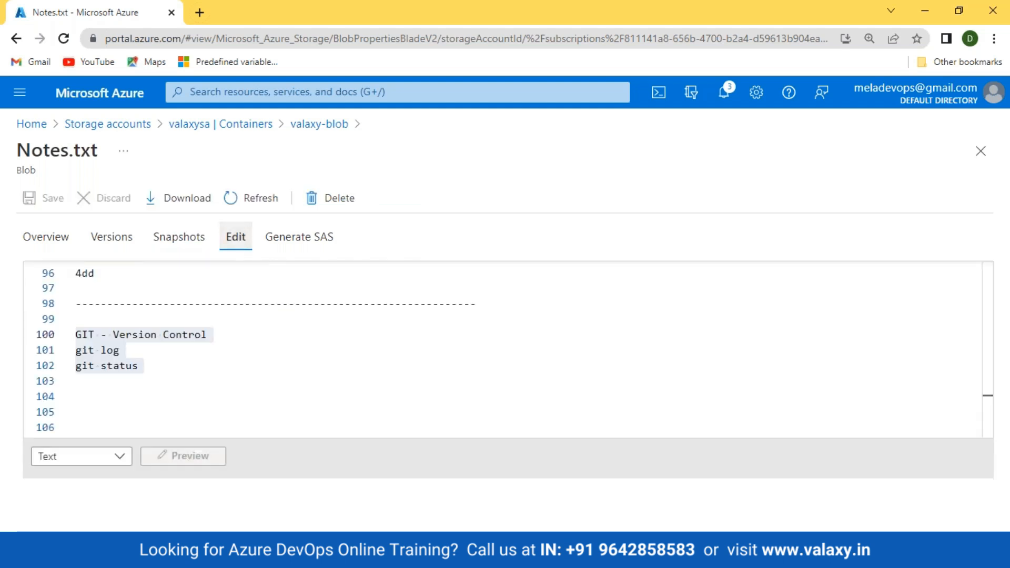
Review the shared access signature options for Notes.txt, including start and expiry times, and return to the blob's overview properties.
click(318, 239)
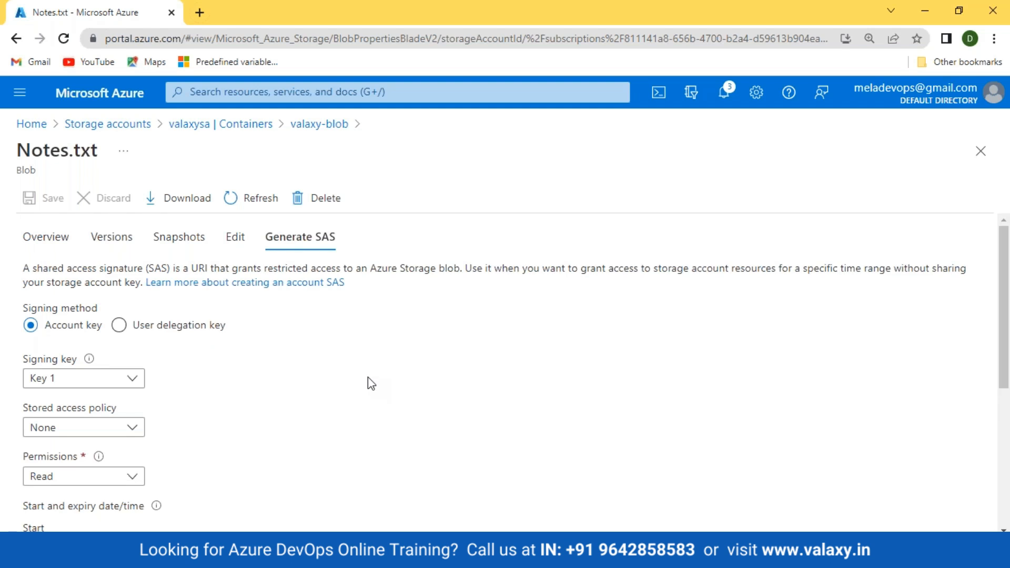
scroll(471, 354, down, 5)
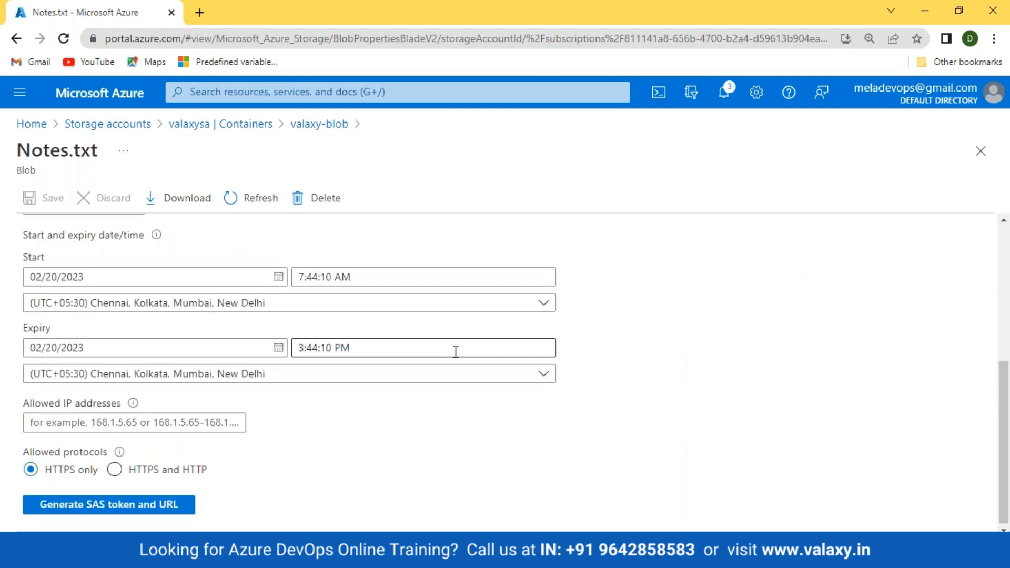
scroll(455, 351, up, 5)
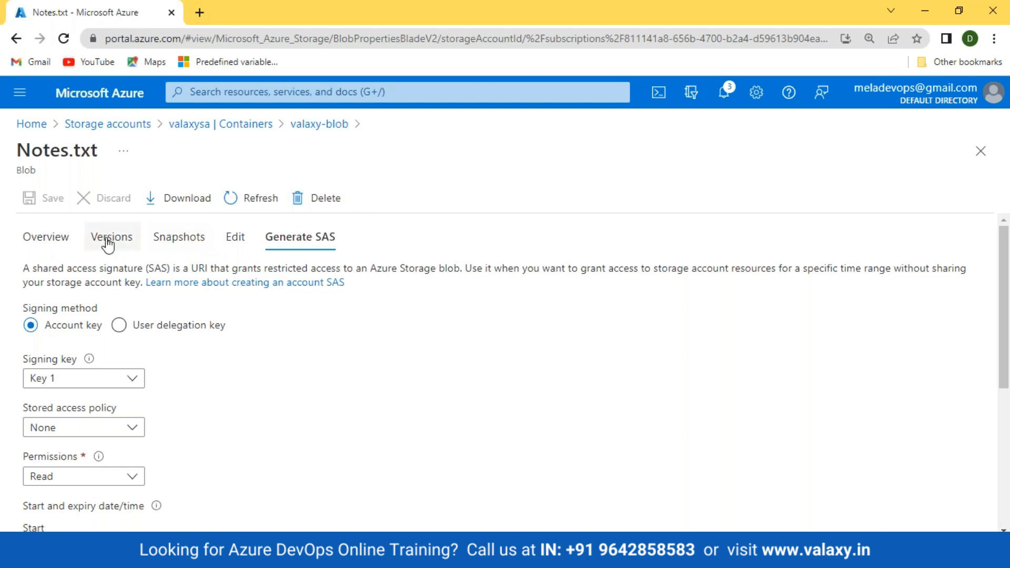
click(46, 236)
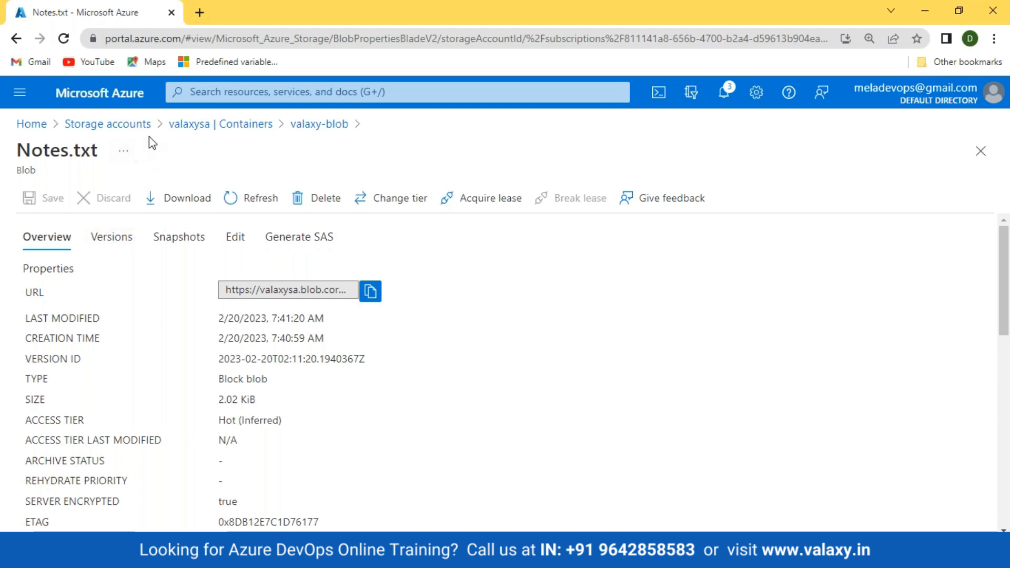
Enable soft delete for blobs and containers with 7-day retention in valaxysa's data protection settings and save them.
click(196, 128)
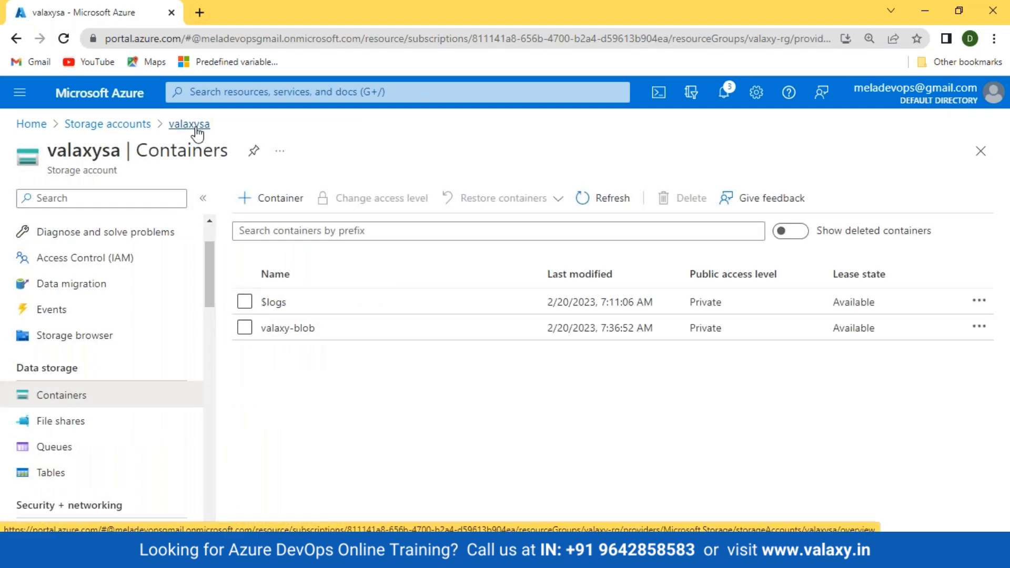
click(242, 331)
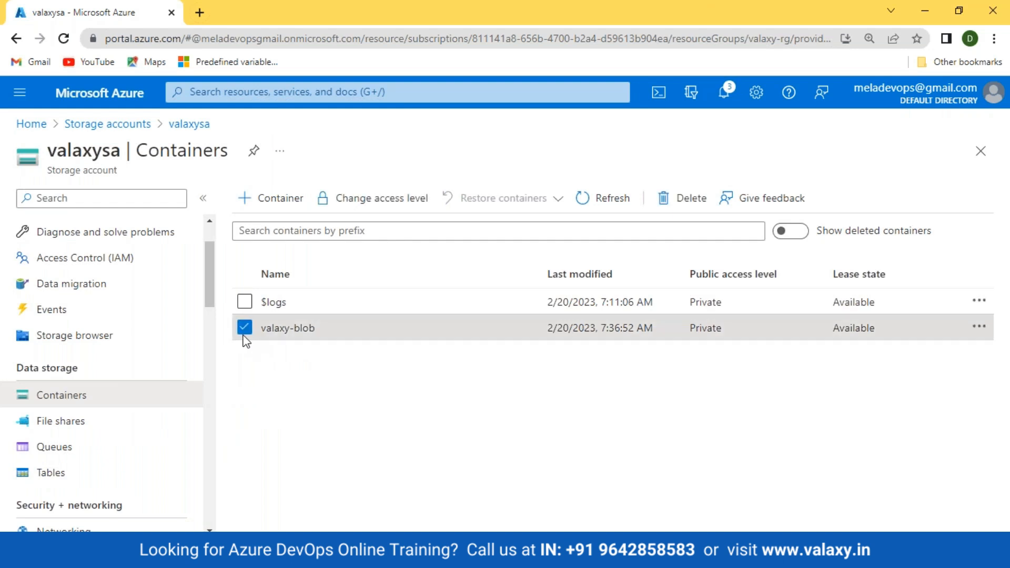
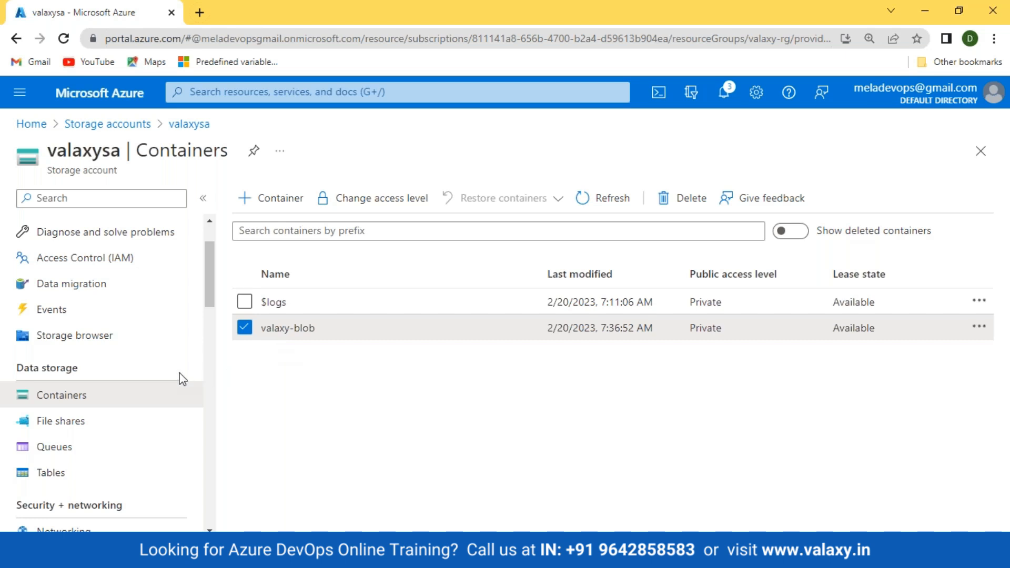
scroll(100, 389, down, 4)
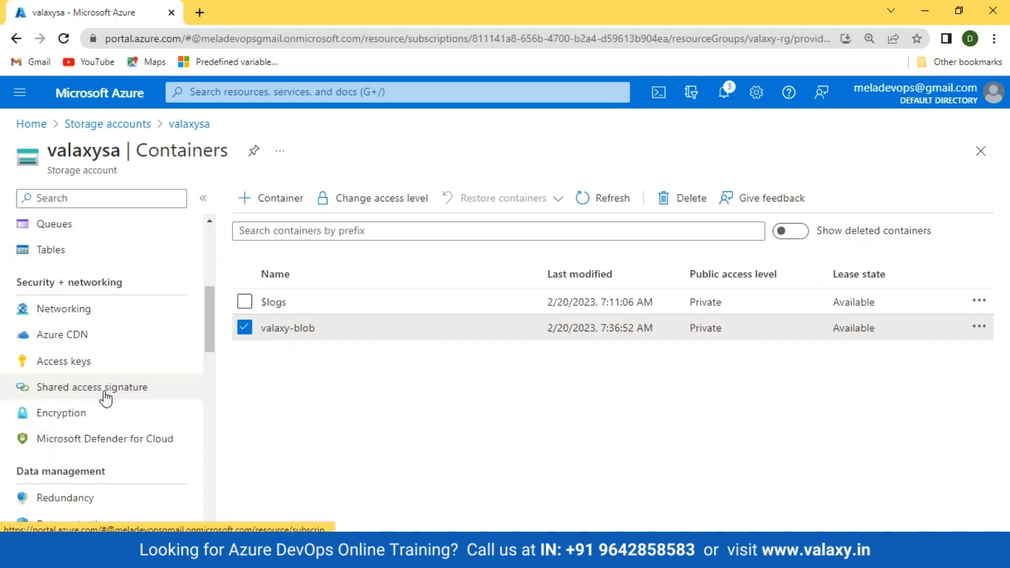
scroll(74, 378, down, 3)
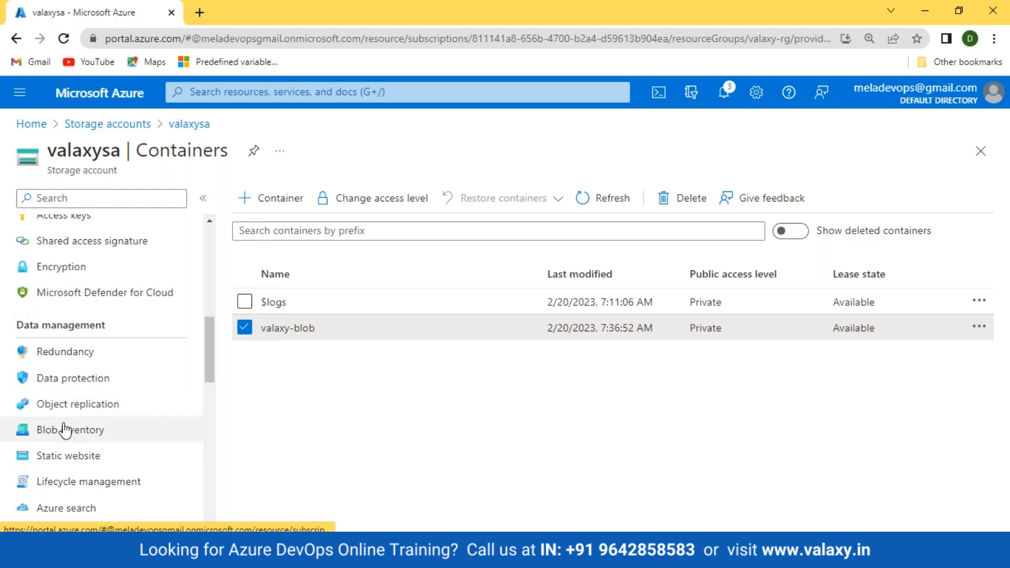
click(71, 388)
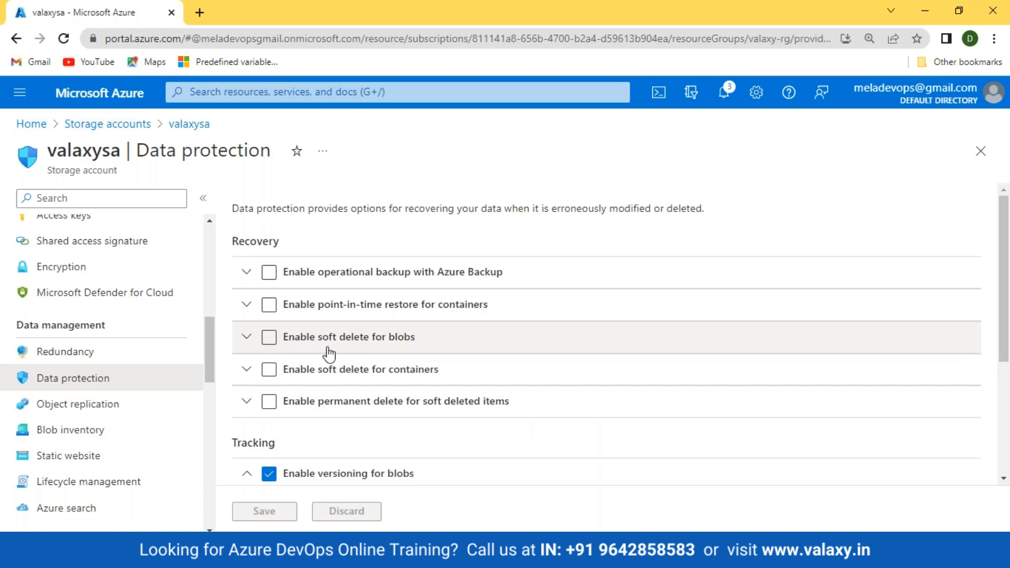
click(269, 373)
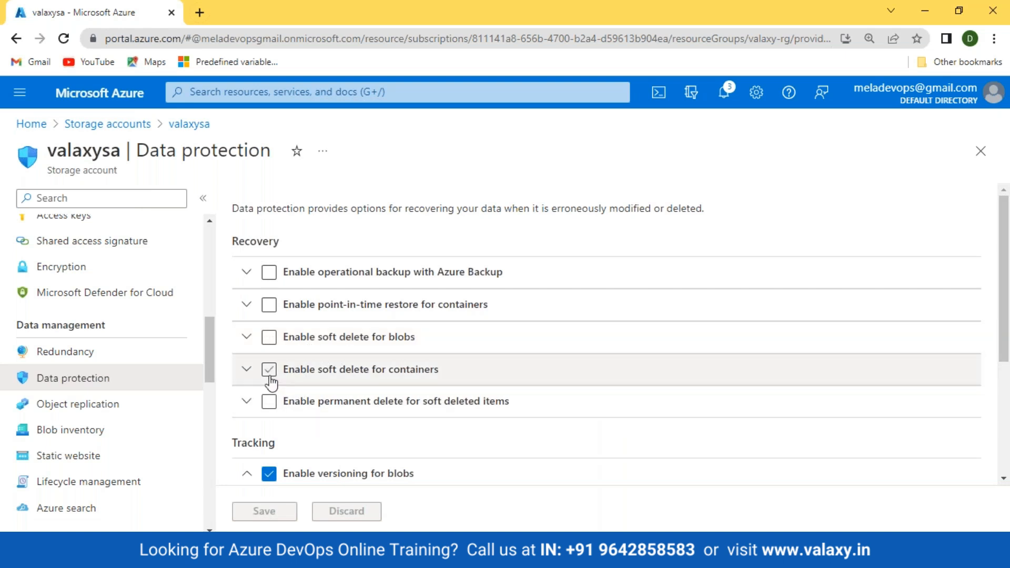
click(269, 341)
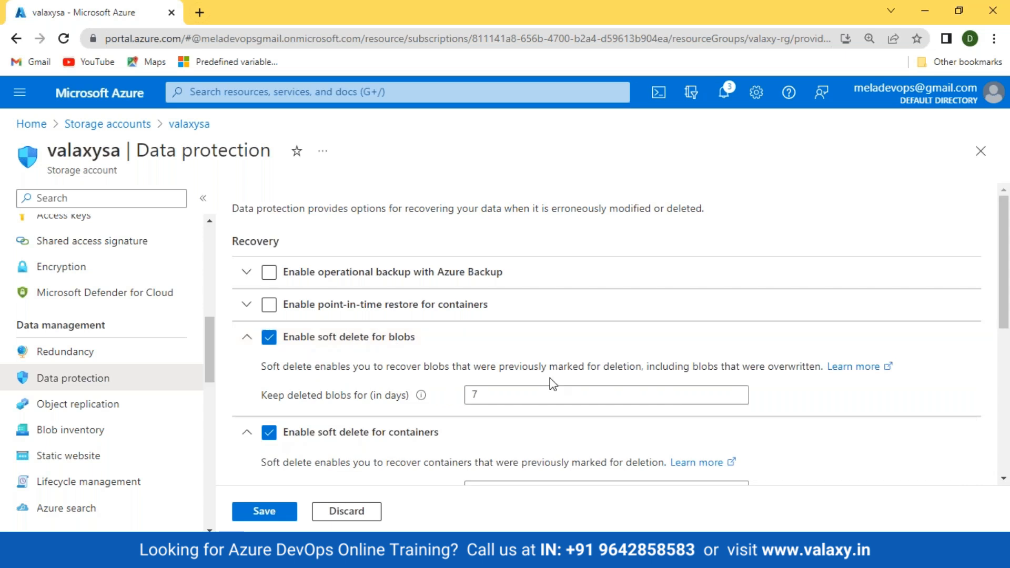
scroll(551, 378, down, 3)
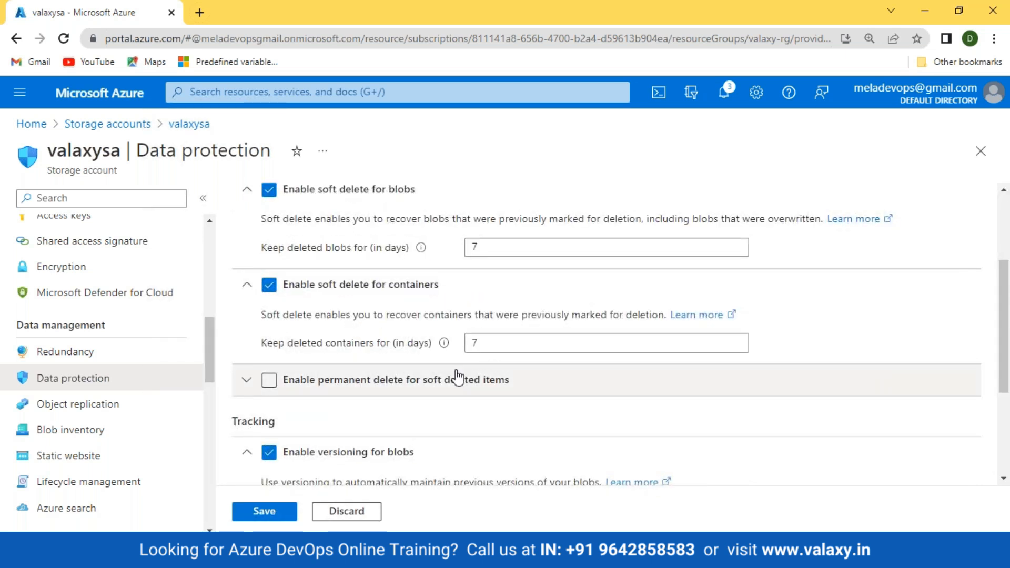
mouse_move(443, 348)
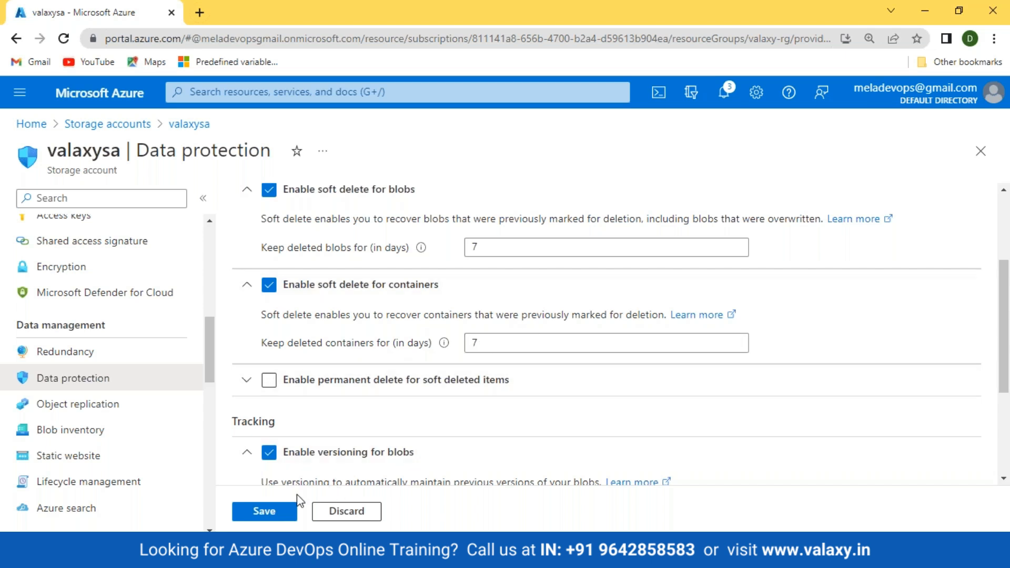
click(275, 511)
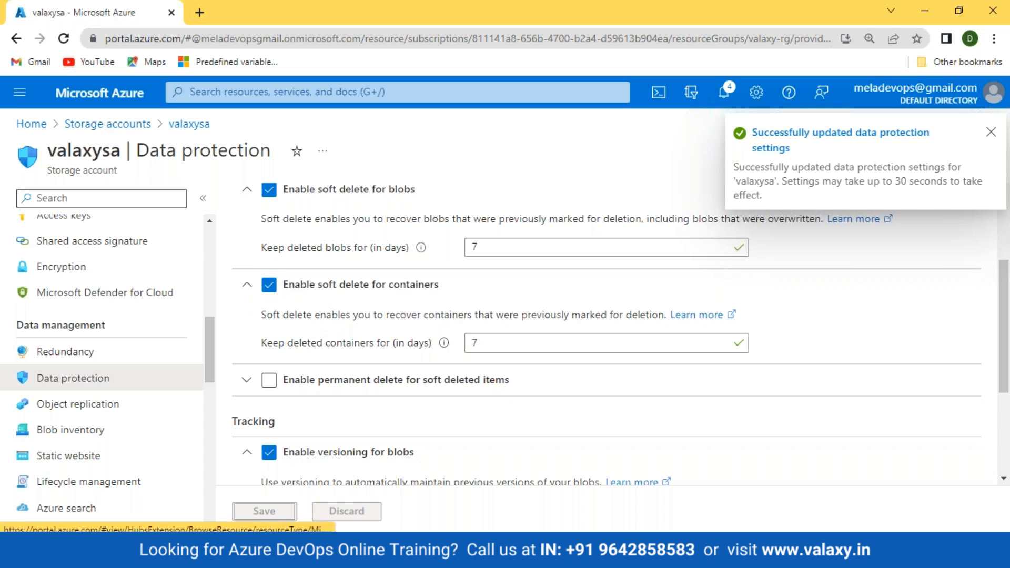
Reload the portal page and delete the valaxy-blob container from the valaxysa storage account.
scroll(79, 316, up, 5)
click(63, 38)
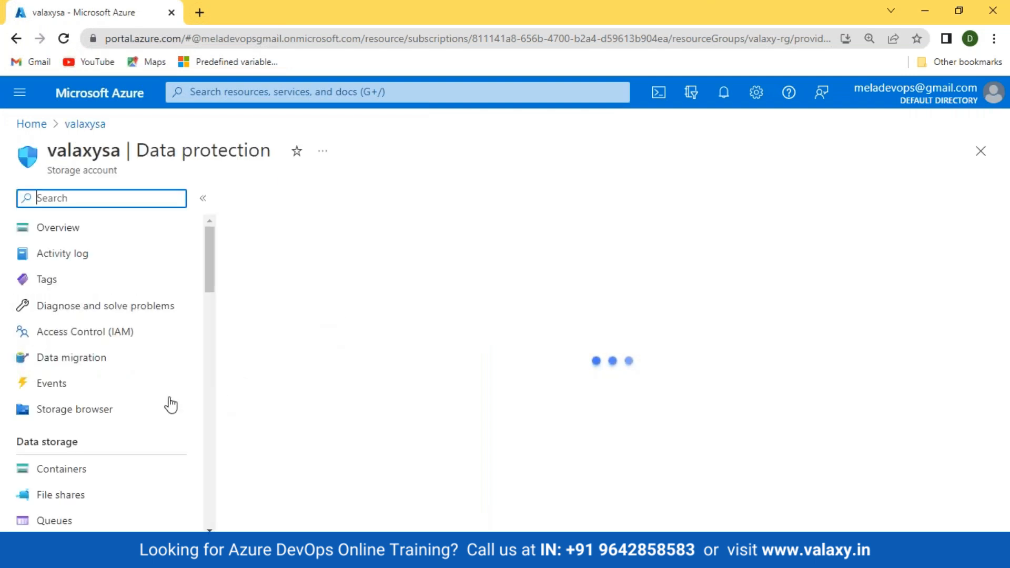
scroll(117, 358, down, 4)
click(74, 249)
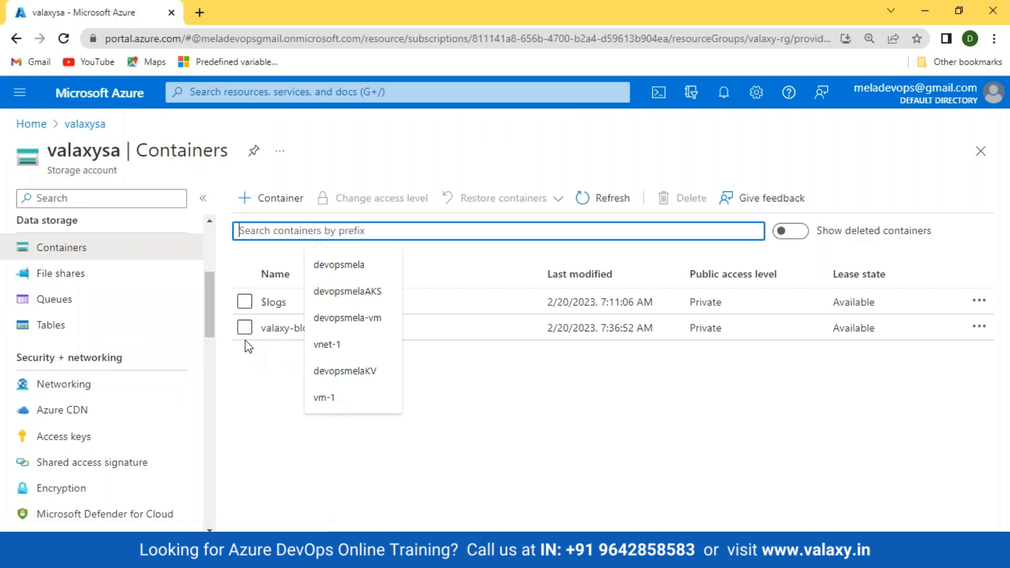
click(244, 328)
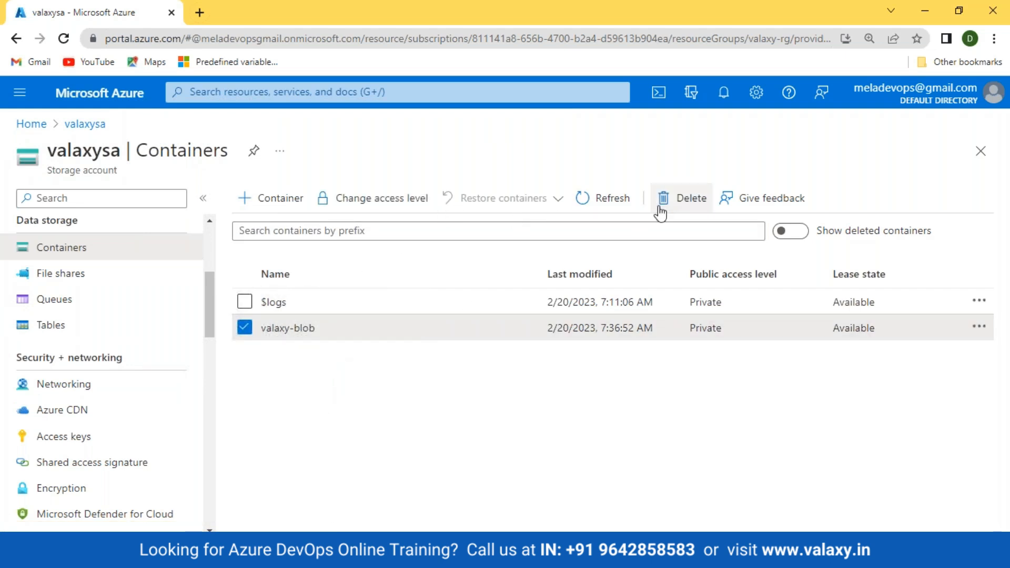
click(682, 201)
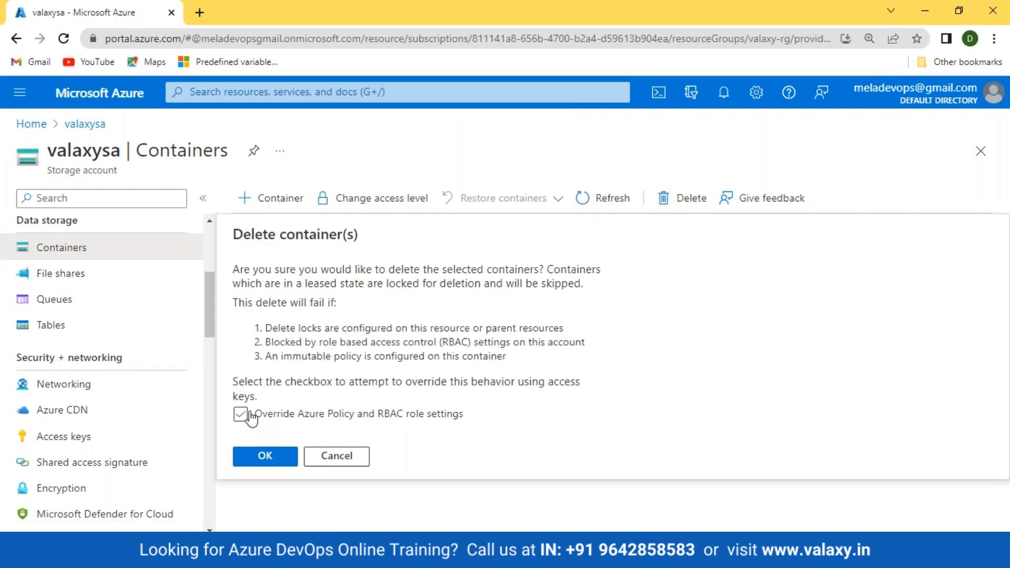
click(262, 458)
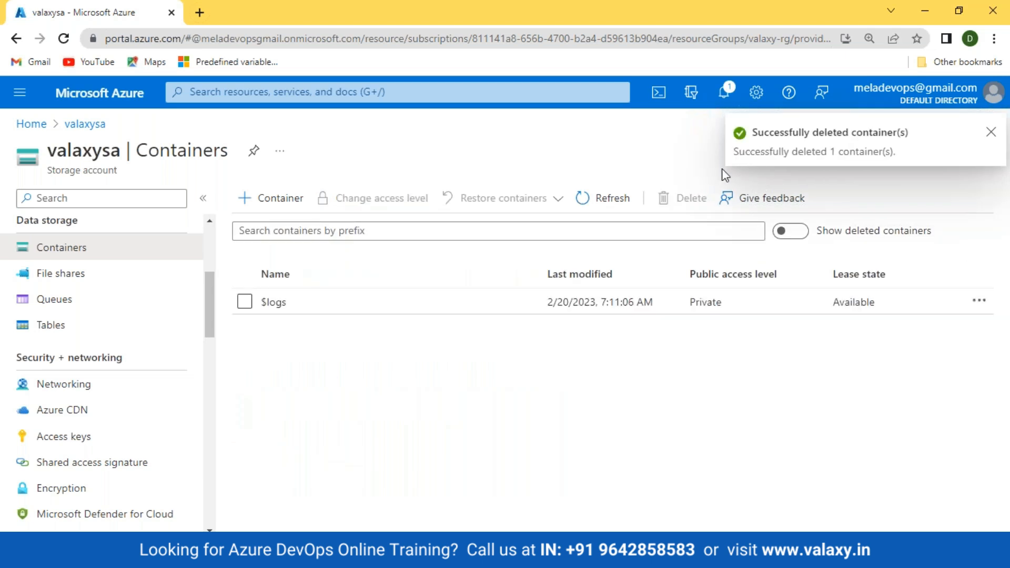
Reload the container list and show deleted containers to check the status of valaxy-blob.
click(64, 39)
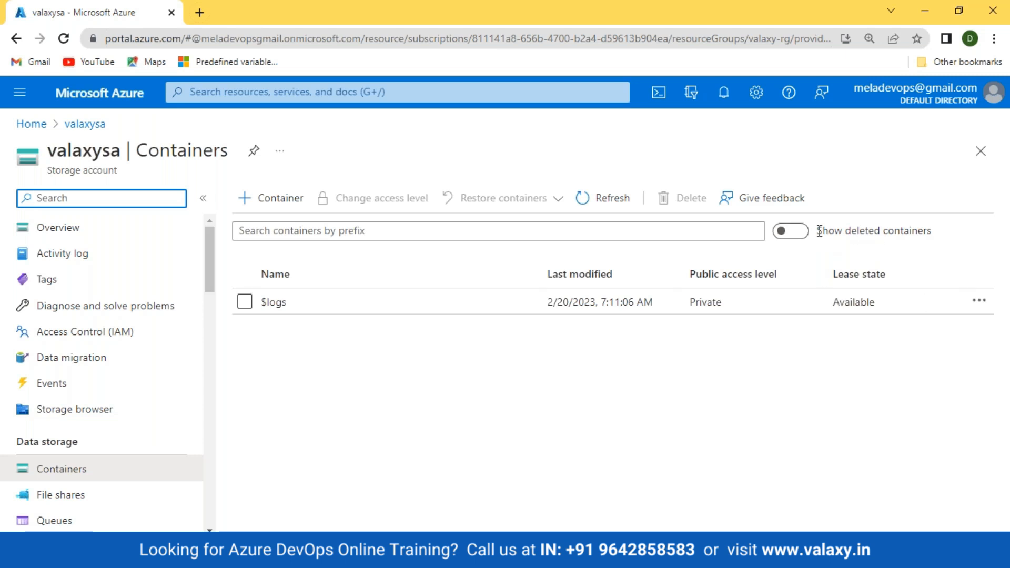
drag(819, 232, 947, 235)
click(783, 231)
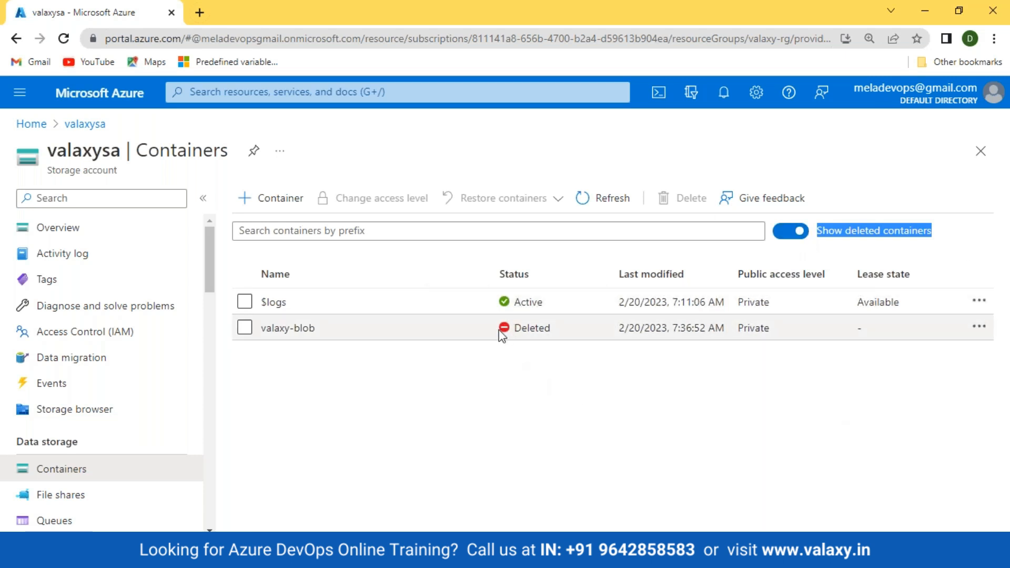
drag(506, 331, 570, 335)
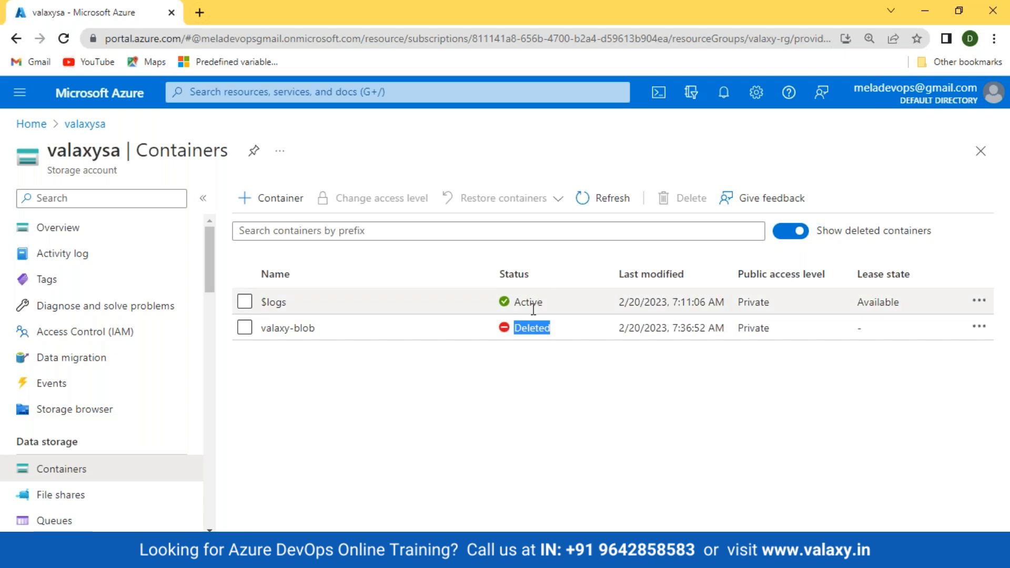
Try to undelete the valaxy-blob container, then close the undelete pane.
click(978, 327)
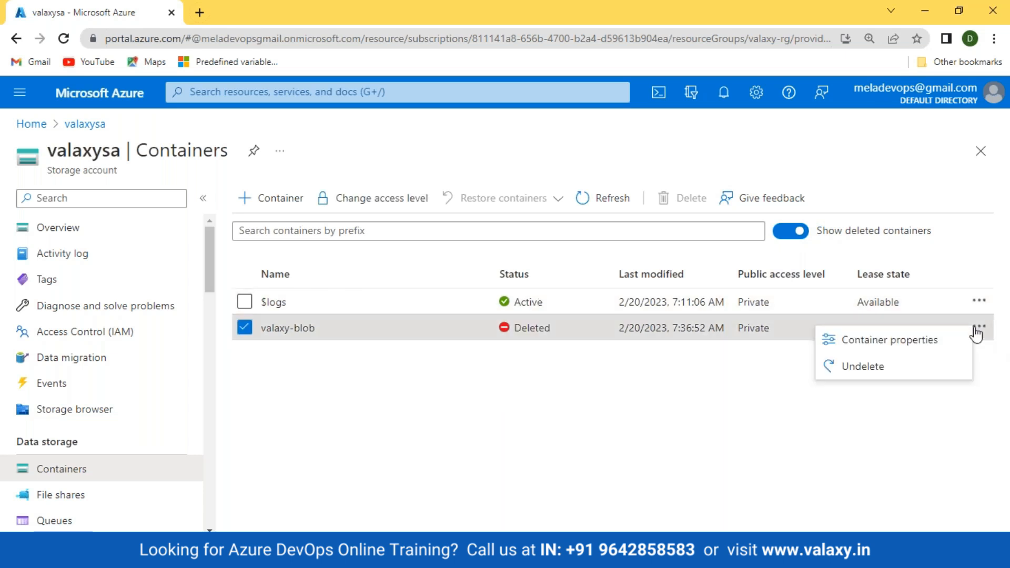
click(851, 371)
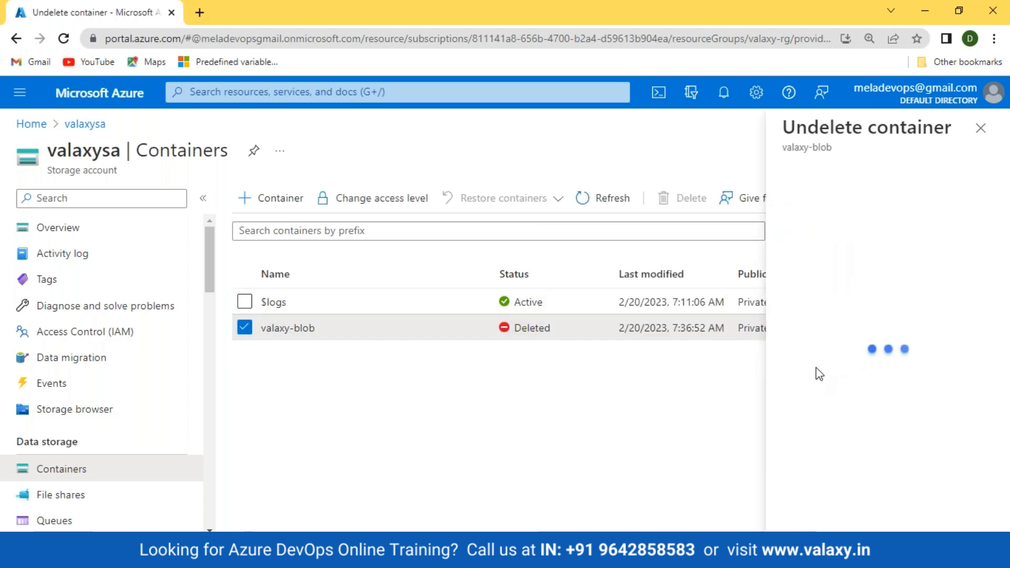
click(803, 512)
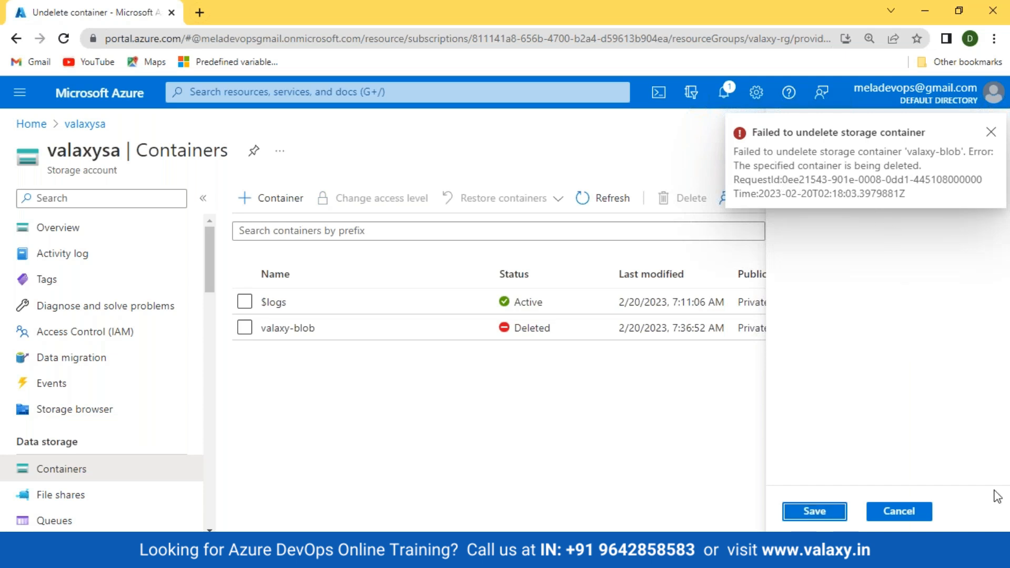
click(991, 132)
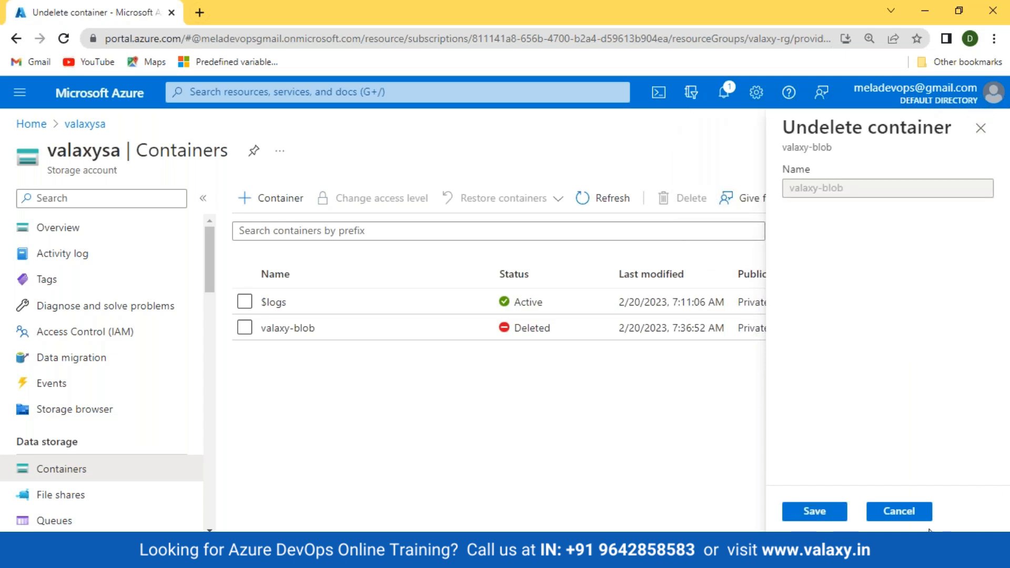
click(898, 511)
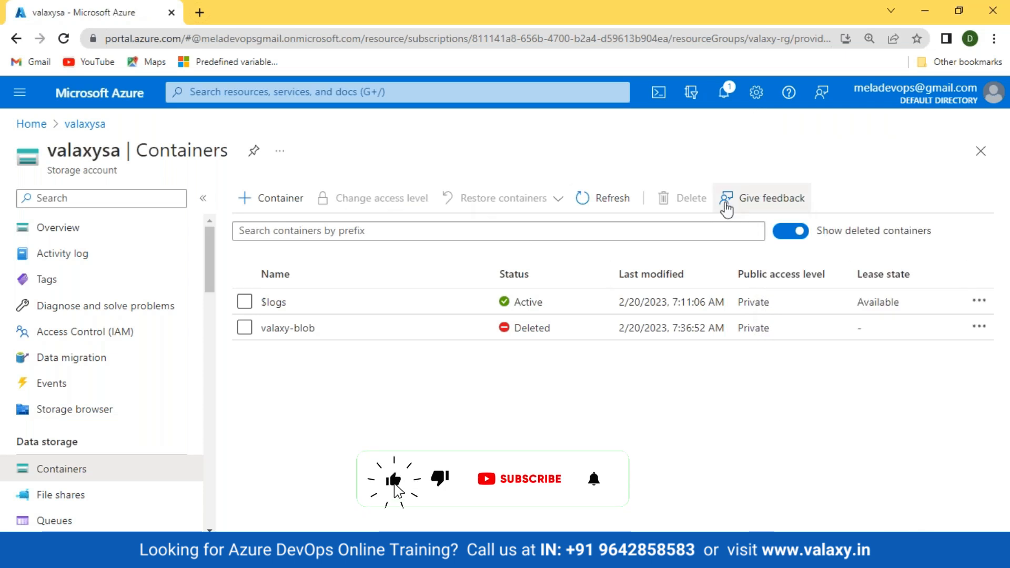
Refresh the container list, undelete the valaxy-blob container and dismiss the notification.
click(623, 201)
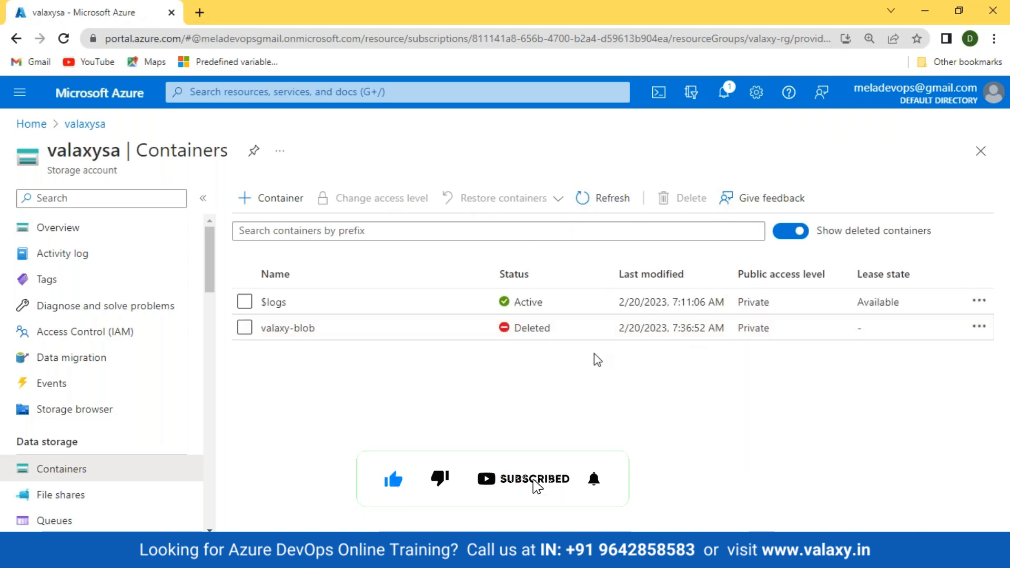
click(245, 327)
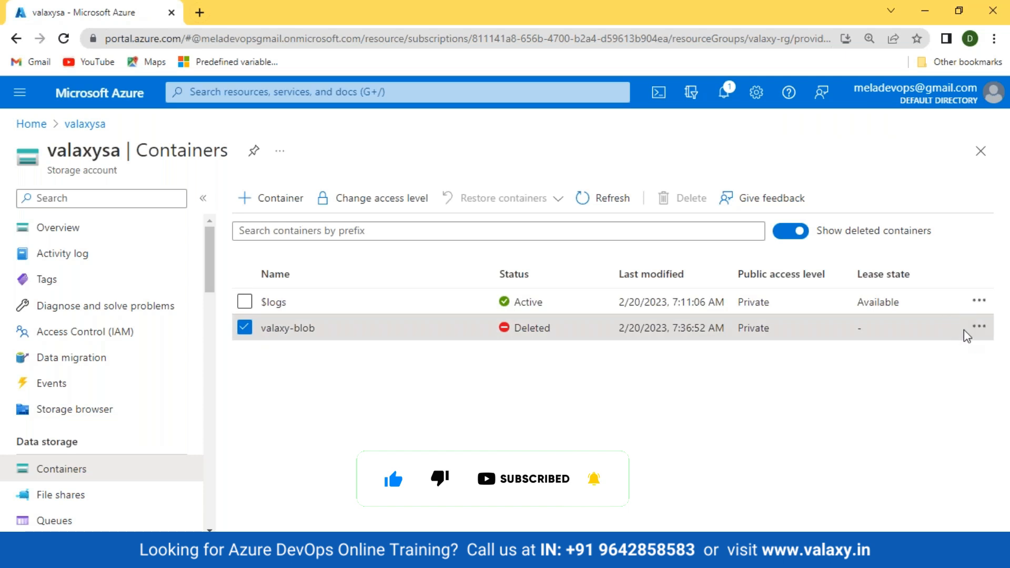
click(978, 329)
click(872, 363)
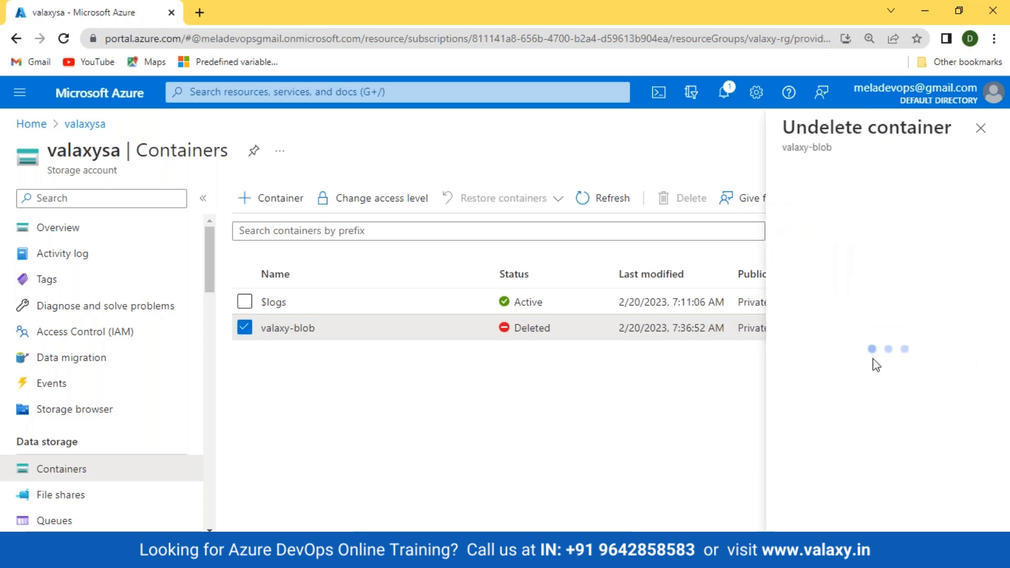
click(809, 512)
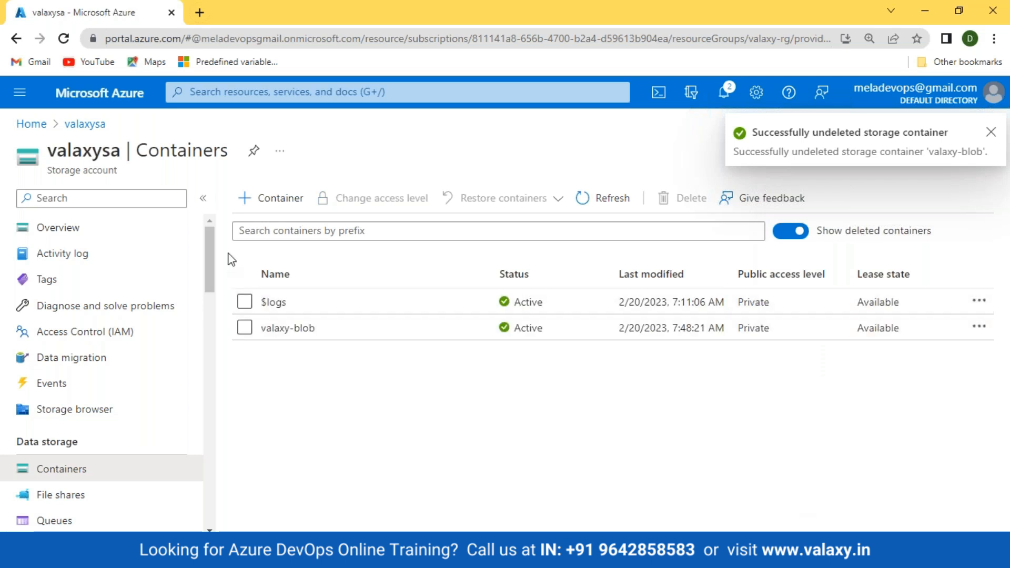
click(990, 132)
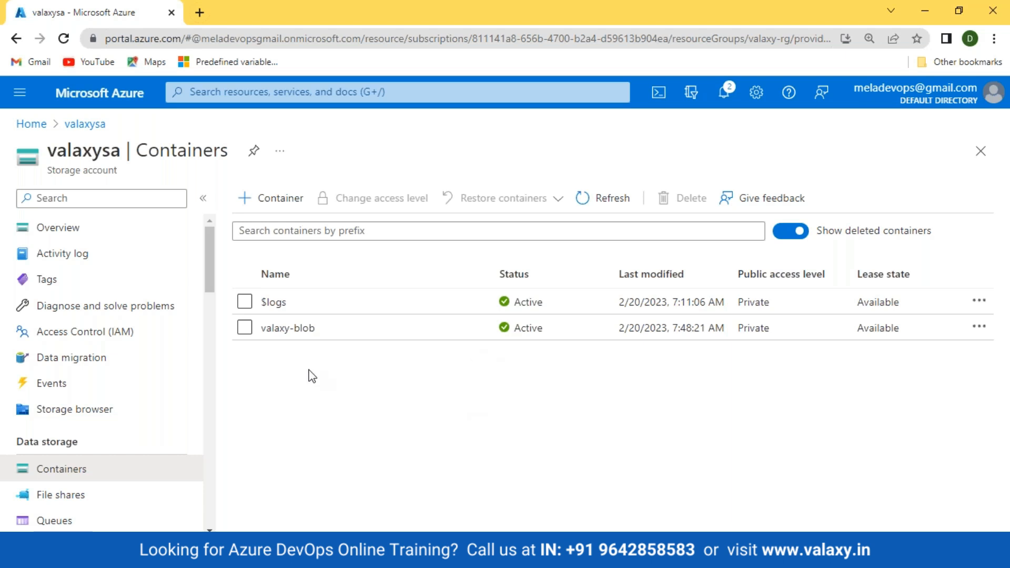
Switch to the storage tier diagram in Paint and draw check marks on the Hot, Cool and Archive tiers with arrows linking them.
scroll(147, 378, down, 6)
scroll(149, 378, down, 4)
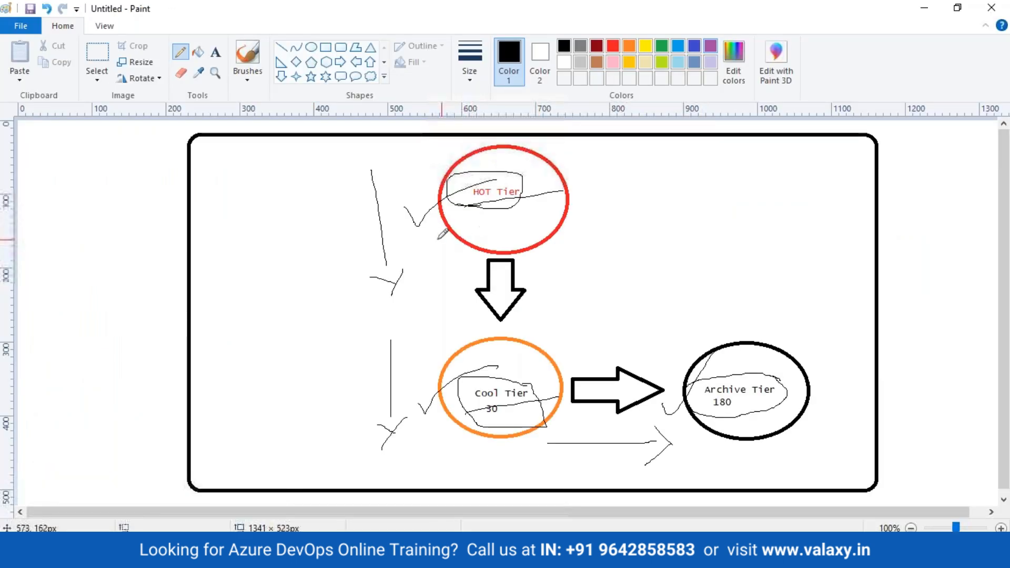
drag(414, 213, 476, 184)
drag(448, 398, 509, 336)
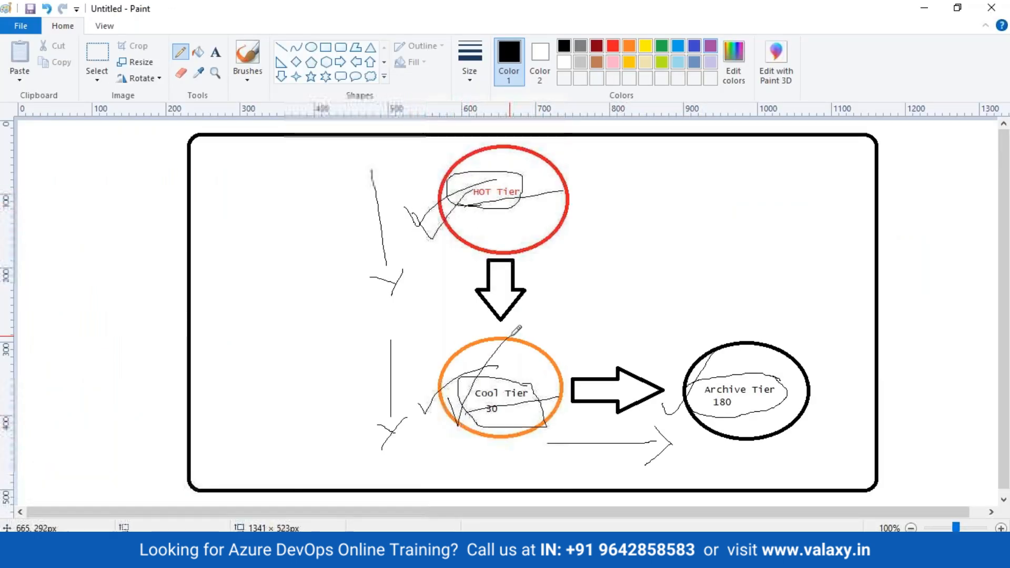
drag(673, 406, 736, 351)
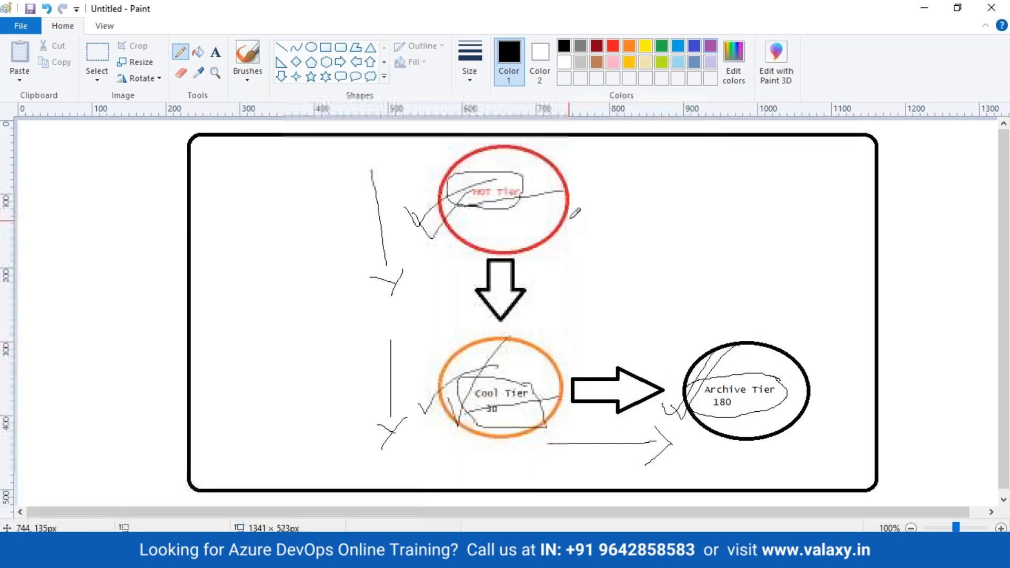
mouse_move(577, 216)
mouse_down()
mouse_move(572, 348)
mouse_move(583, 348)
mouse_move(572, 363)
mouse_up()
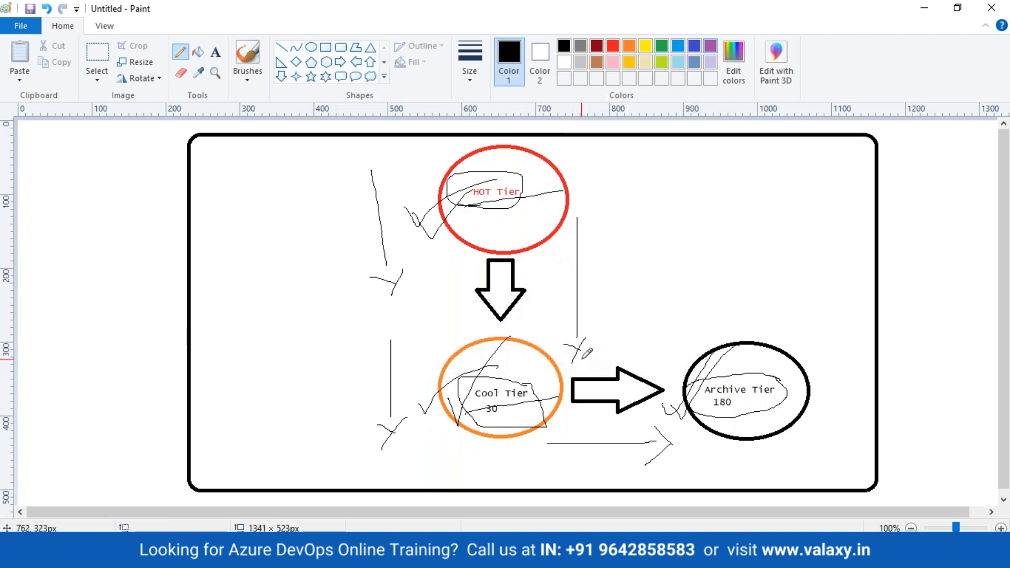
mouse_move(603, 345)
mouse_down()
mouse_move(679, 330)
mouse_move(703, 340)
mouse_move(671, 367)
mouse_up()
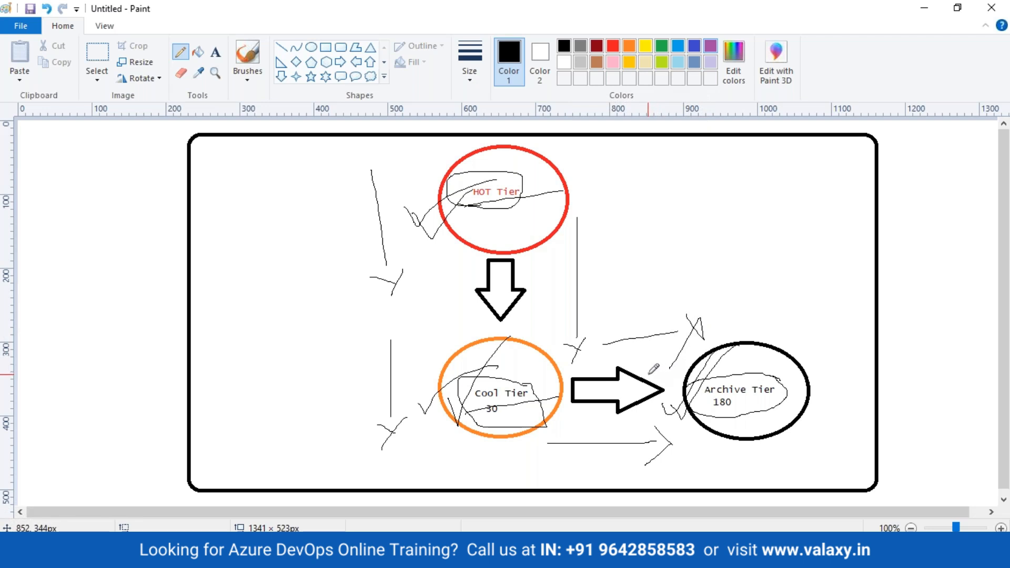
Return to the Azure portal in the browser and open valaxysa's lifecycle management settings.
click(324, 557)
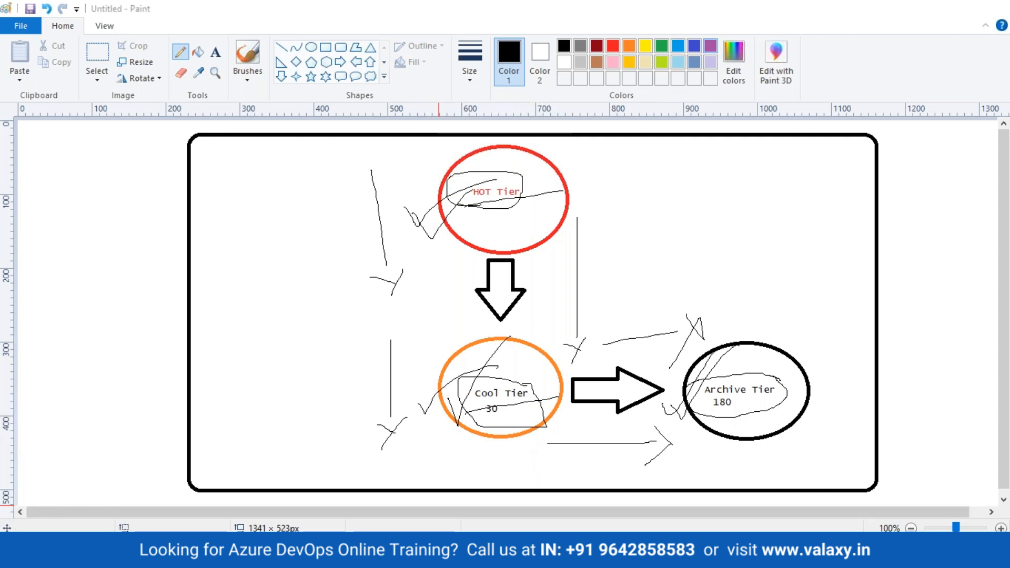
click(245, 328)
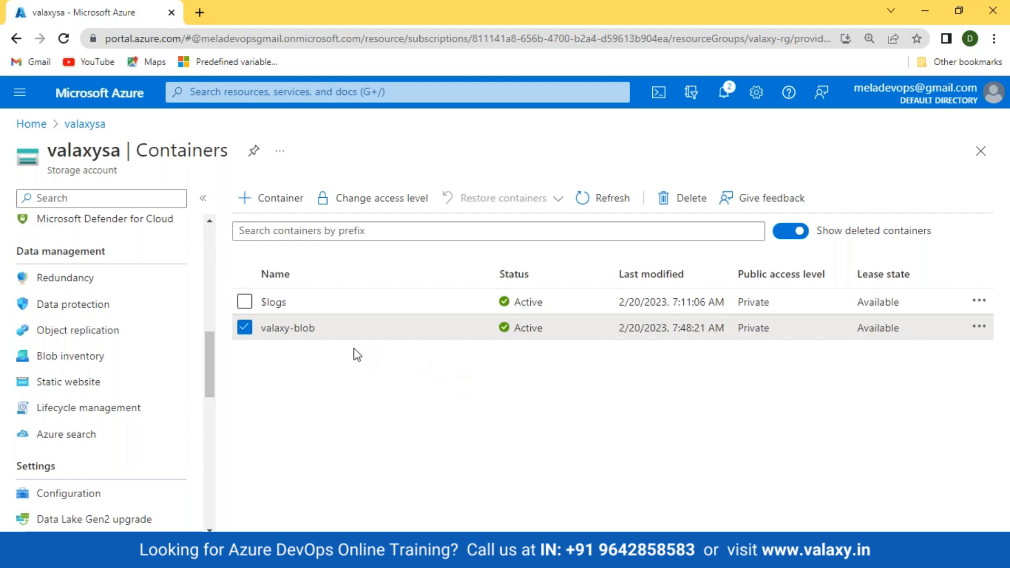
scroll(38, 346, down, 5)
scroll(41, 349, down, 4)
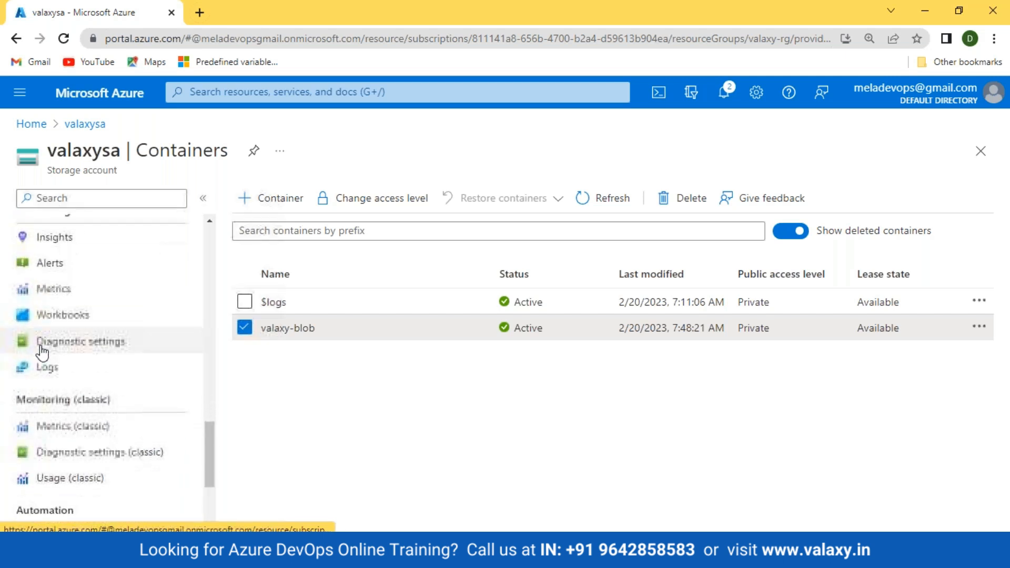
scroll(45, 353, up, 8)
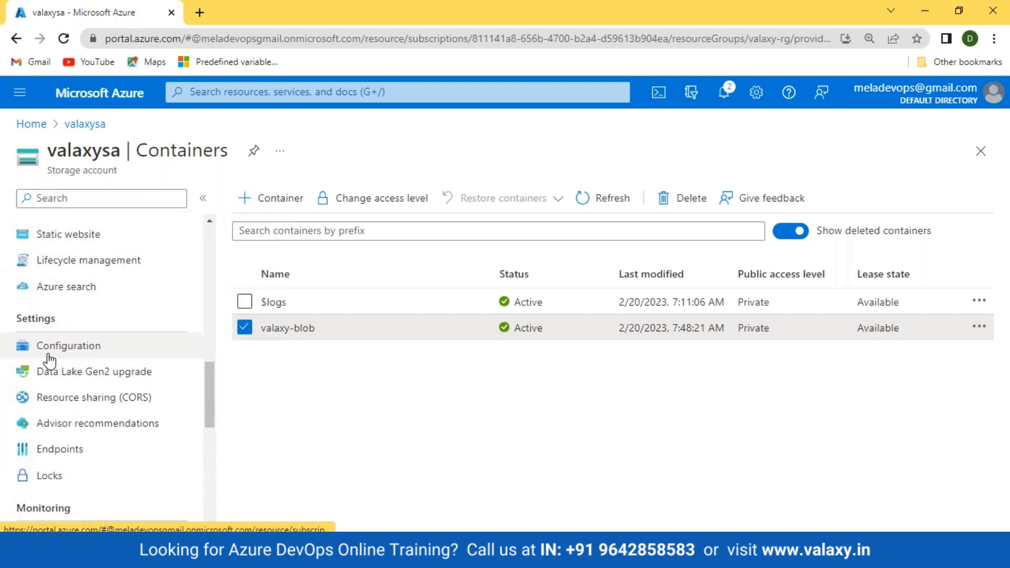
scroll(63, 421, up, 4)
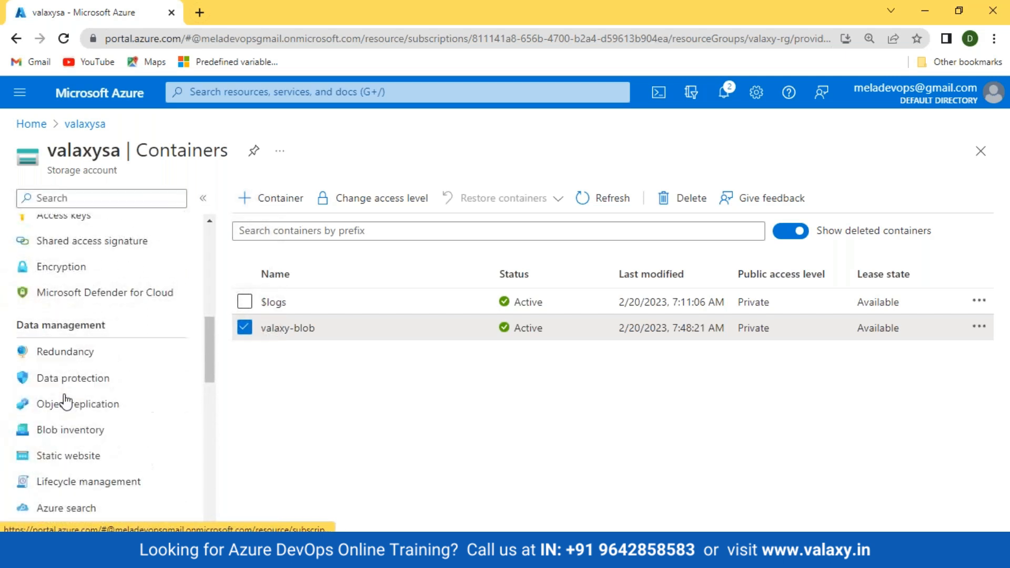
click(88, 481)
scroll(97, 490, down, 2)
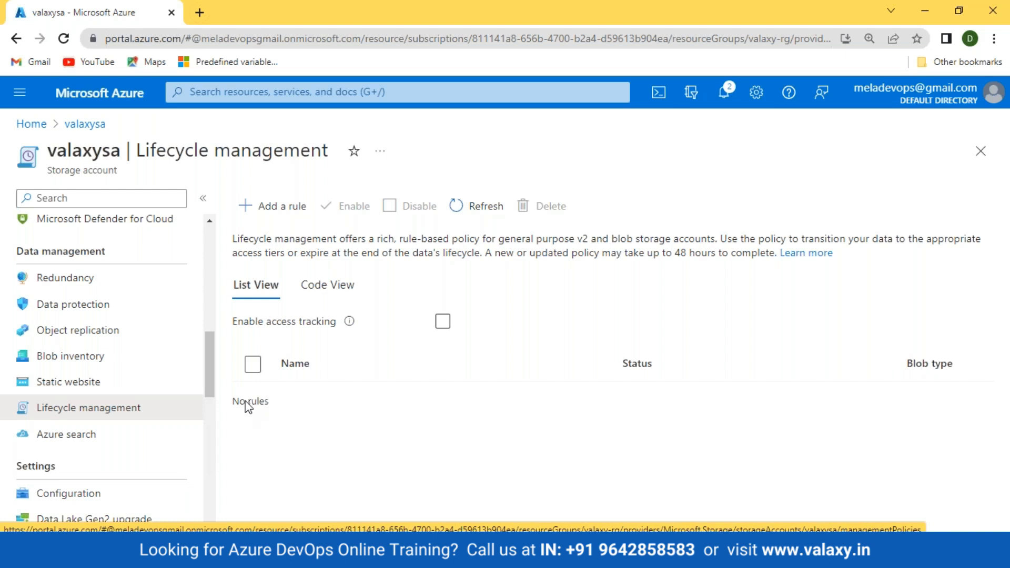
Start a lifecycle rule named valaxy-rule, add Snapshots and Versions to its blob subtypes and continue to the base blob conditions.
click(293, 206)
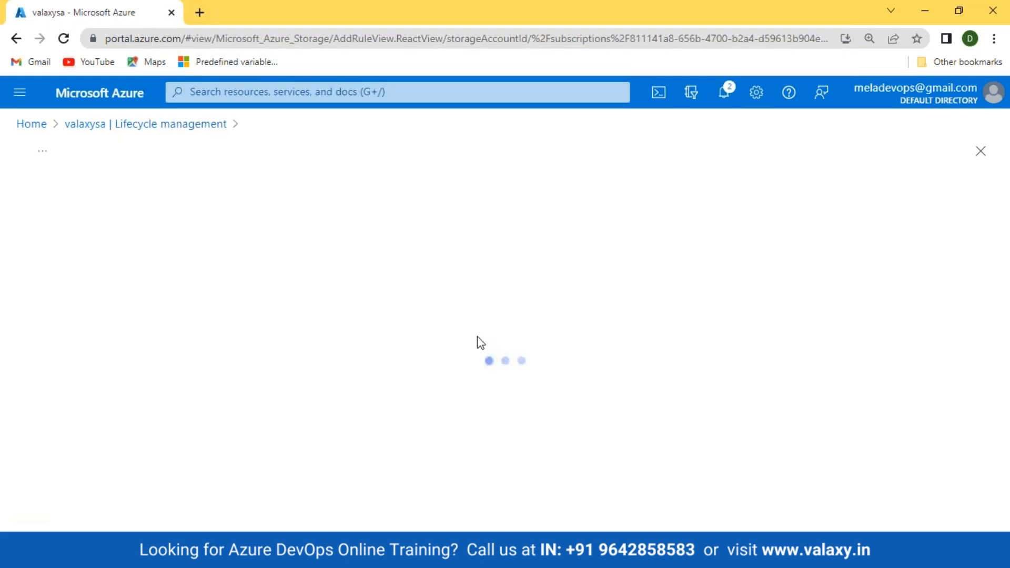
click(213, 311)
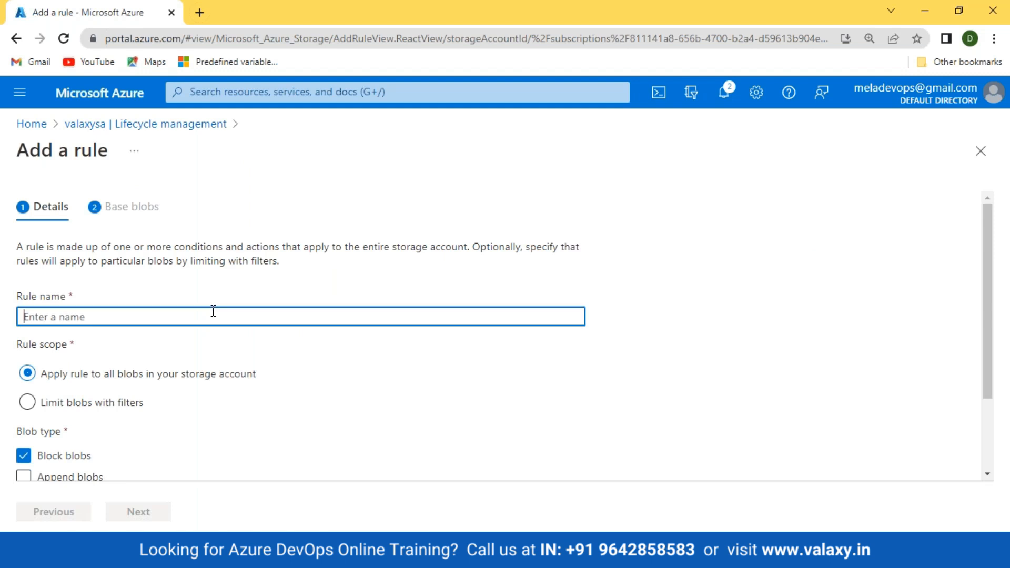
text(val)
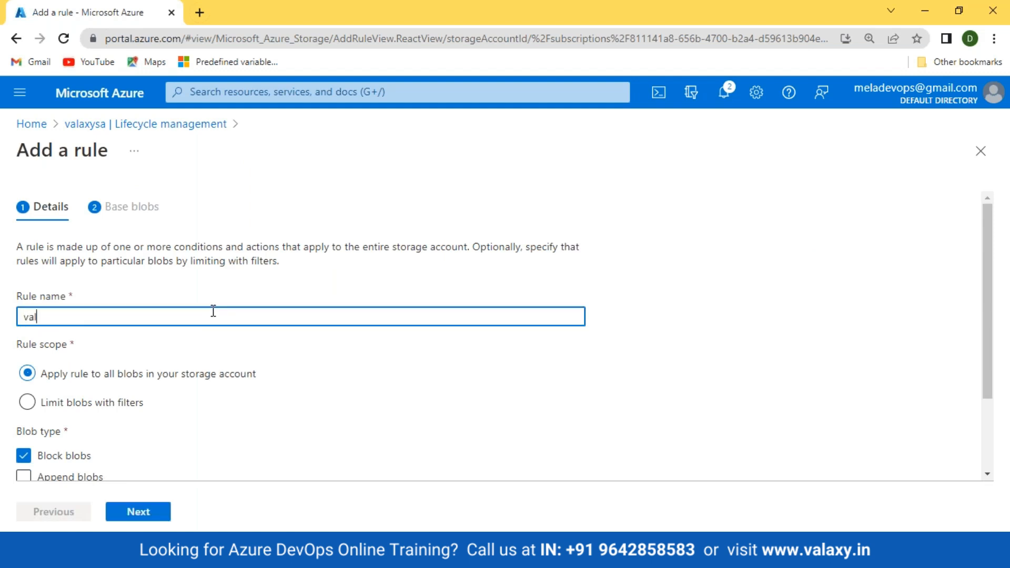
text(axy-rule)
scroll(211, 313, down, 2)
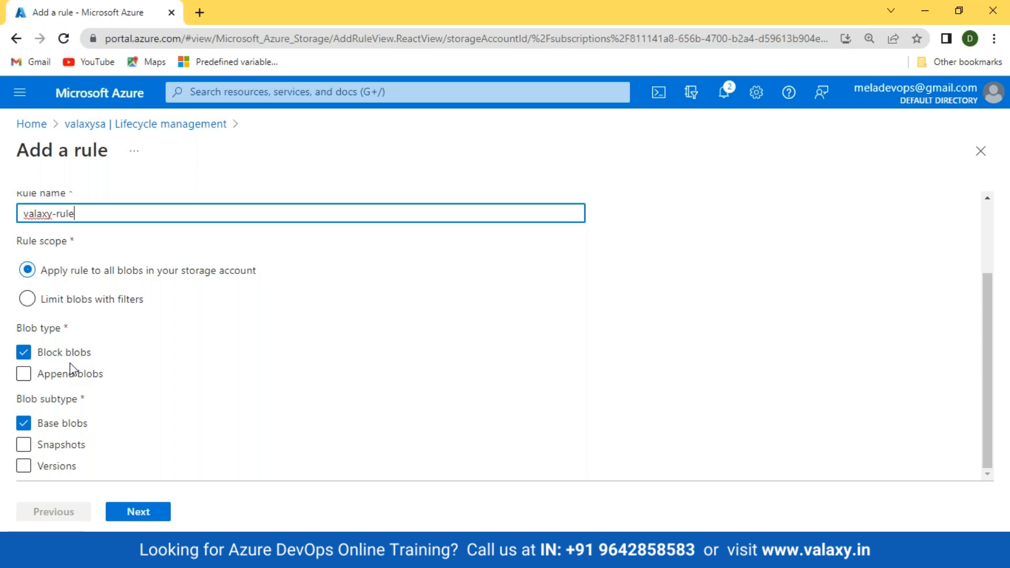
click(53, 451)
click(58, 468)
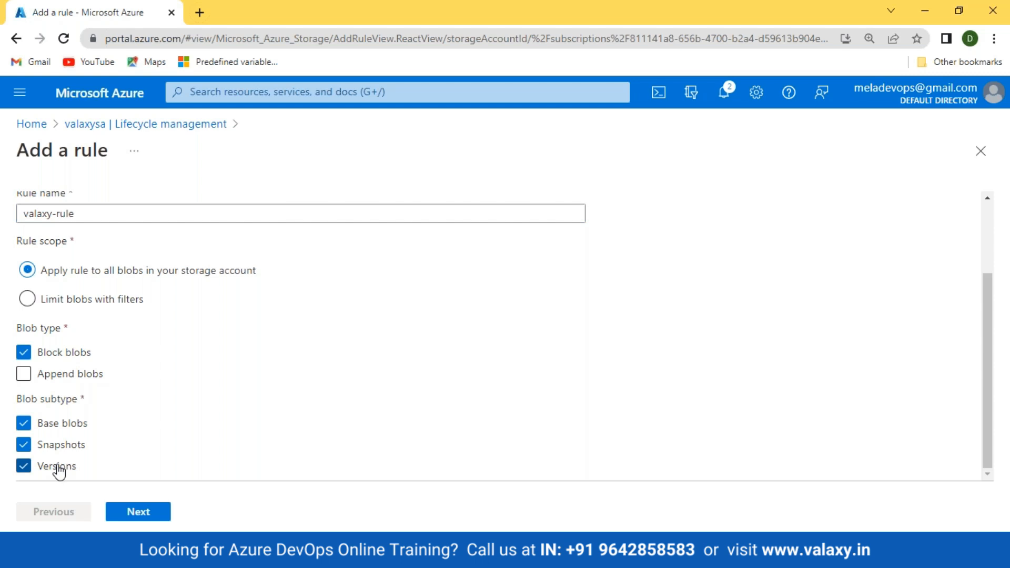
click(153, 513)
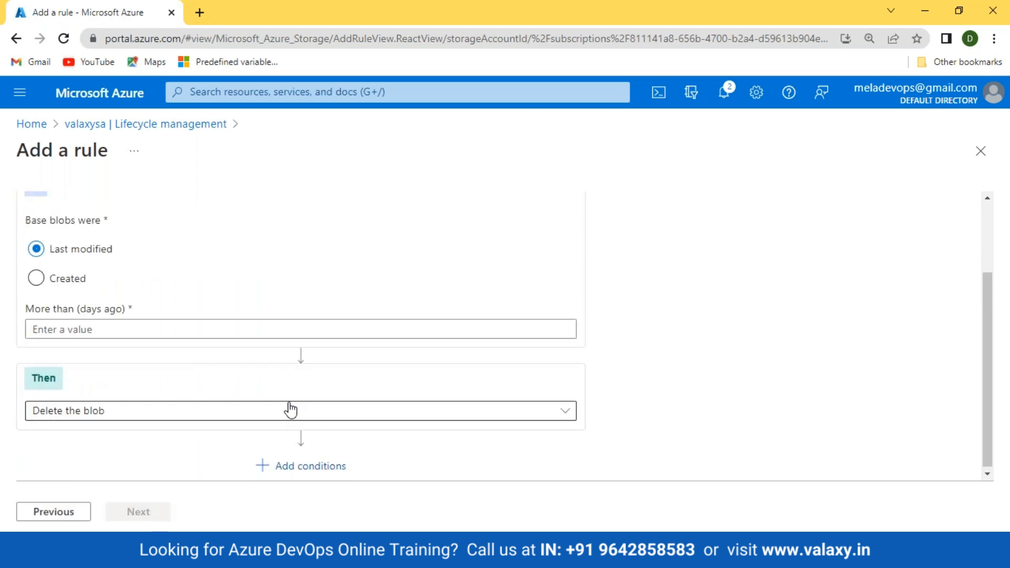
Review the base blob conditions, recheck the rule's scope and blob types in its details, and return to the conditions.
scroll(117, 304, up, 2)
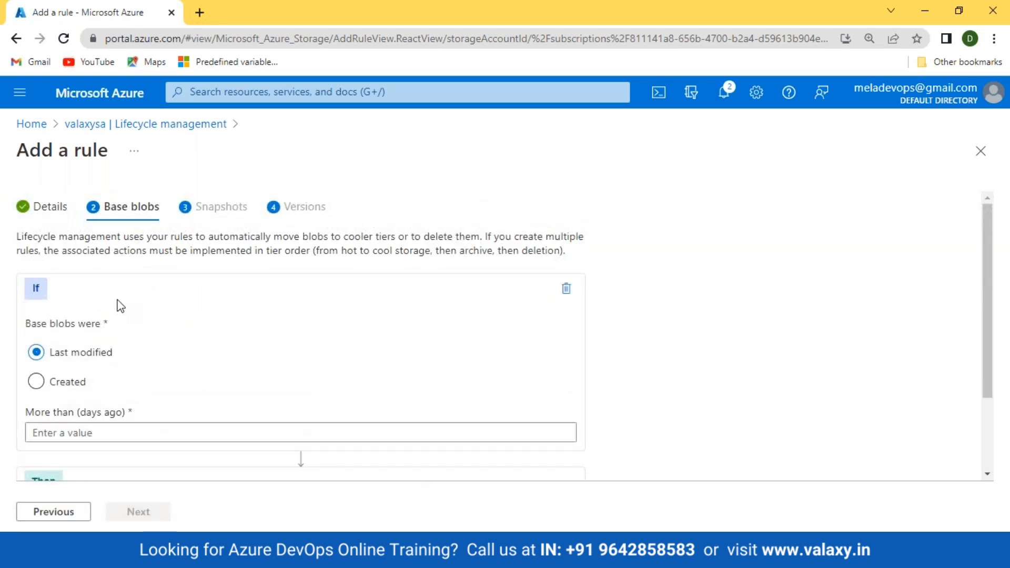
scroll(121, 306, down, 2)
click(44, 512)
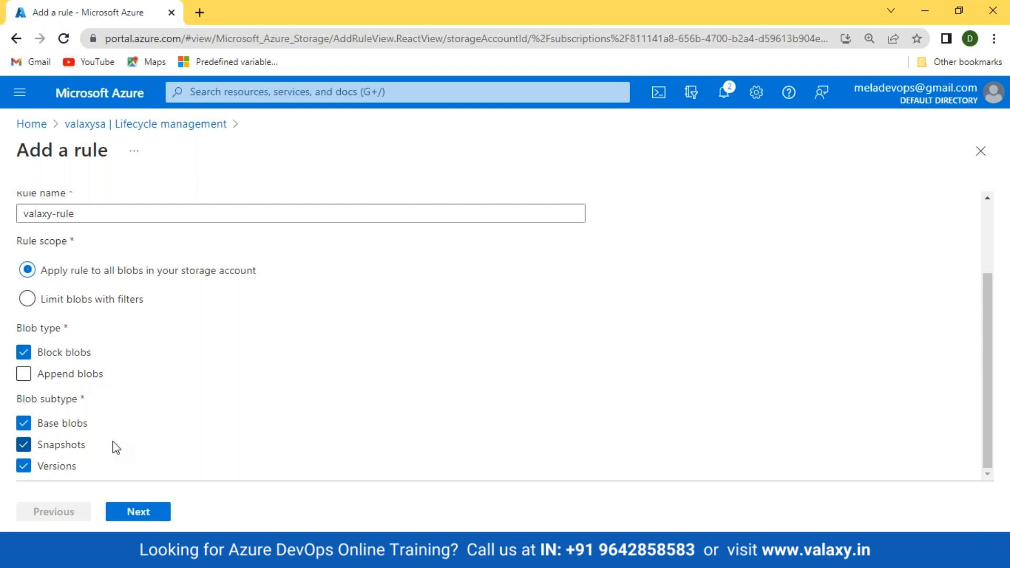
scroll(117, 448, up, 2)
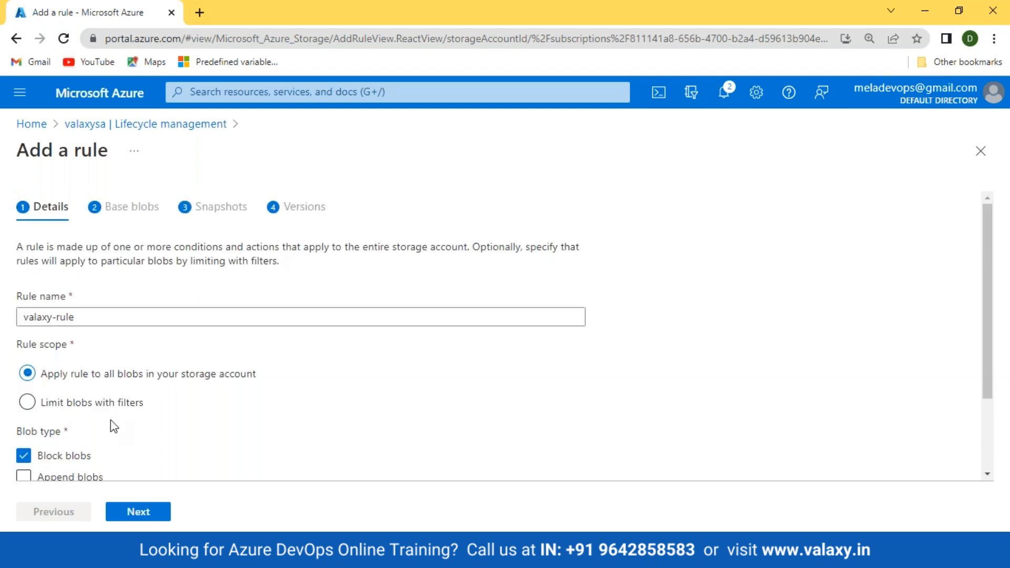
scroll(127, 426, down, 2)
scroll(140, 432, up, 2)
scroll(129, 410, down, 3)
click(135, 512)
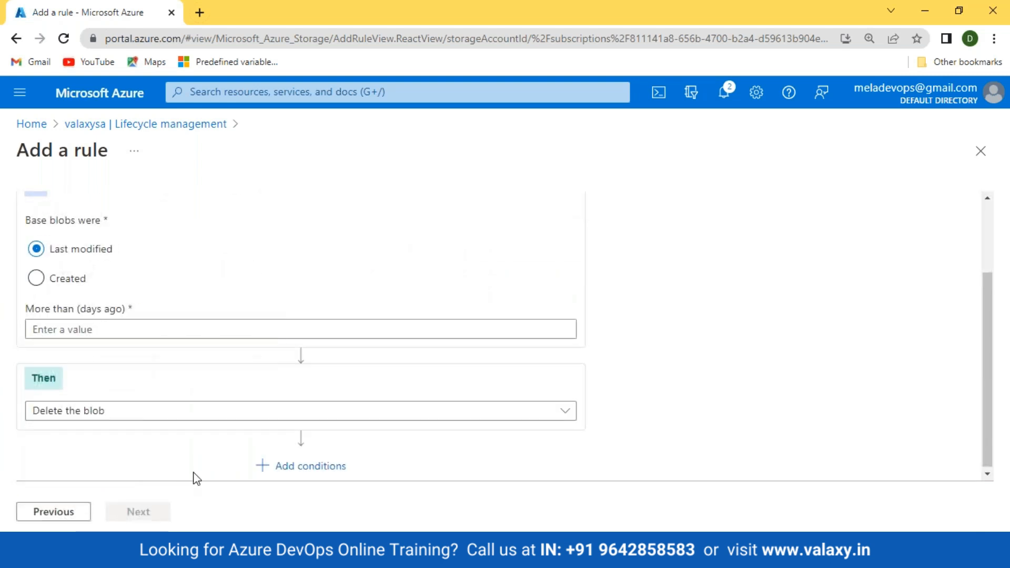
Set the base blob condition to move blobs last modified more than 30 days ago to cool storage.
scroll(148, 314, up, 2)
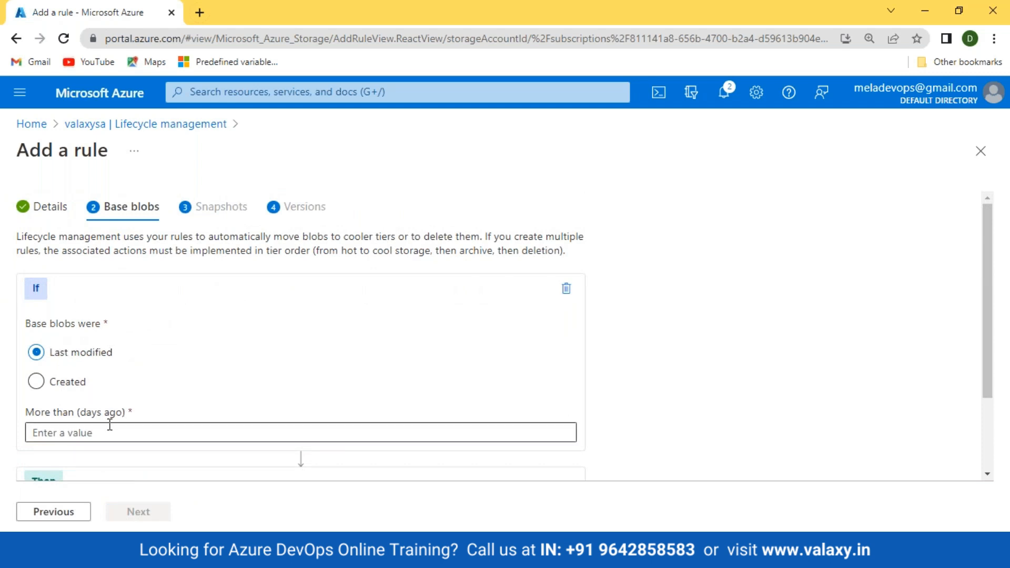
click(89, 437)
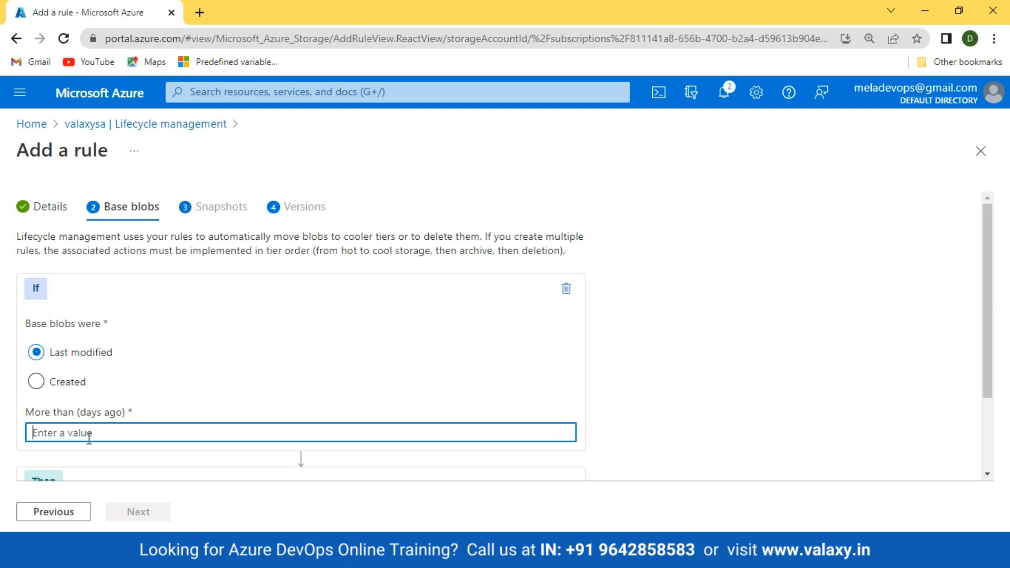
text(30)
scroll(88, 437, down, 3)
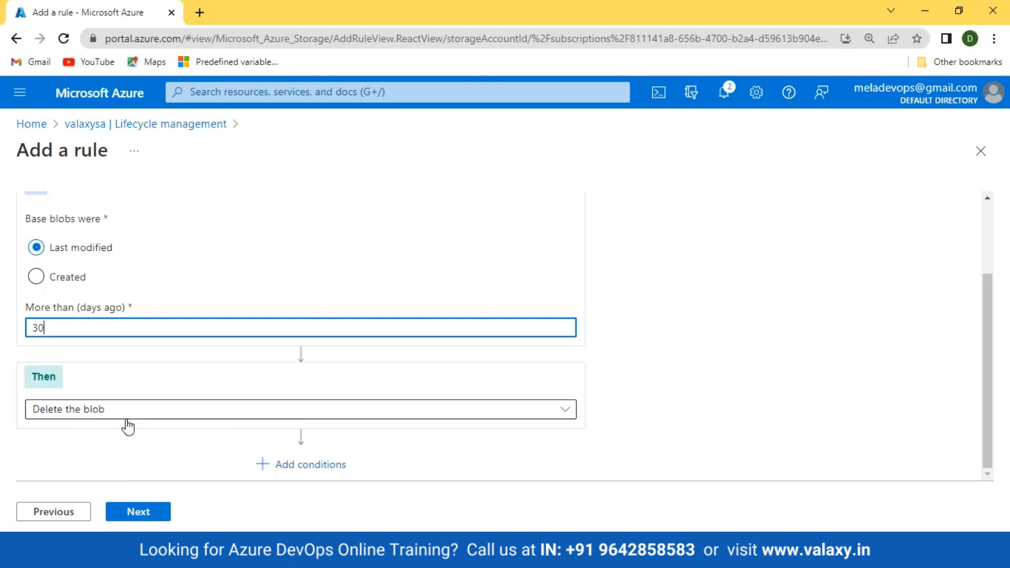
click(130, 412)
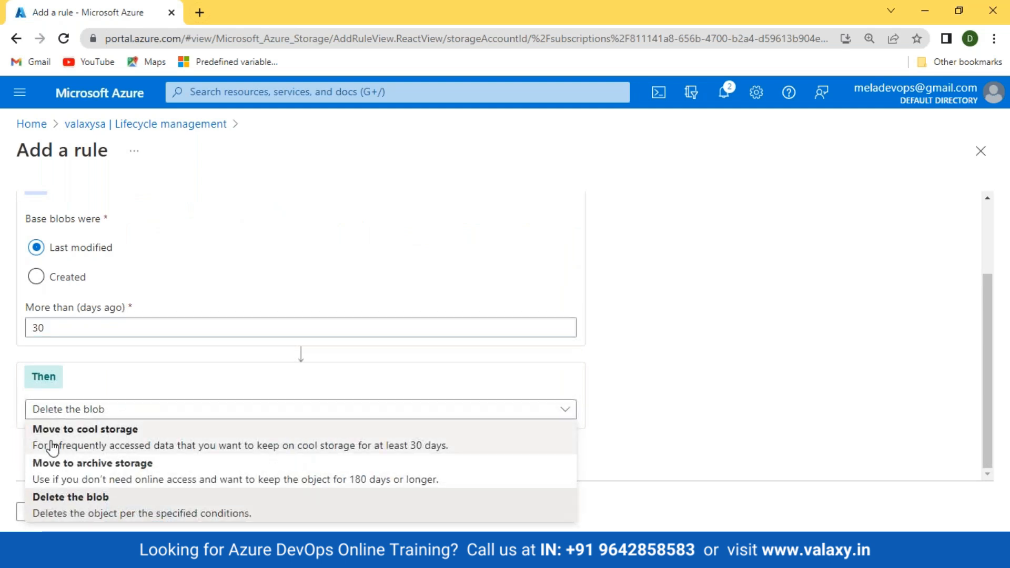
click(99, 447)
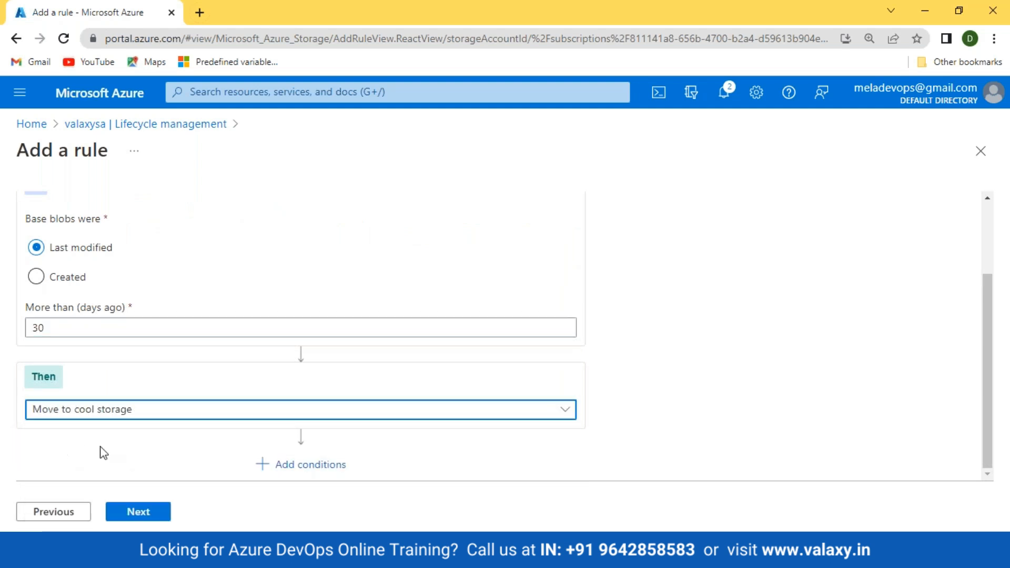
scroll(79, 331, up, 2)
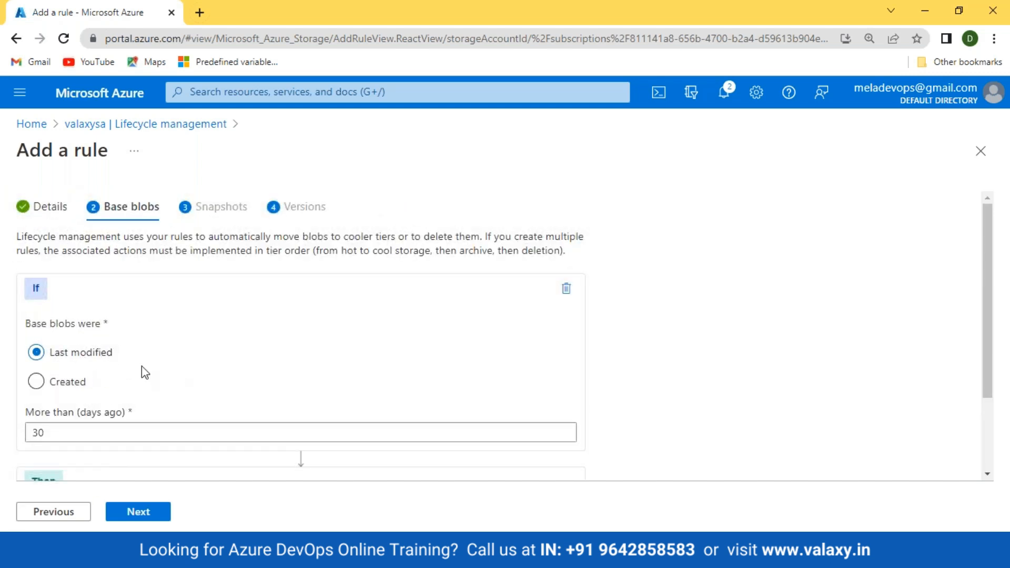
scroll(151, 372, down, 2)
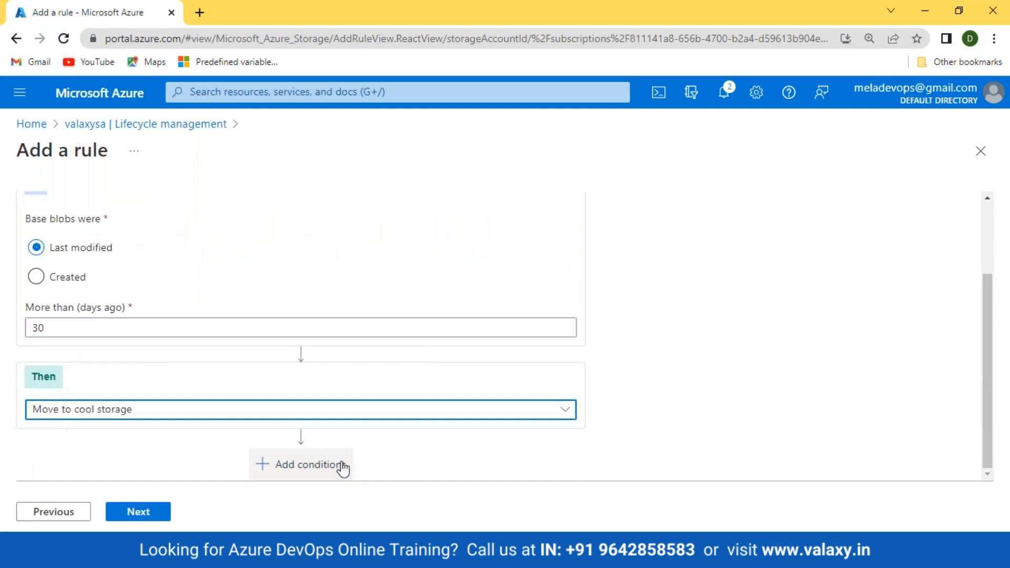
Add a base blob condition that moves blobs last modified more than 180 days ago to archive storage.
click(310, 471)
scroll(302, 350, down, 2)
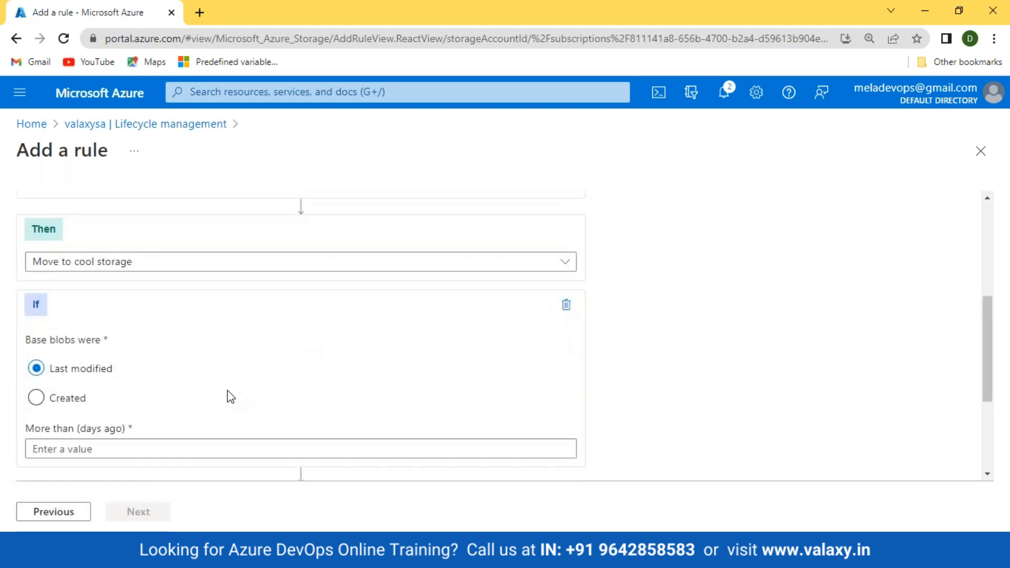
scroll(228, 390, down, 1)
click(108, 377)
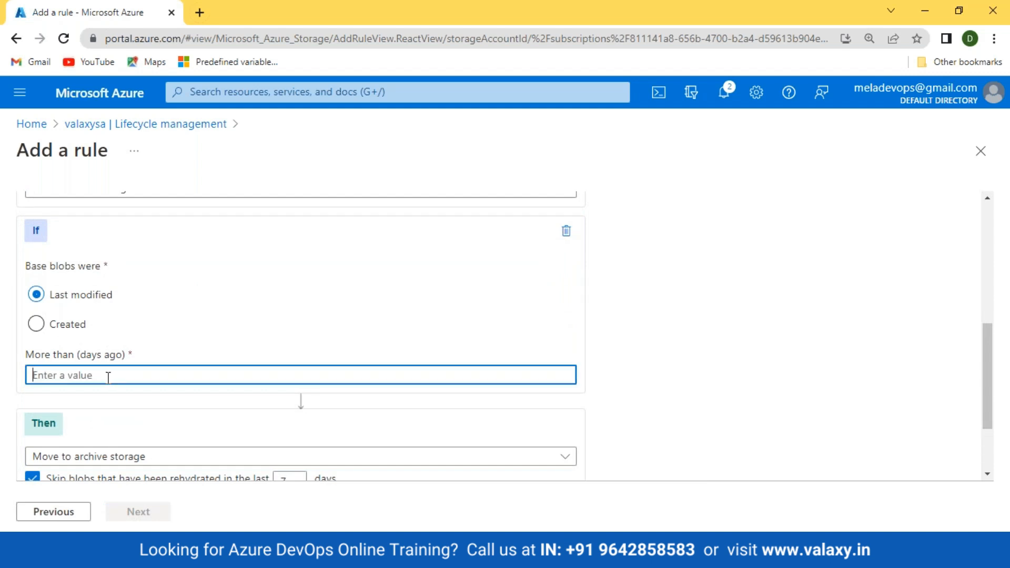
text(180)
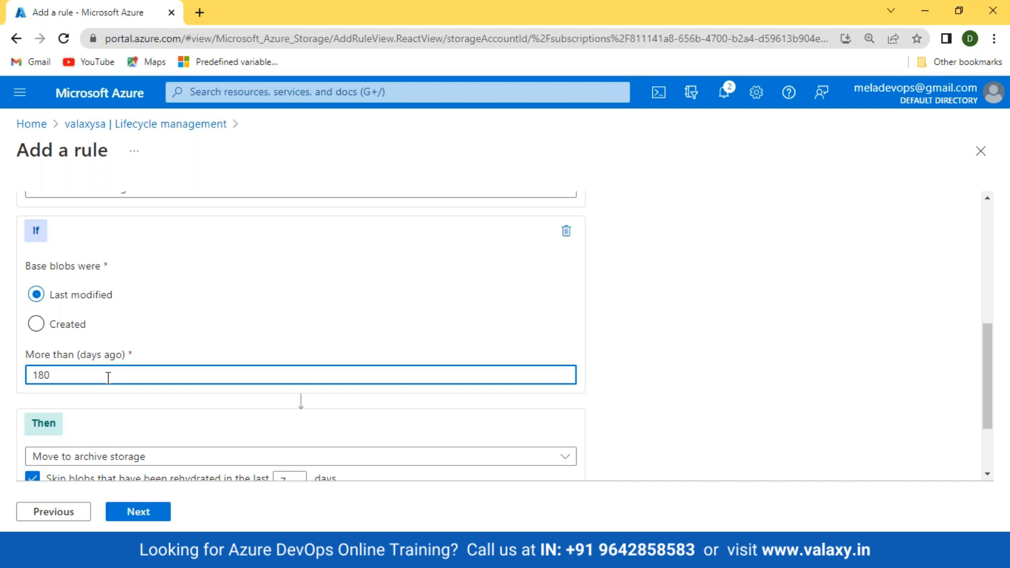
scroll(108, 376, down, 2)
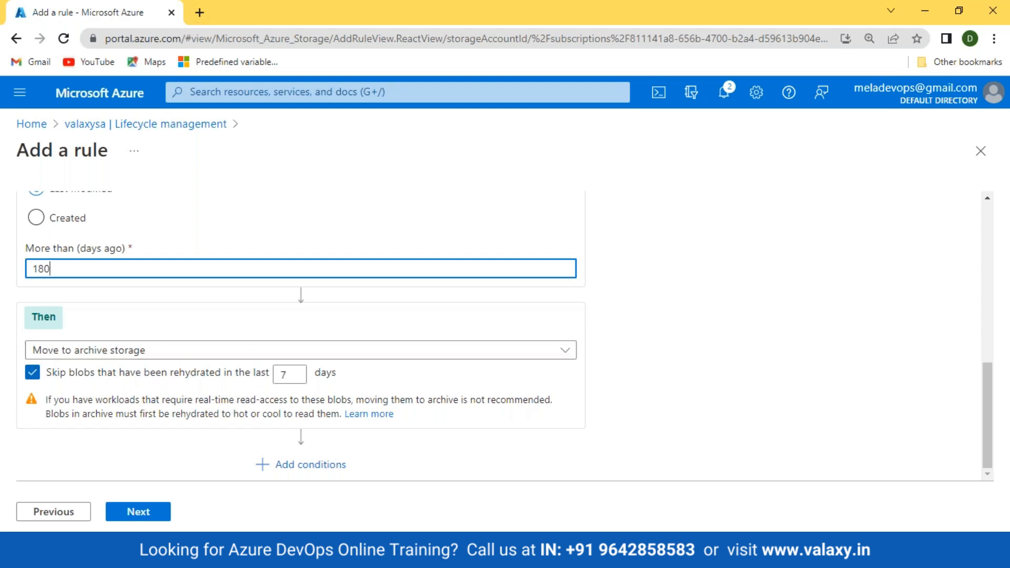
scroll(158, 371, up, 2)
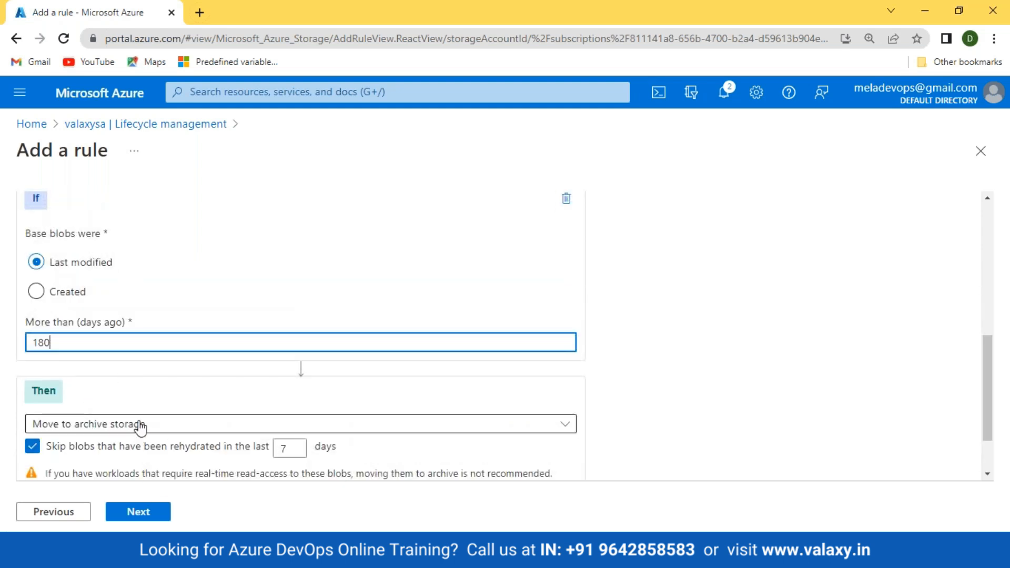
scroll(180, 379, down, 2)
Add a base blob condition that deletes blobs last modified more than 365 days ago and continue to the snapshot conditions.
click(345, 474)
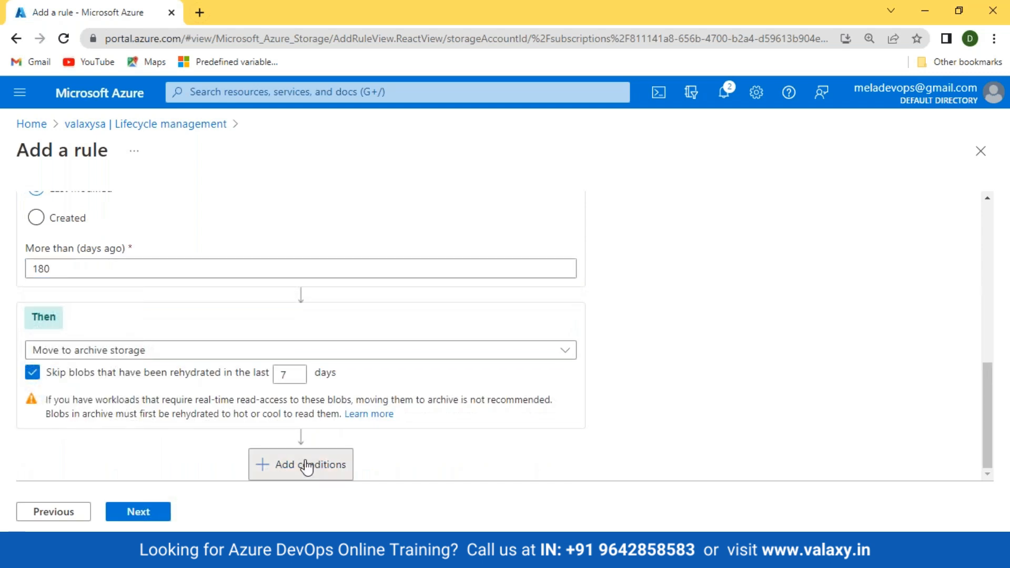
scroll(377, 417, down, 5)
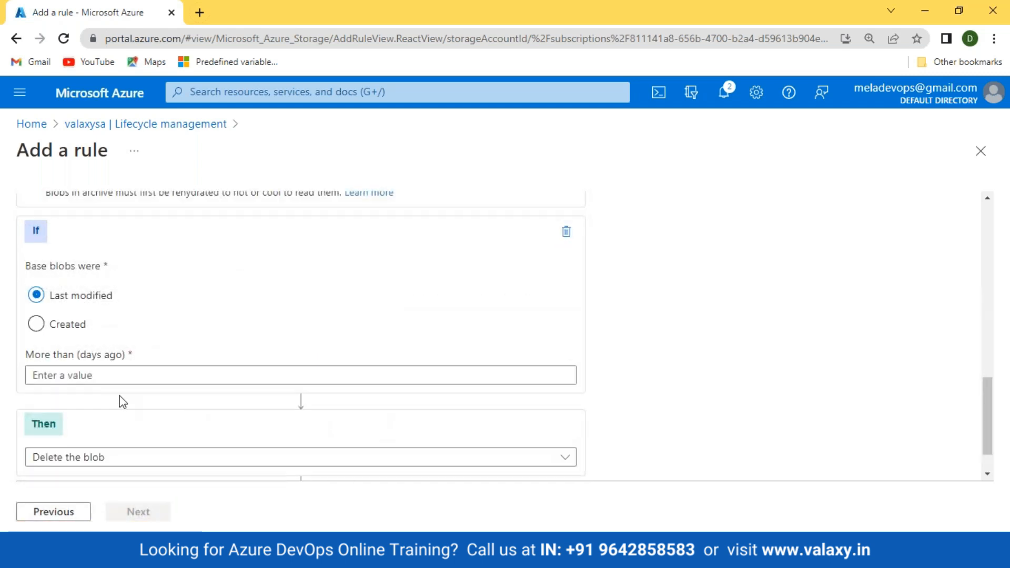
click(96, 376)
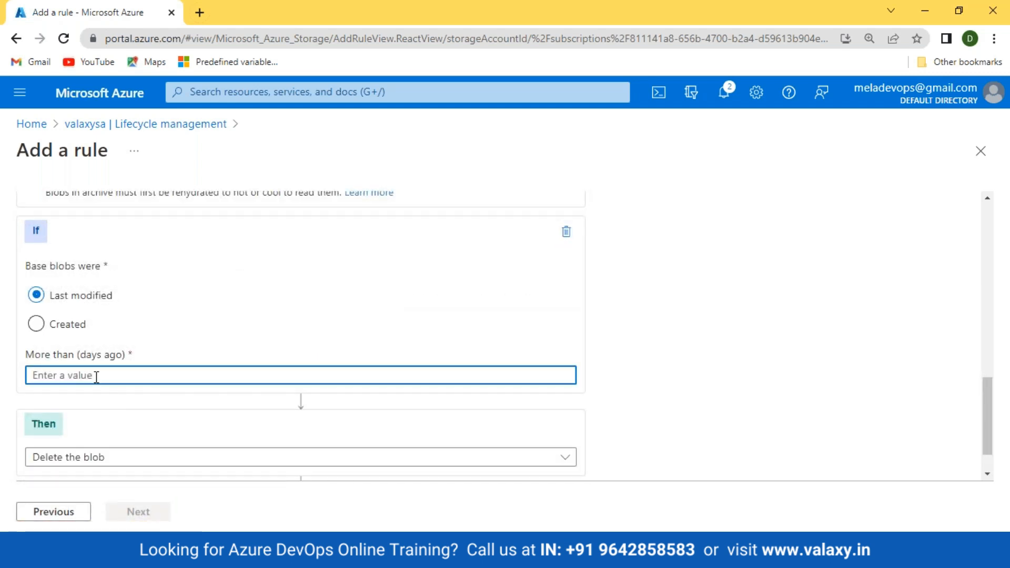
text(365)
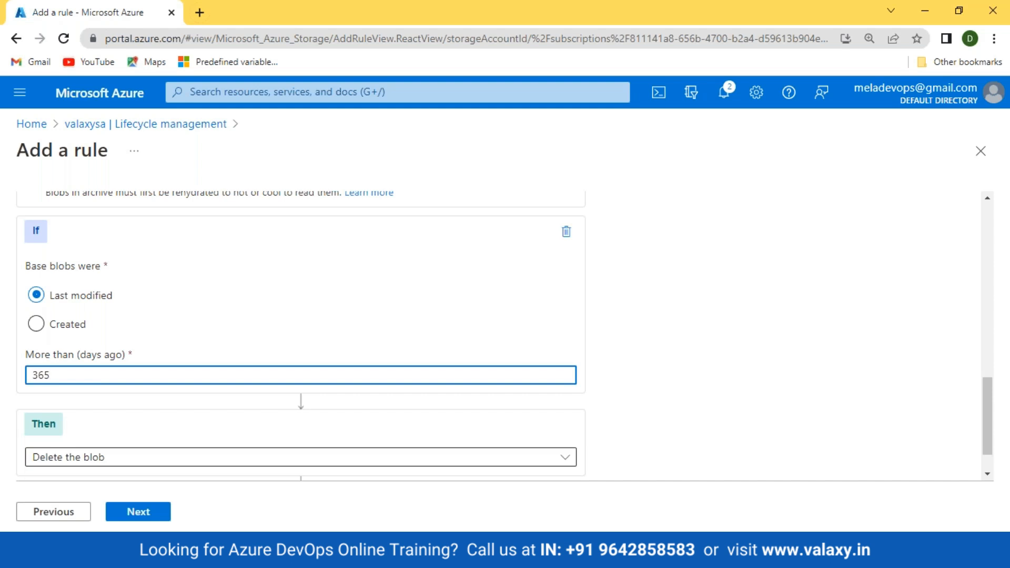
click(154, 437)
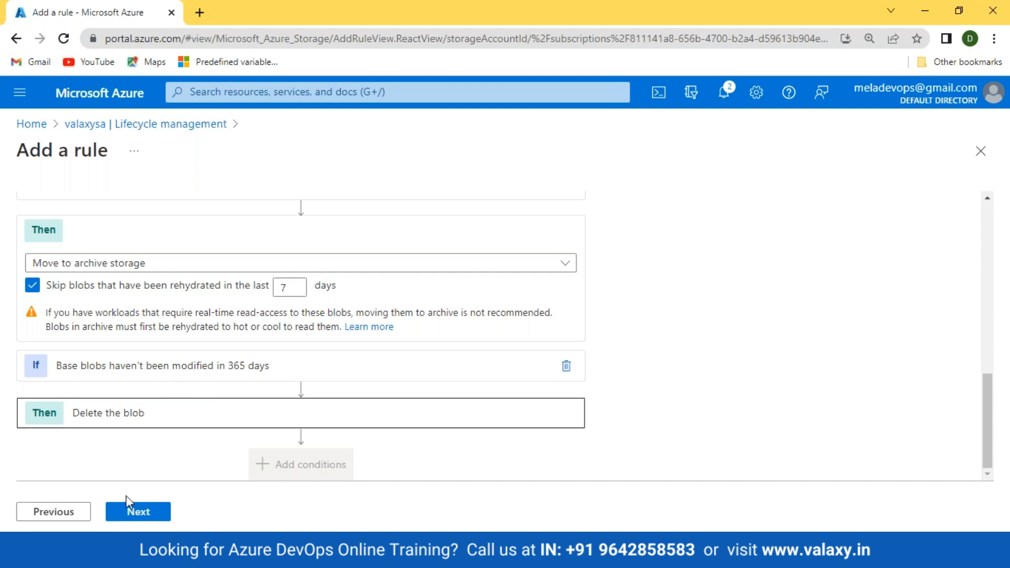
click(139, 512)
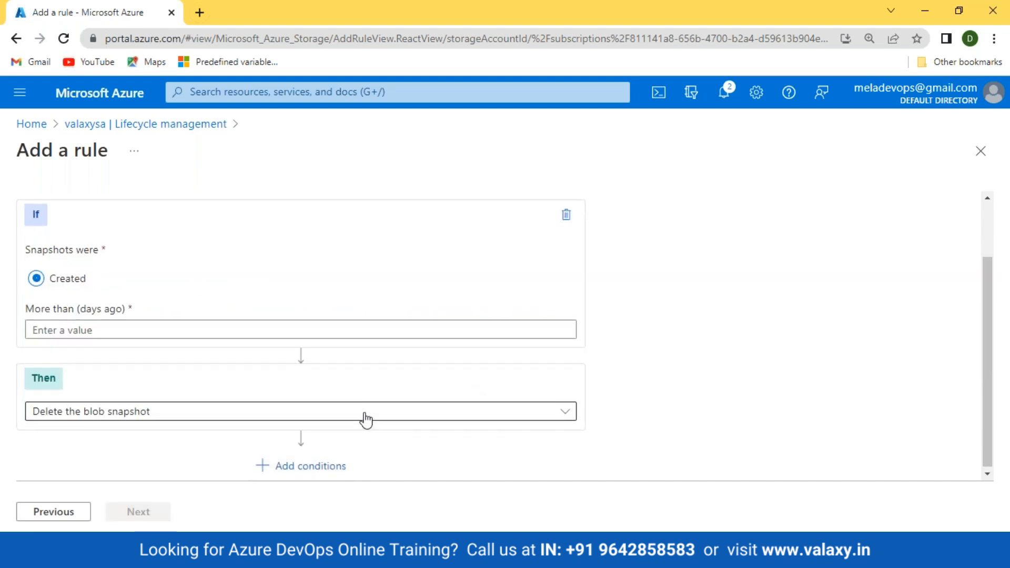
Set the snapshot condition to delete blob snapshots created more than 30 days ago and continue to the version conditions.
scroll(363, 419, up, 2)
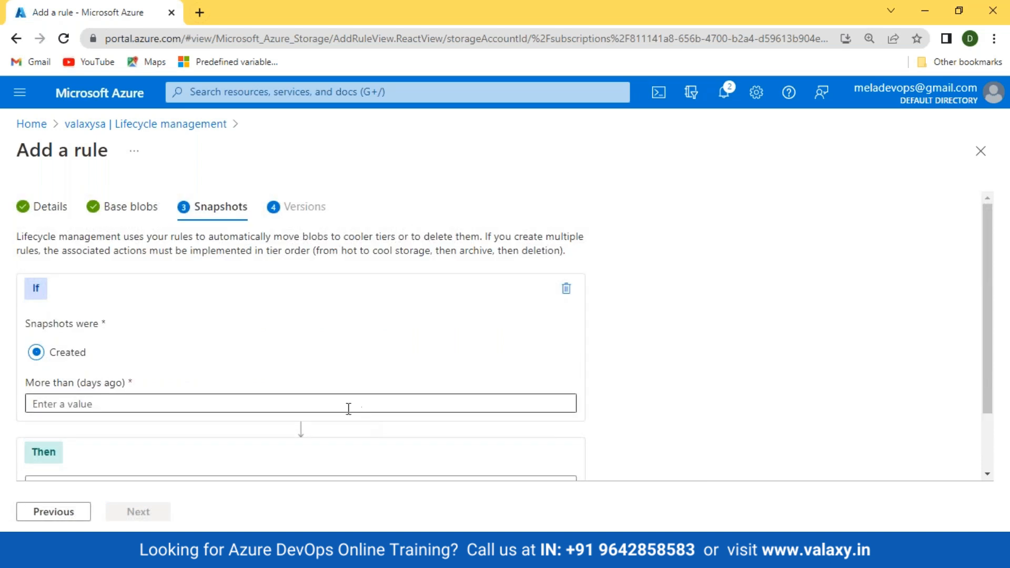
scroll(337, 363, down, 2)
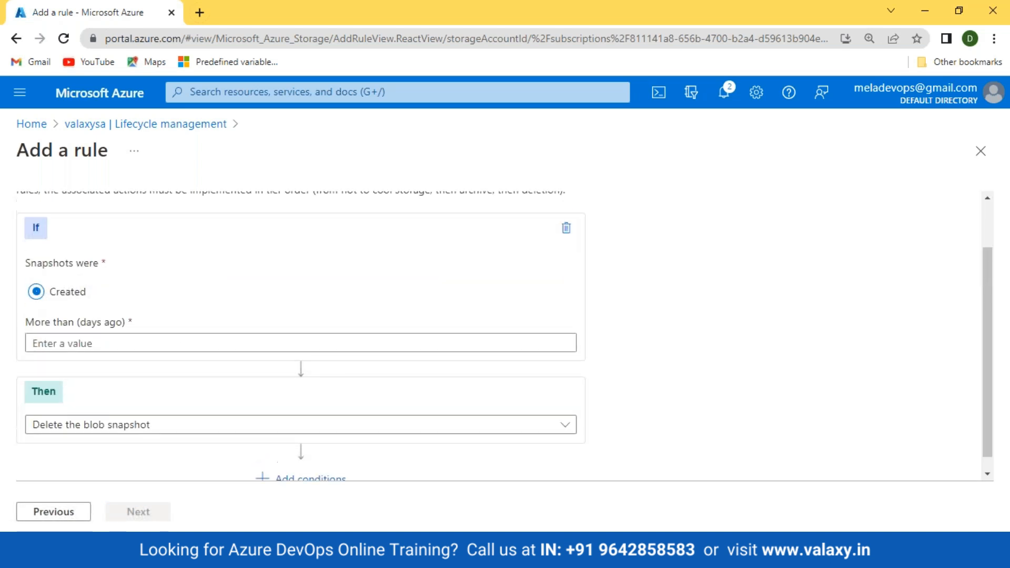
scroll(294, 268, up, 2)
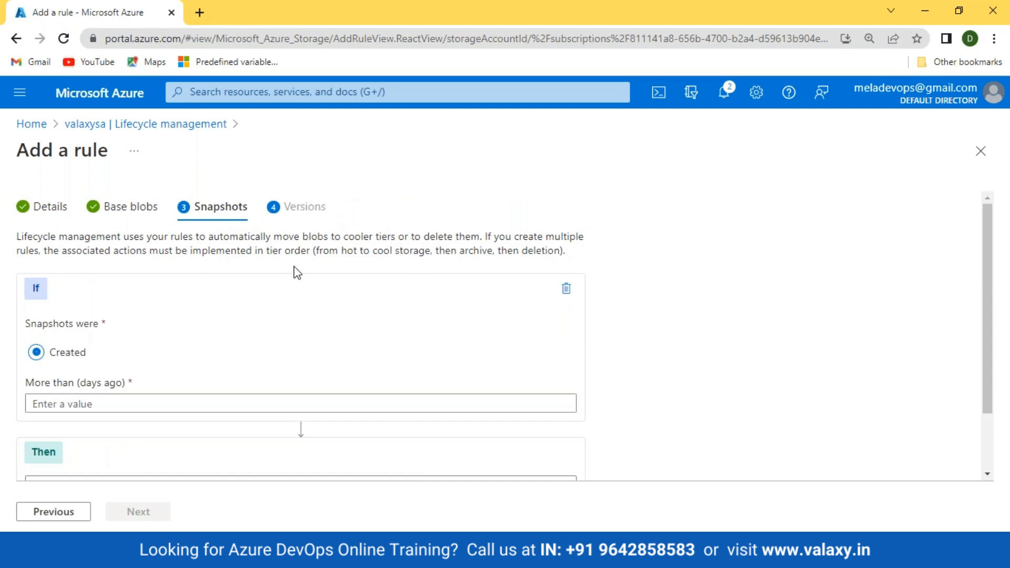
scroll(117, 323, down, 2)
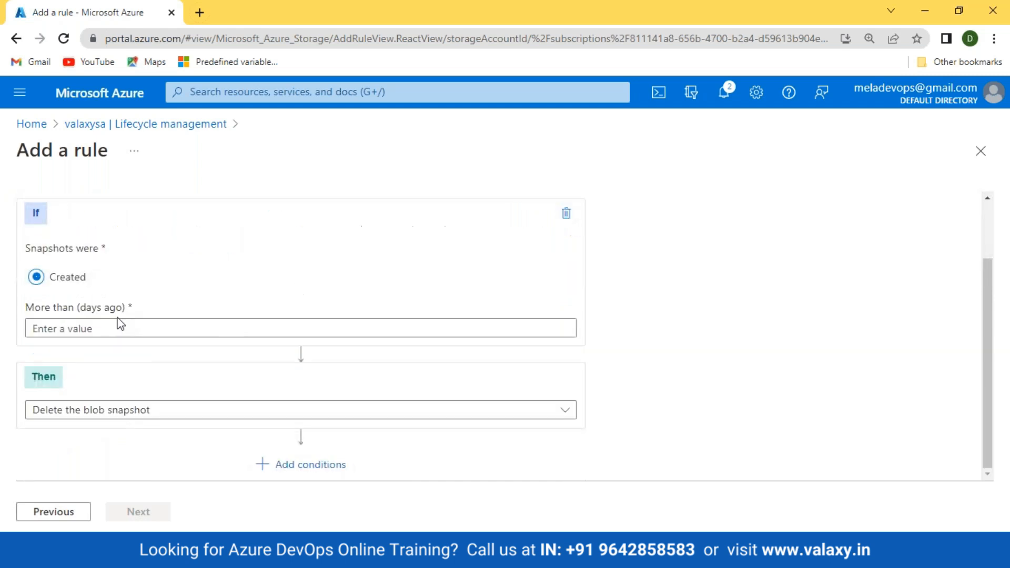
click(122, 329)
text(60)
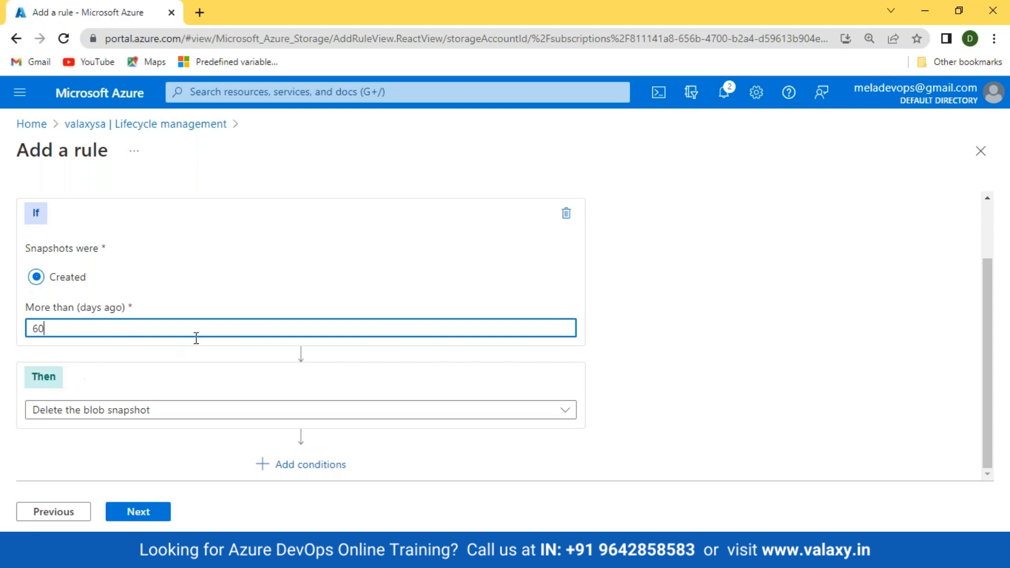
click(135, 459)
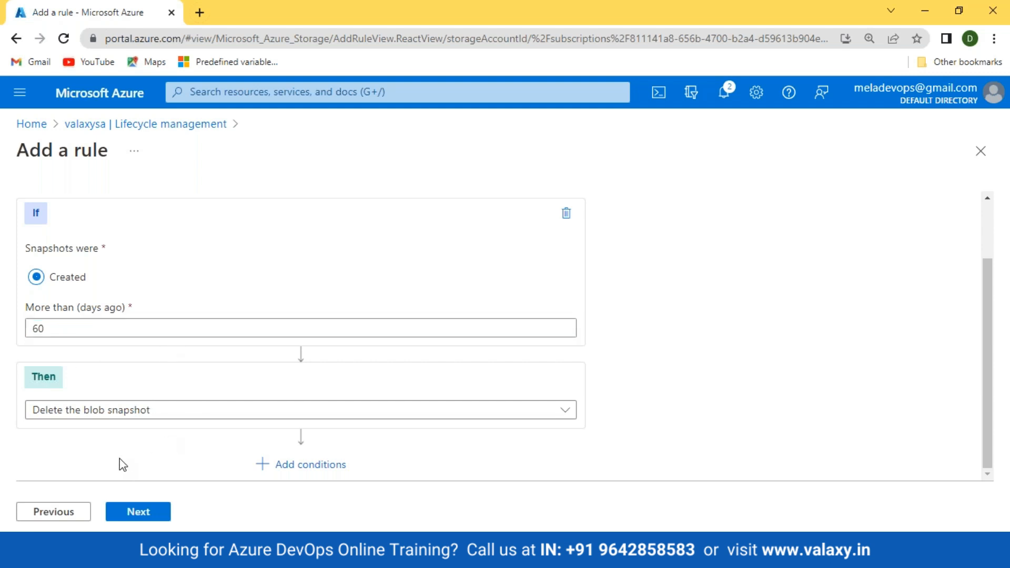
double_click(64, 336)
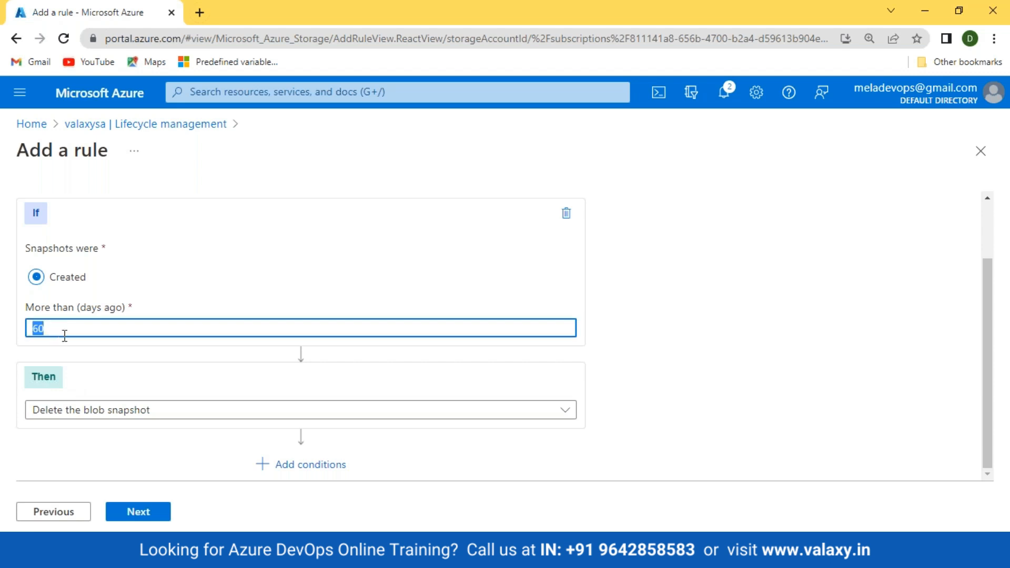
text(30)
click(153, 515)
Set the version condition to delete blob versions created more than 30 days ago and add the rule.
scroll(316, 422, up, 3)
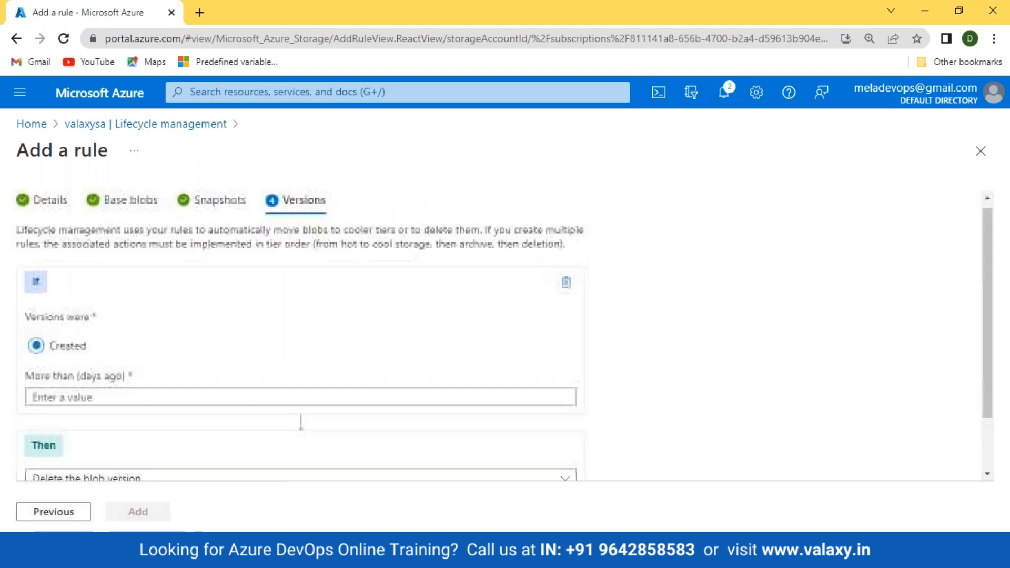
scroll(158, 368, down, 2)
click(145, 329)
text(30)
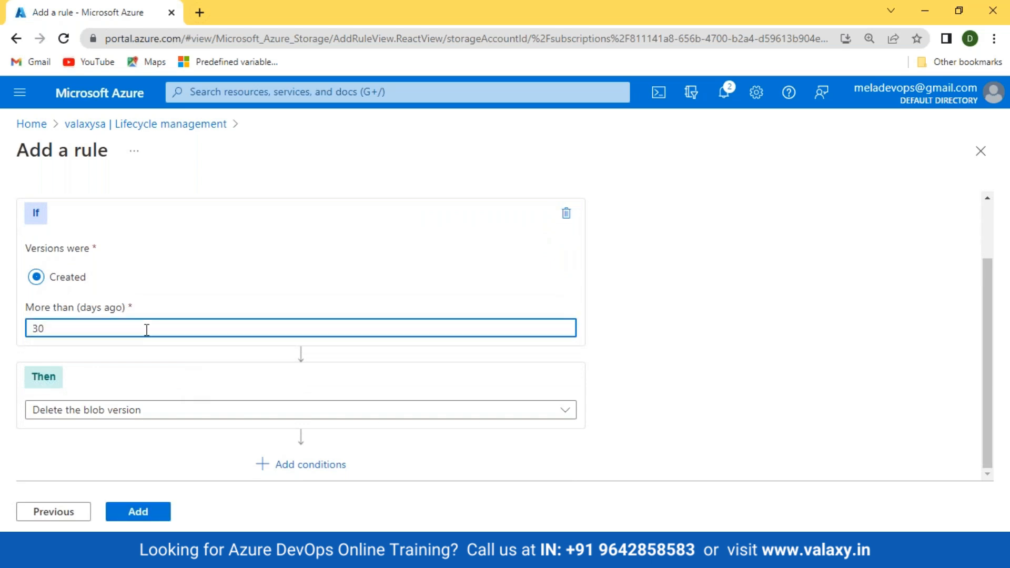
click(149, 517)
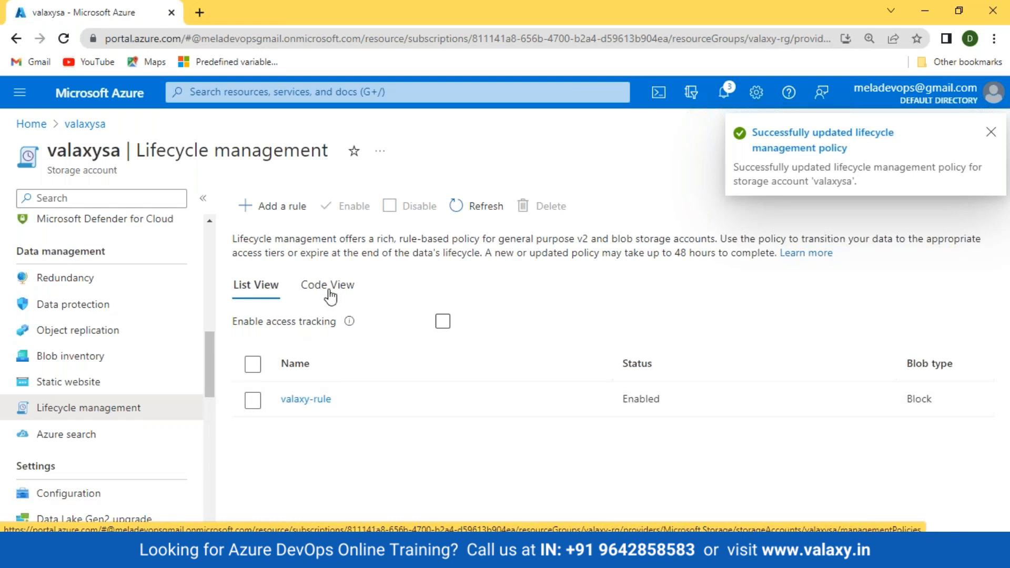
Open valaxy-rule to review its details and base blob conditions, and return to valaxysa's lifecycle management page.
click(306, 401)
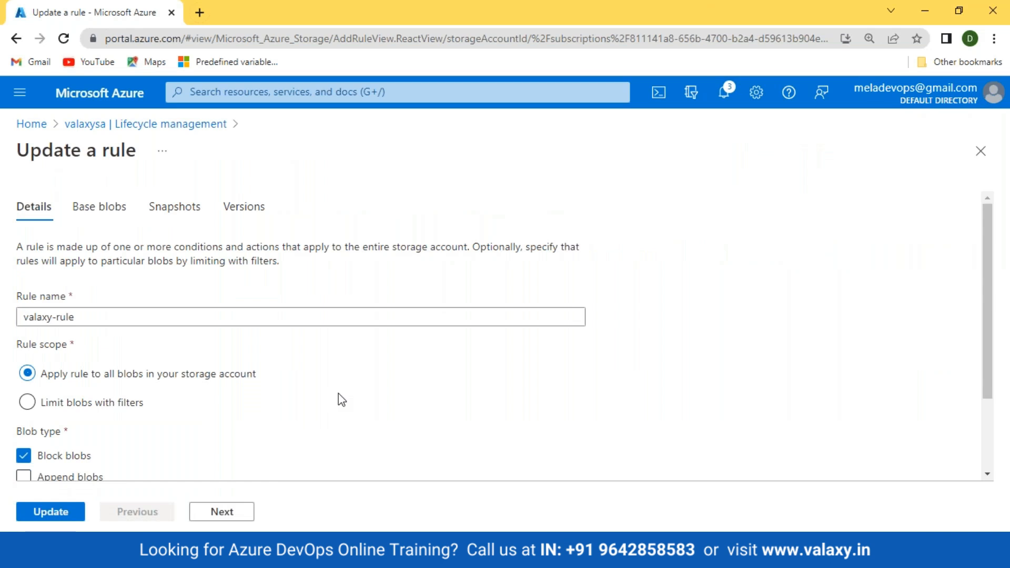
scroll(355, 392, down, 5)
scroll(355, 392, up, 5)
click(107, 211)
scroll(821, 384, down, 3)
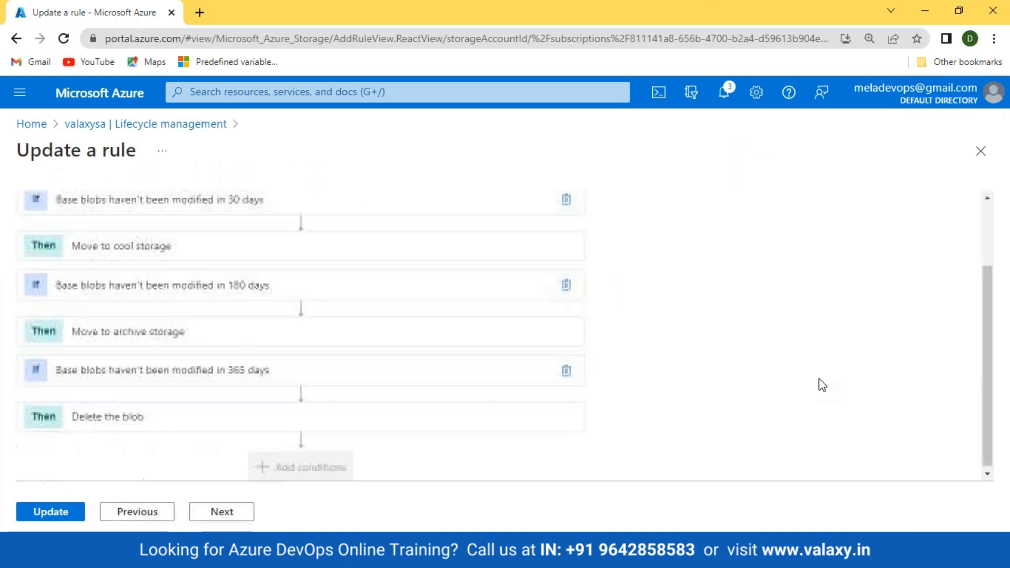
scroll(820, 383, up, 2)
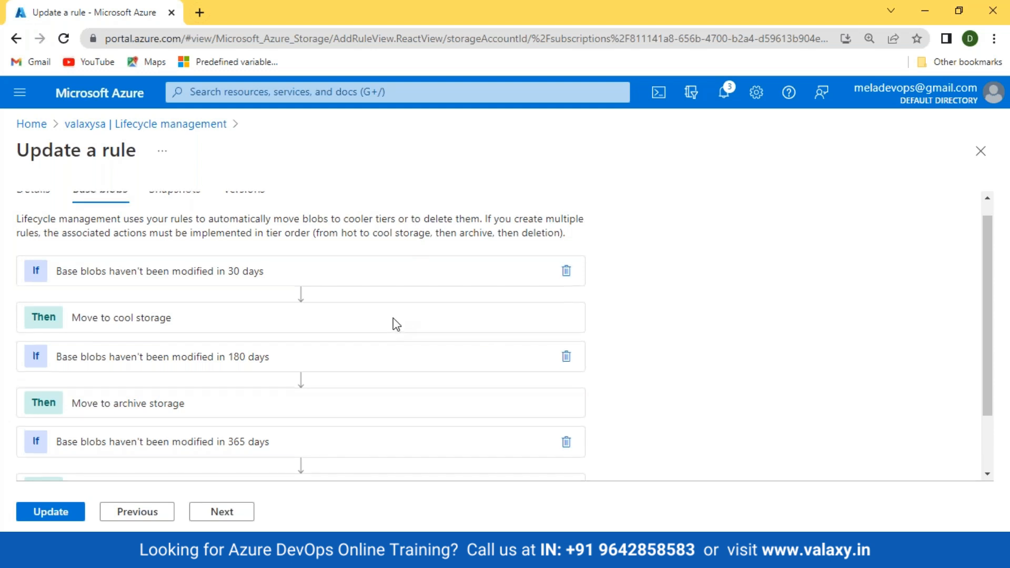
scroll(392, 323, up, 2)
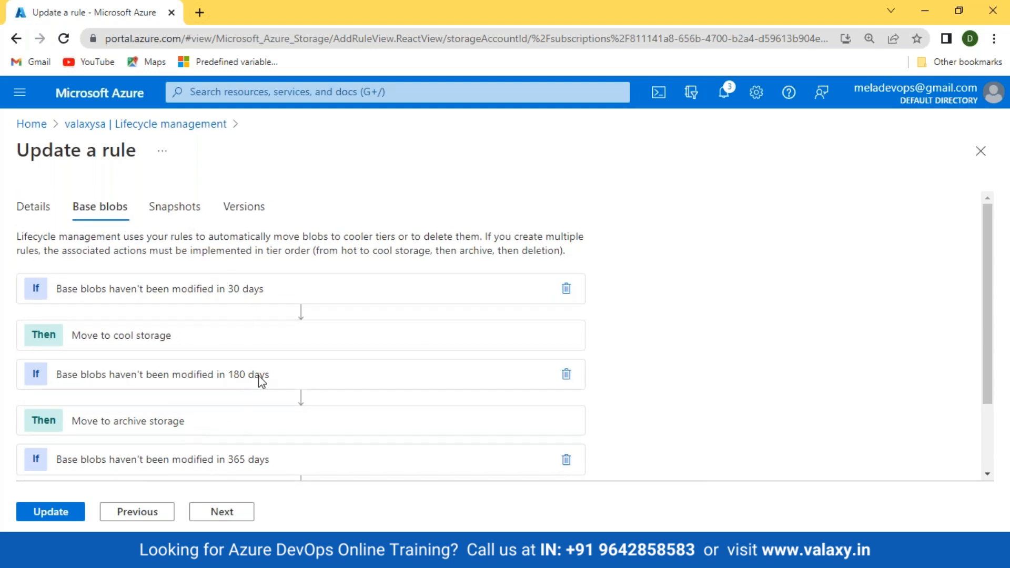
click(86, 125)
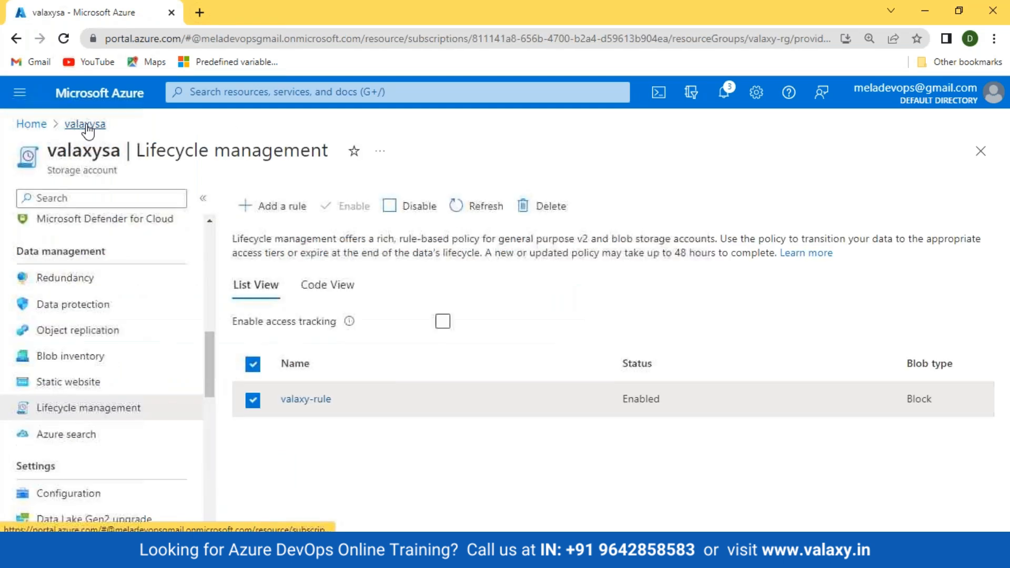
Open the valaxy-blob container from valaxysa's list of containers.
scroll(34, 345, up, 10)
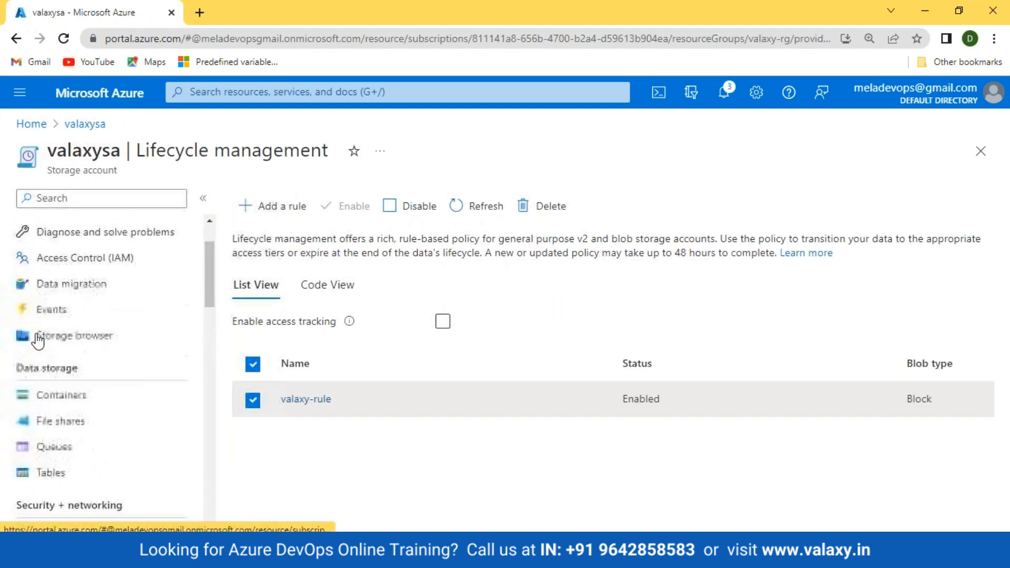
scroll(62, 363, down, 1)
click(62, 327)
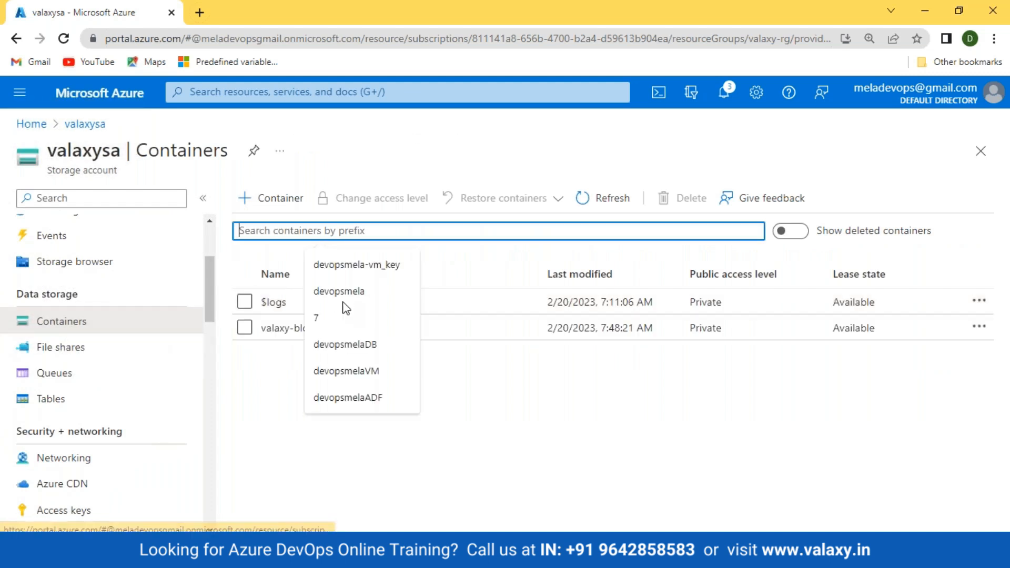
click(277, 330)
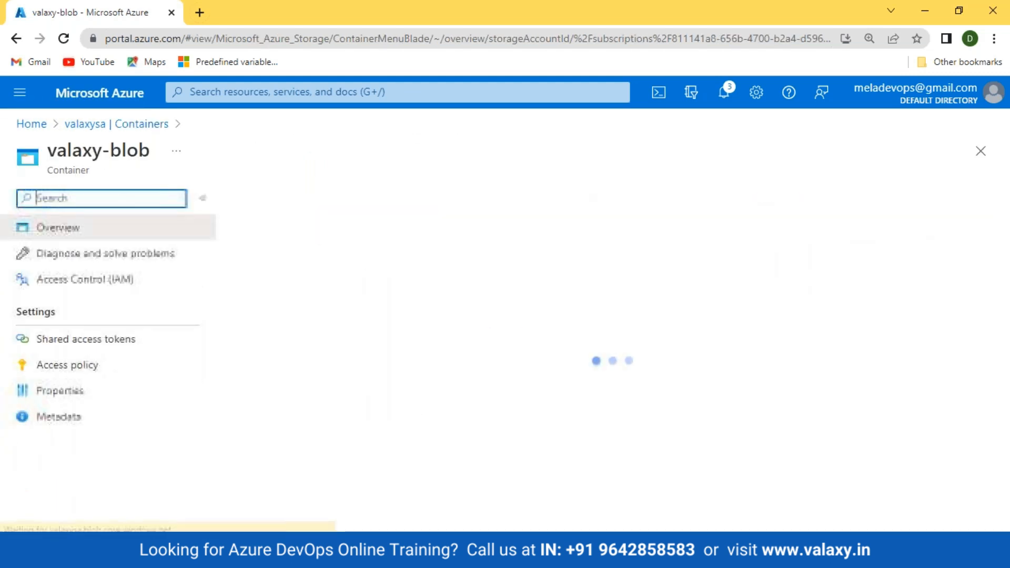
Change the access tier of the Notes.txt blob to Cool and check it in the blob list.
click(252, 377)
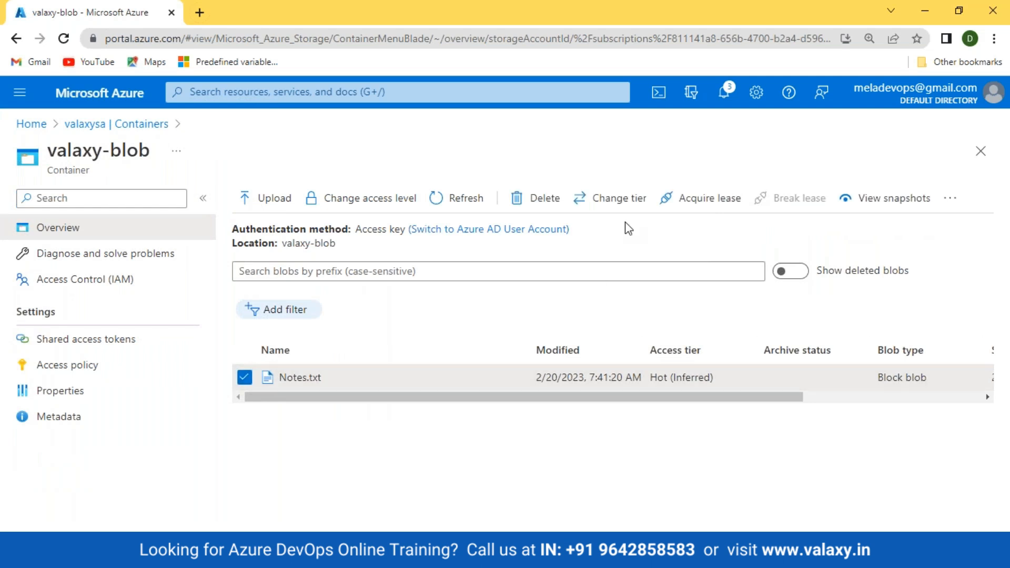
click(616, 209)
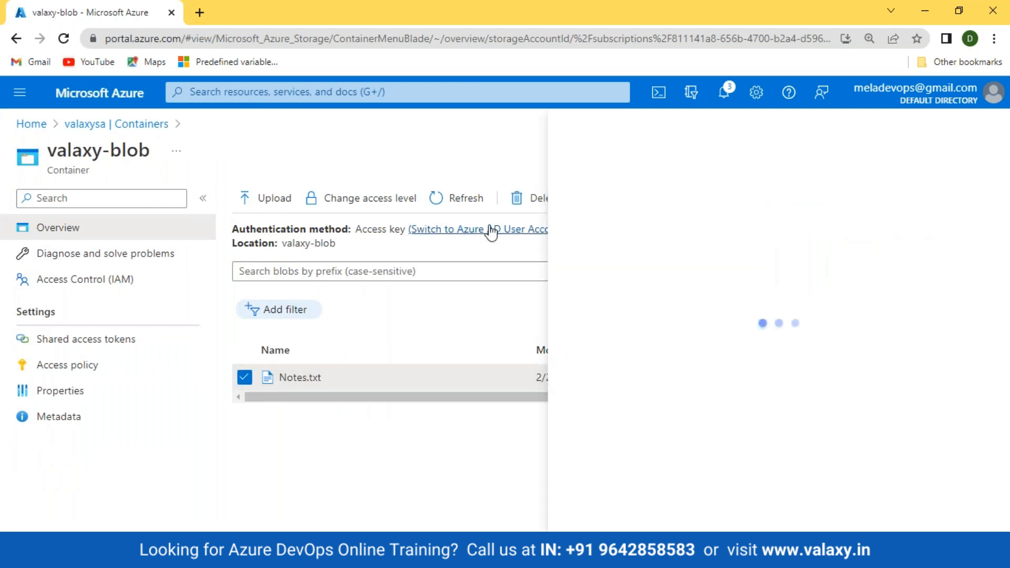
click(835, 251)
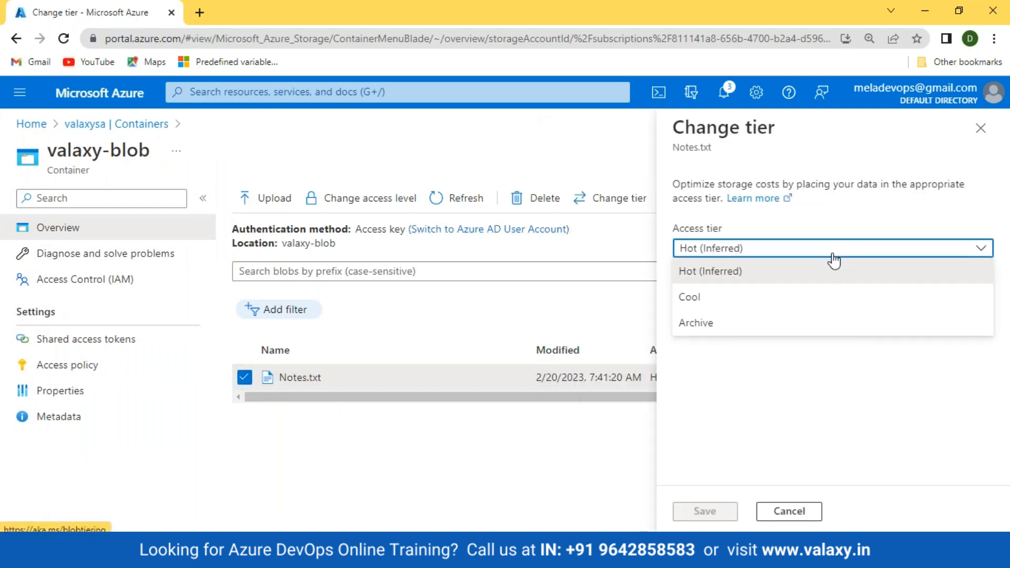
click(716, 298)
click(710, 512)
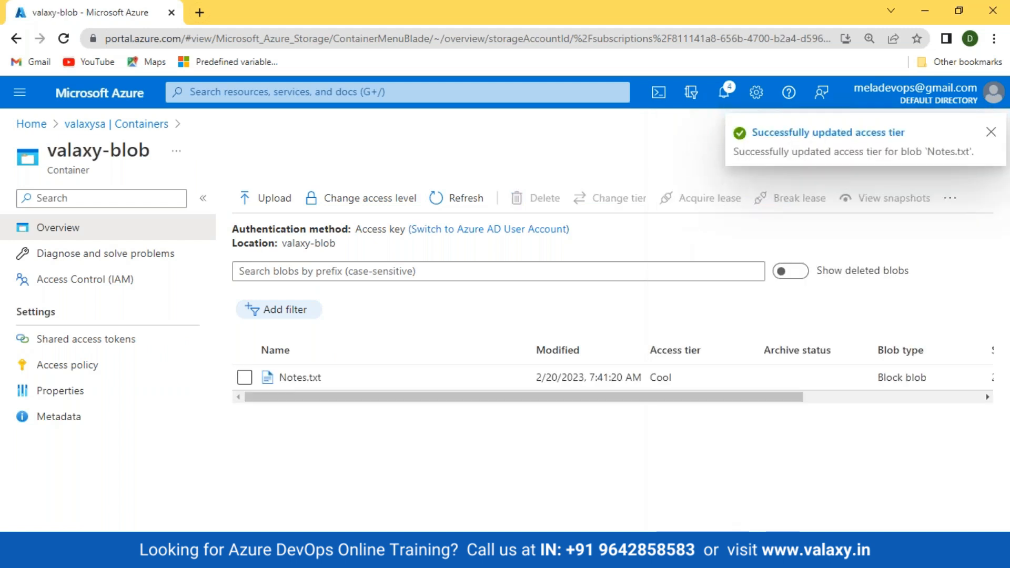
double_click(685, 384)
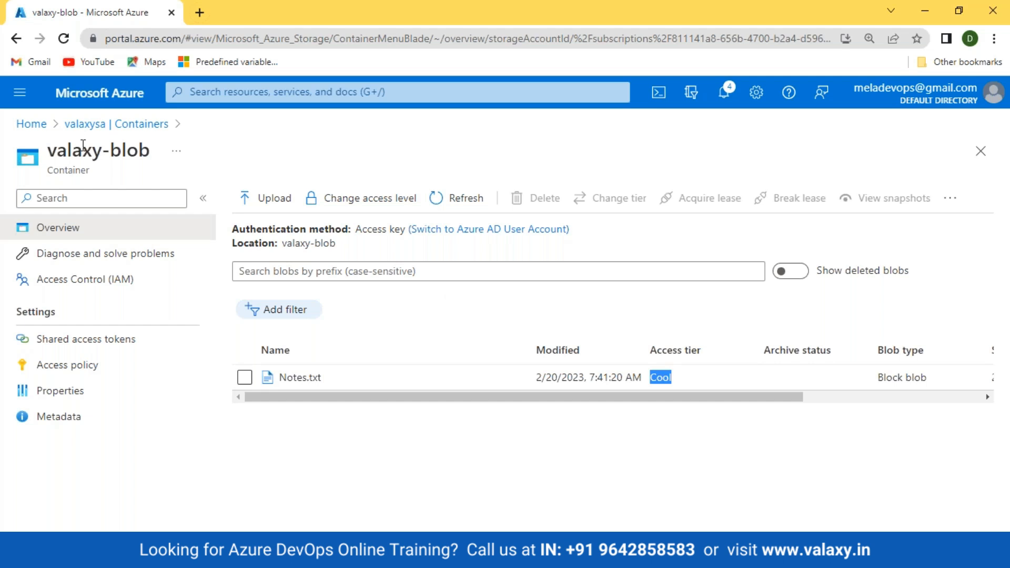
Leave the valaxy-blob container and open the data protection settings of the valaxysa storage account.
click(94, 125)
scroll(103, 442, down, 4)
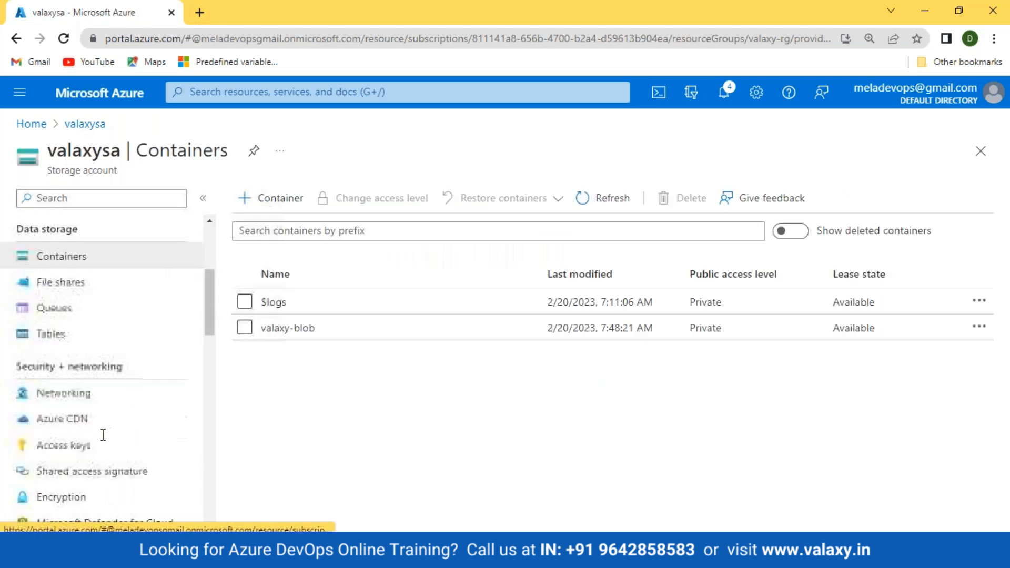
scroll(102, 436, down, 3)
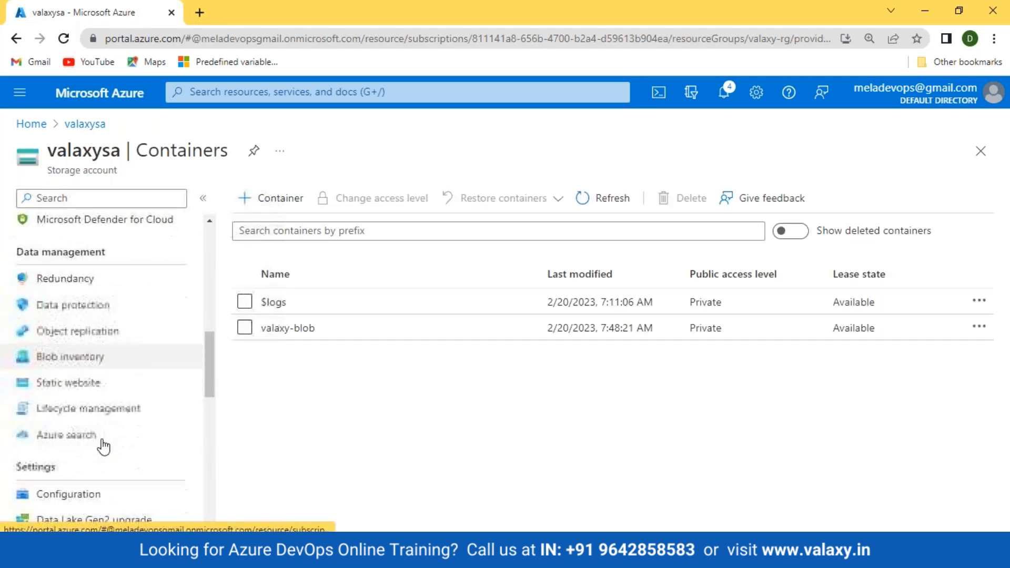
click(68, 307)
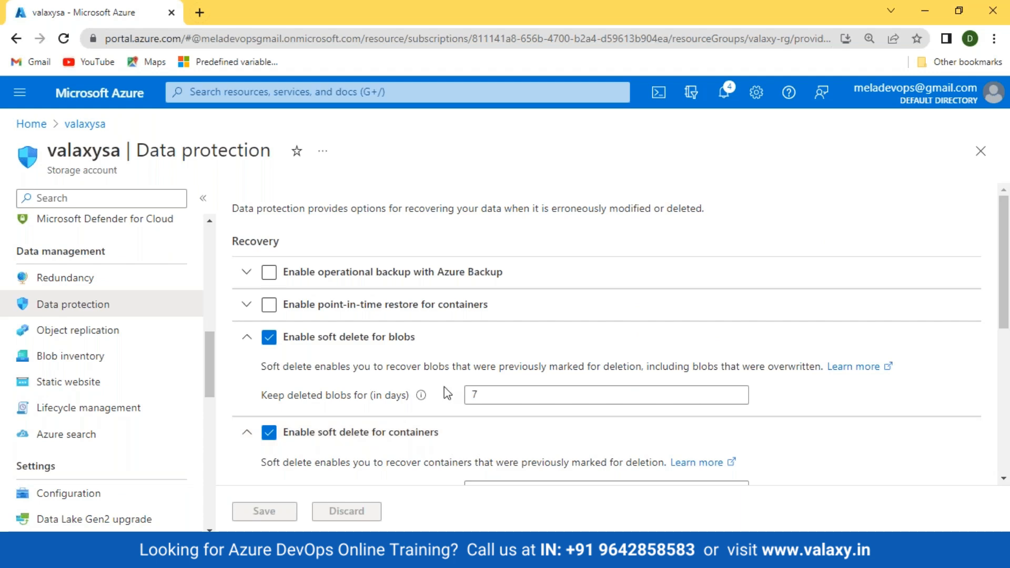
Disable soft delete for blobs, soft delete for containers and versioning for blobs on valaxysa, and save the settings.
scroll(444, 390, down, 2)
click(269, 263)
click(269, 346)
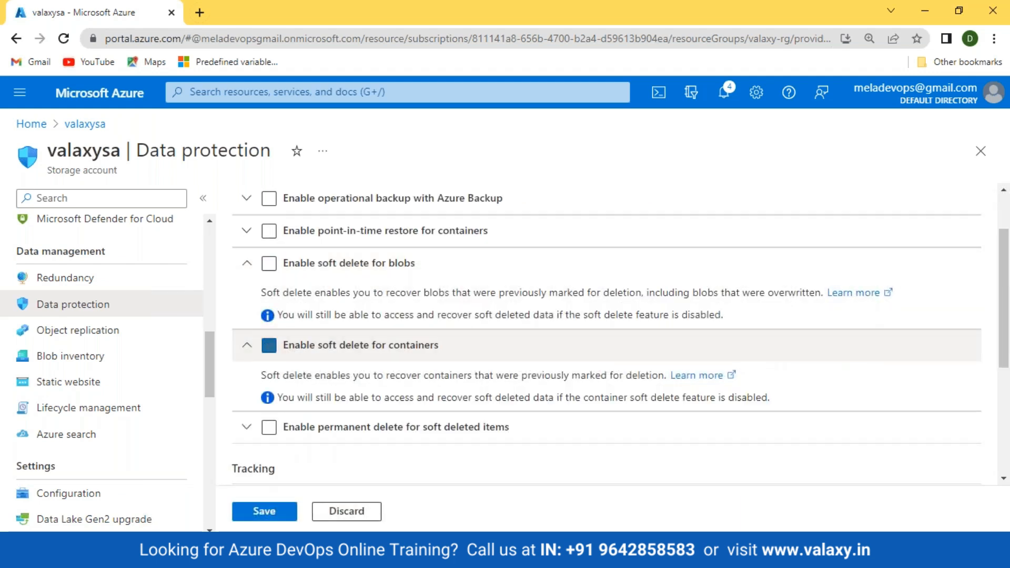
scroll(380, 379, down, 3)
click(269, 351)
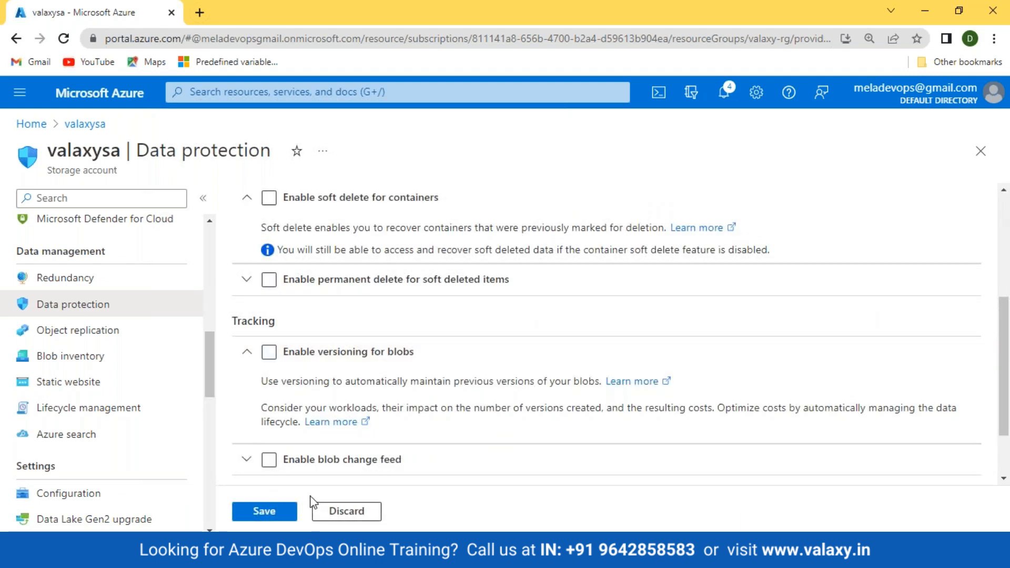
click(266, 508)
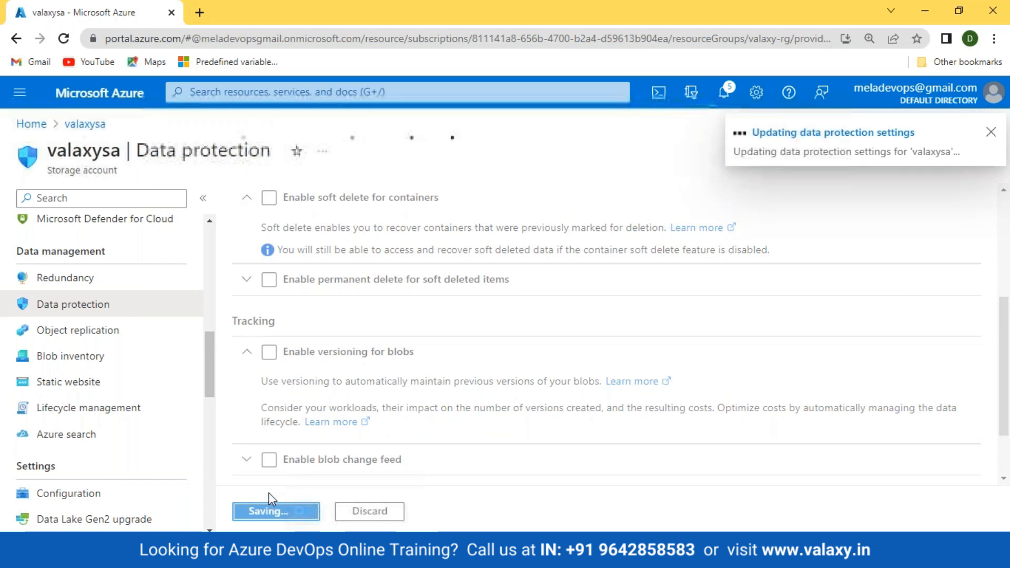
scroll(395, 342, up, 3)
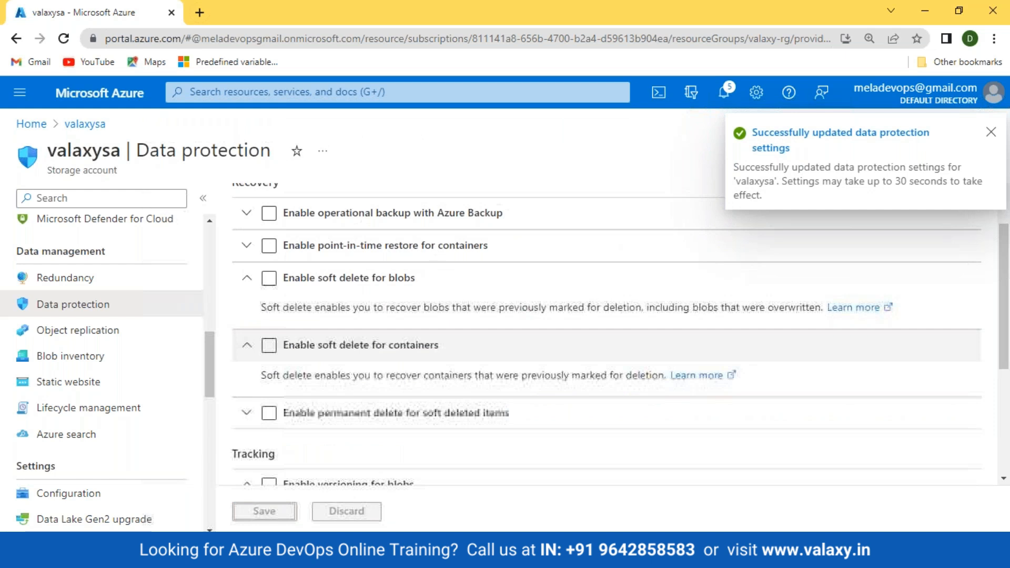
scroll(392, 344, up, 1)
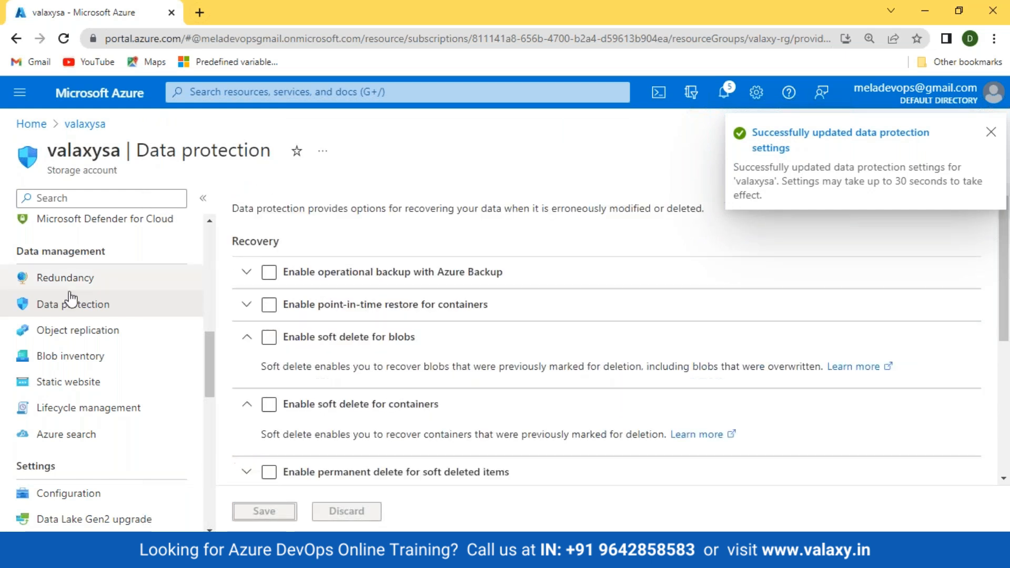
On valaxysa's redundancy page, try Geo-redundant storage (GRS), read the replication description, and set the option back to Locally-redundant storage (LRS) without saving.
click(72, 280)
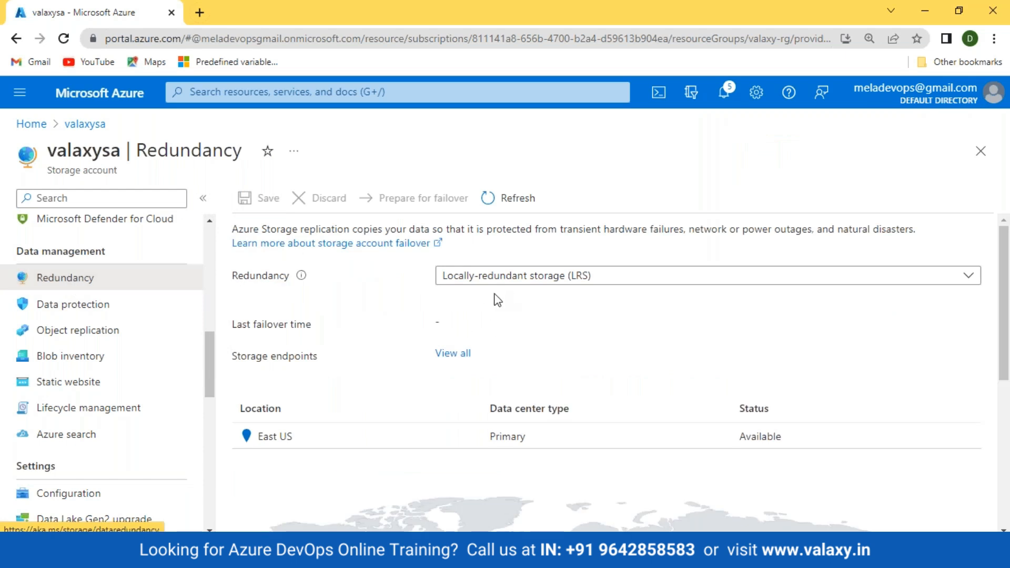
click(598, 289)
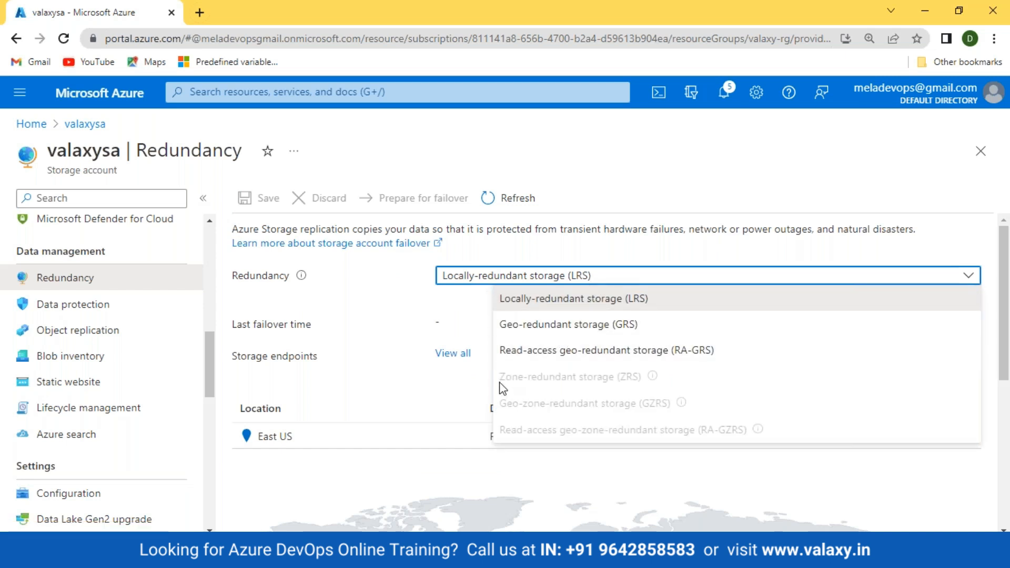
click(518, 325)
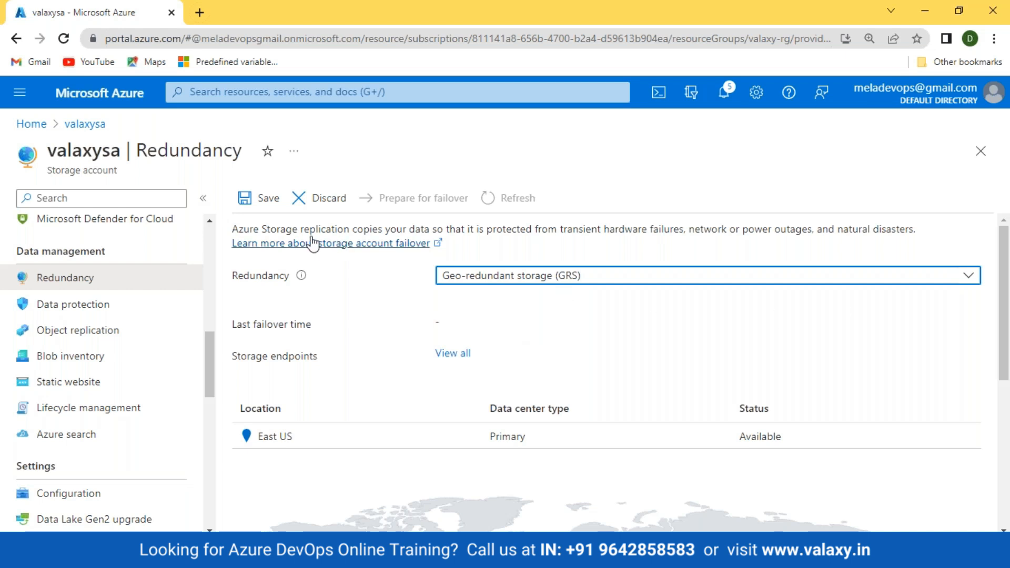
drag(350, 228, 430, 229)
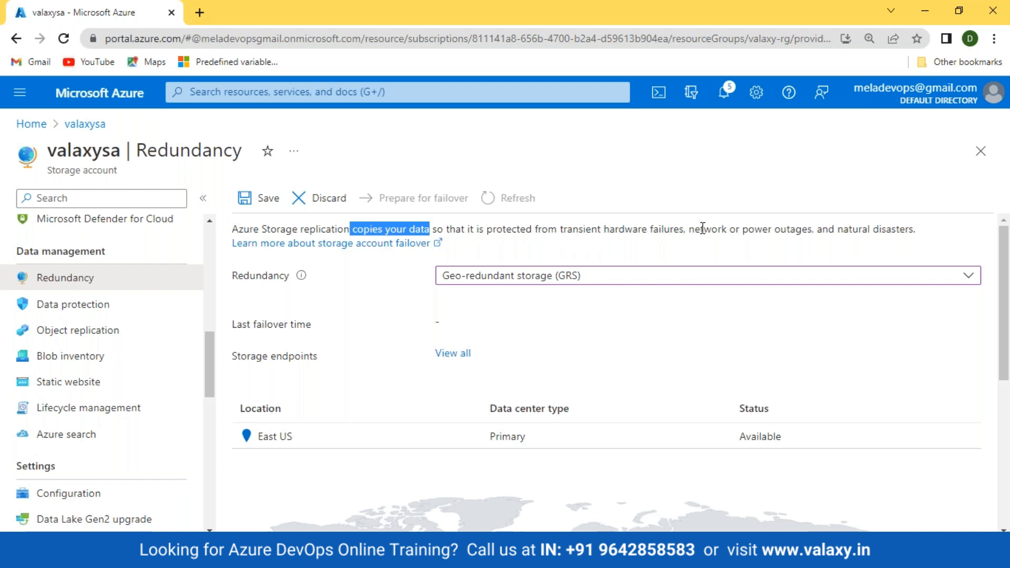
drag(740, 229, 945, 233)
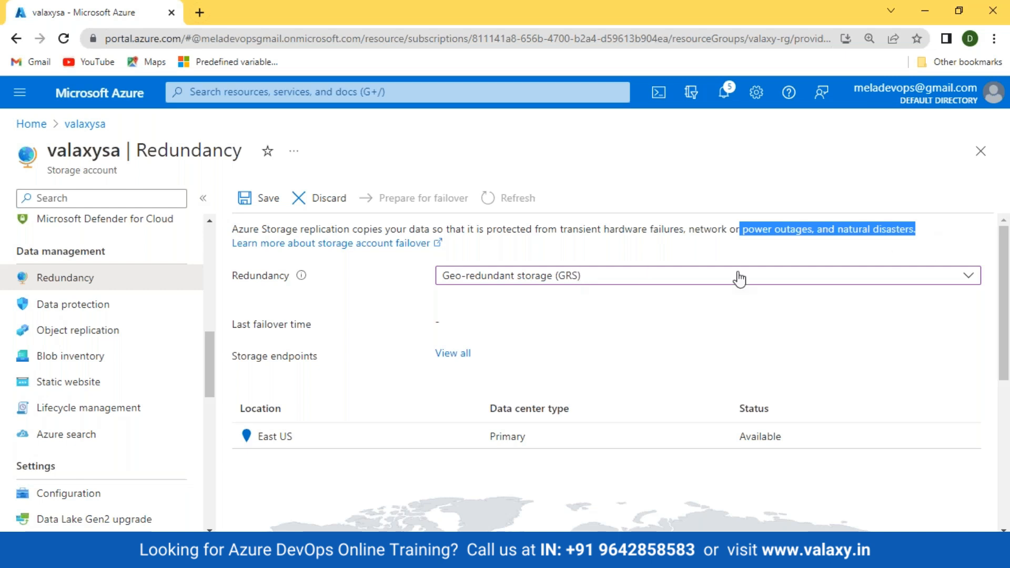
click(654, 279)
click(565, 295)
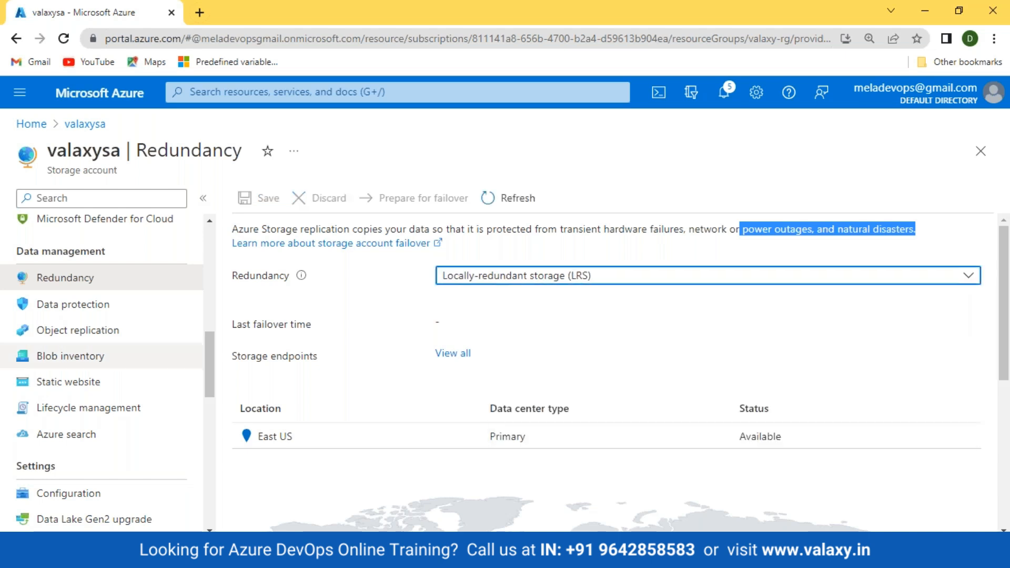
Open valaxysa's networking settings and examine the public network access and network routing options.
scroll(185, 353, down, 4)
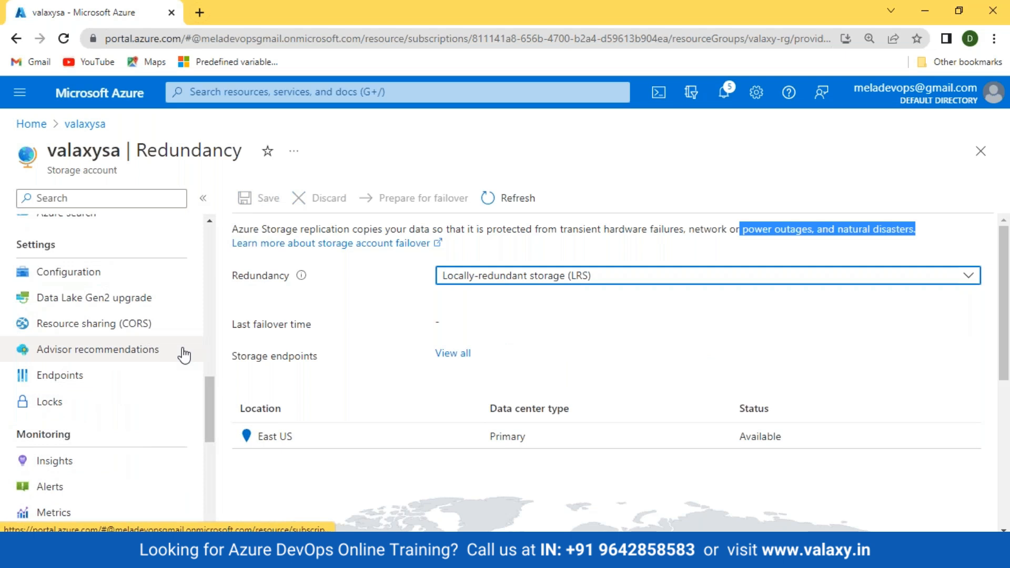
scroll(184, 355, up, 6)
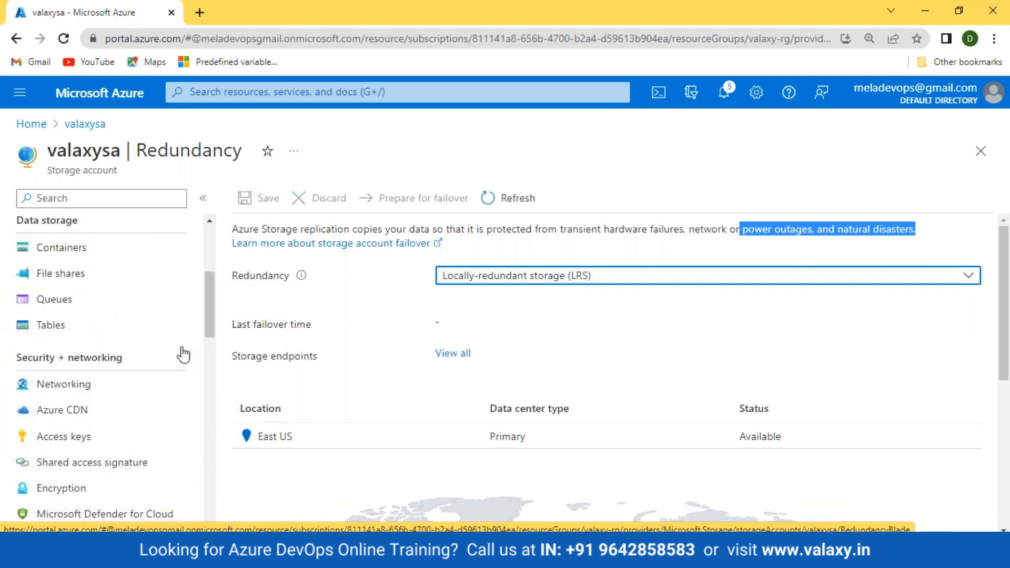
scroll(184, 356, up, 4)
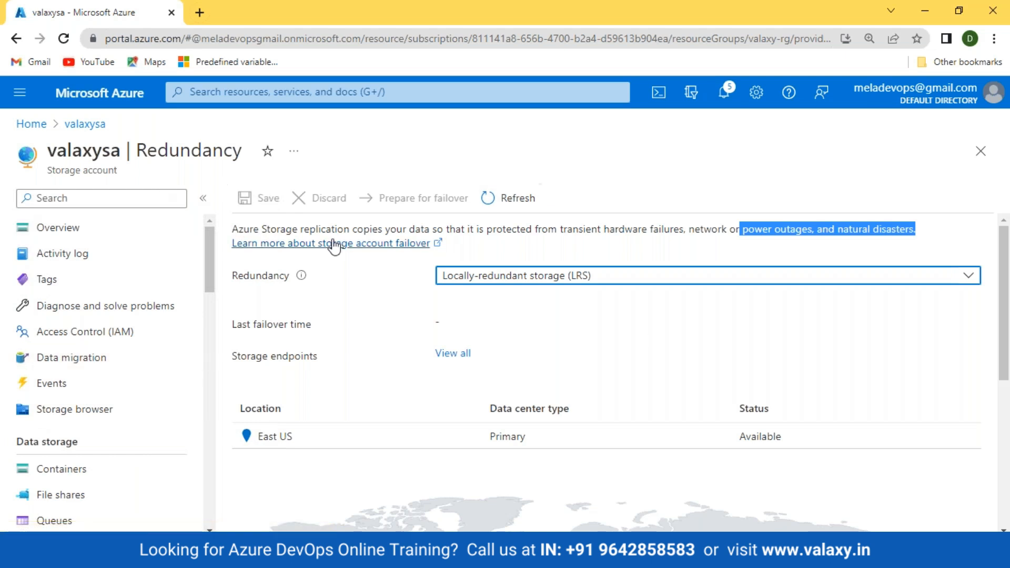
click(784, 337)
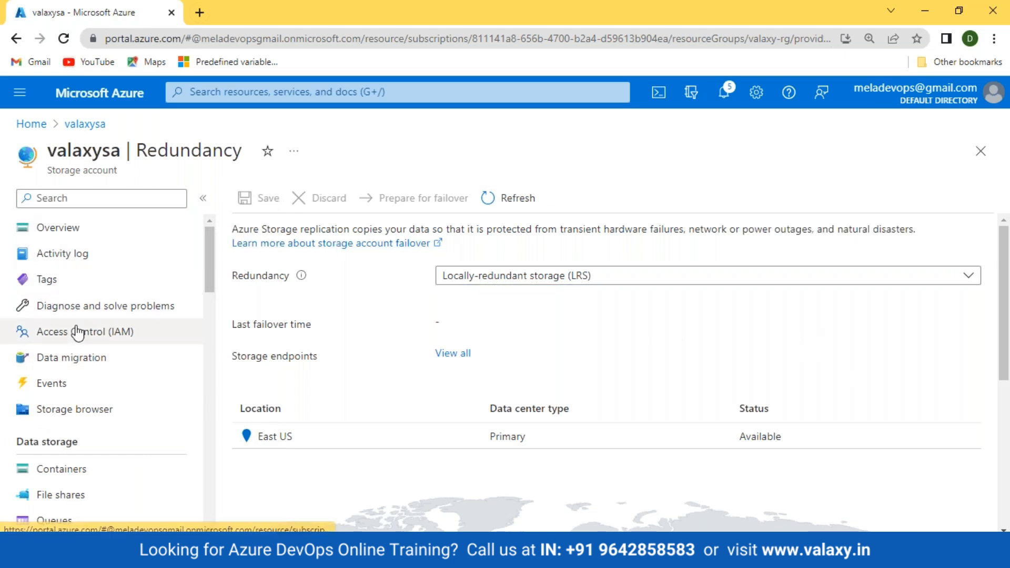
scroll(77, 332, down, 4)
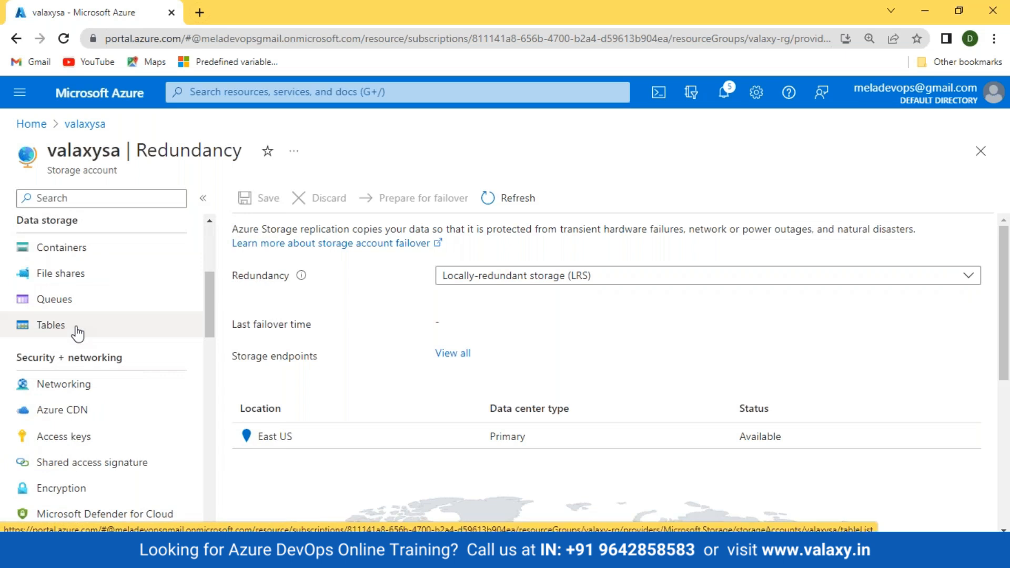
click(63, 385)
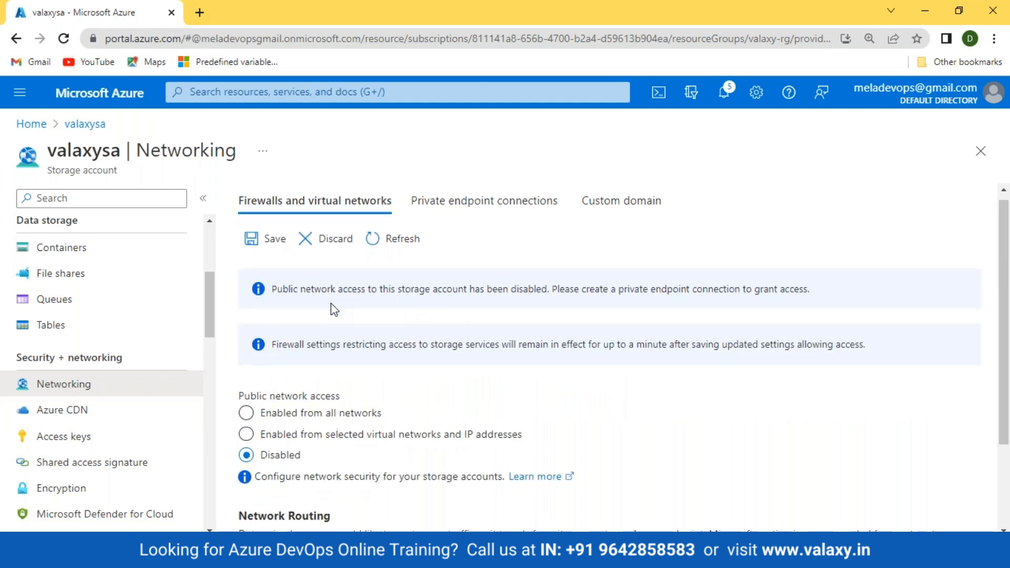
scroll(333, 309, down, 3)
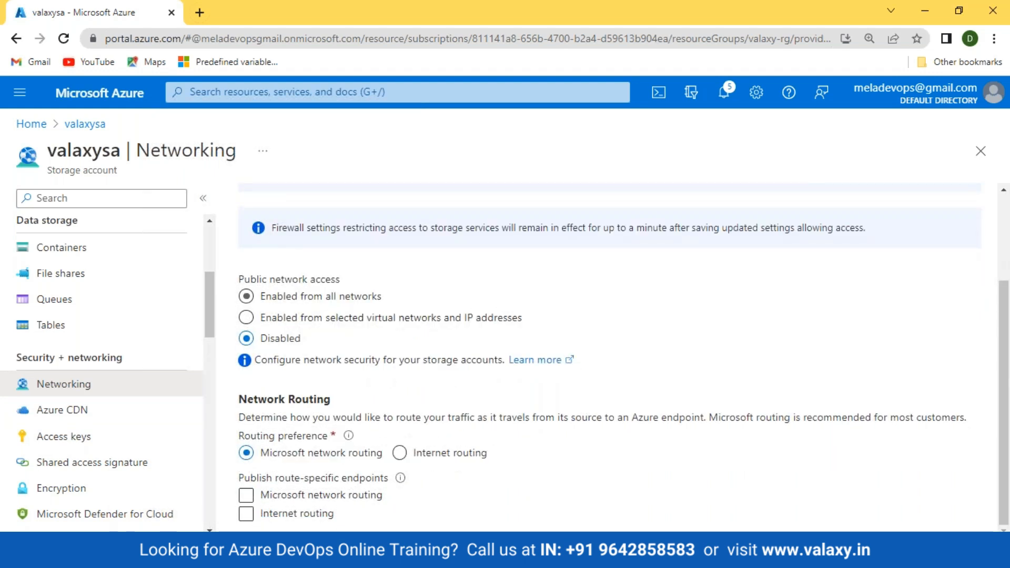
scroll(333, 303, up, 2)
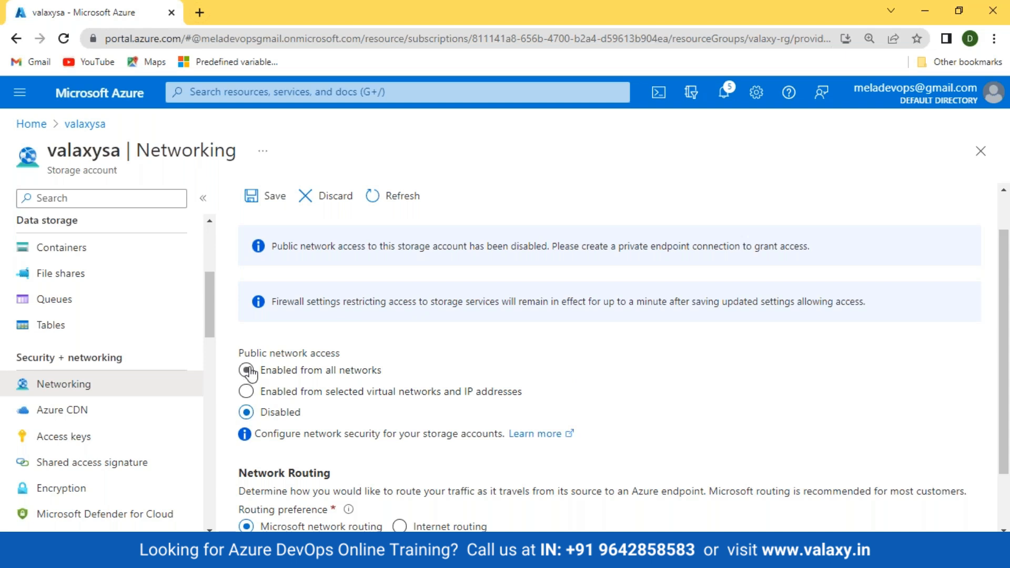
drag(235, 353, 347, 359)
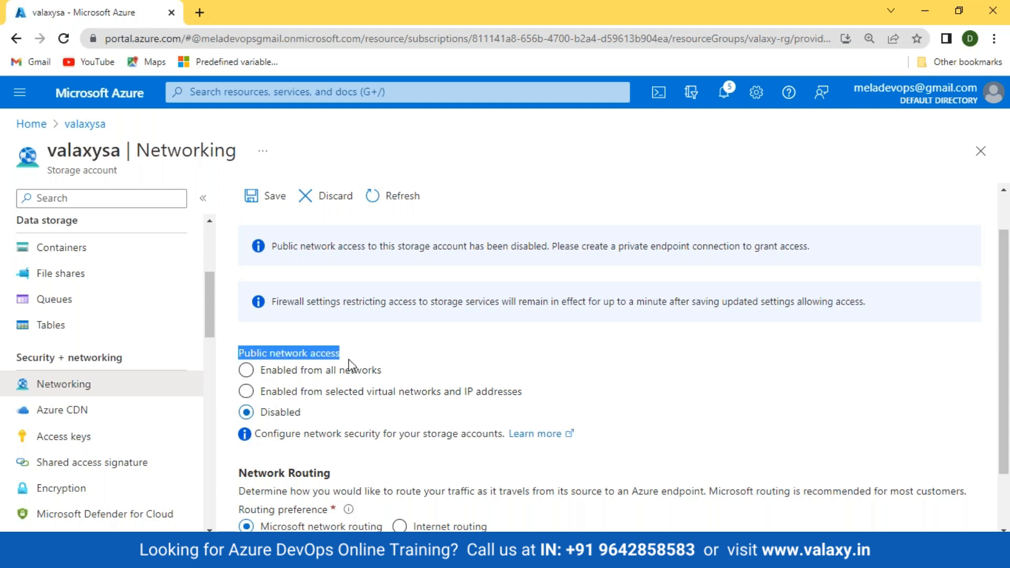
Set public network access to "Enabled from selected virtual networks and IP addresses" and review the virtual network and firewall options.
click(245, 370)
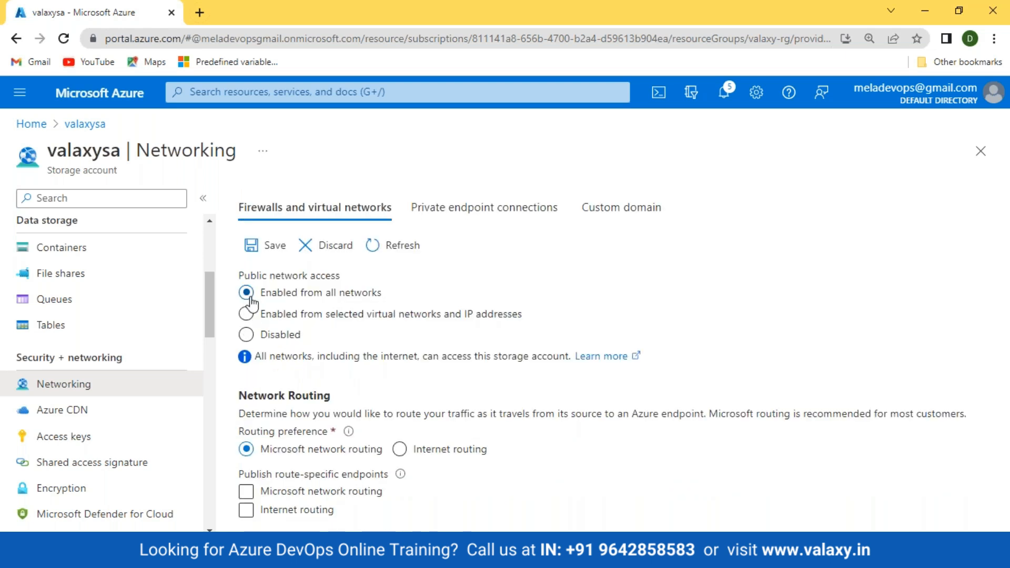
click(246, 314)
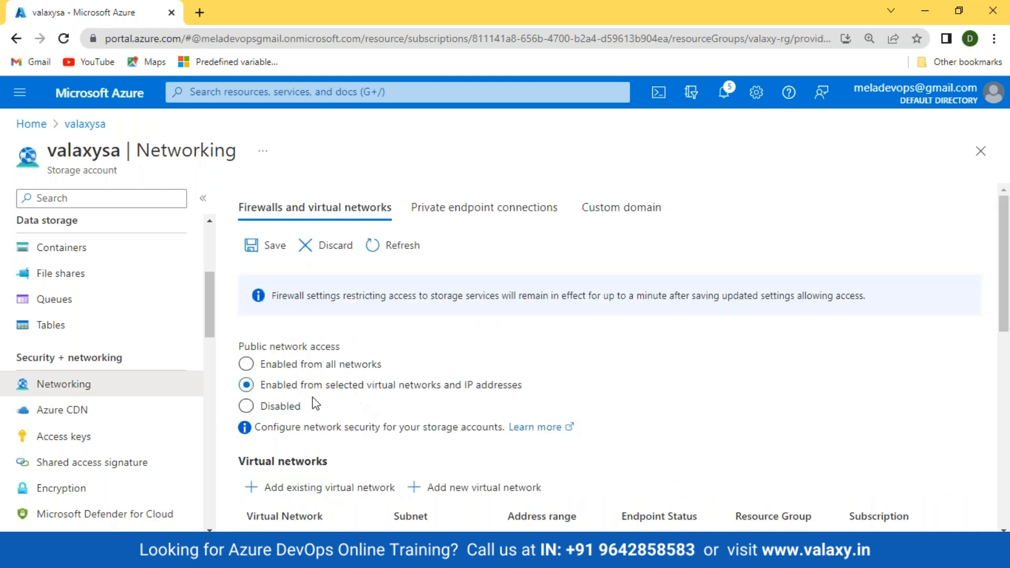
scroll(429, 402, down, 3)
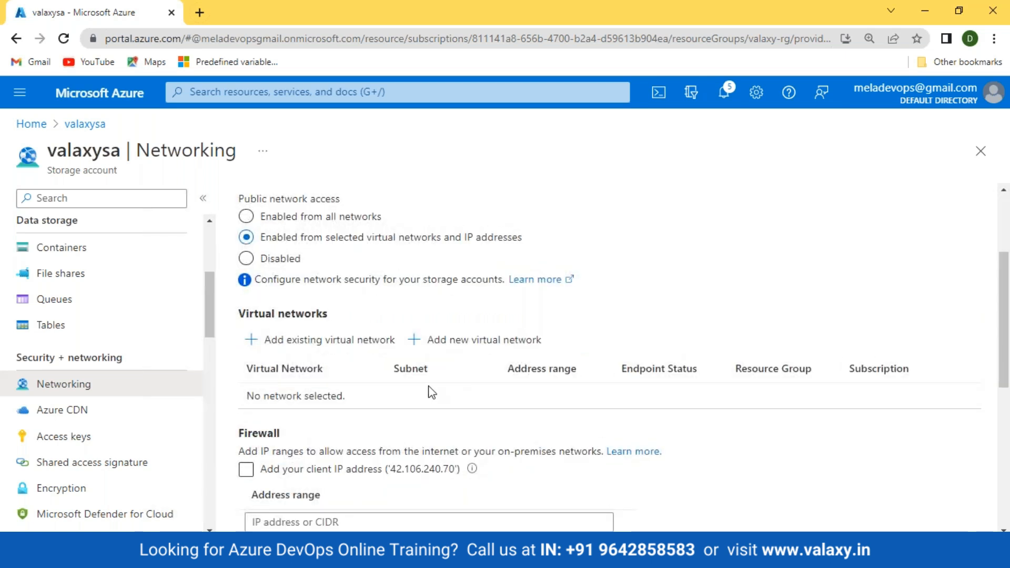
scroll(436, 387, up, 2)
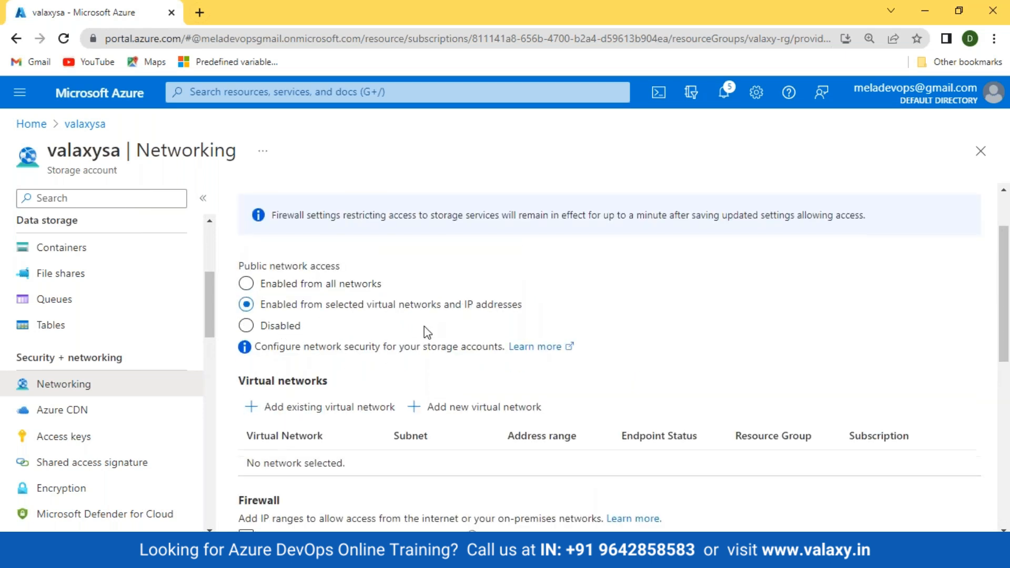
scroll(424, 329, down, 2)
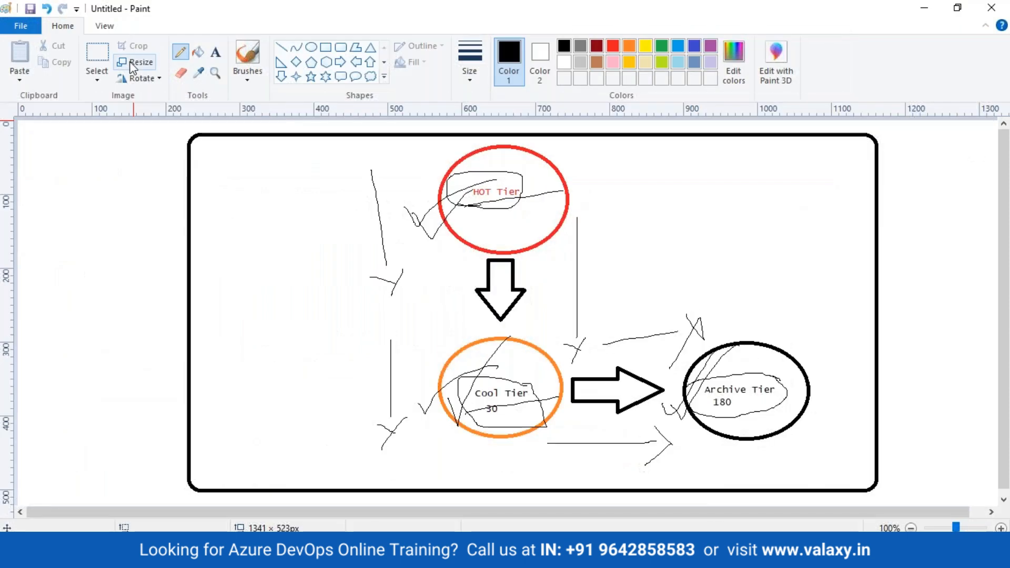
Switch to Paint, select the whole storage tier diagram and delete it from the canvas.
click(97, 55)
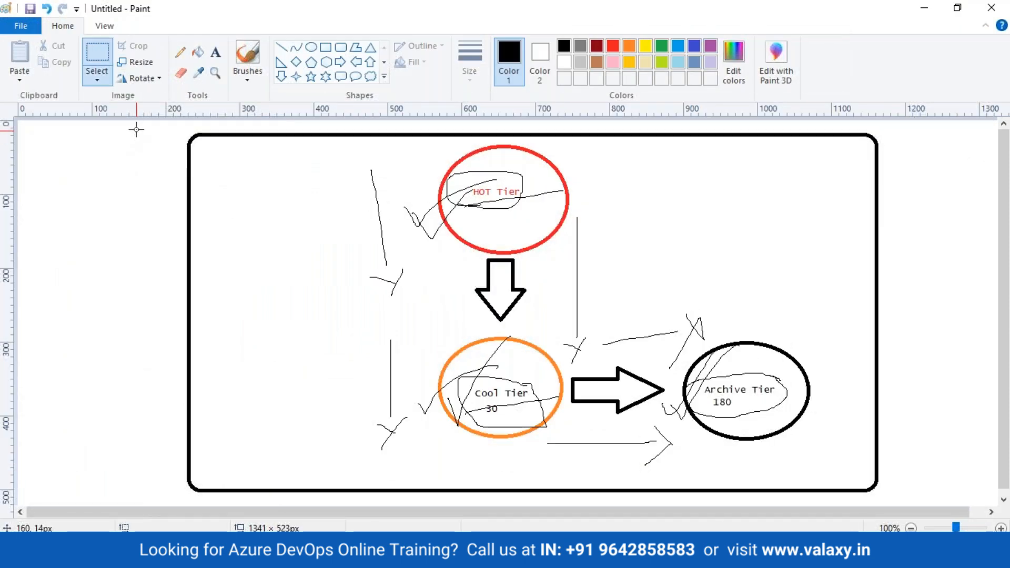
mouse_move(137, 125)
mouse_down()
mouse_move(163, 342)
mouse_move(400, 468)
mouse_move(947, 494)
mouse_up()
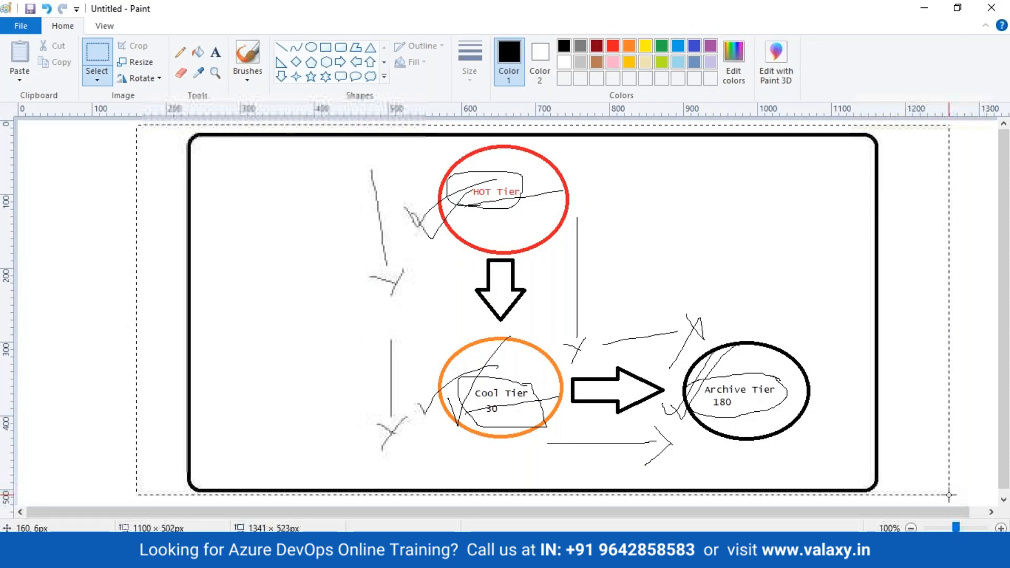
key(Delete)
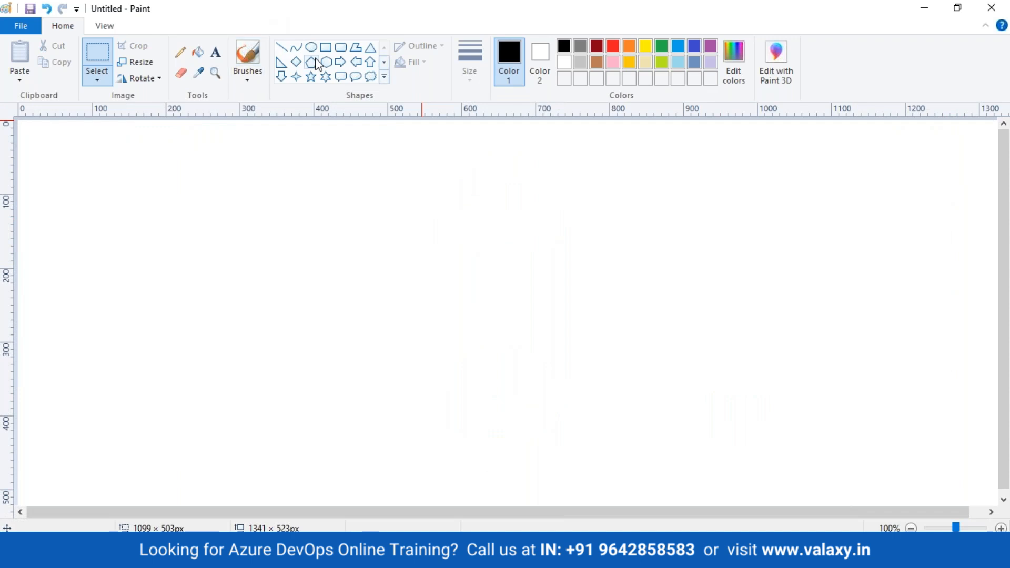
Draw a large black rounded rectangle as an outer frame that fills most of the canvas.
click(341, 47)
drag(136, 138, 932, 487)
click(981, 303)
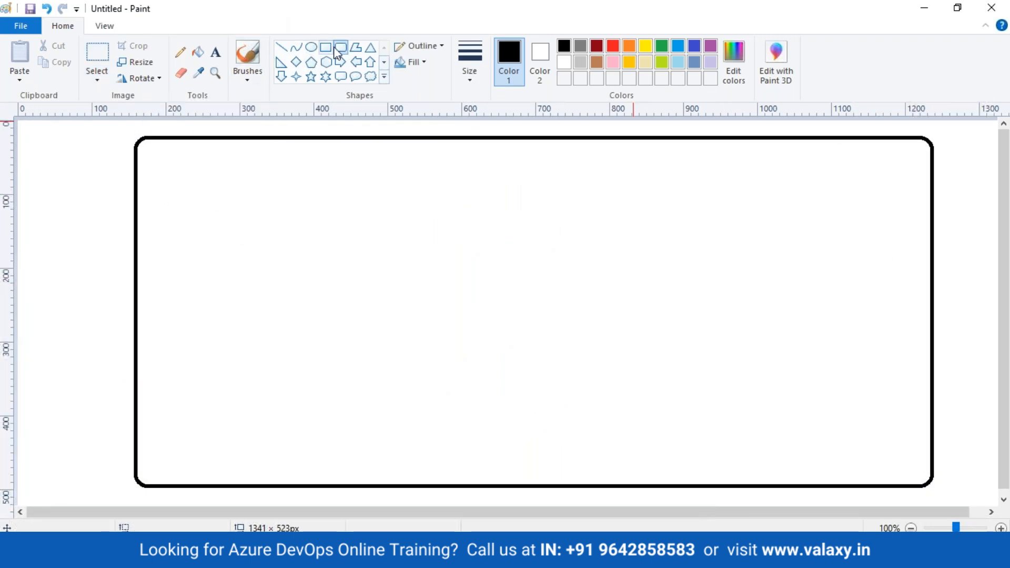
Inside the frame, draw an orange rounded rectangle about 279 × 226 px on the left and a red one about 309 × 218 px on the right.
drag(207, 204, 413, 369)
click(629, 46)
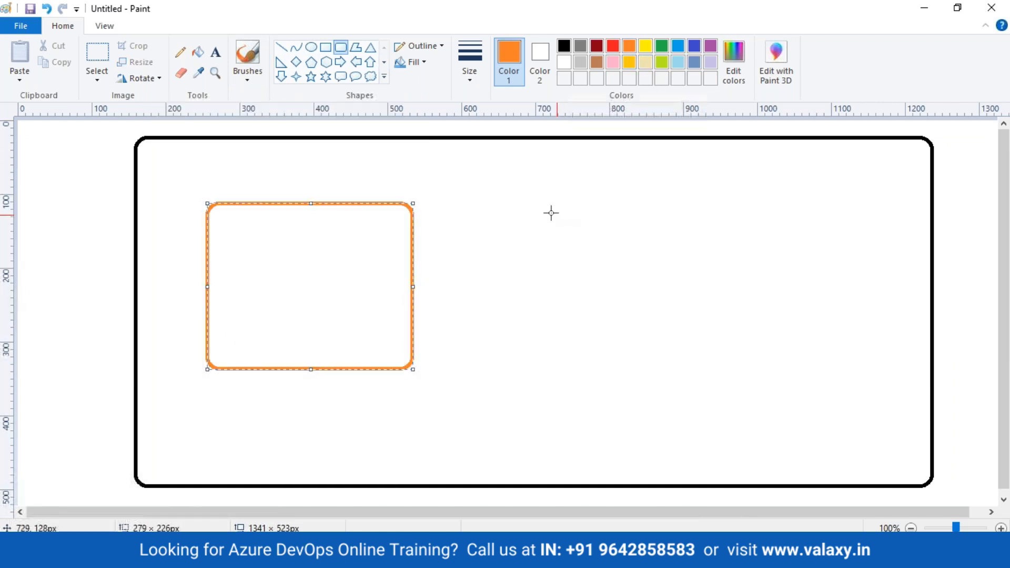
drag(519, 196, 753, 355)
drag(697, 317, 810, 321)
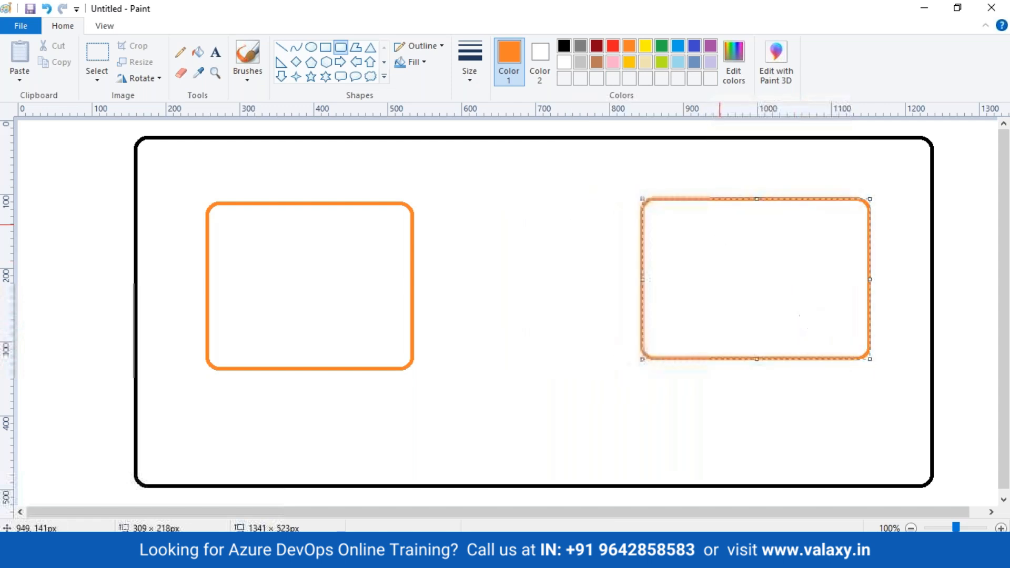
click(613, 46)
click(459, 332)
Draw a red ellipse about 214 × 166 px below and between the two rectangles, and connect it to both with freehand pencil lines.
click(312, 46)
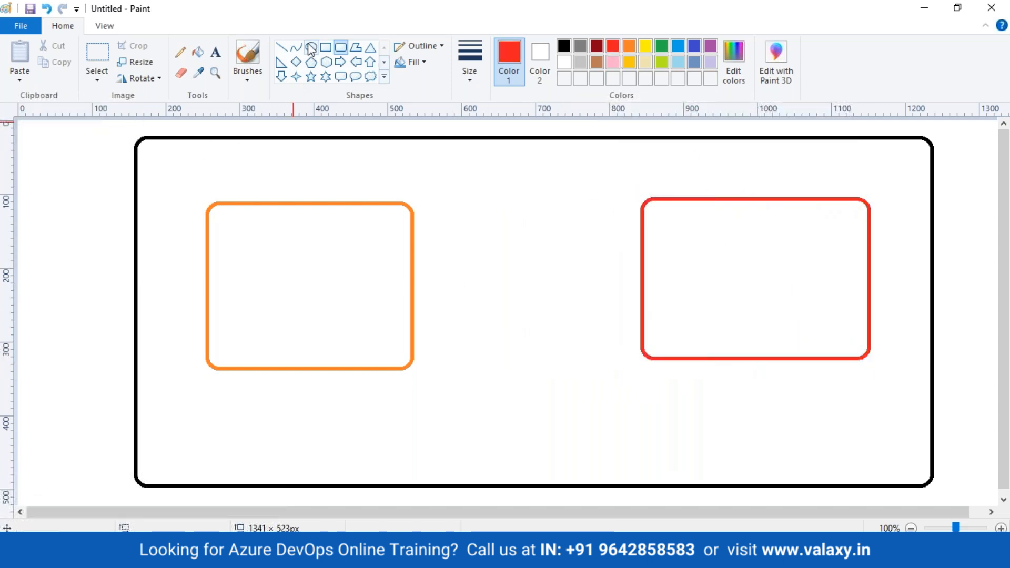
drag(450, 345, 608, 468)
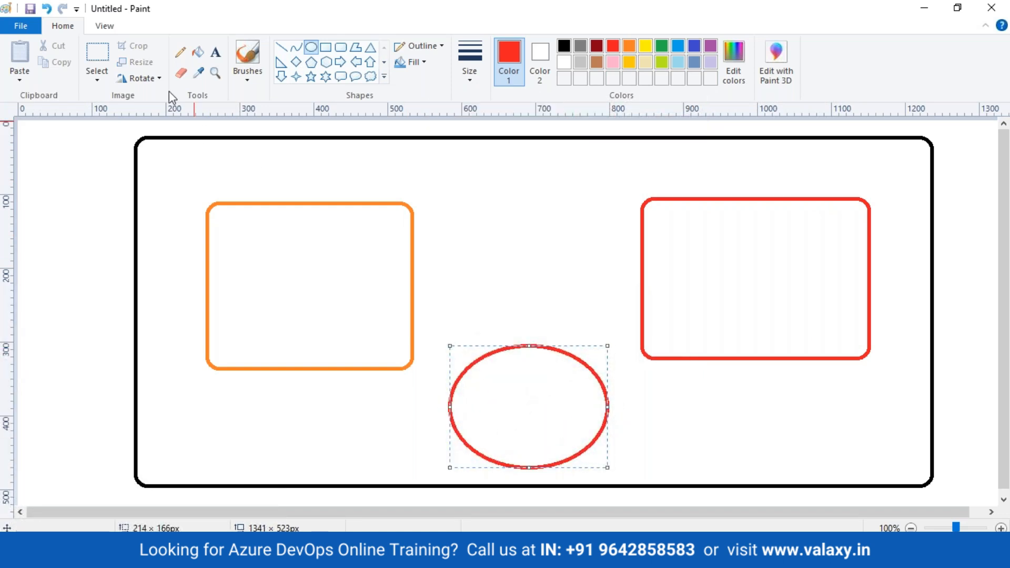
click(181, 52)
drag(408, 275, 514, 345)
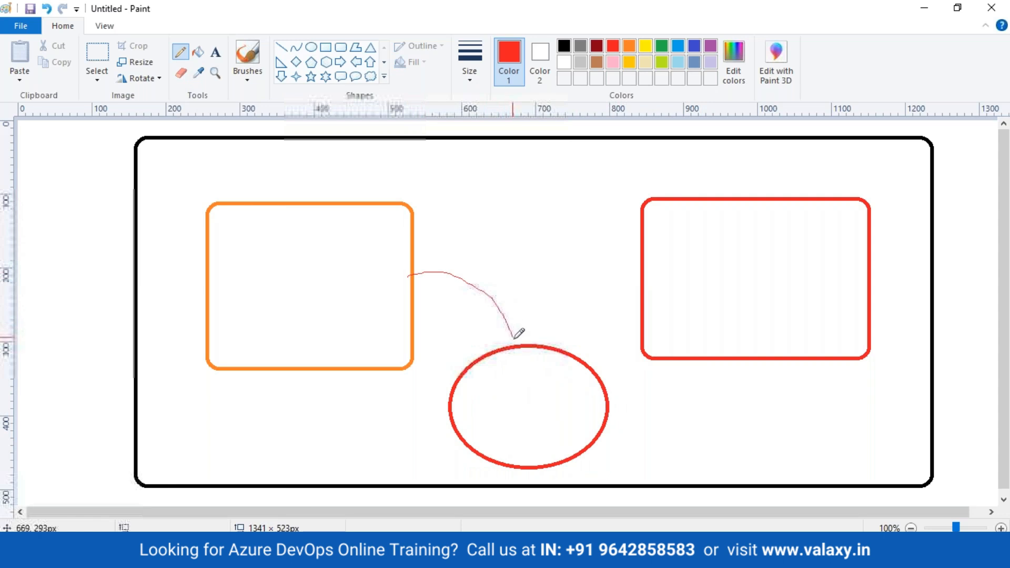
mouse_move(641, 270)
mouse_down()
mouse_move(589, 262)
mouse_move(513, 343)
mouse_up()
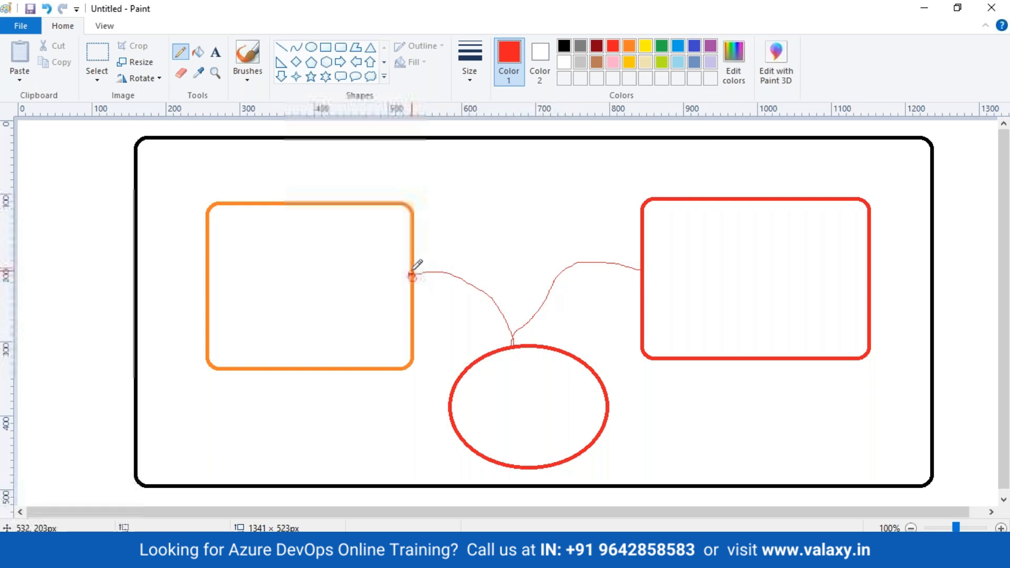
drag(644, 276, 630, 279)
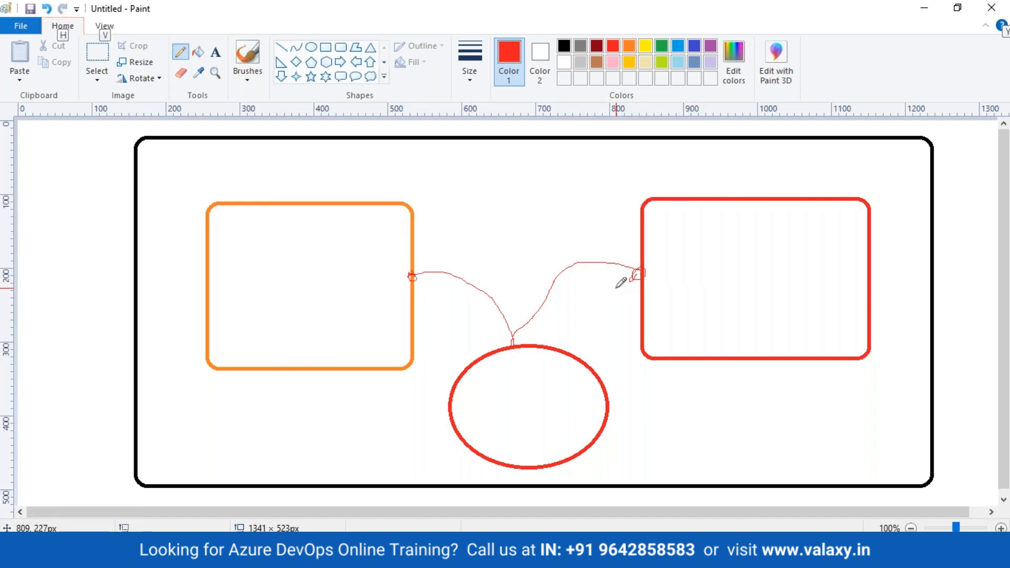
Switch to the Azure portal, check which existing virtual networks can be added under DevSecOps_Training, and close without adding one.
key(alt)
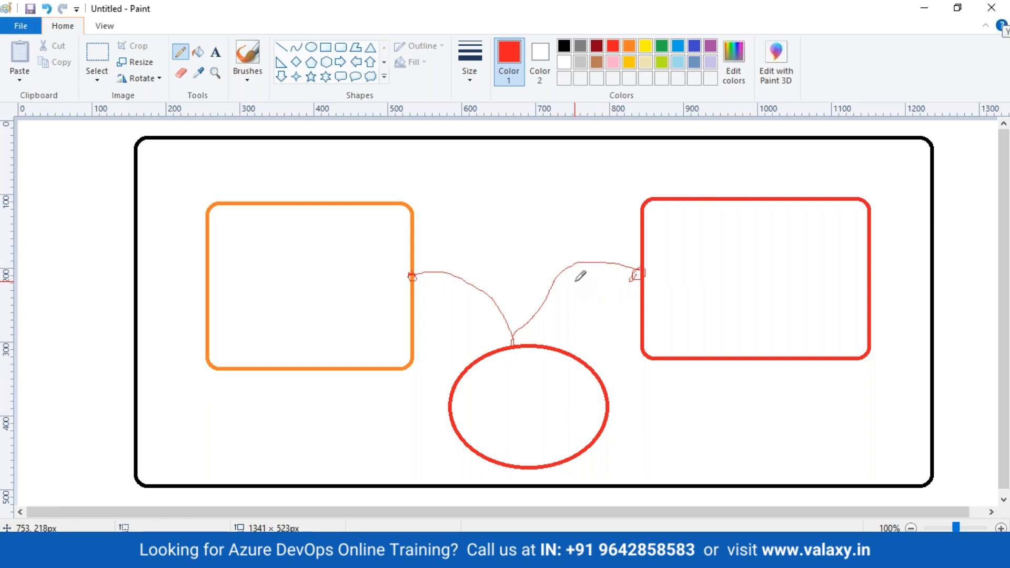
key(alt+Tab)
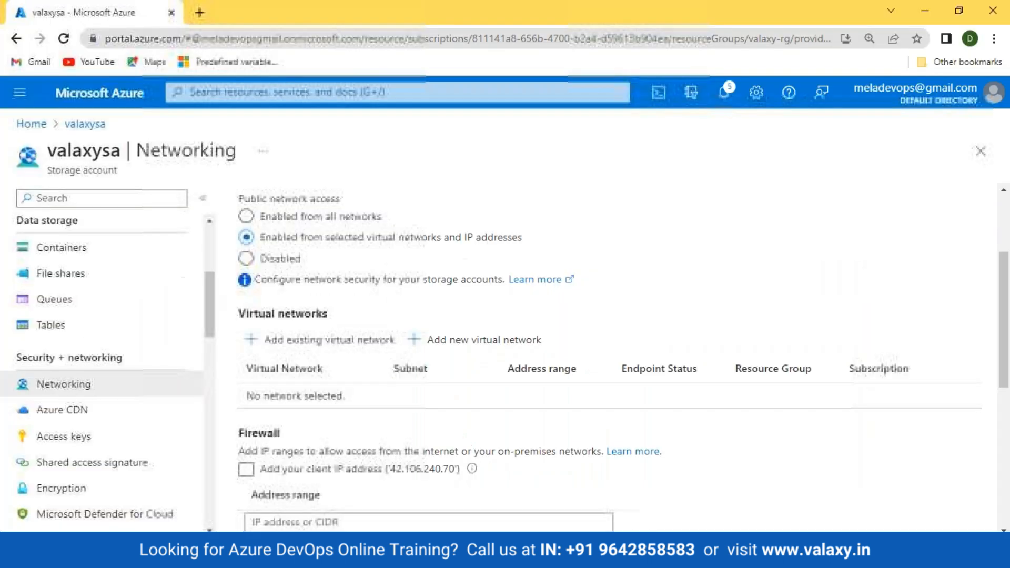
click(288, 341)
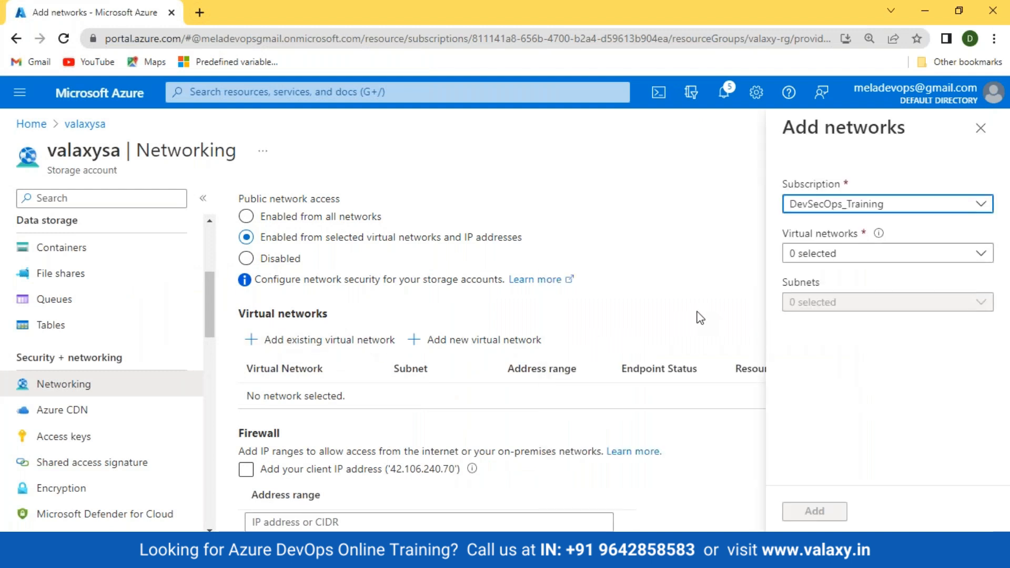
click(807, 255)
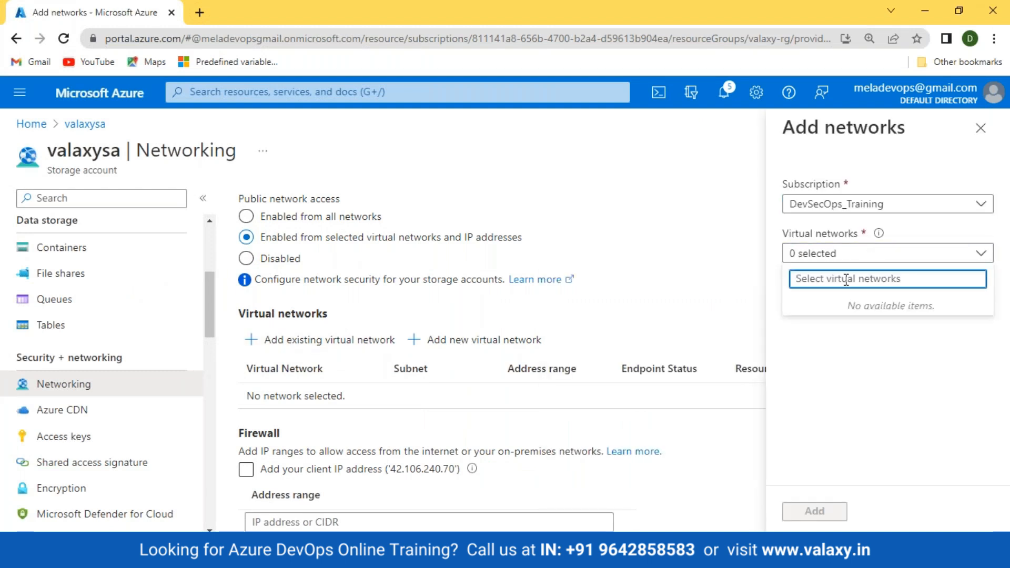
click(852, 384)
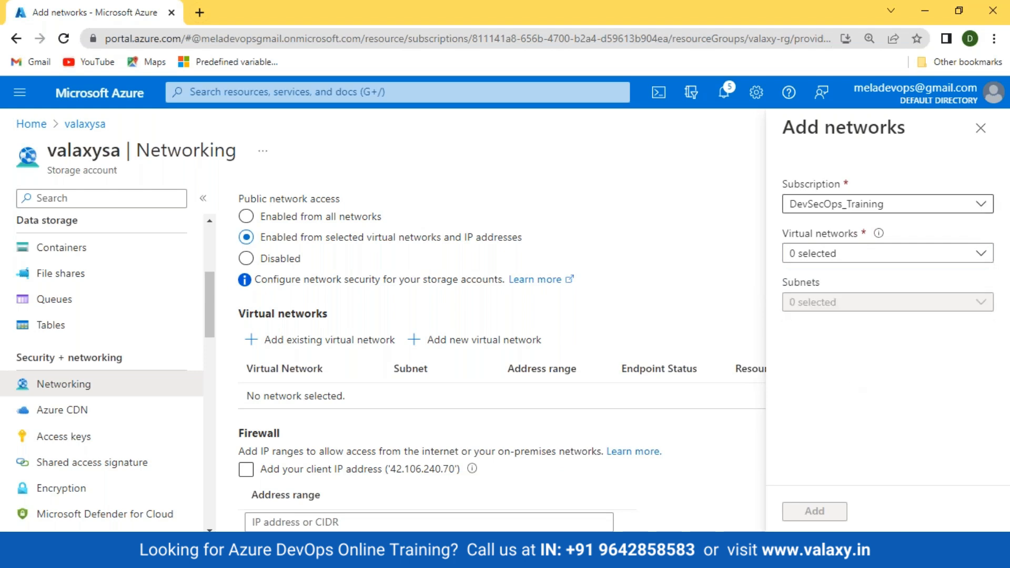
click(970, 143)
In the storage account's Firewall settings, enable adding the client IP address.
scroll(571, 400, down, 5)
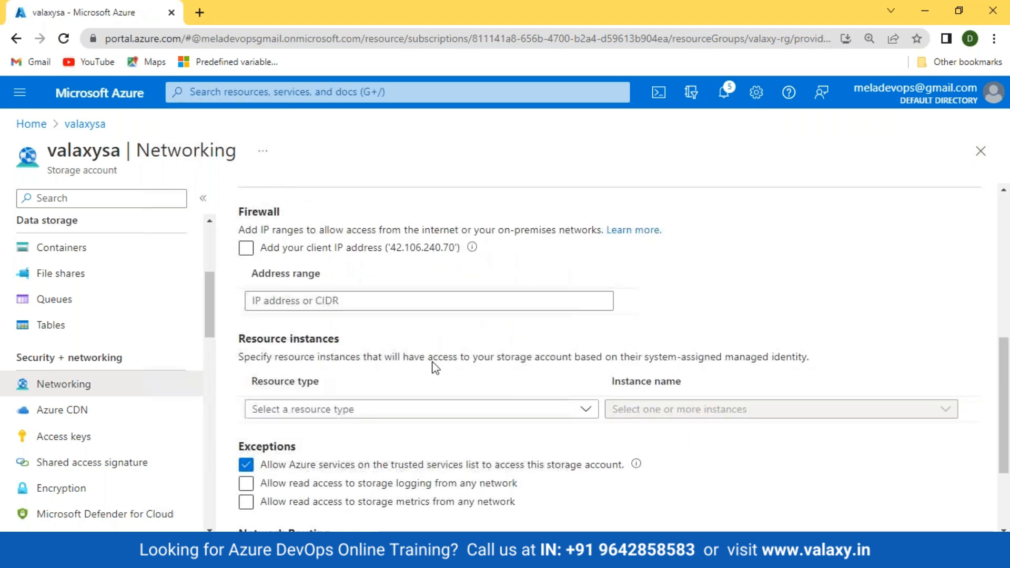
click(285, 253)
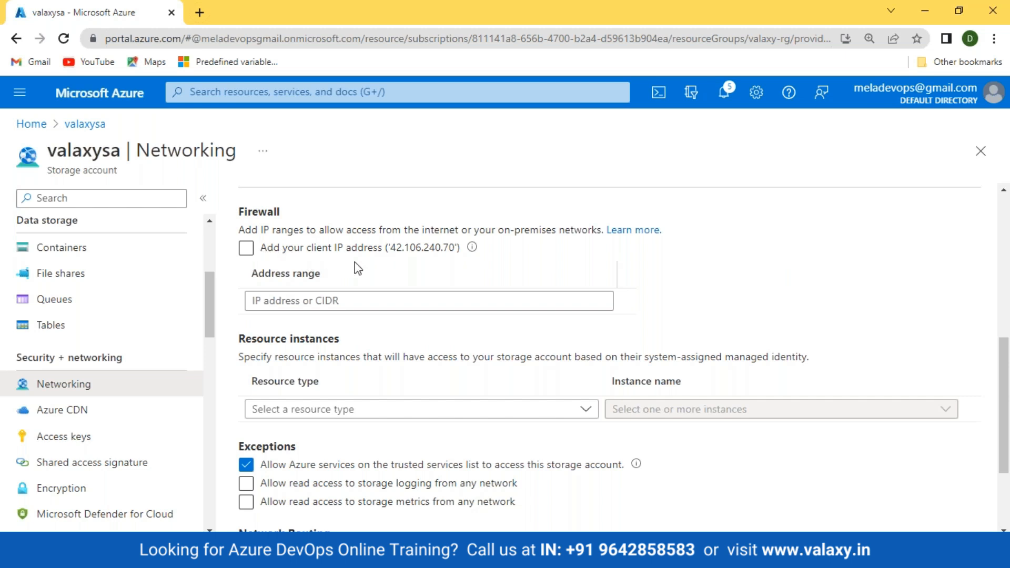
drag(391, 248, 424, 249)
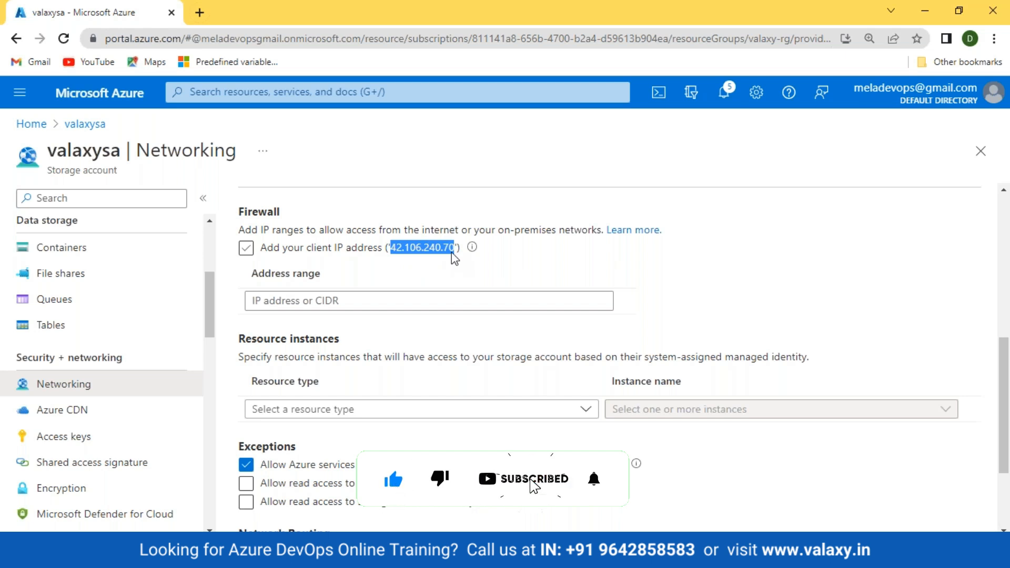
click(246, 248)
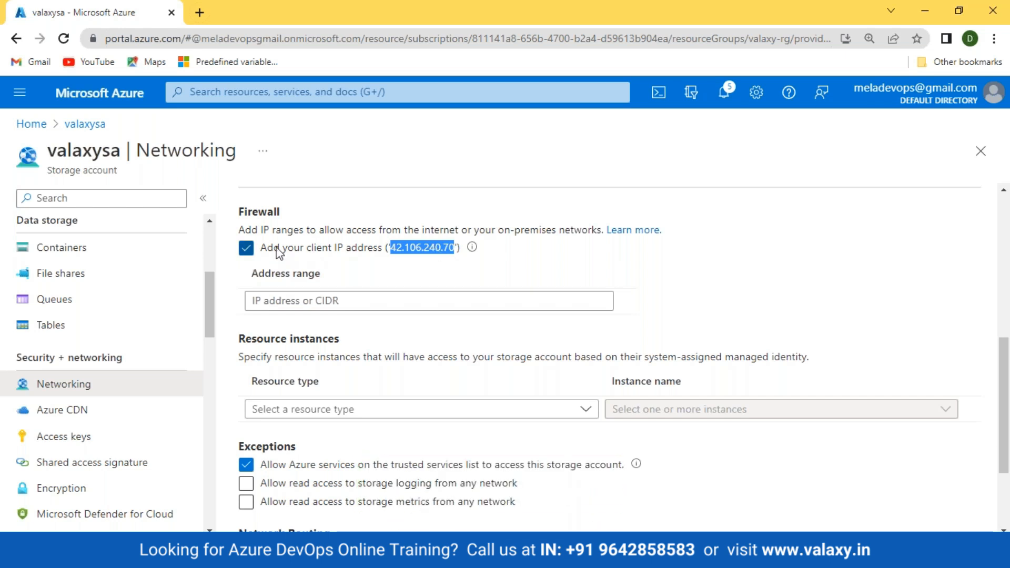
Review the public network access, virtual network, exception and network routing settings of the storage account.
scroll(289, 269, up, 4)
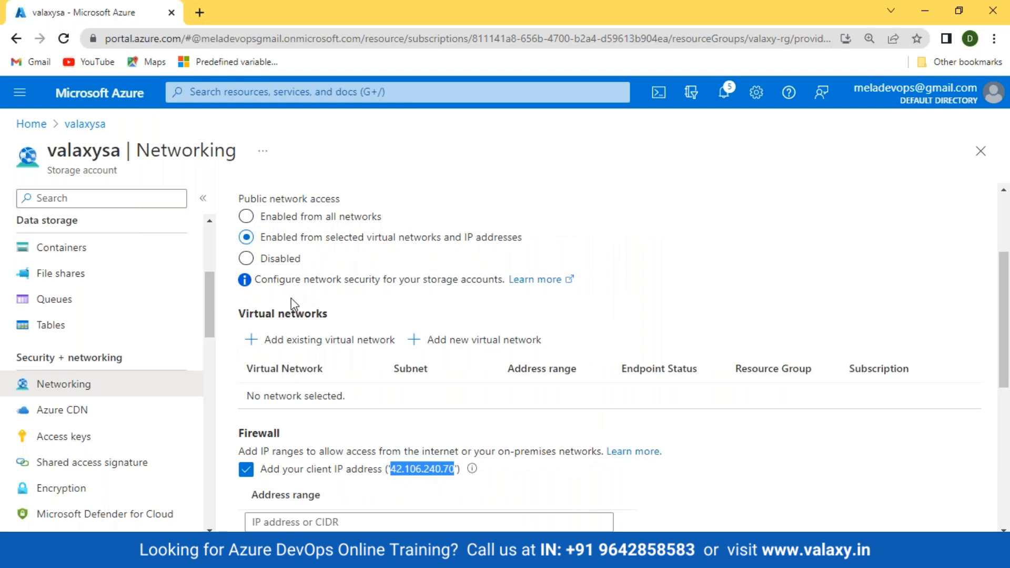
scroll(392, 355, down, 6)
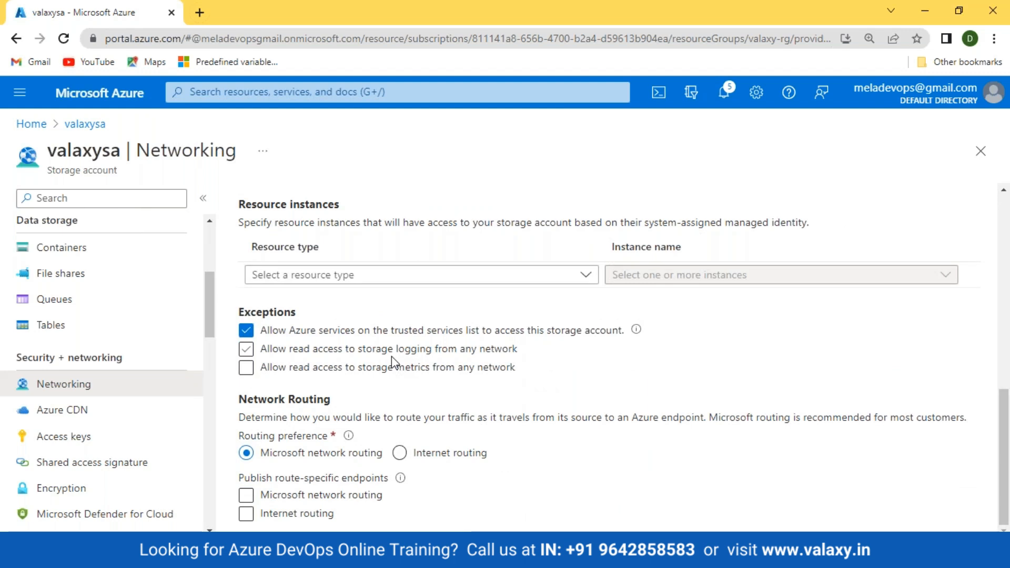
scroll(392, 356, up, 7)
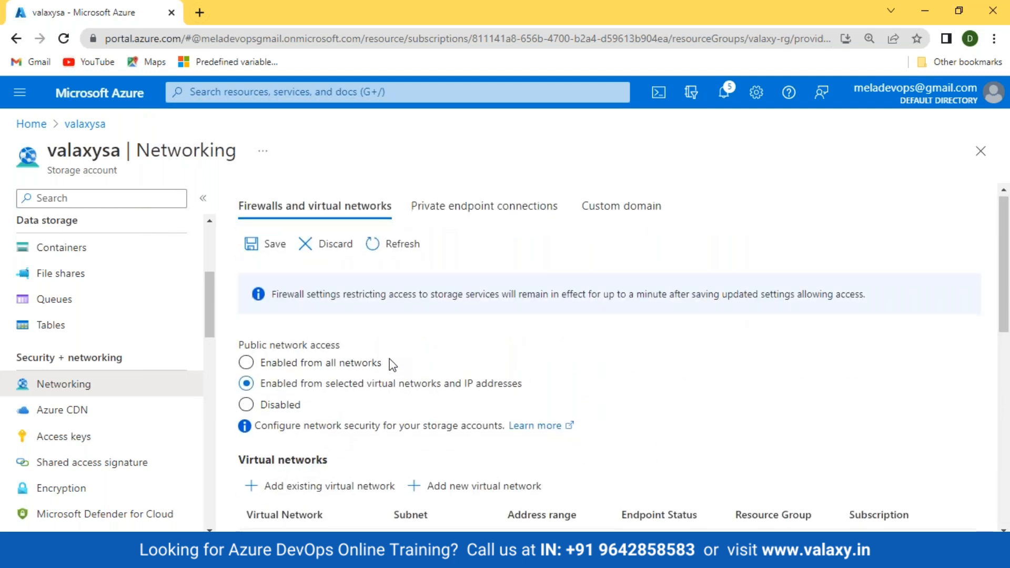
scroll(390, 363, down, 3)
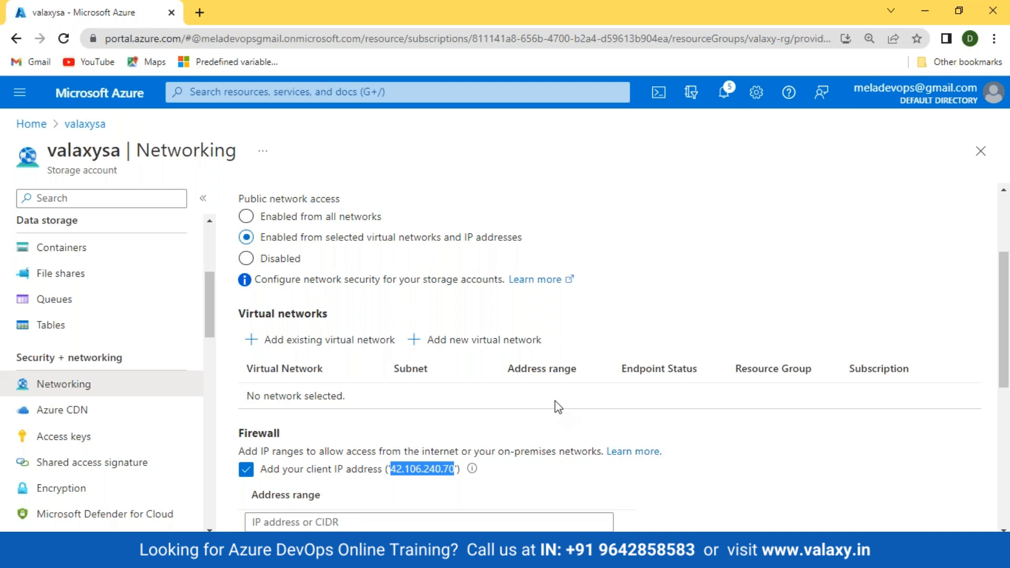
scroll(558, 406, down, 2)
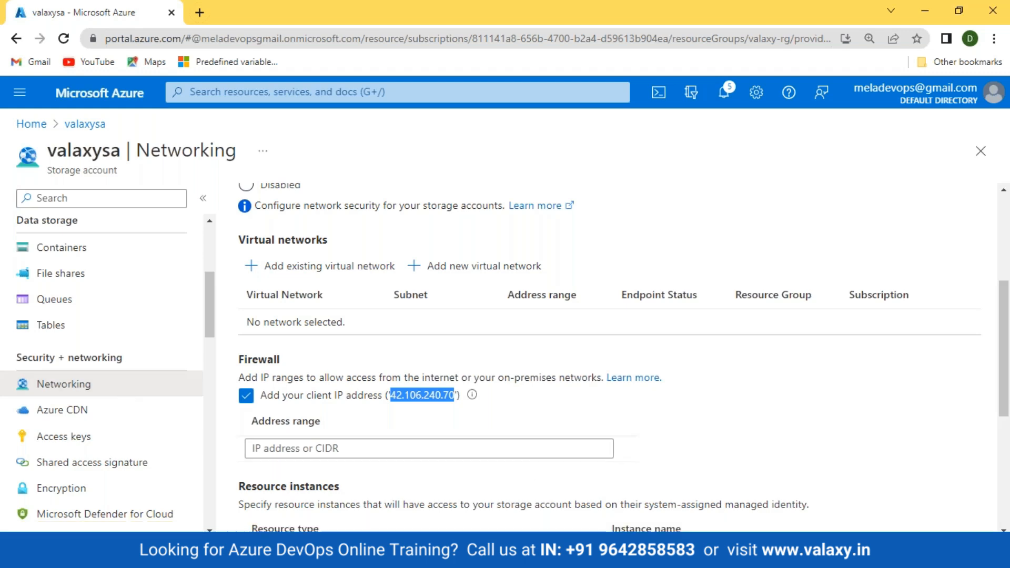
Switch to the PowerPoint course deck and go through the storage slides to slide 58 on Azure Private Link and Service Endpoint.
click(182, 552)
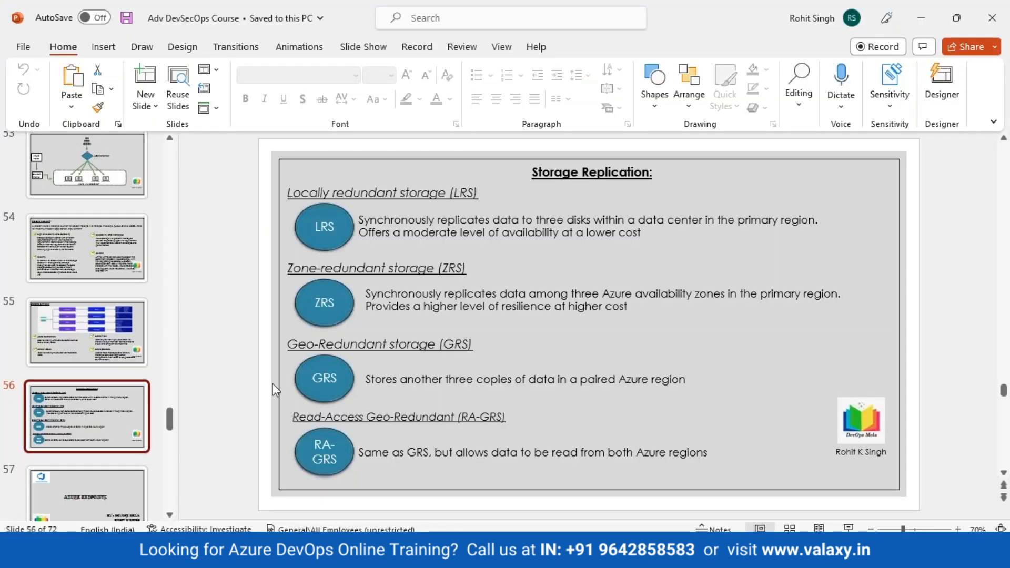
key(Up)
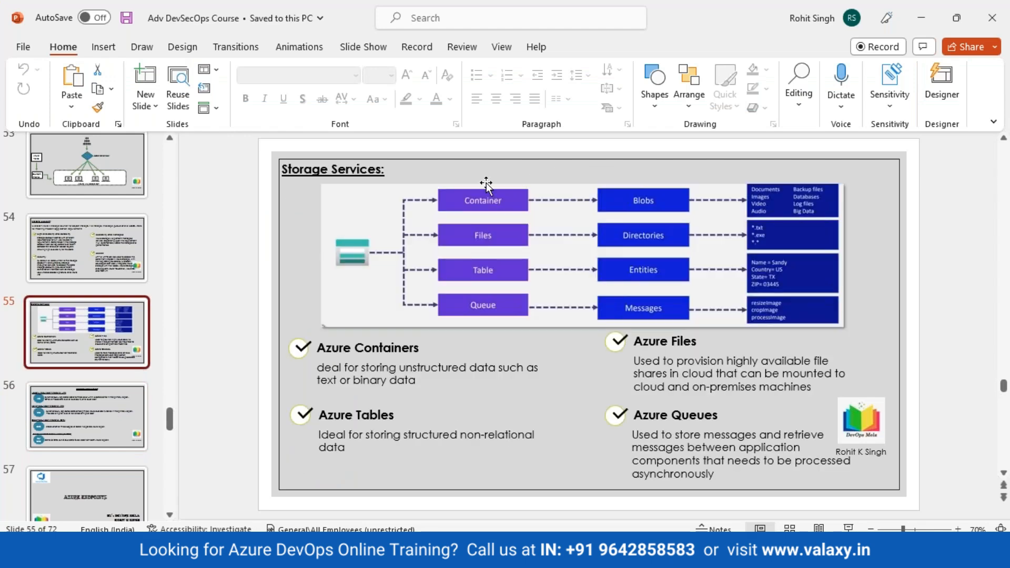
click(74, 239)
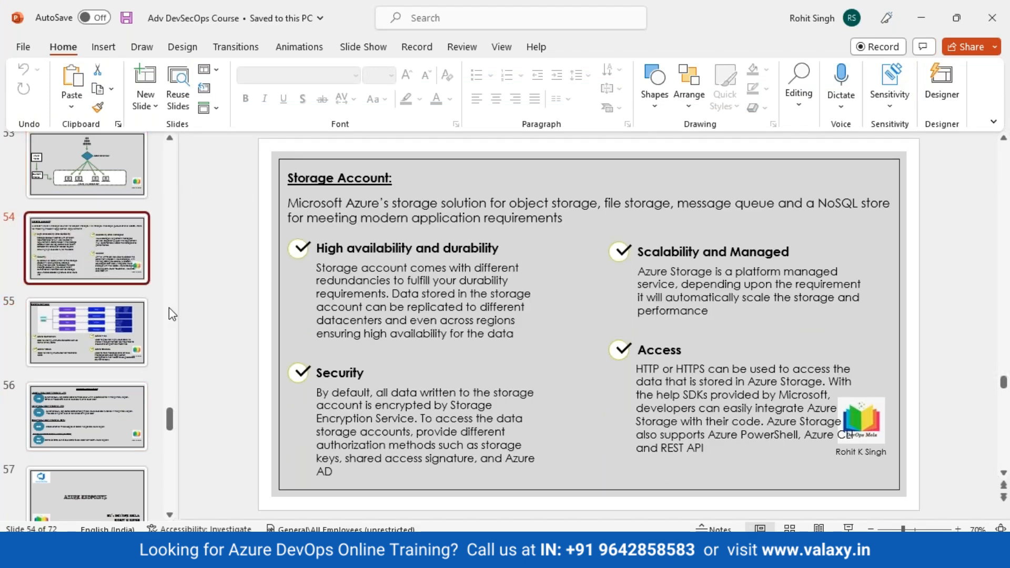
scroll(175, 291, down, 3)
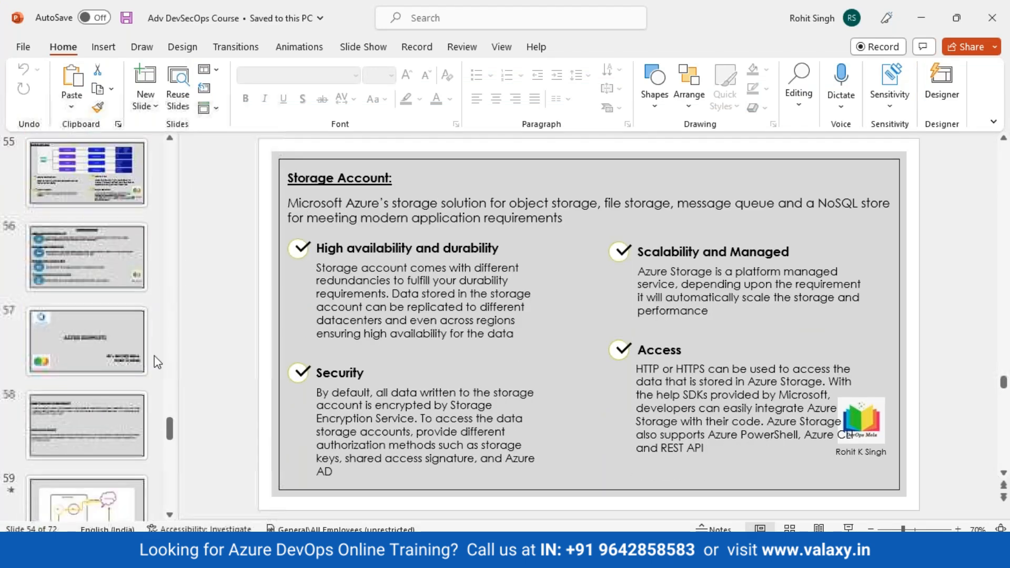
click(98, 338)
click(106, 442)
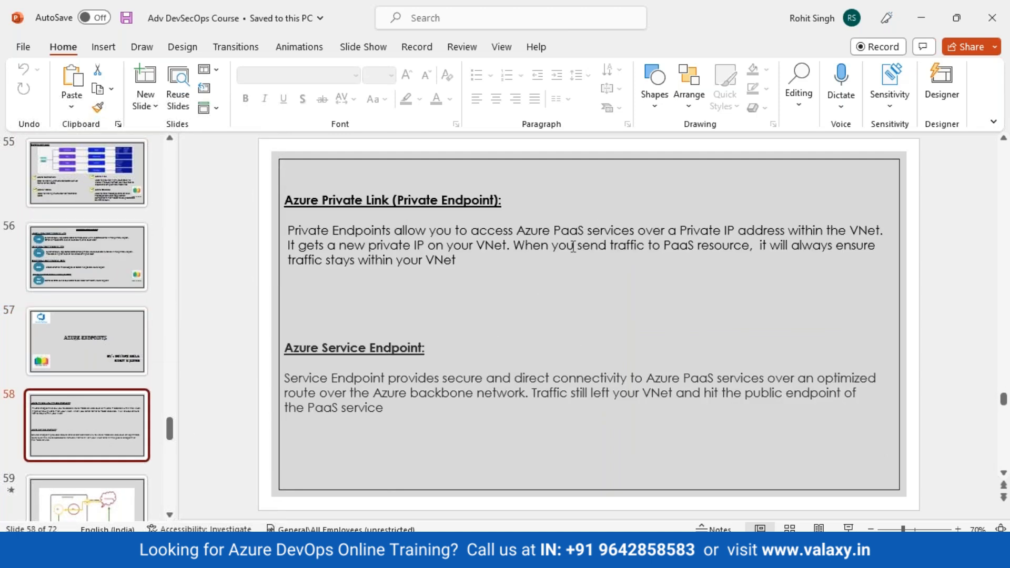
Switch to Notes.txt in Notepad++ and highlight the notes from Block Blob through Archive Tier.
click(258, 552)
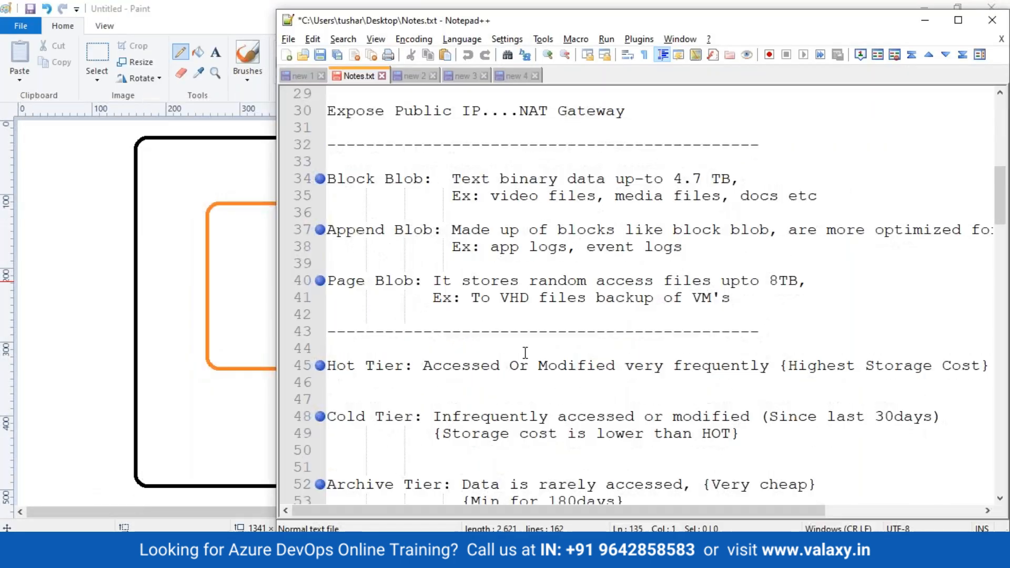
drag(758, 305, 309, 181)
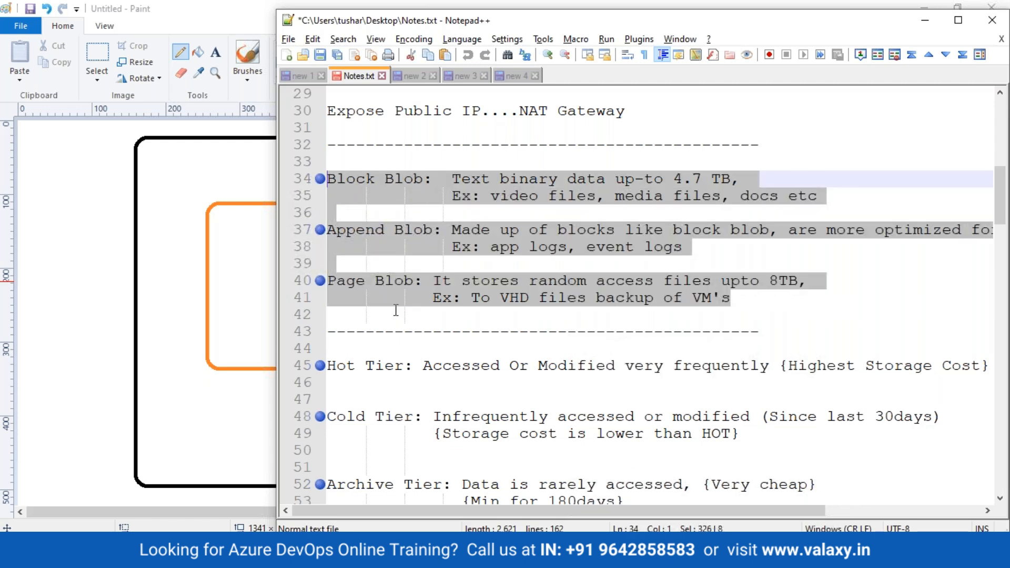
scroll(528, 323, down, 3)
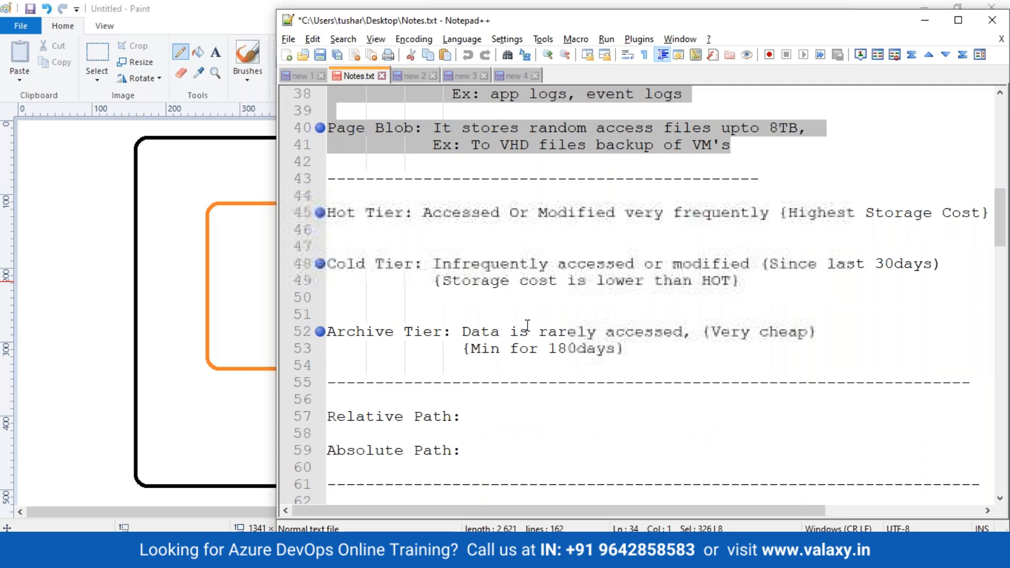
drag(623, 352, 444, 271)
scroll(623, 352, up, 2)
scroll(625, 350, down, 9)
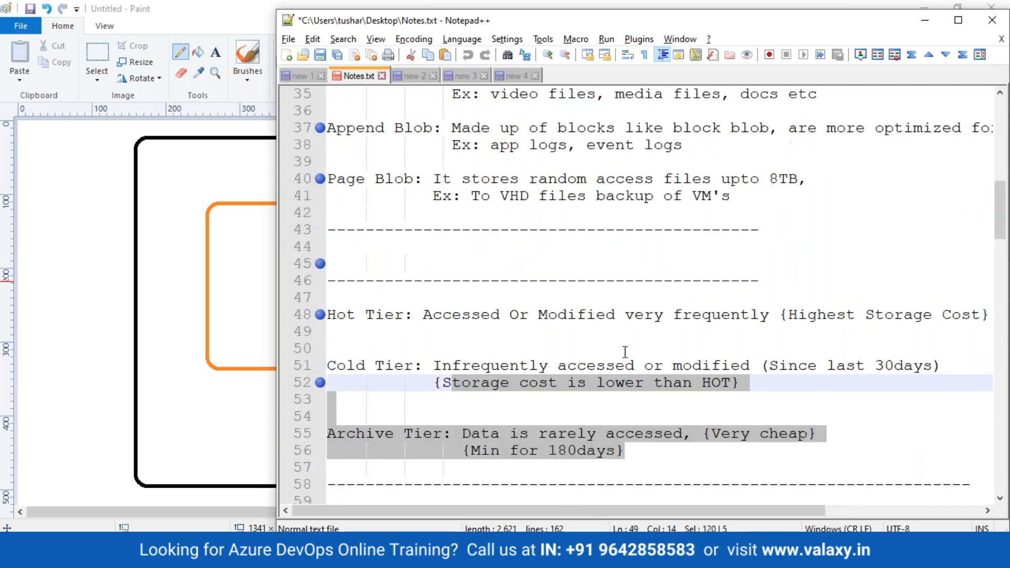
scroll(625, 350, up, 9)
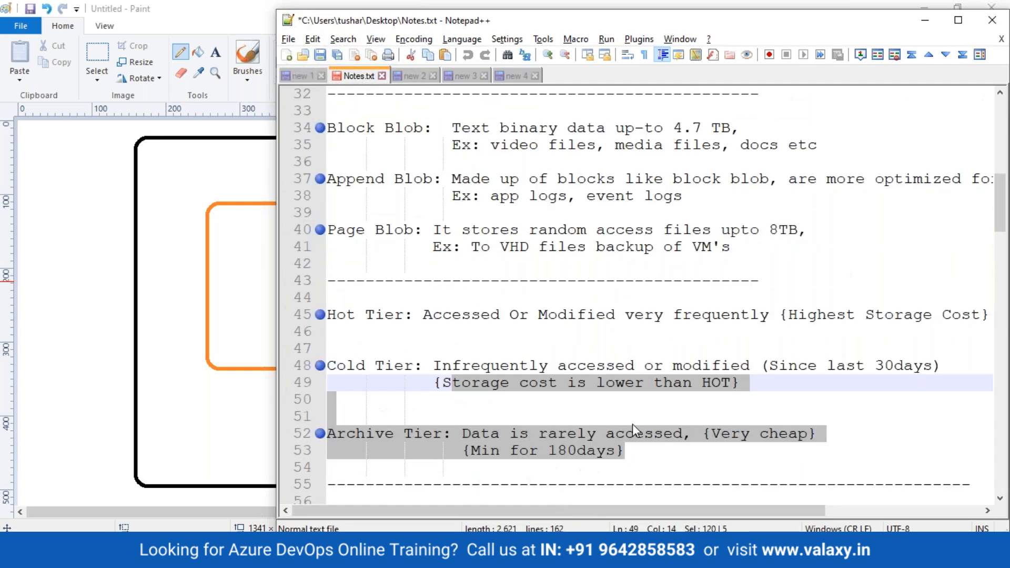
drag(647, 449, 328, 400)
drag(526, 355, 341, 153)
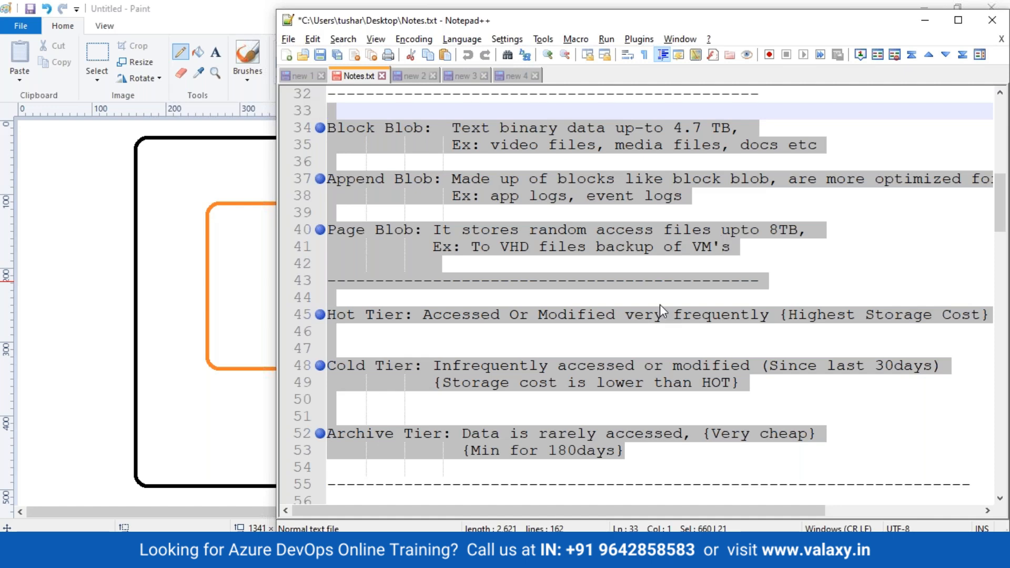
Look through the remaining Linux and Git notes, return to the blob and tier notes, and switch back to Paint.
scroll(641, 291, down, 17)
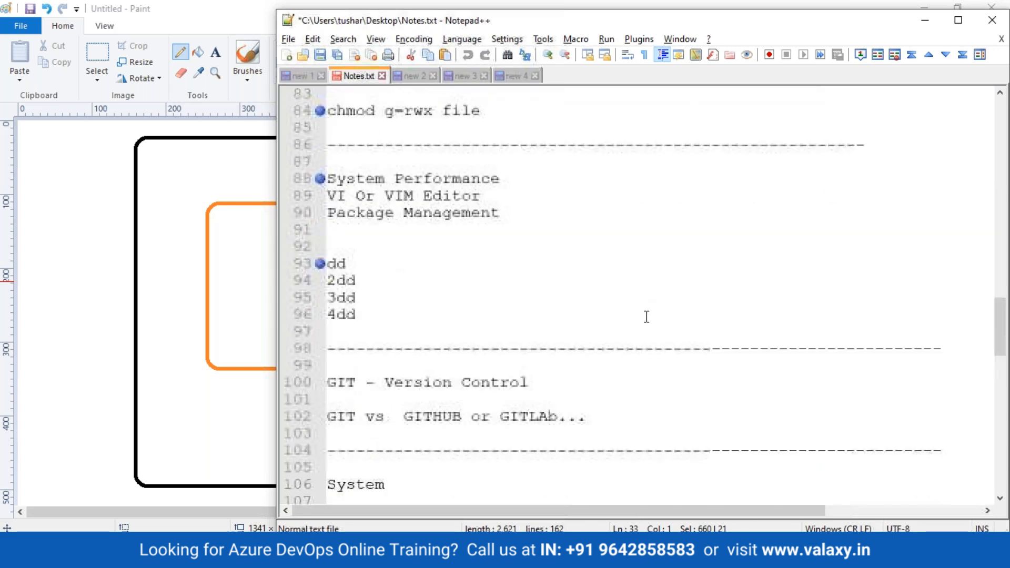
scroll(647, 316, down, 3)
scroll(655, 324, down, 9)
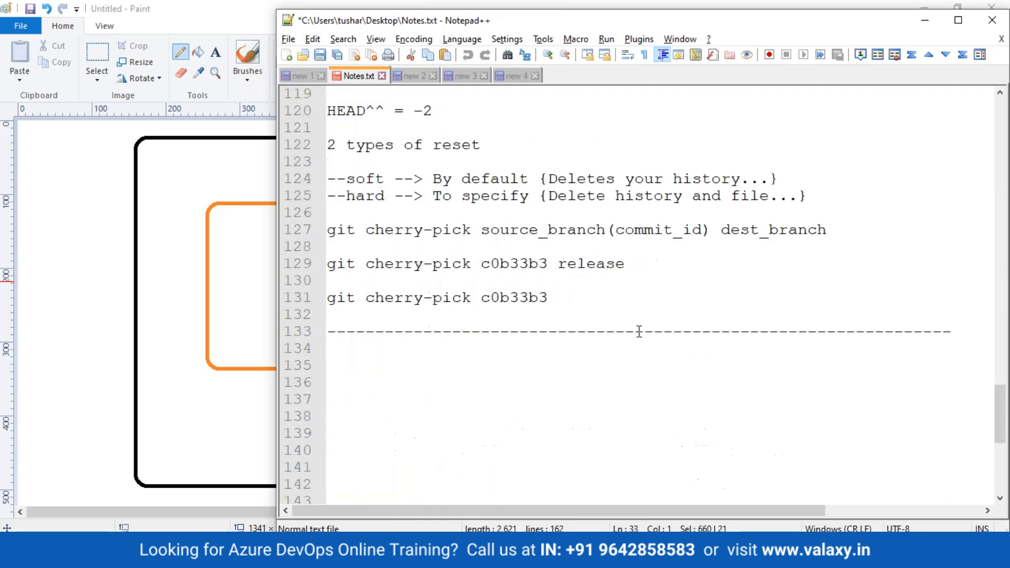
scroll(638, 331, up, 20)
scroll(633, 333, down, 2)
scroll(638, 328, up, 4)
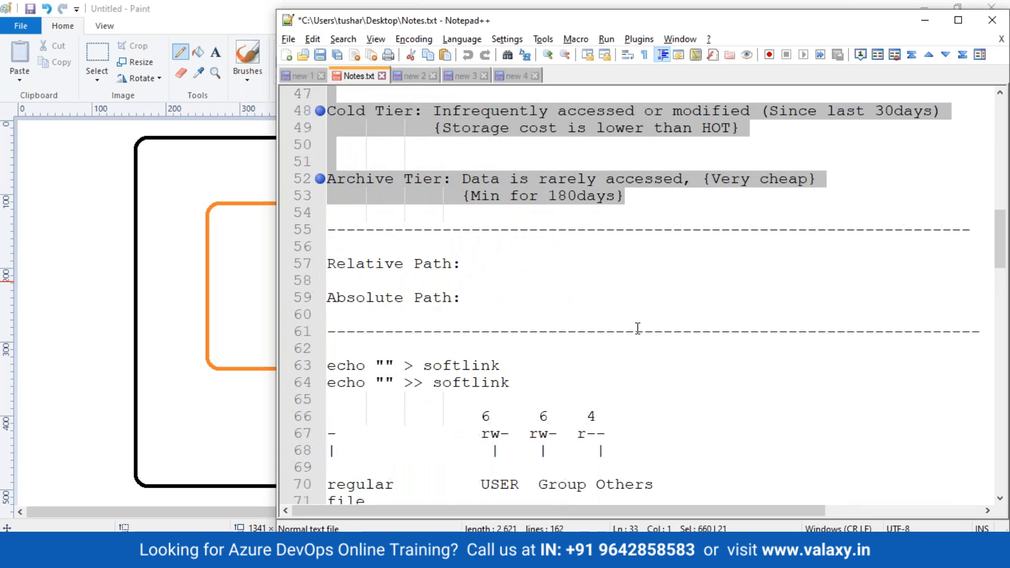
scroll(638, 328, up, 6)
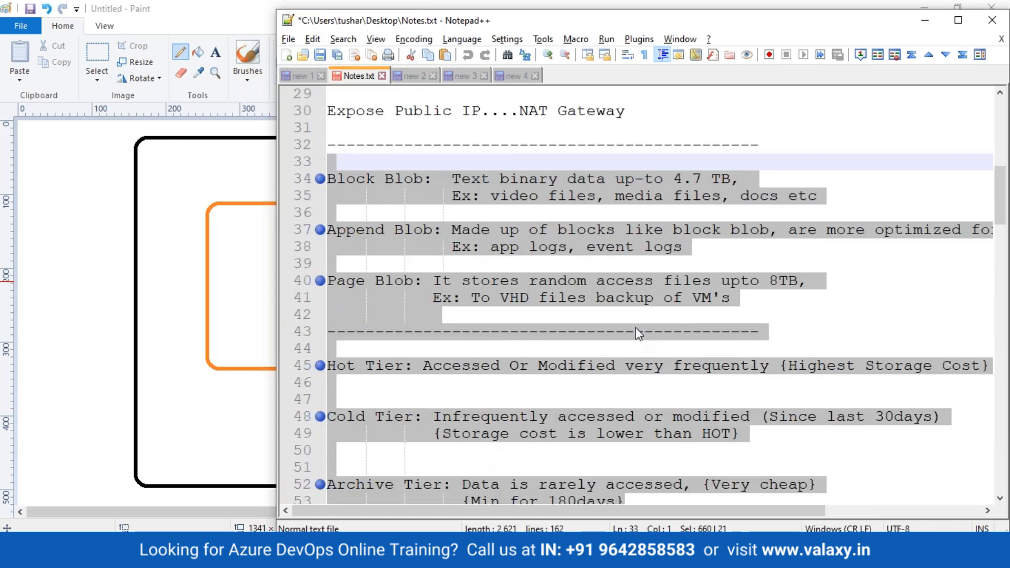
click(128, 270)
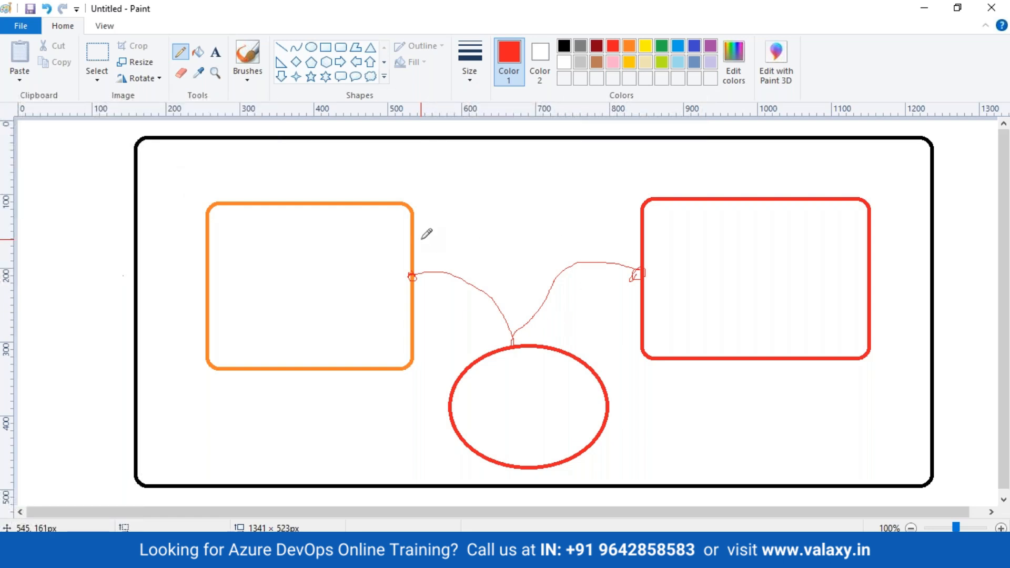
Switch to Notes.txt in Notepad++, review the notes from the first line, and highlight the Block Blob through Cold Tier section.
key(alt+Tab)
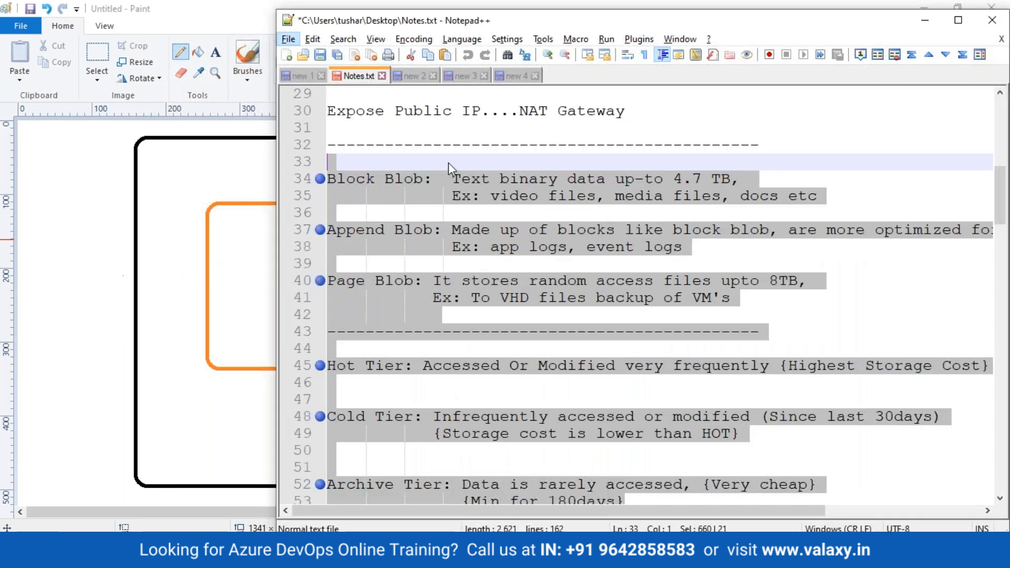
click(530, 266)
scroll(529, 268, up, 4)
scroll(529, 269, up, 5)
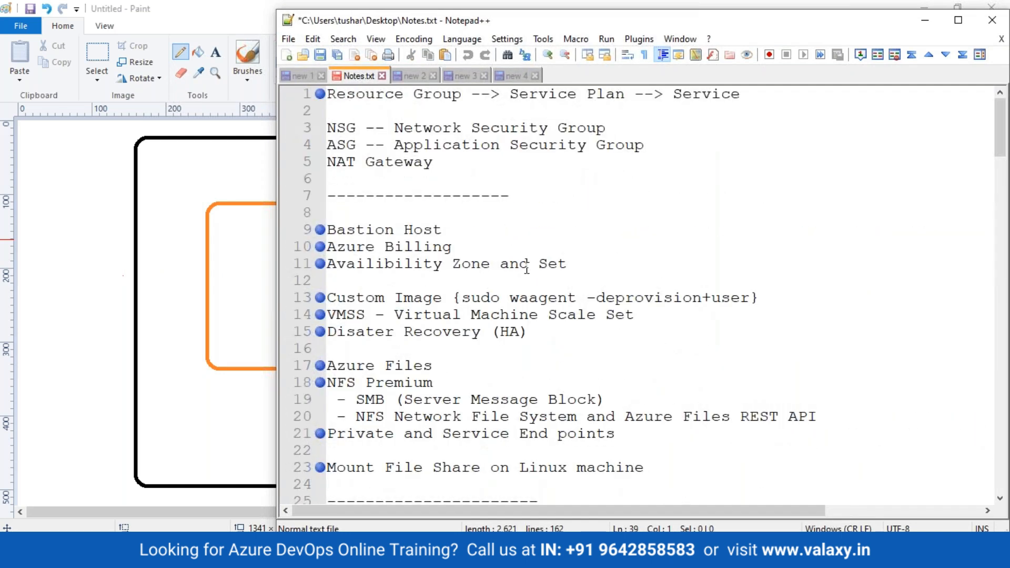
scroll(528, 269, down, 9)
scroll(526, 268, down, 2)
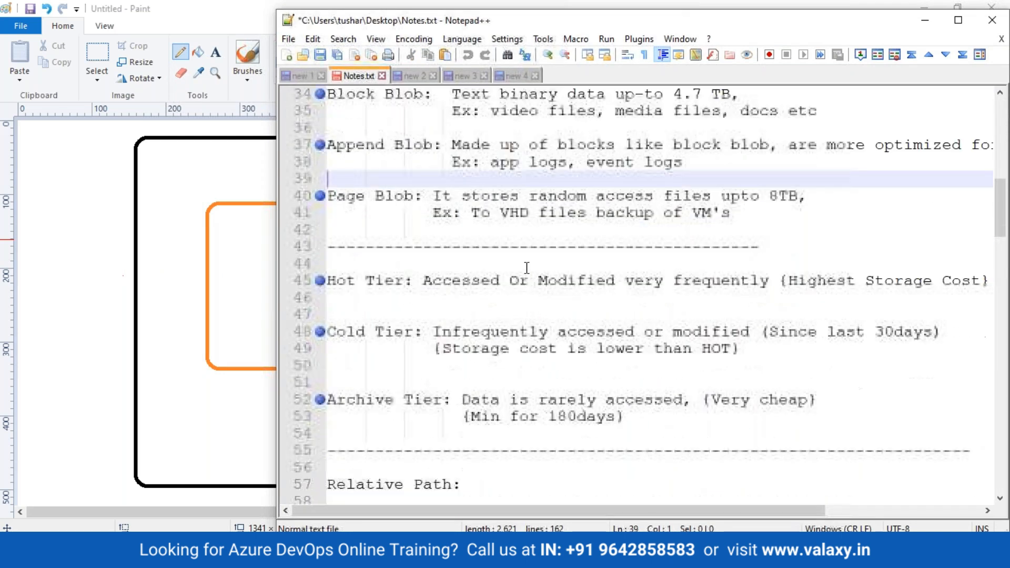
scroll(526, 269, up, 2)
drag(363, 189, 474, 448)
scroll(488, 447, down, 2)
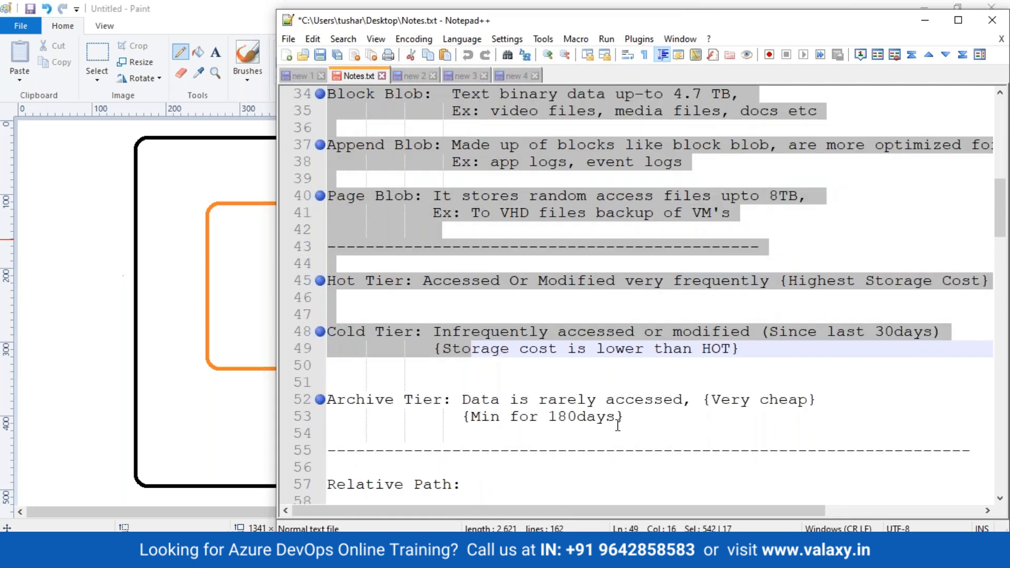
Look through the path, softlink and chmod permission notes, highlighting the lines from Absolute Path to the permission string.
scroll(652, 422, down, 4)
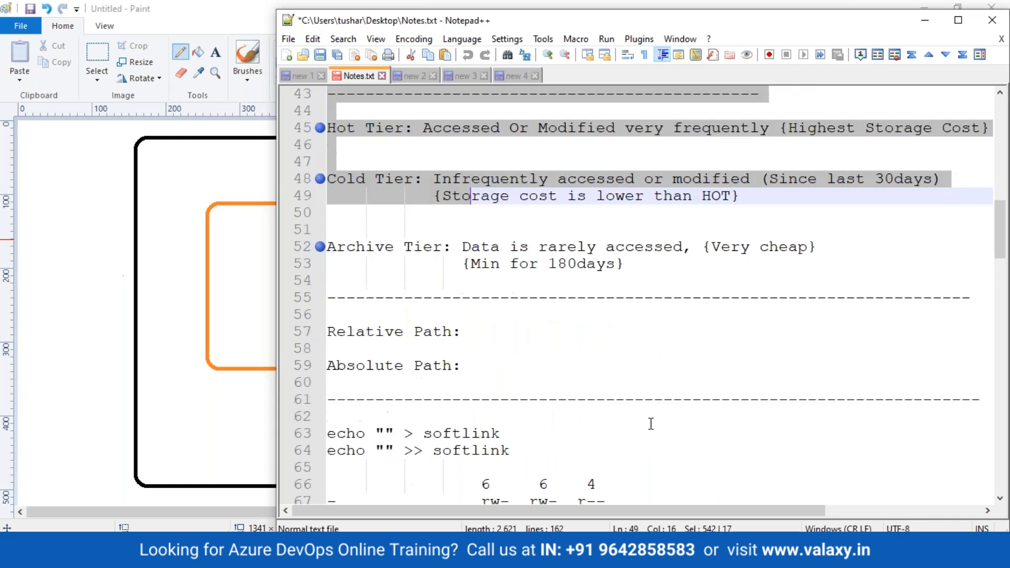
scroll(534, 314, down, 2)
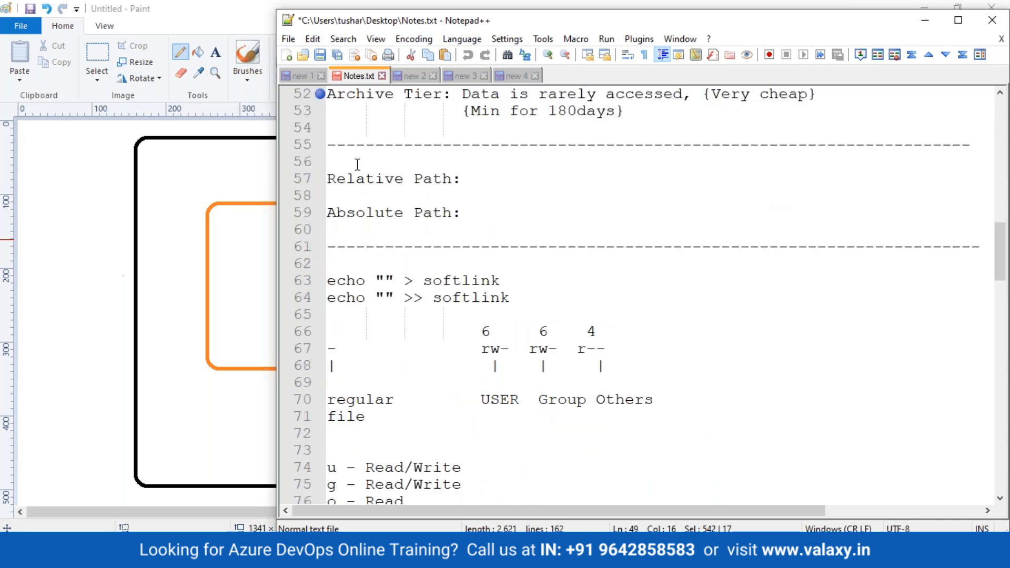
drag(354, 195, 462, 349)
scroll(496, 363, down, 1)
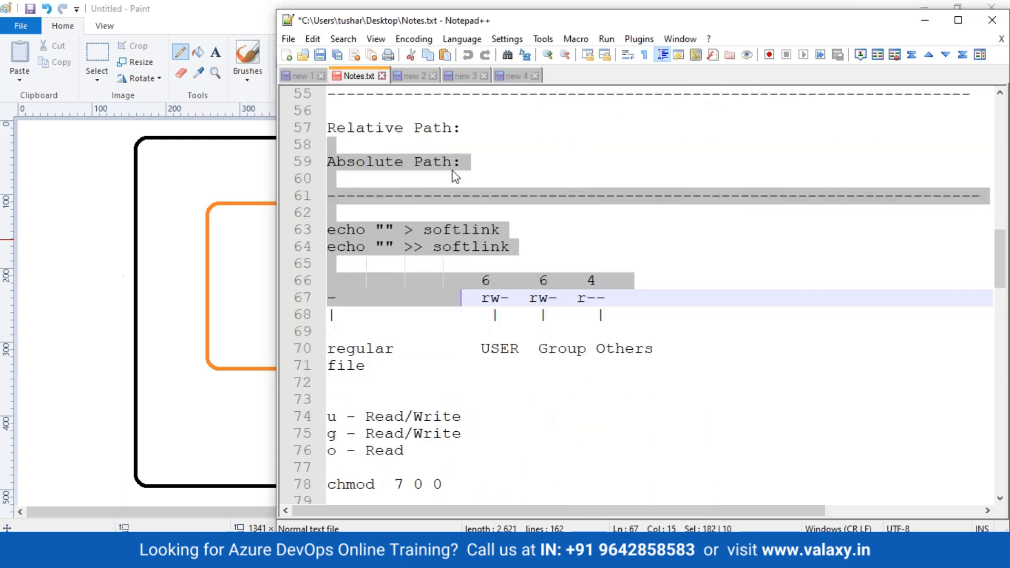
scroll(472, 312, down, 4)
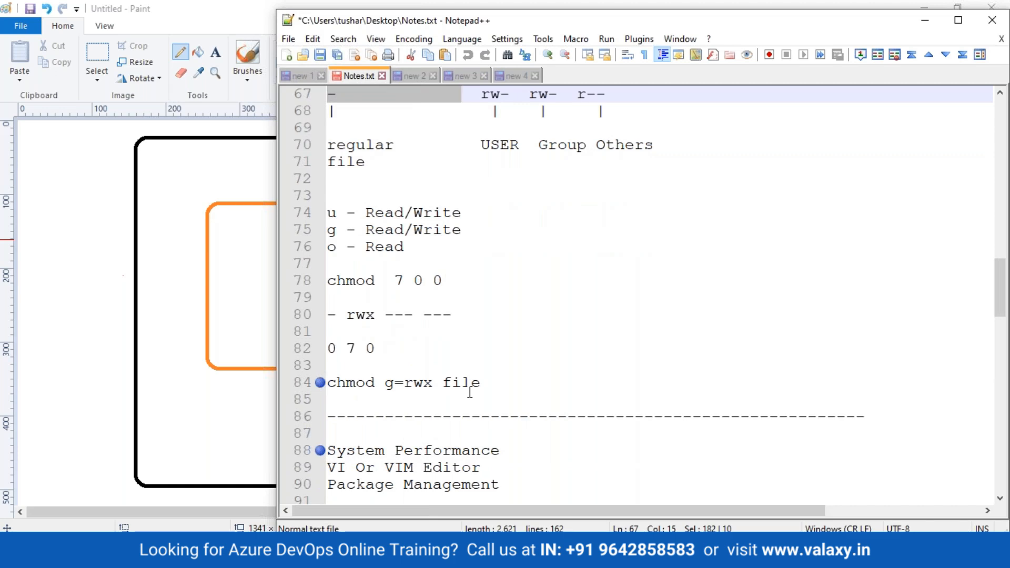
scroll(470, 392, down, 1)
Return to the storage notes and highlight the whole section from Block Blob through Archive Tier.
scroll(463, 410, up, 6)
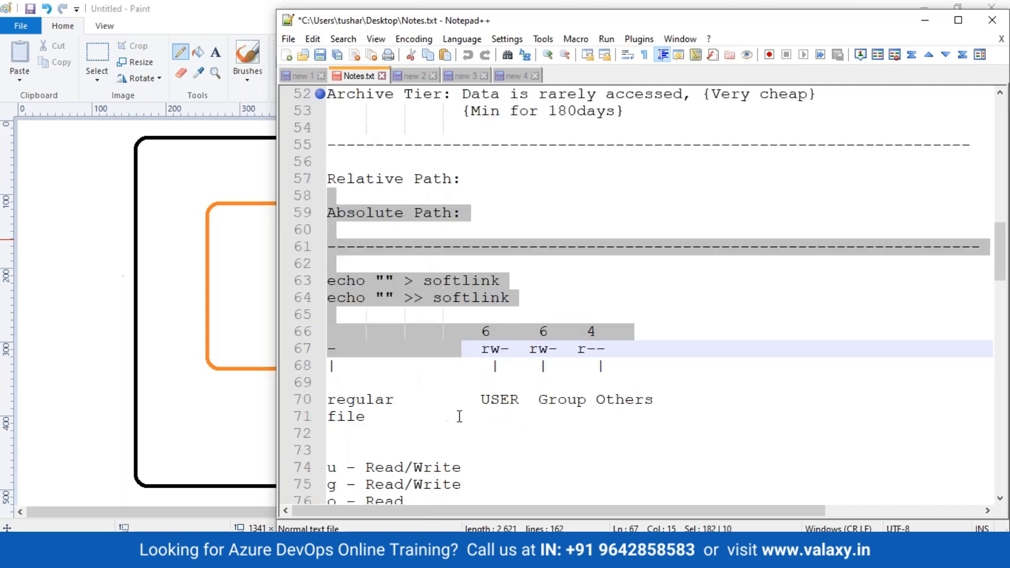
scroll(459, 416, up, 4)
scroll(460, 416, up, 2)
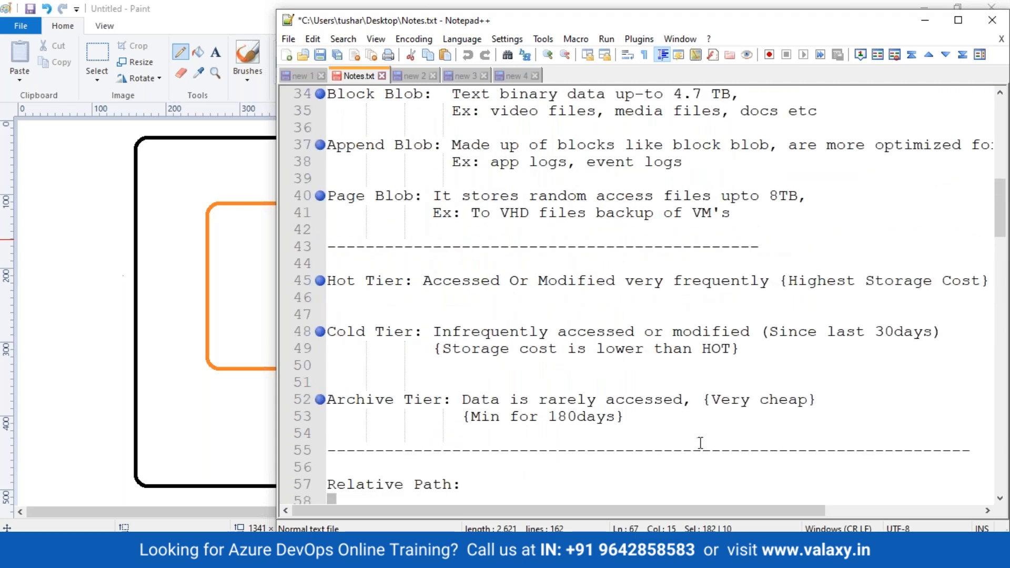
scroll(911, 464, up, 1)
drag(986, 500, 324, 111)
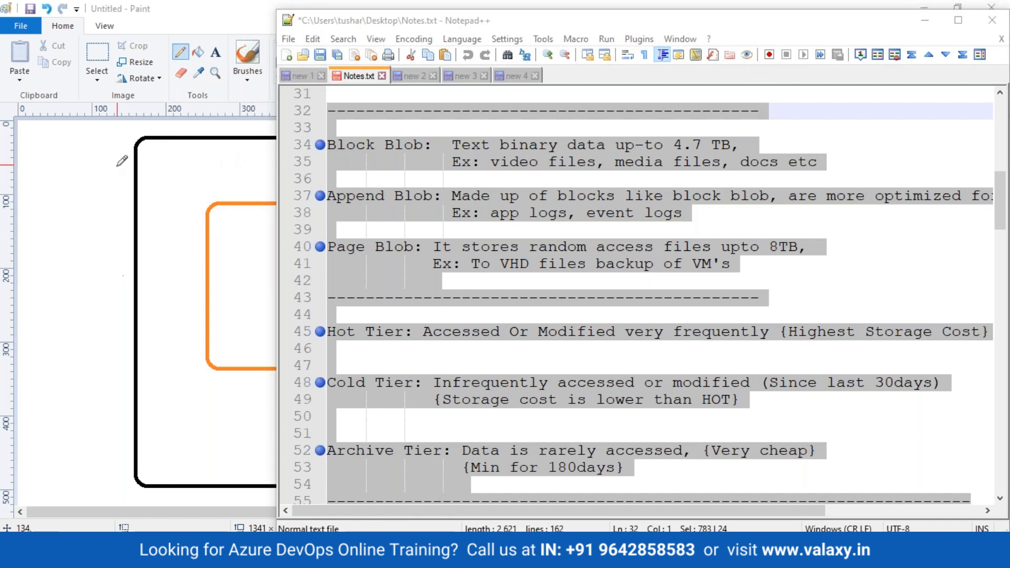
Close the untitled Paint diagram without saving it.
click(194, 13)
drag(195, 13, 206, 183)
click(822, 176)
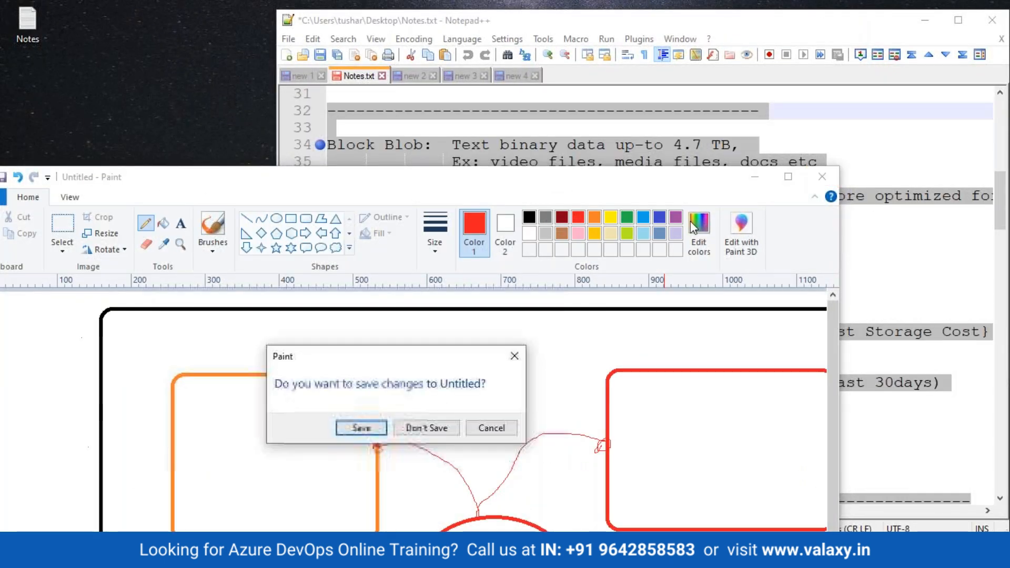
click(446, 432)
Look over the notes in the new 3 and new 4 files, including the block, append and page blob lines.
click(464, 77)
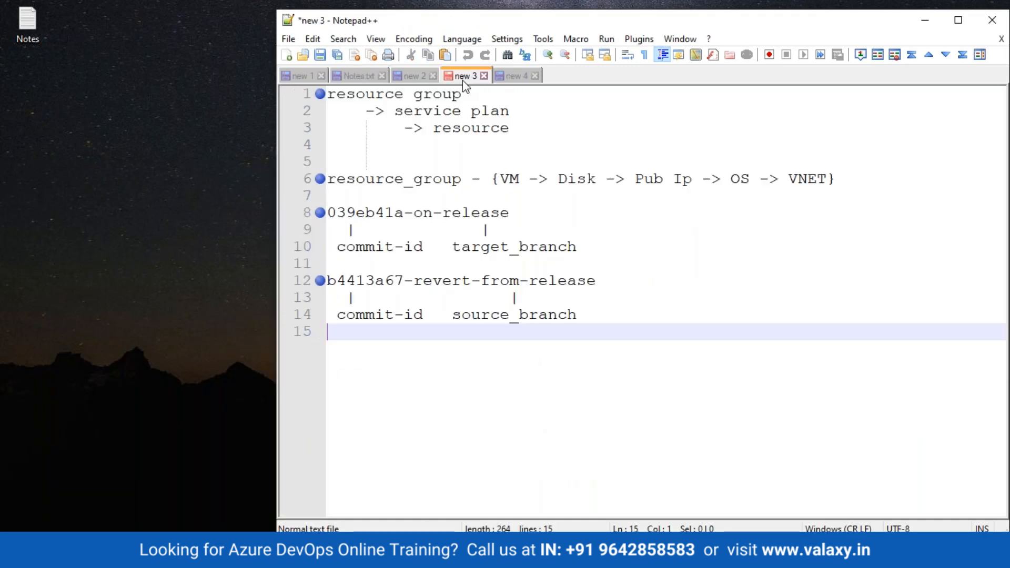
click(513, 78)
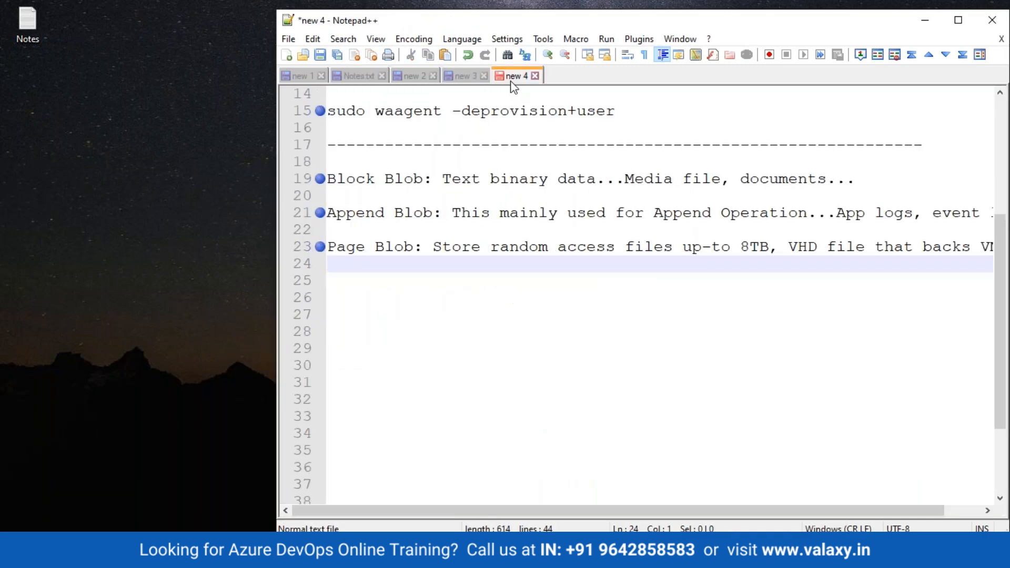
scroll(468, 246, up, 2)
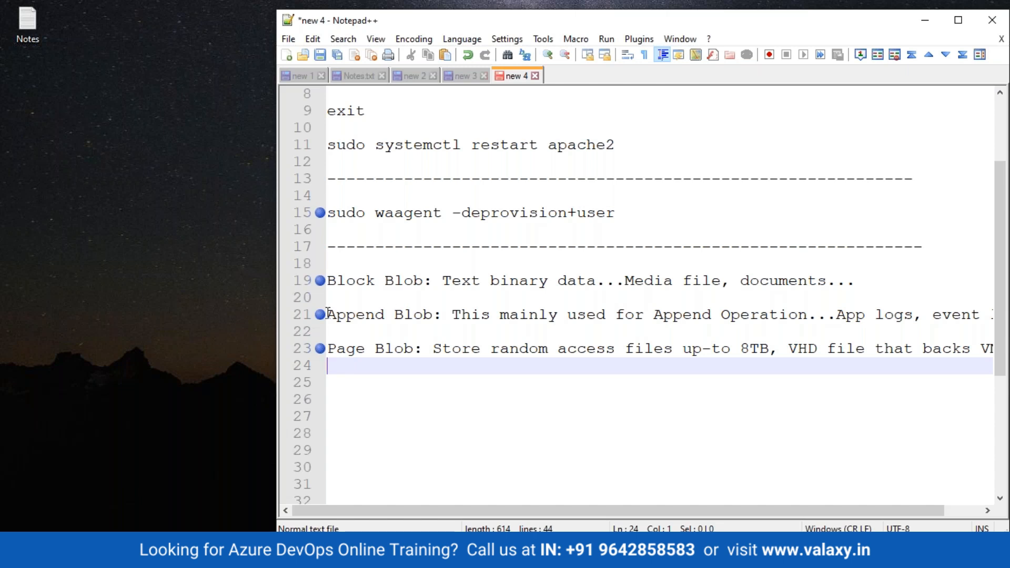
Switch to the Azure portal in the browser and open the valaxysa overview, discarding the unsaved networking edits.
click(182, 554)
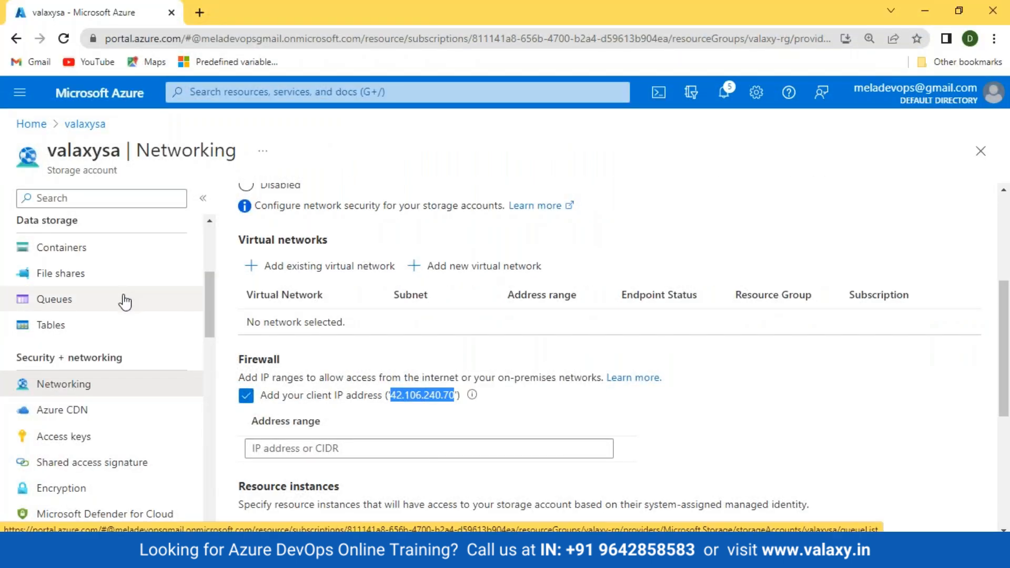
scroll(129, 303, up, 4)
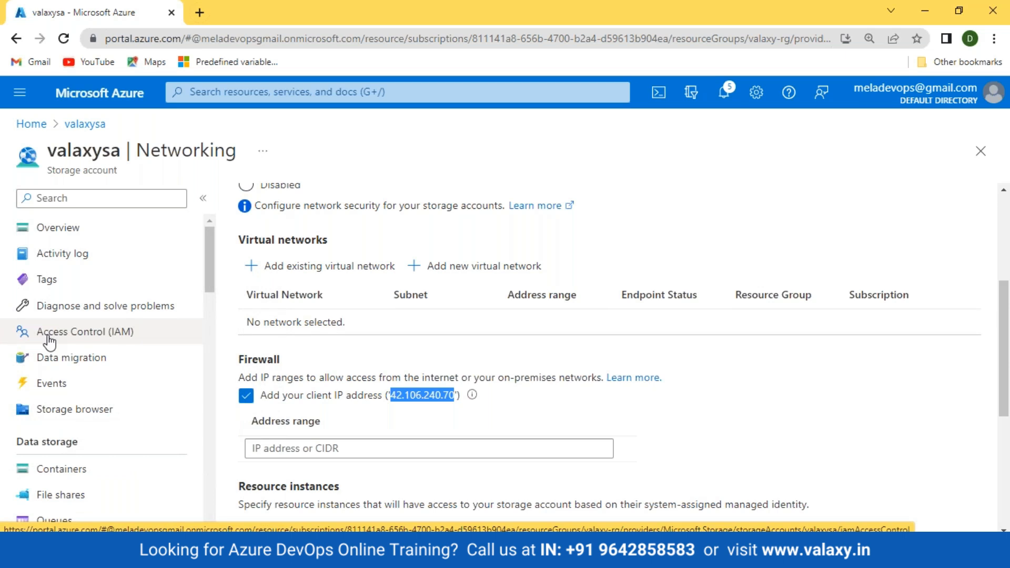
click(35, 227)
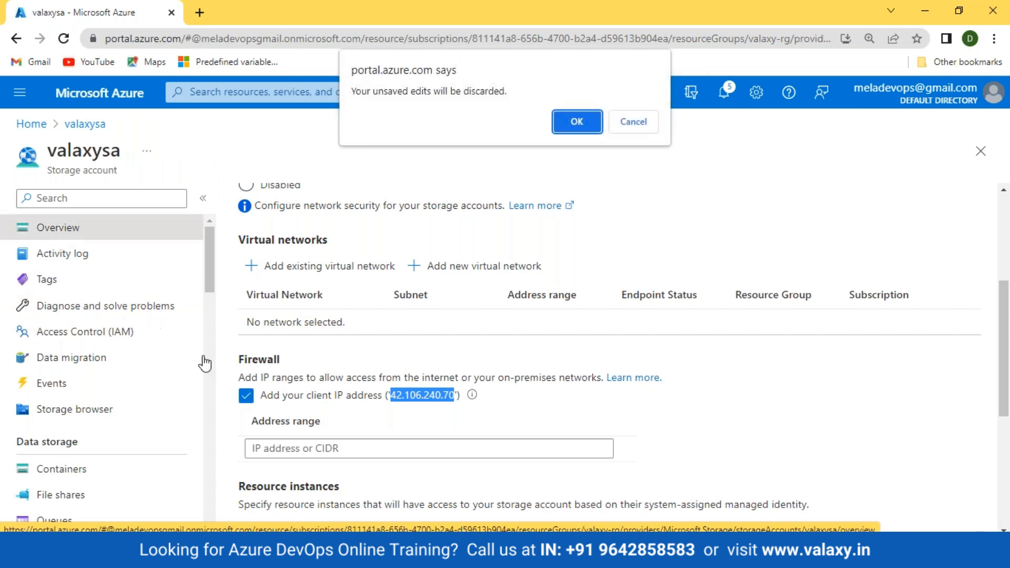
click(580, 124)
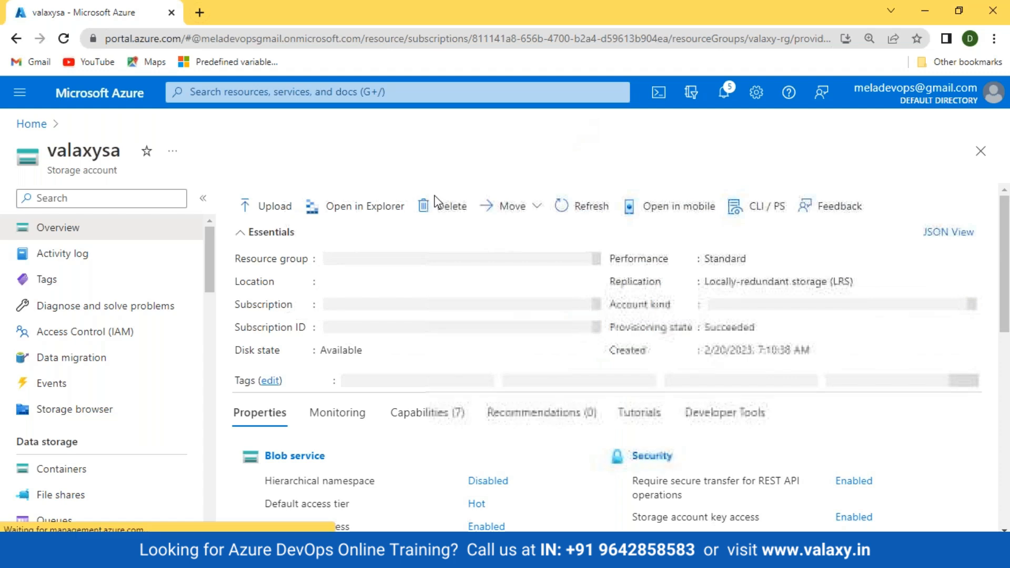
Open the valaxy-rg resource group from the portal's list of resource groups.
click(31, 124)
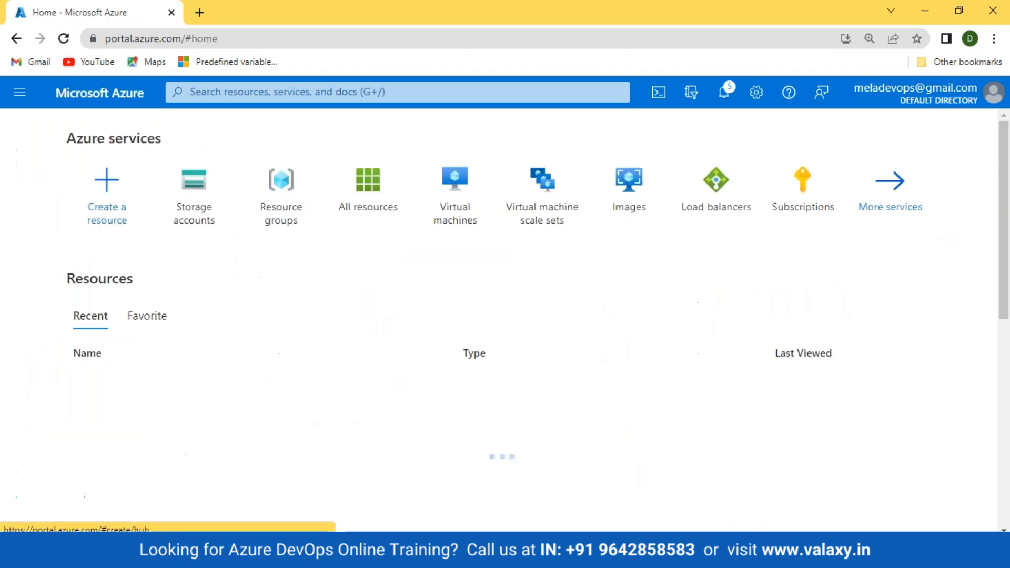
click(288, 214)
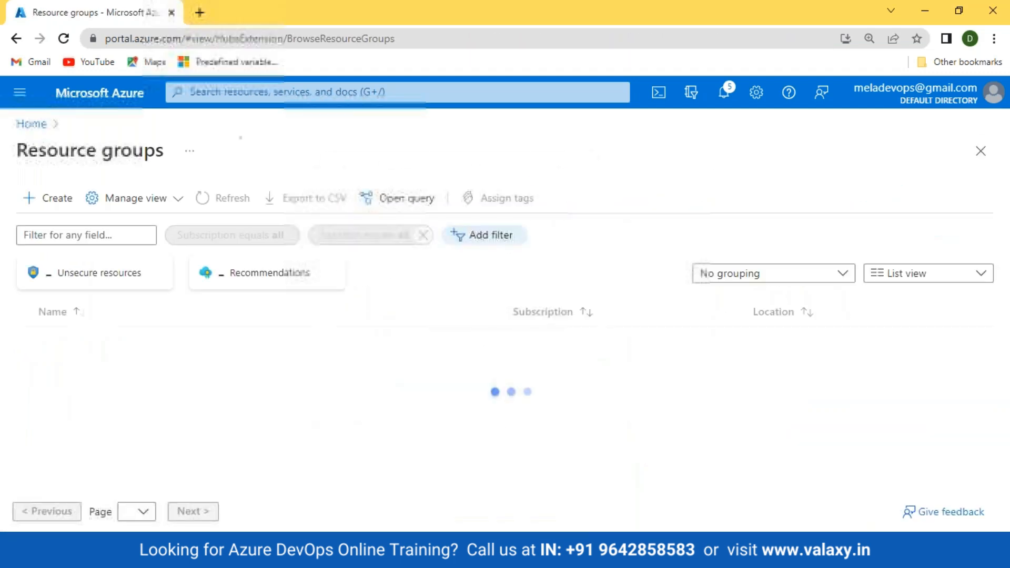
click(66, 343)
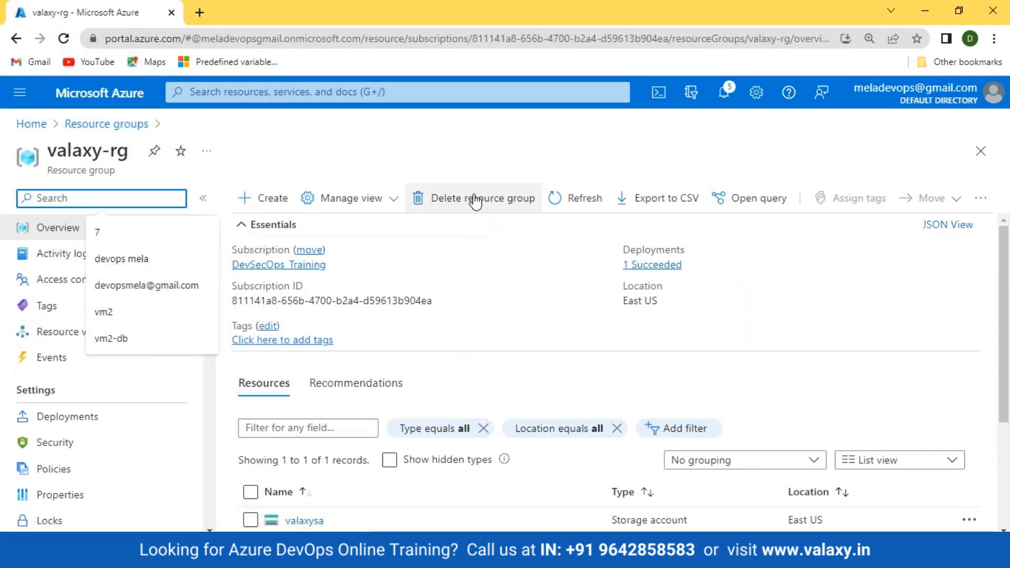
Delete the resource group, confirming with the name valaxy-rg, and return to the portal home page.
click(476, 201)
drag(756, 185, 710, 183)
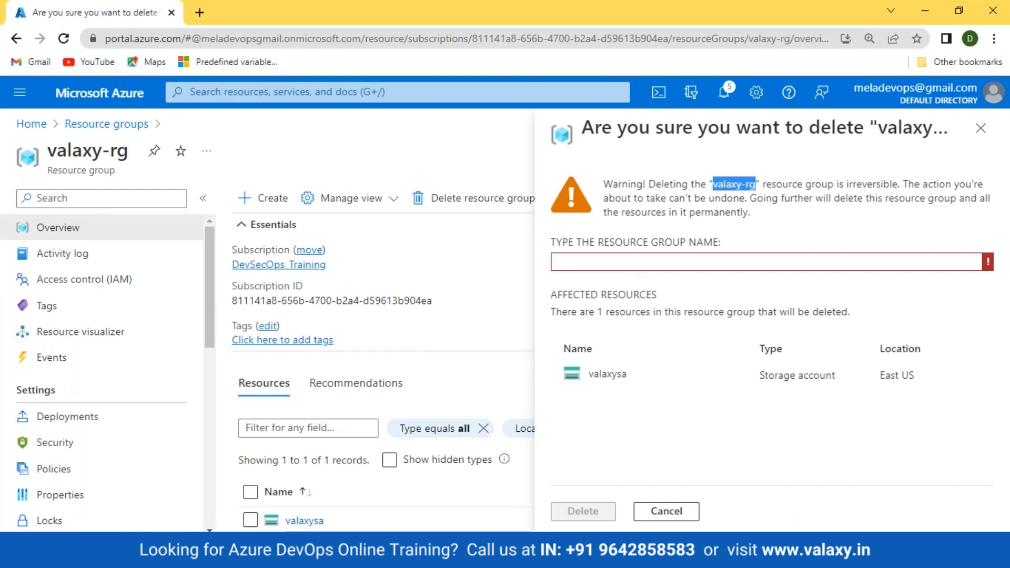
click(665, 263)
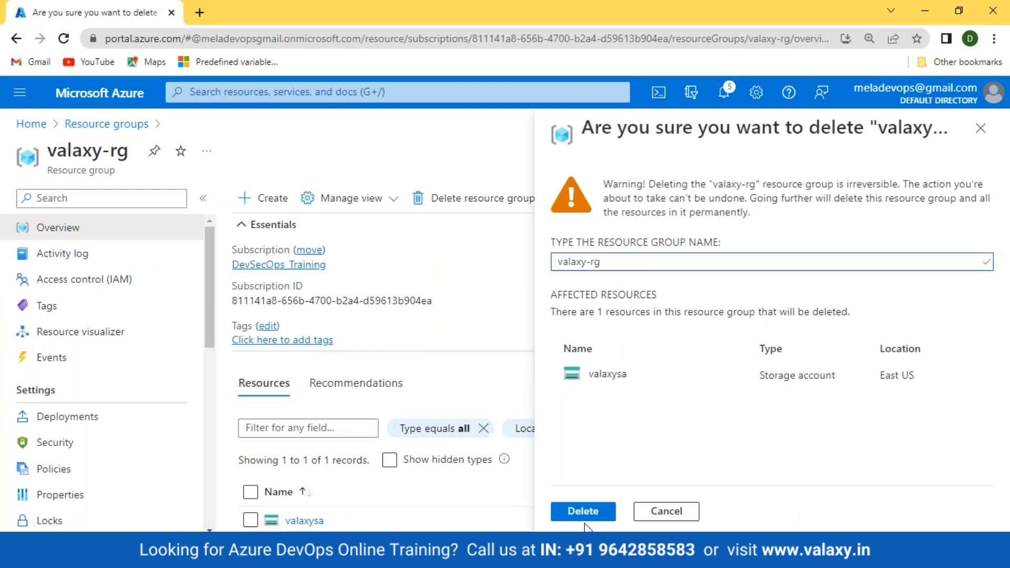
click(583, 512)
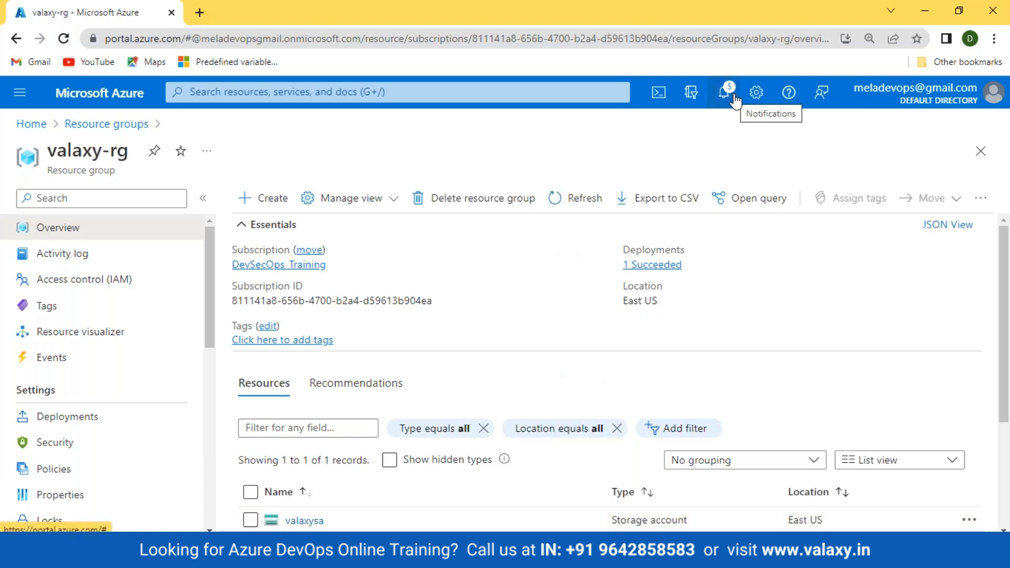
click(76, 129)
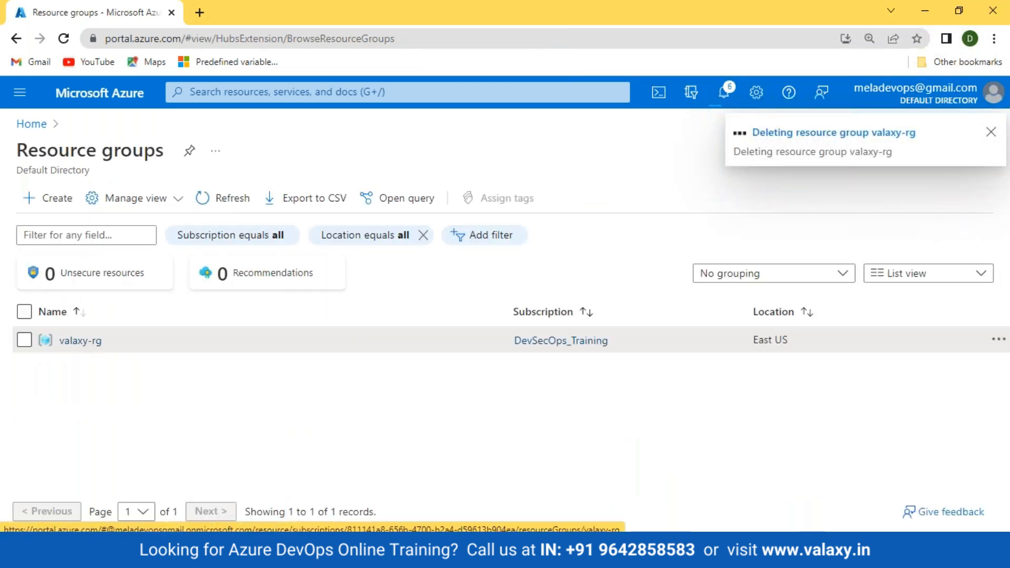
click(32, 125)
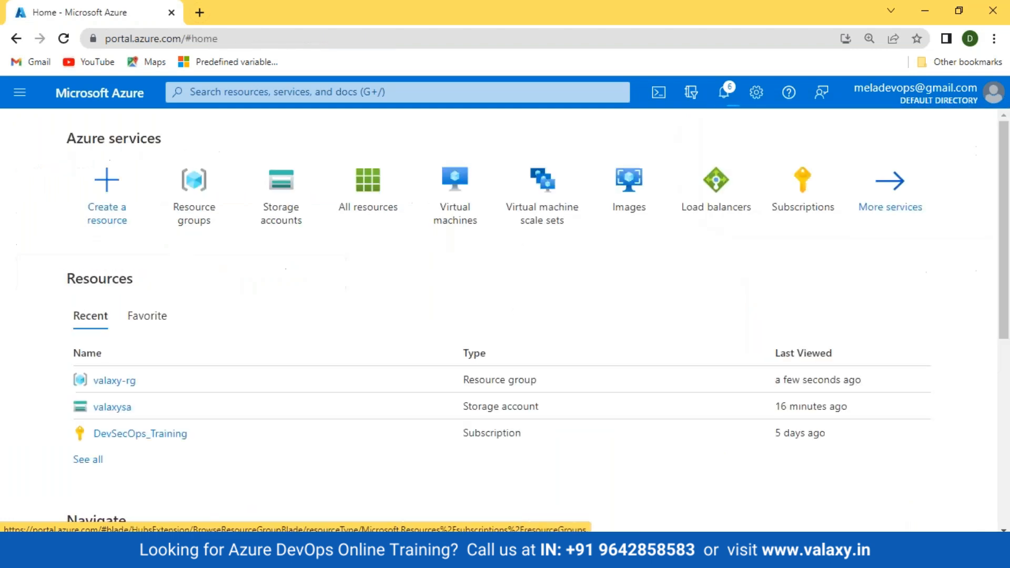